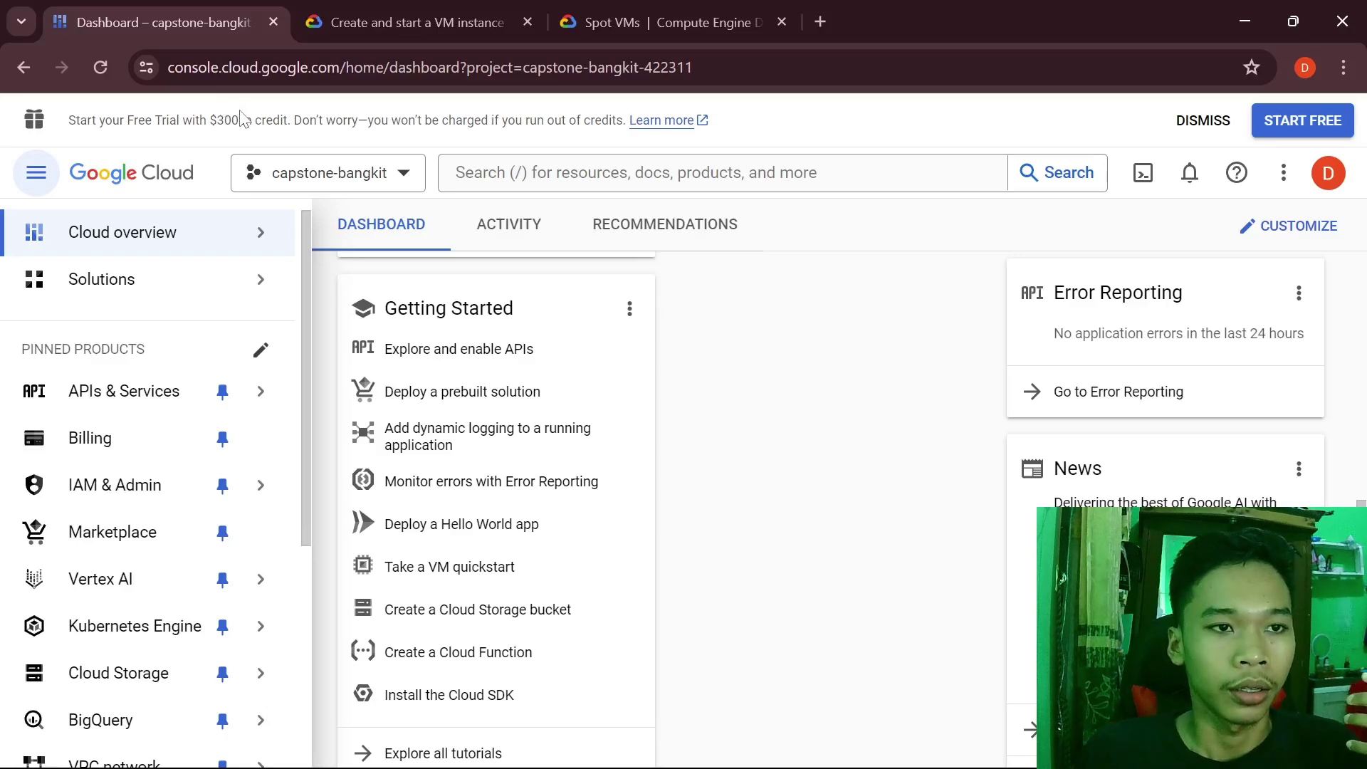
# Open Cloud Shell for the capstone-bangkit project and enlarge its terminal area.
pyautogui.click(1143, 173)
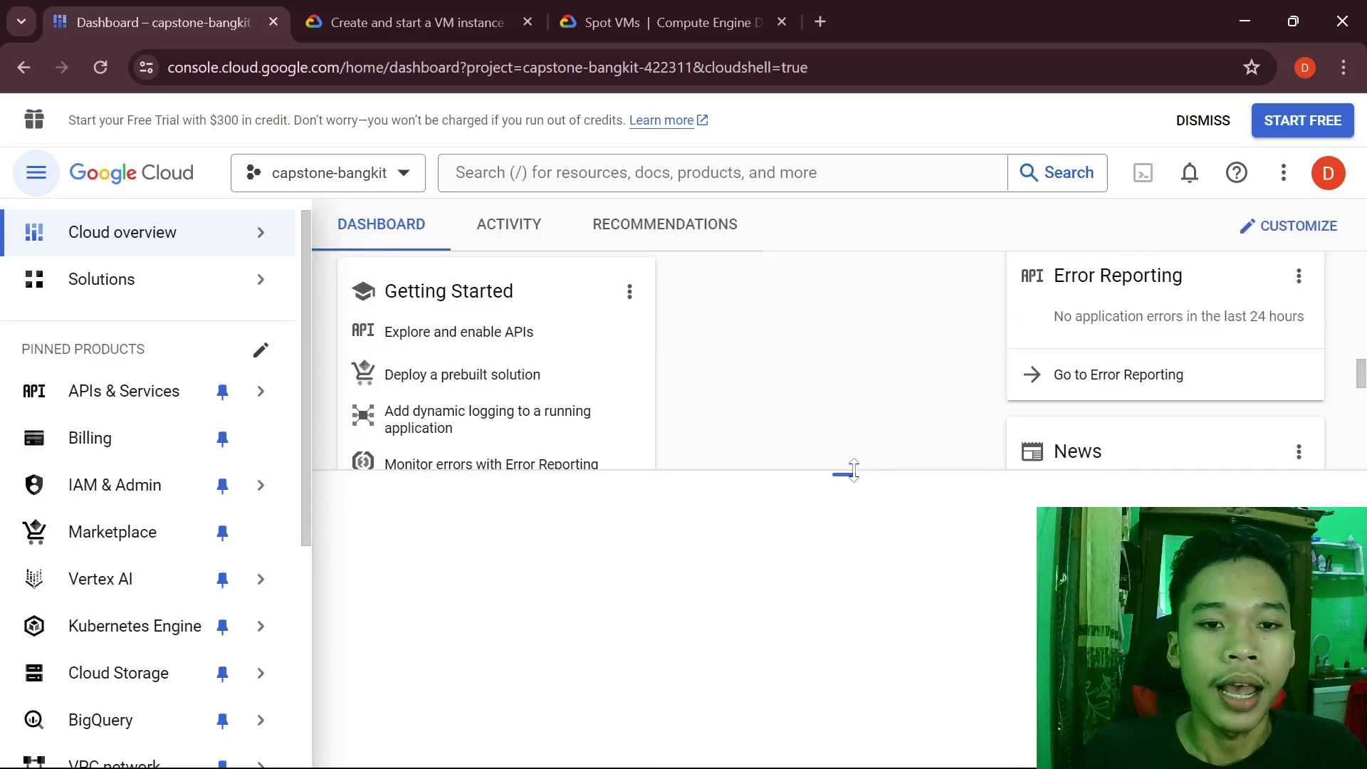
pyautogui.moveTo(845, 466); pyautogui.dragTo(847, 314)
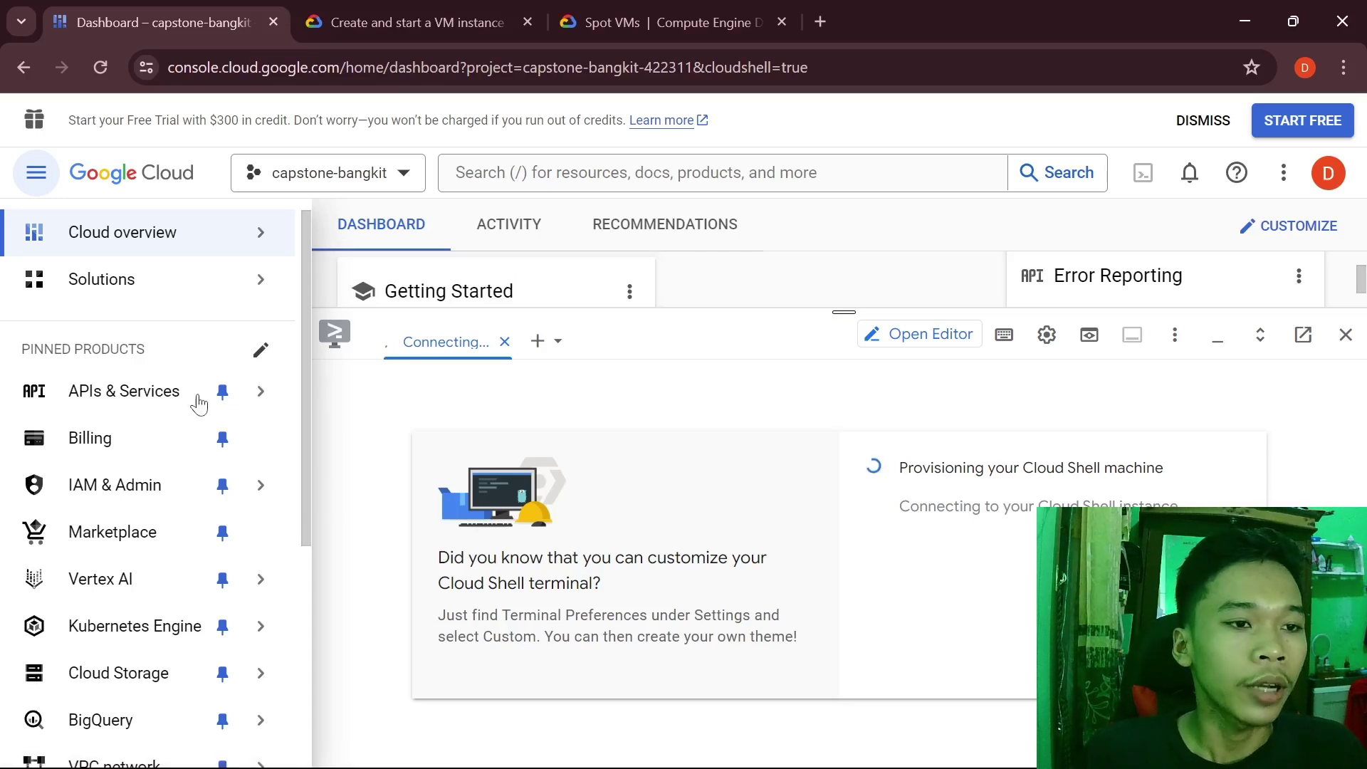
# Look through the pinned products of the console for the virtual machine service.
pyautogui.moveTo(197, 407)
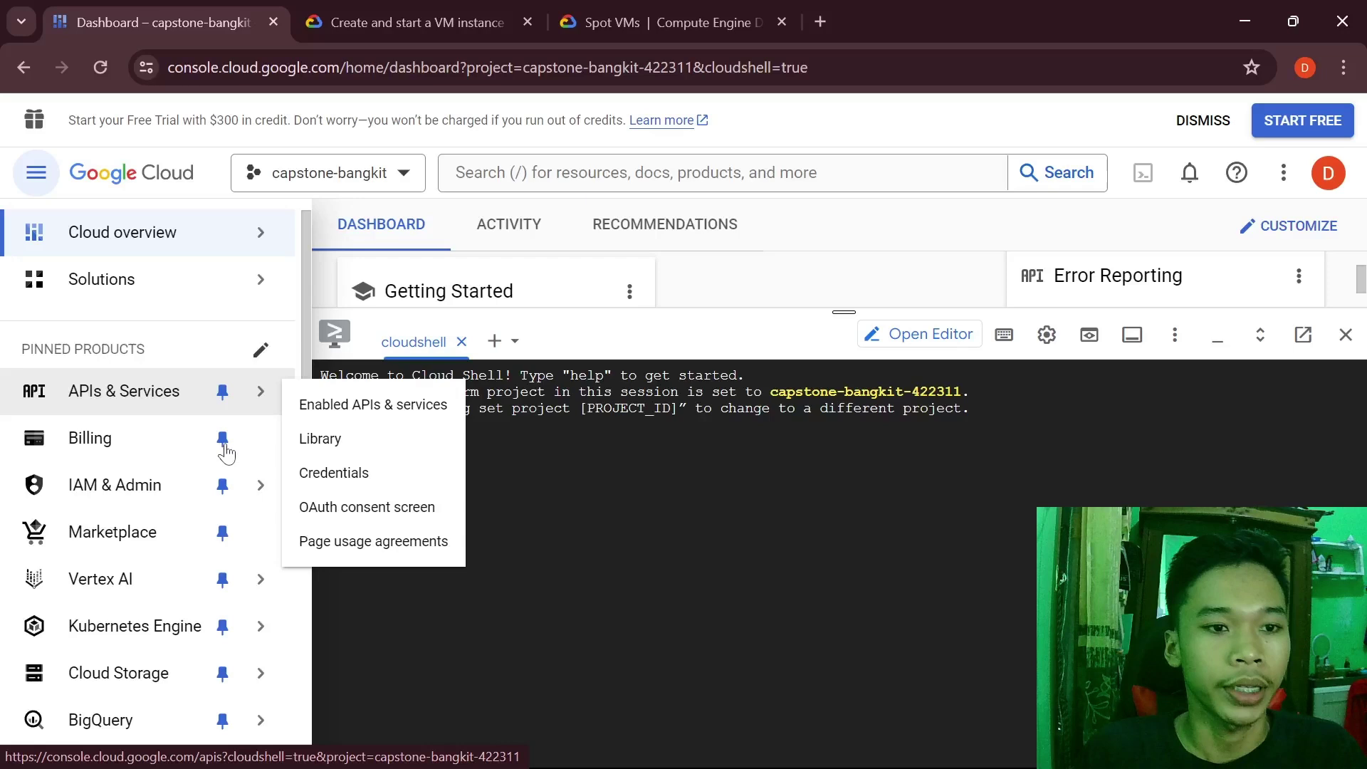
pyautogui.moveTo(226, 484)
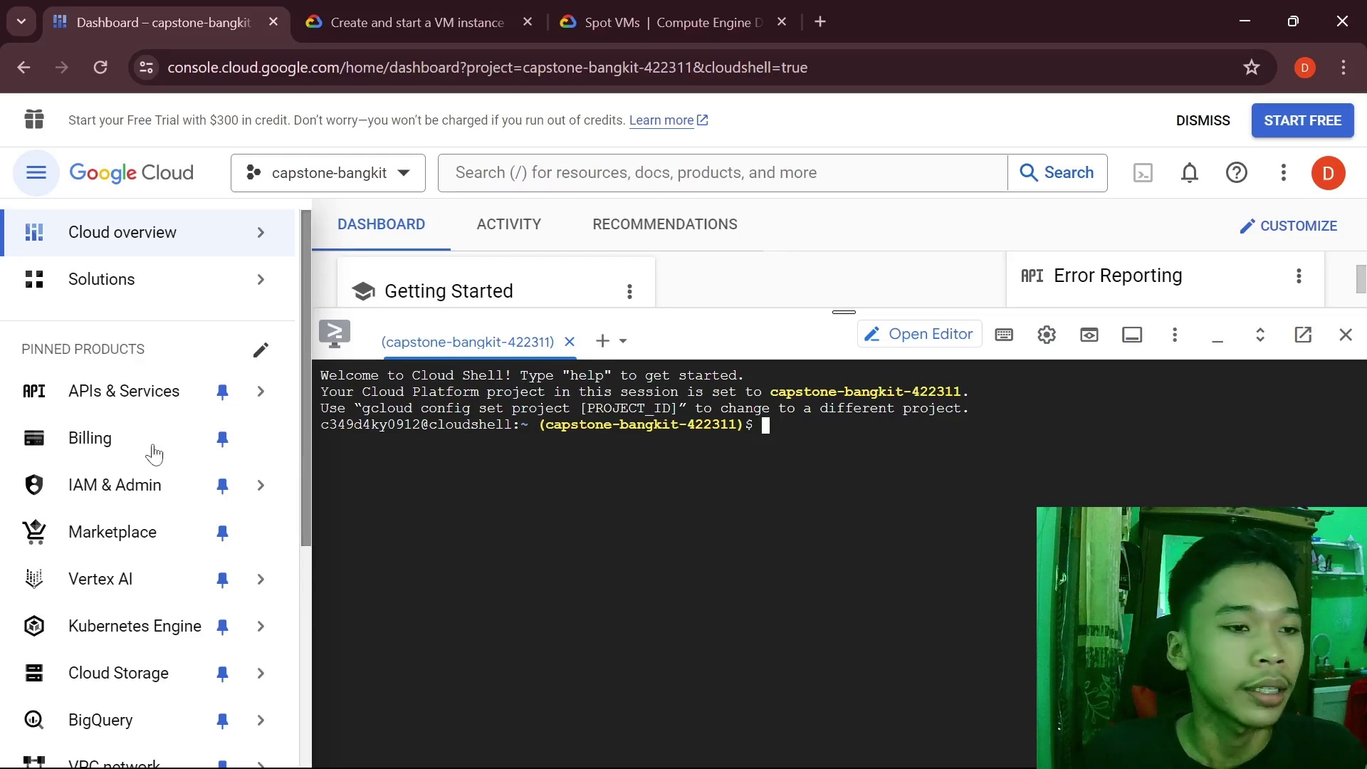
pyautogui.moveTo(142, 385)
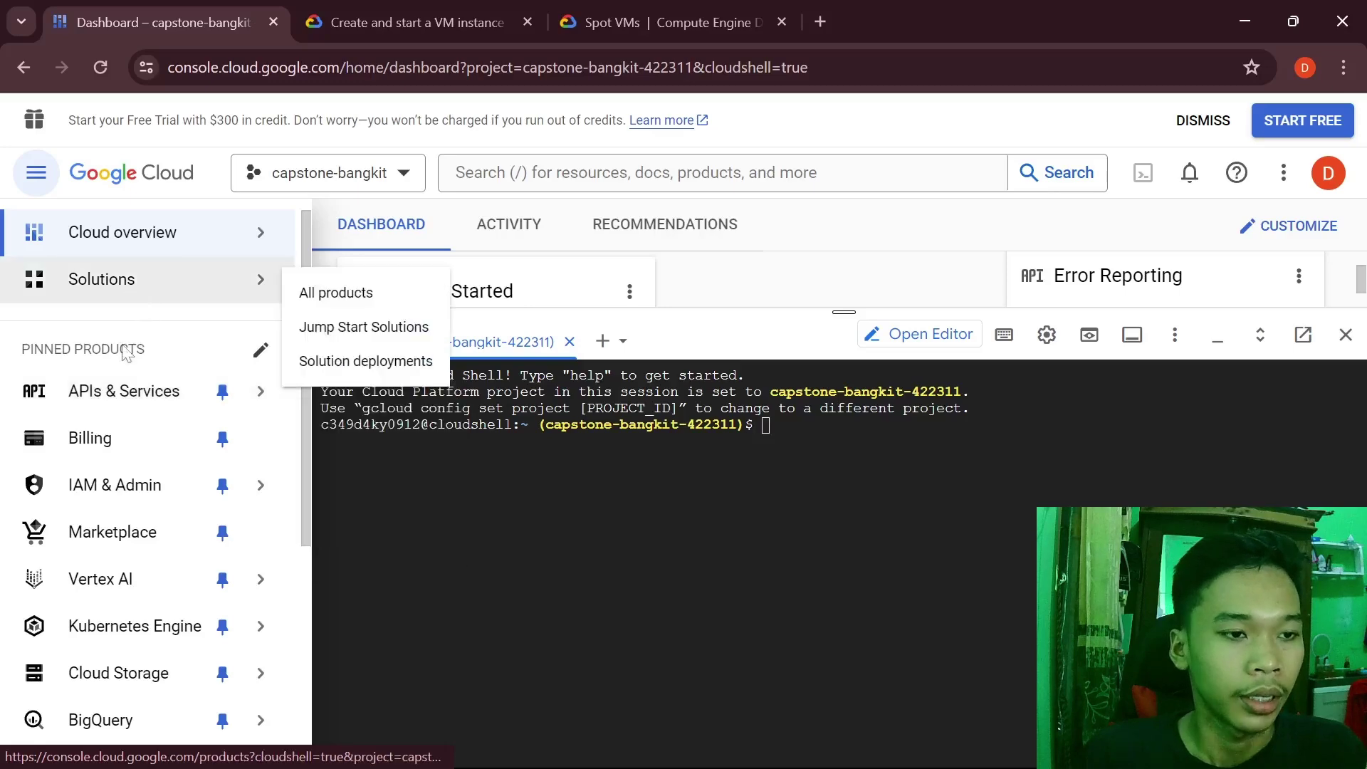
pyautogui.scroll(-1, 124, 466)
pyautogui.scroll(-3, 127, 472)
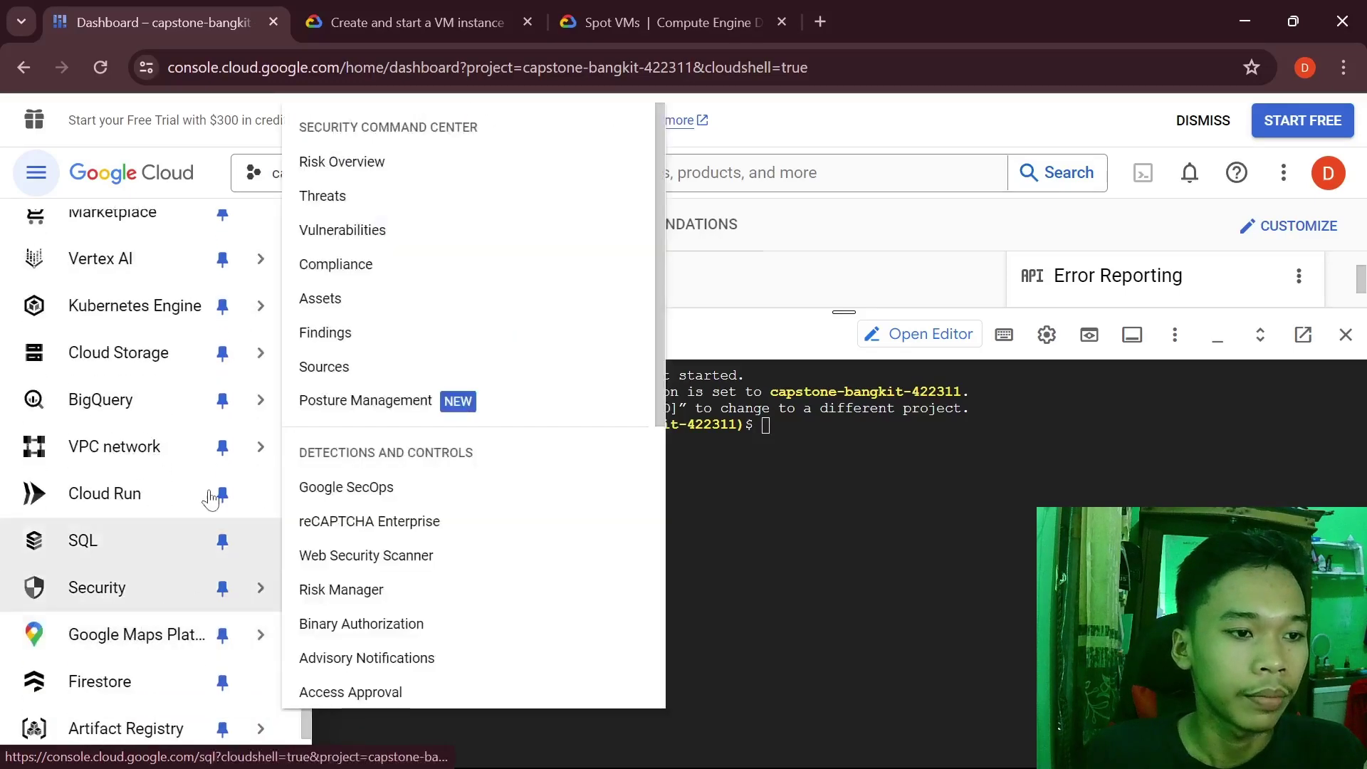
pyautogui.scroll(-1, 121, 459)
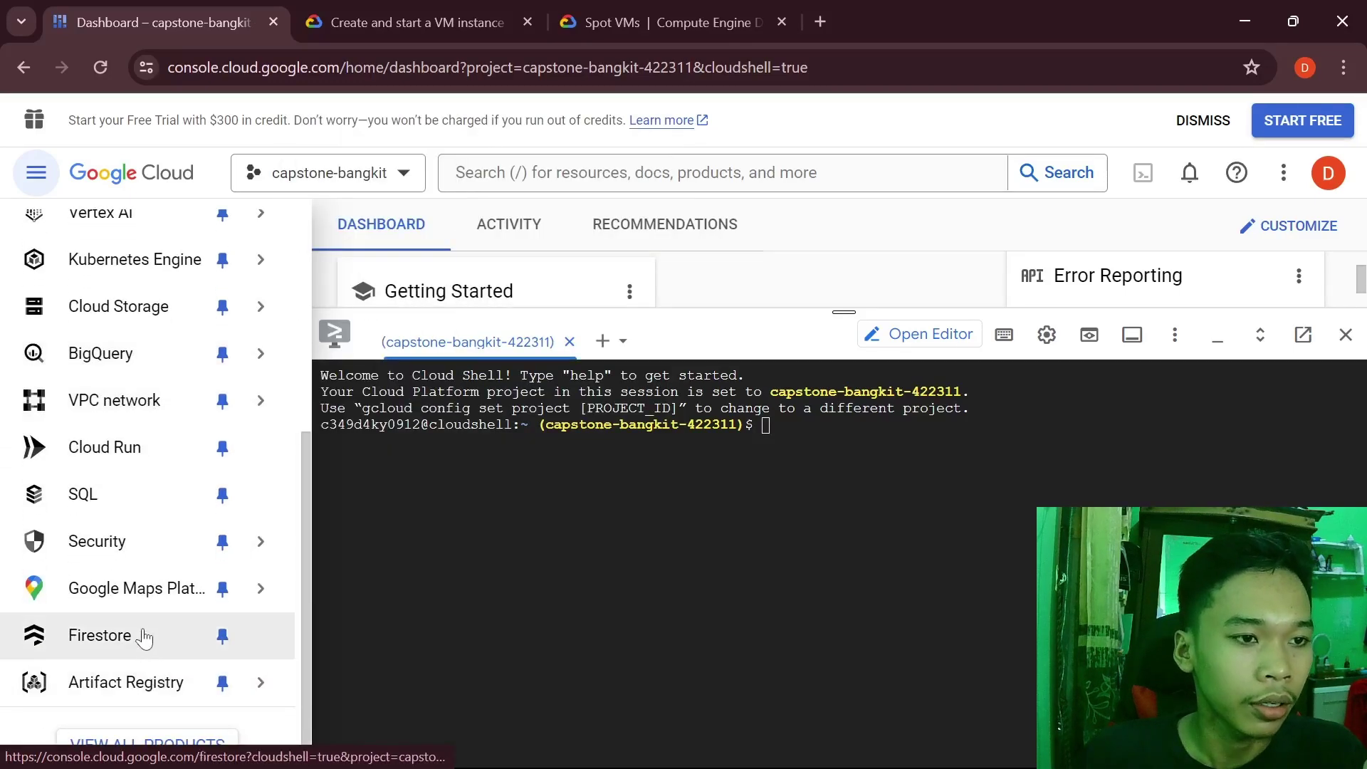
pyautogui.moveTo(137, 609)
pyautogui.scroll(5, 135, 569)
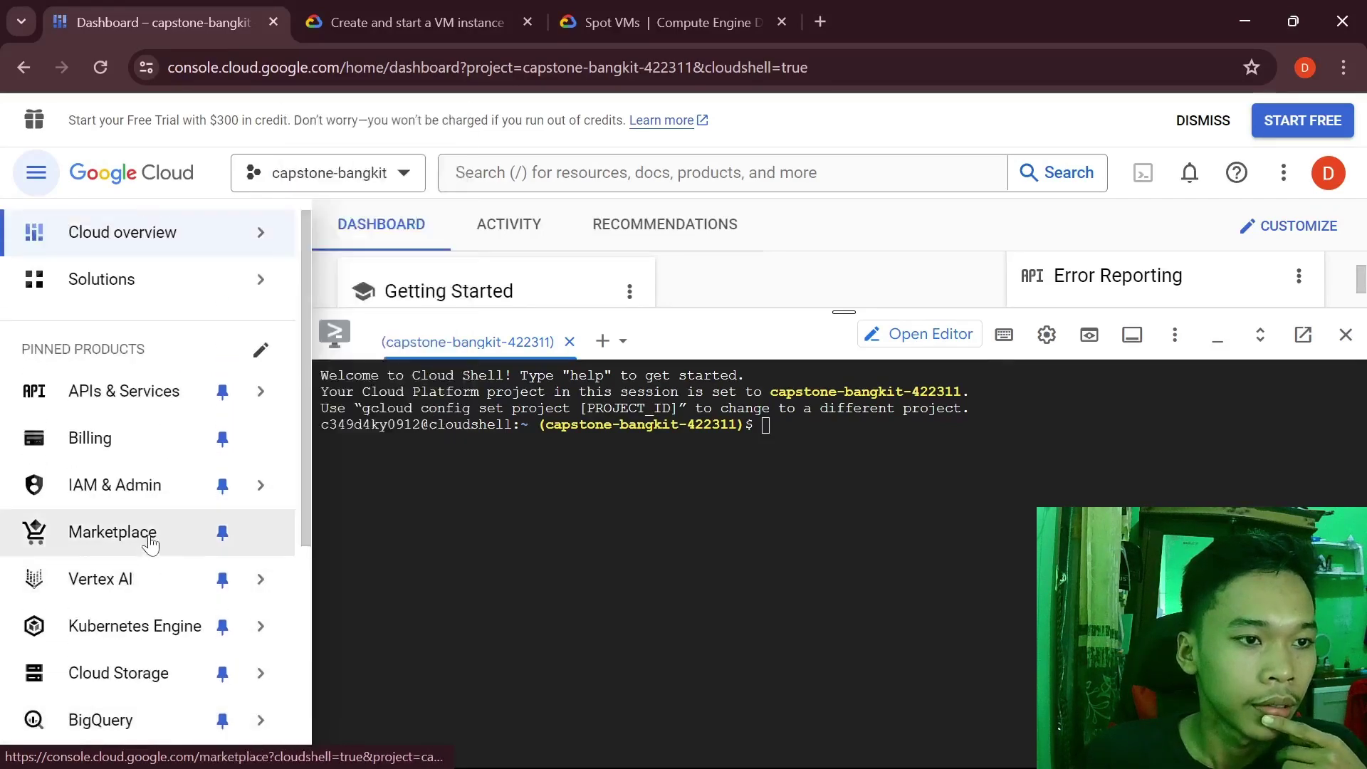
pyautogui.scroll(-1, 134, 498)
pyautogui.scroll(-2, 133, 552)
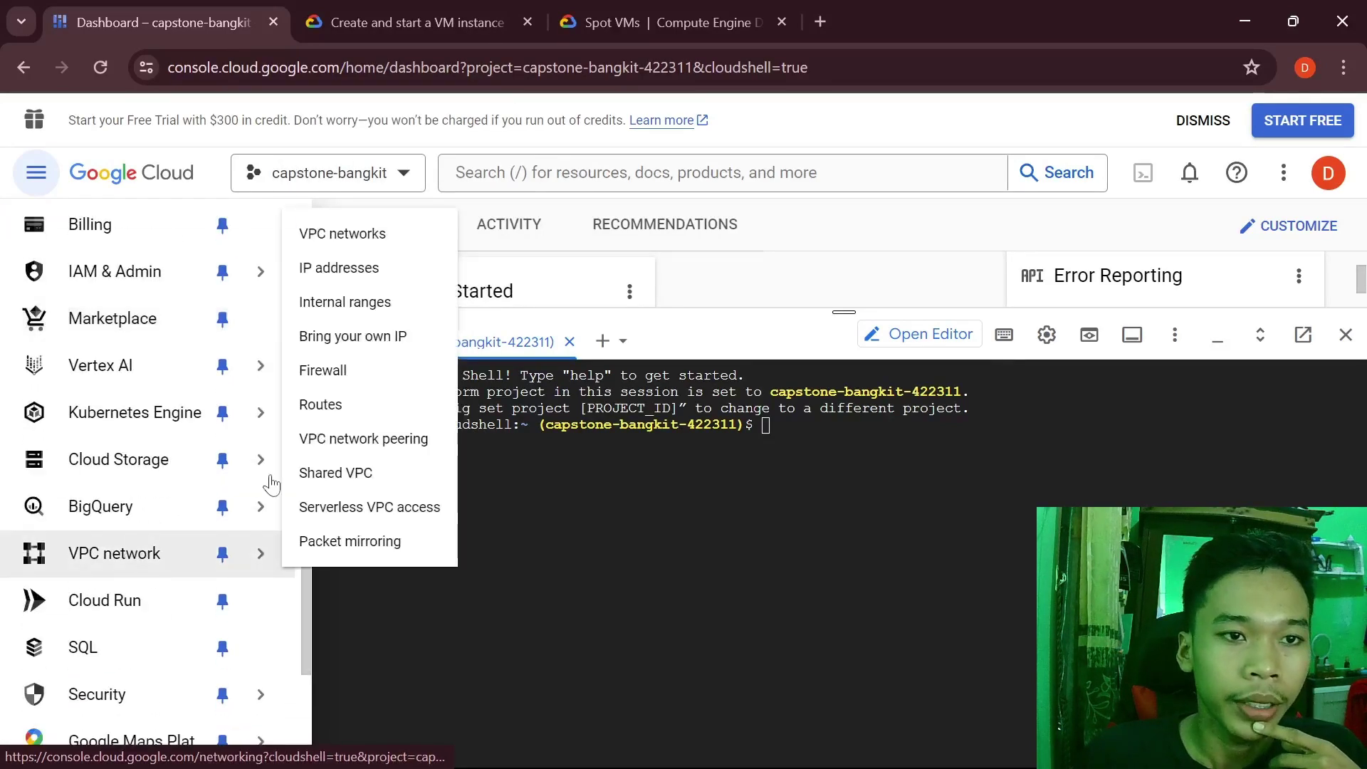
# Open Compute Engine from the popular searches in a new browser tab and switch to it.
pyautogui.press('/')
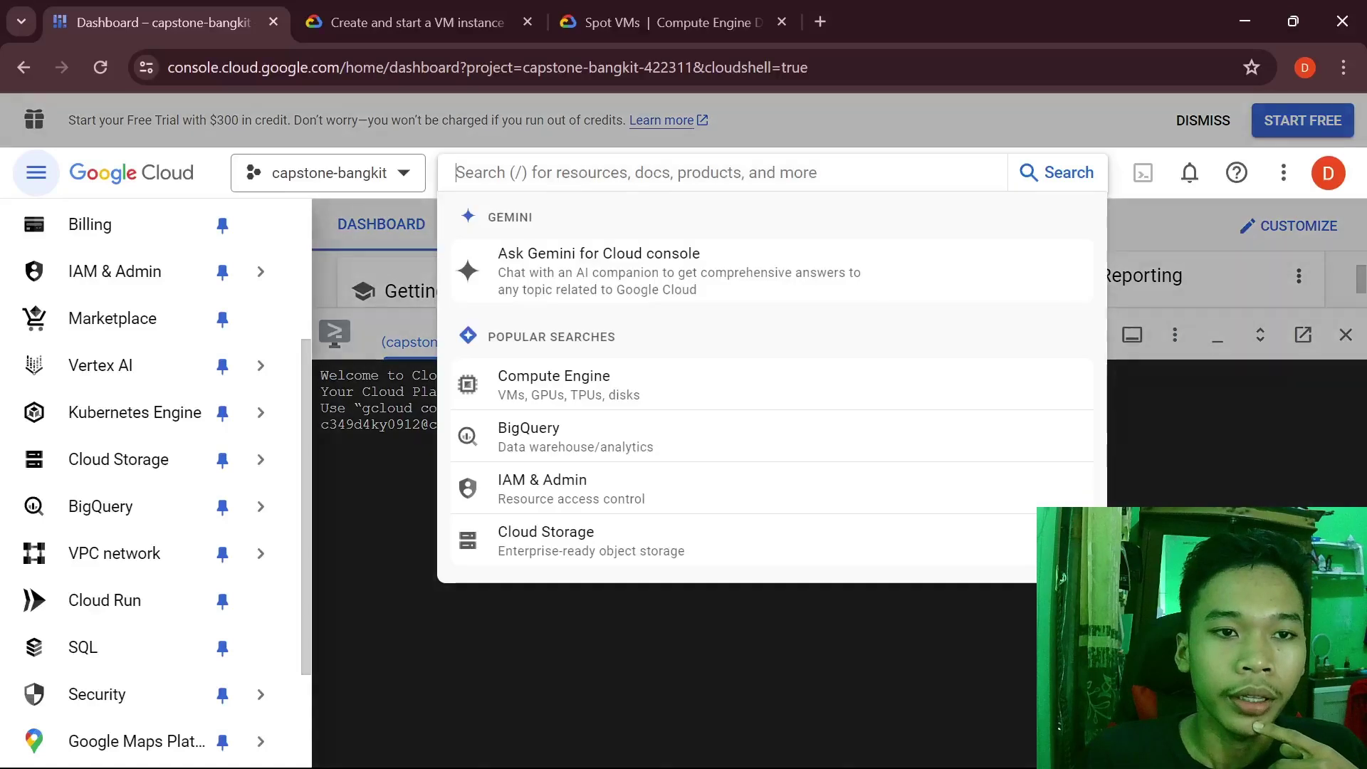
pyautogui.rightClick(637, 390)
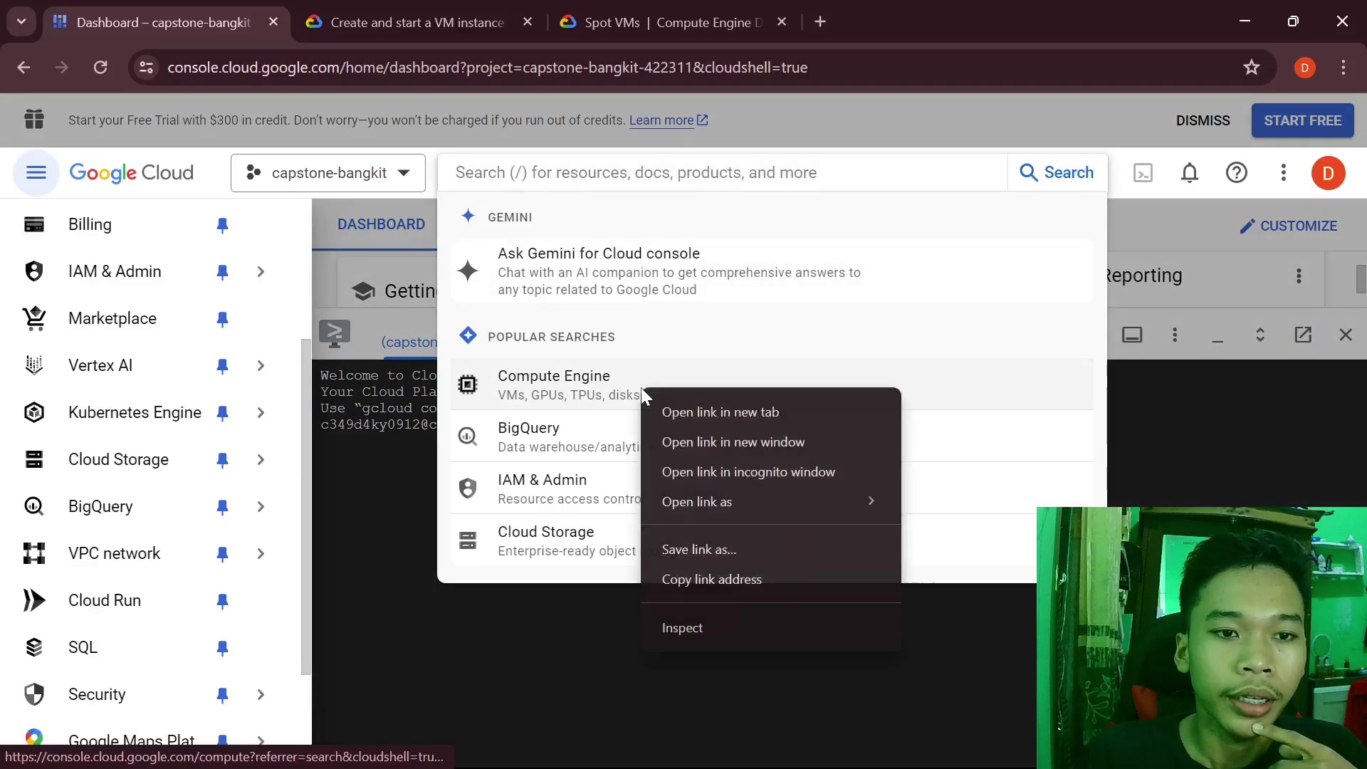
pyautogui.click(698, 412)
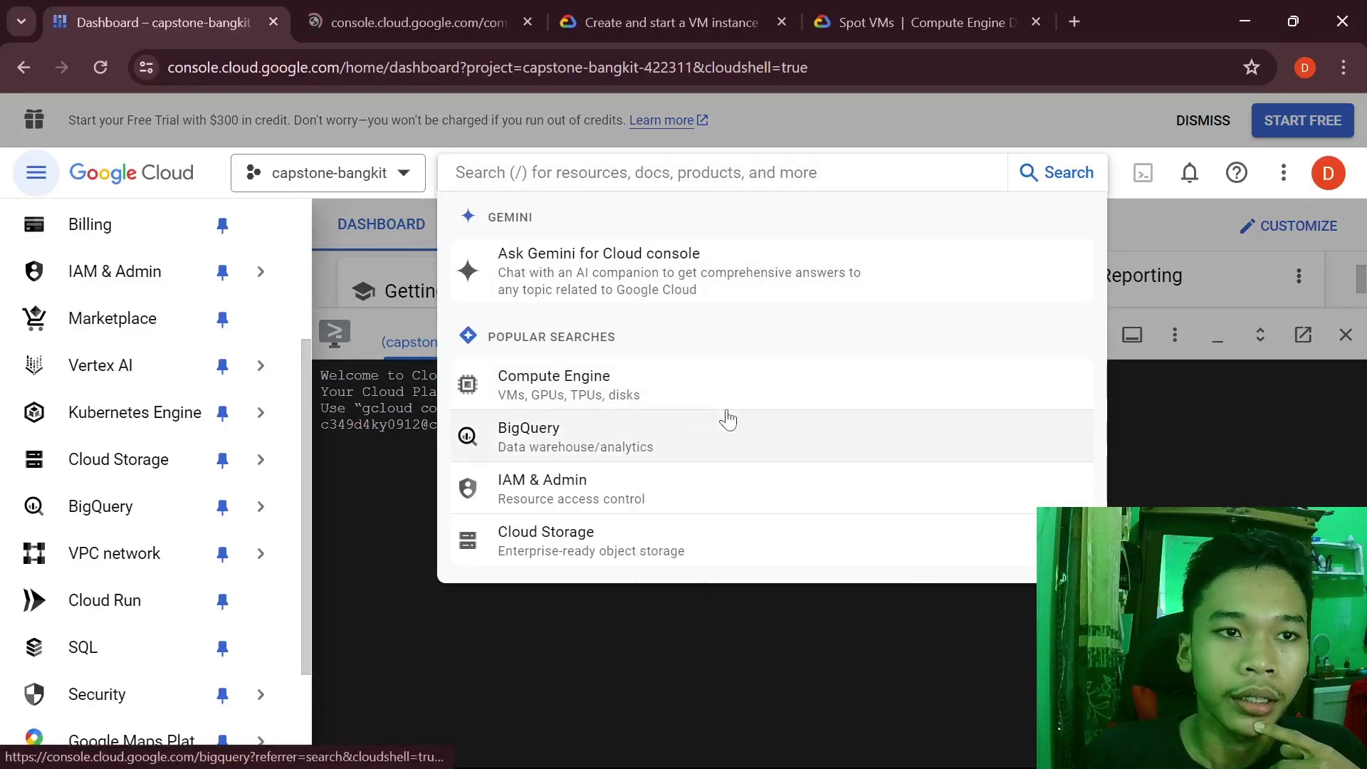
pyautogui.click(442, 23)
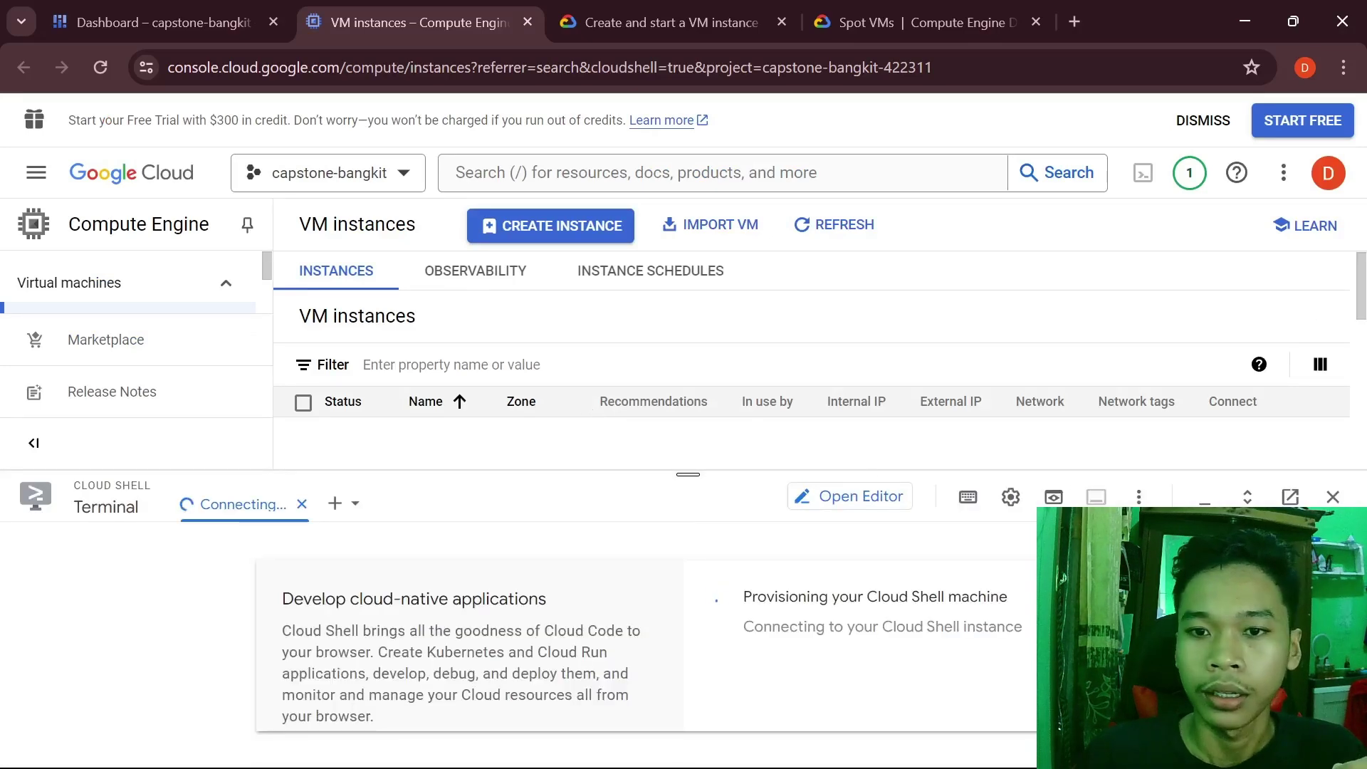
# Close Cloud Shell on the VM instances page and start creating a new VM instance.
pyautogui.click(1334, 497)
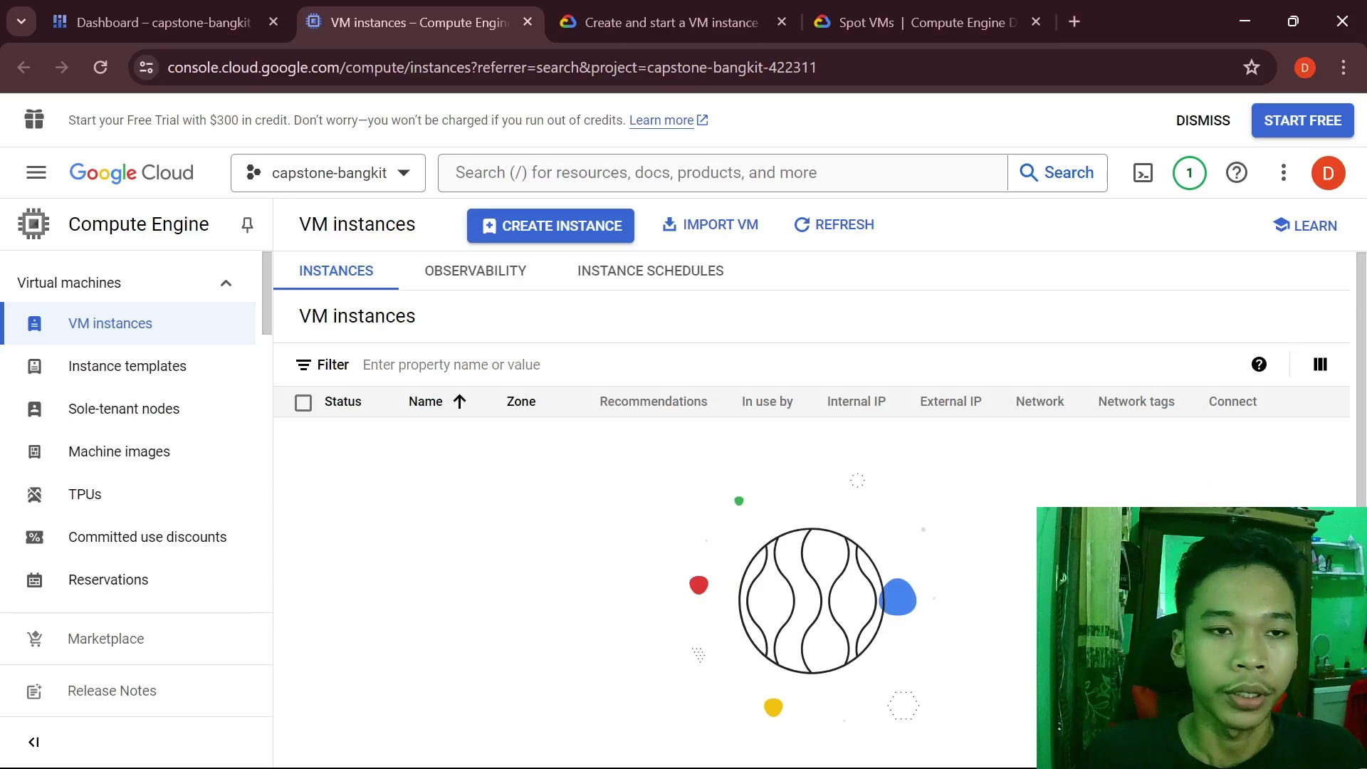
pyautogui.click(569, 238)
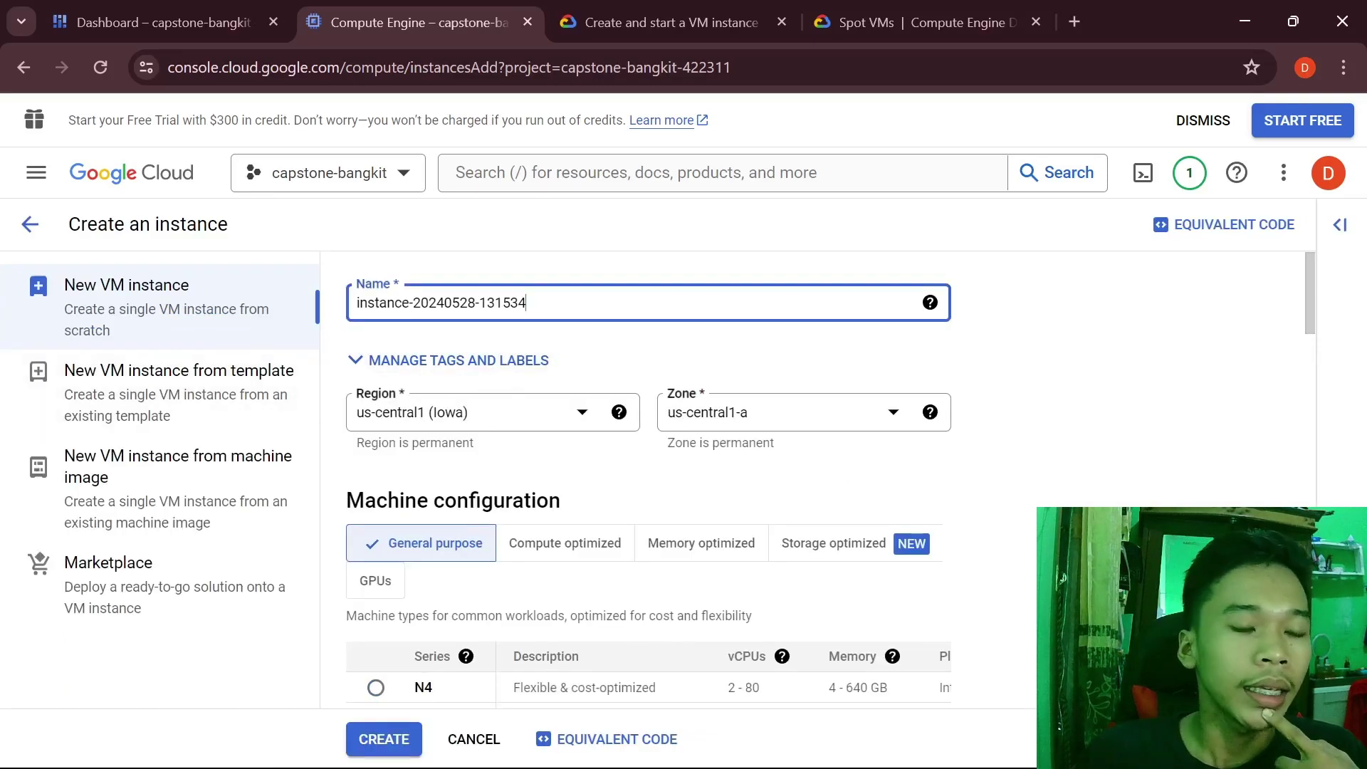
# Replace the default name of the new VM instance with backend-service.
pyautogui.hotkey('shift', 'Left')
pyautogui.hotkey('shift', 'Left')
pyautogui.hotkey('shift', 'Left')
pyautogui.hotkey('shift', 'Left')
pyautogui.hotkey('shift', 'Left')
pyautogui.hotkey('shift', 'Left')
pyautogui.hotkey('shift', 'Left')
pyautogui.hotkey('shift', 'Left')
pyautogui.hotkey('shift', 'Left')
pyautogui.hotkey('shift', 'Left')
pyautogui.hotkey('shift', 'Left')
pyautogui.hotkey('shift', 'Left')
pyautogui.hotkey('shift', 'Left')
pyautogui.hotkey('shift', 'Left')
pyautogui.hotkey('shift', 'Left')
pyautogui.hotkey('shift', 'Left')
pyautogui.hotkey('shift', 'Left')
pyautogui.hotkey('shift', 'Left')
pyautogui.hotkey('shift', 'Left')
pyautogui.hotkey('shift', 'Left')
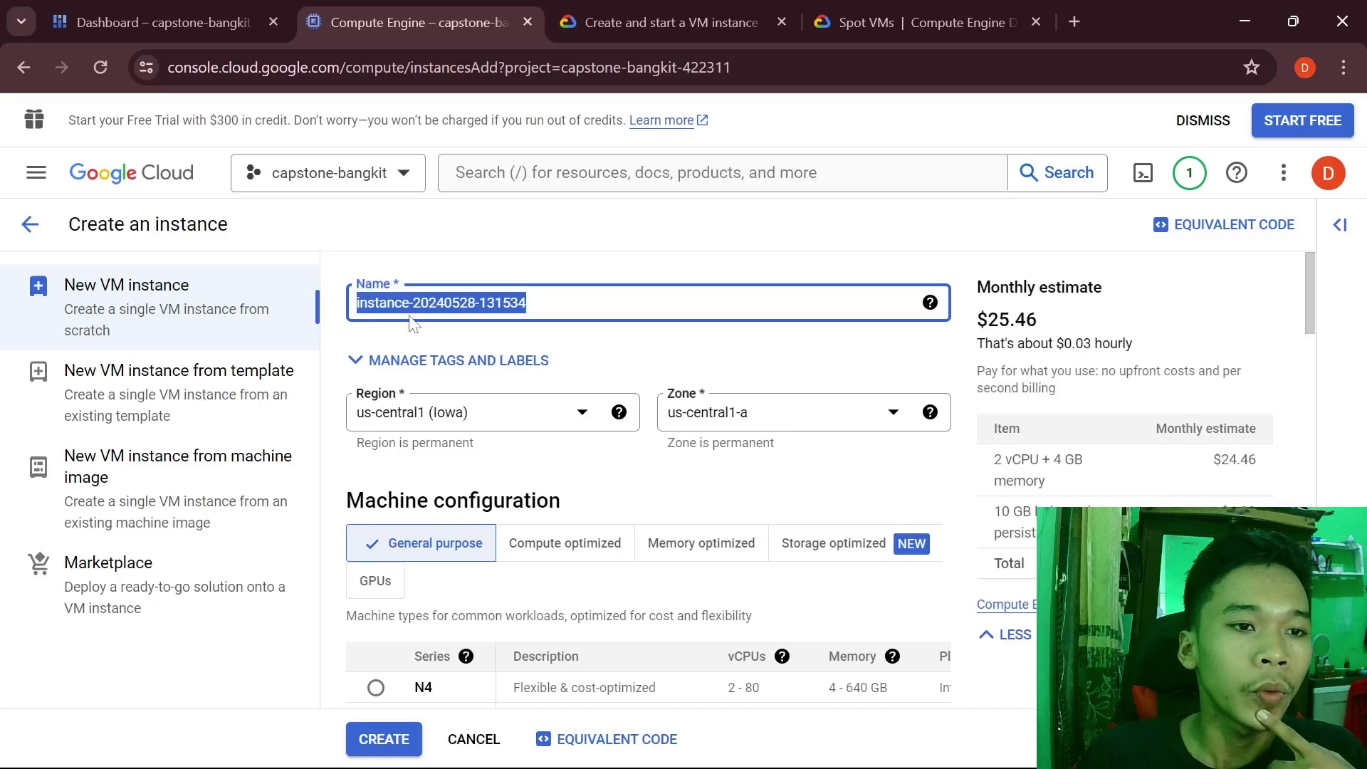
pyautogui.press('BackSpace')
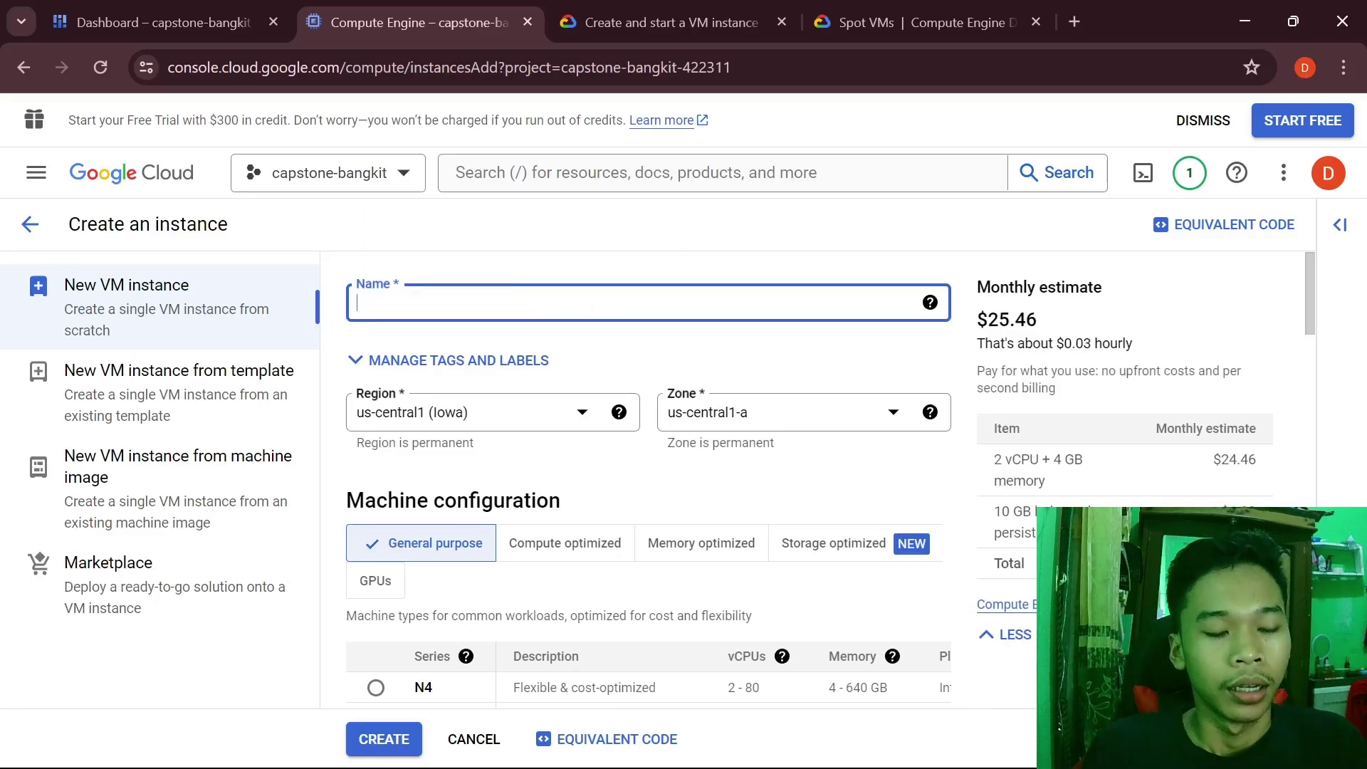
pyautogui.write('backend-')
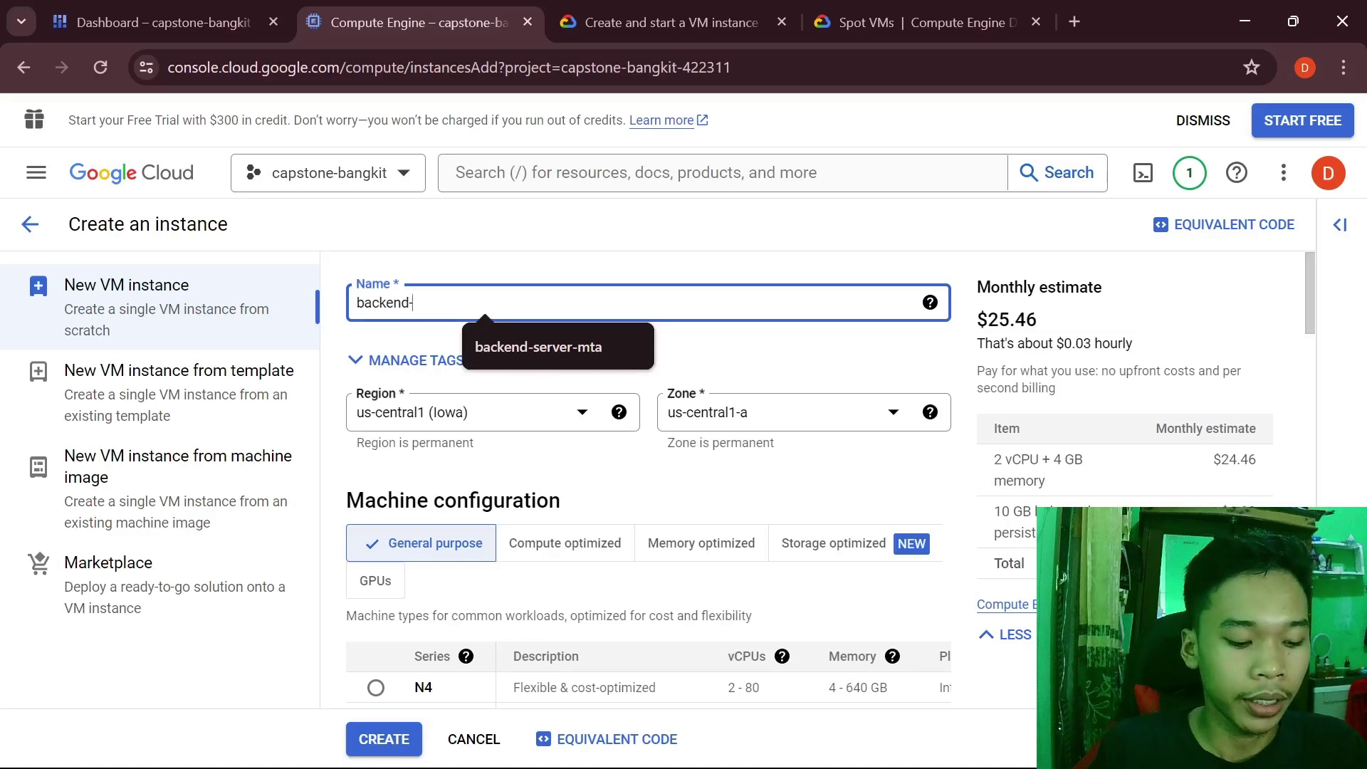
pyautogui.write('service')
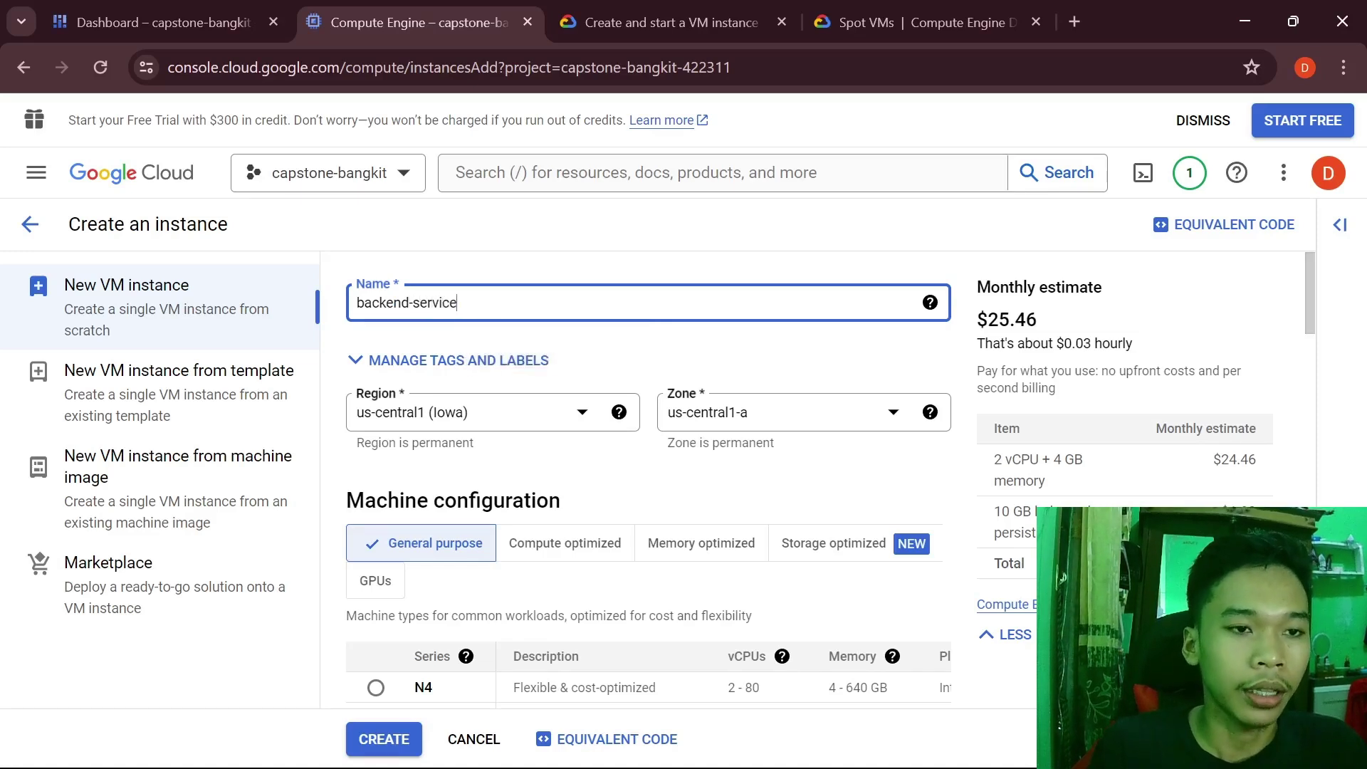
# Replace the instance name with the owner's first name followed by "-ganteng".
pyautogui.hotkey('ctrl', 'a')
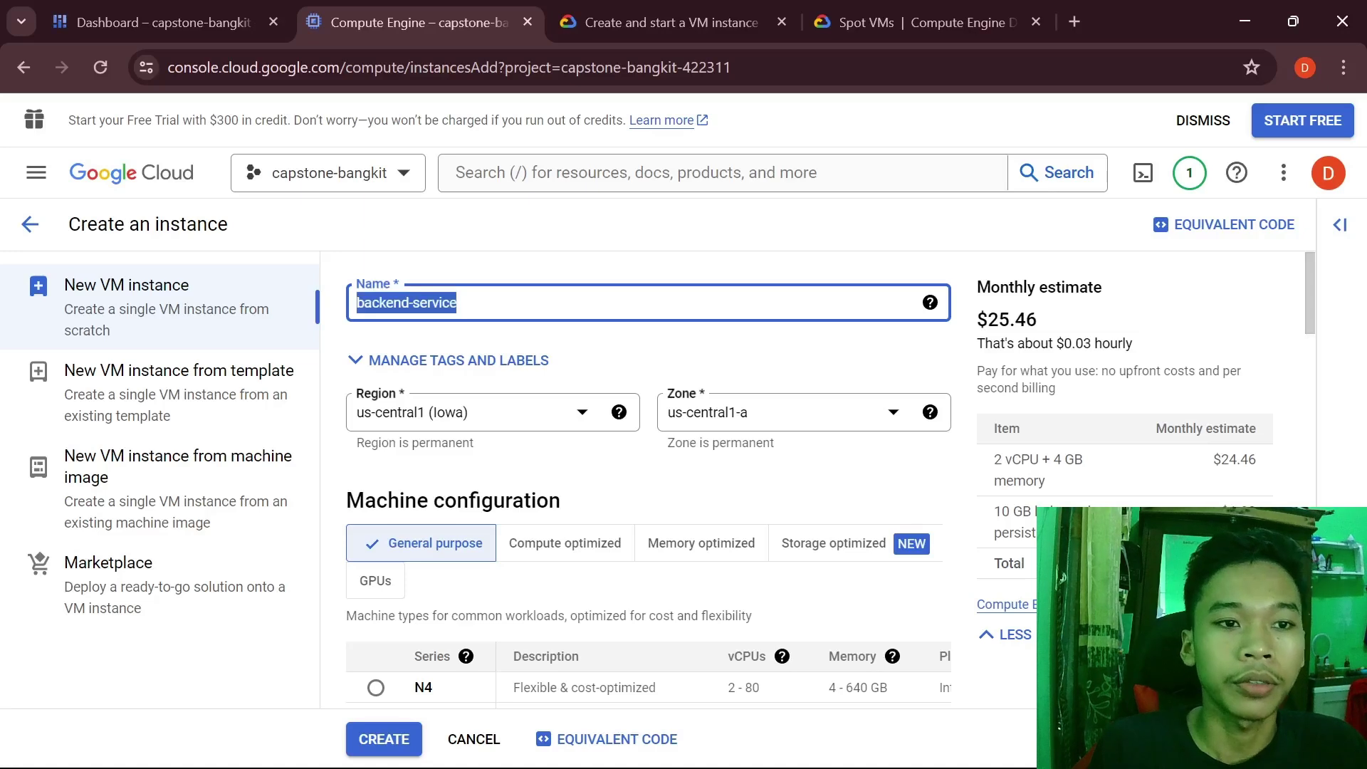
pyautogui.press('BackSpace')
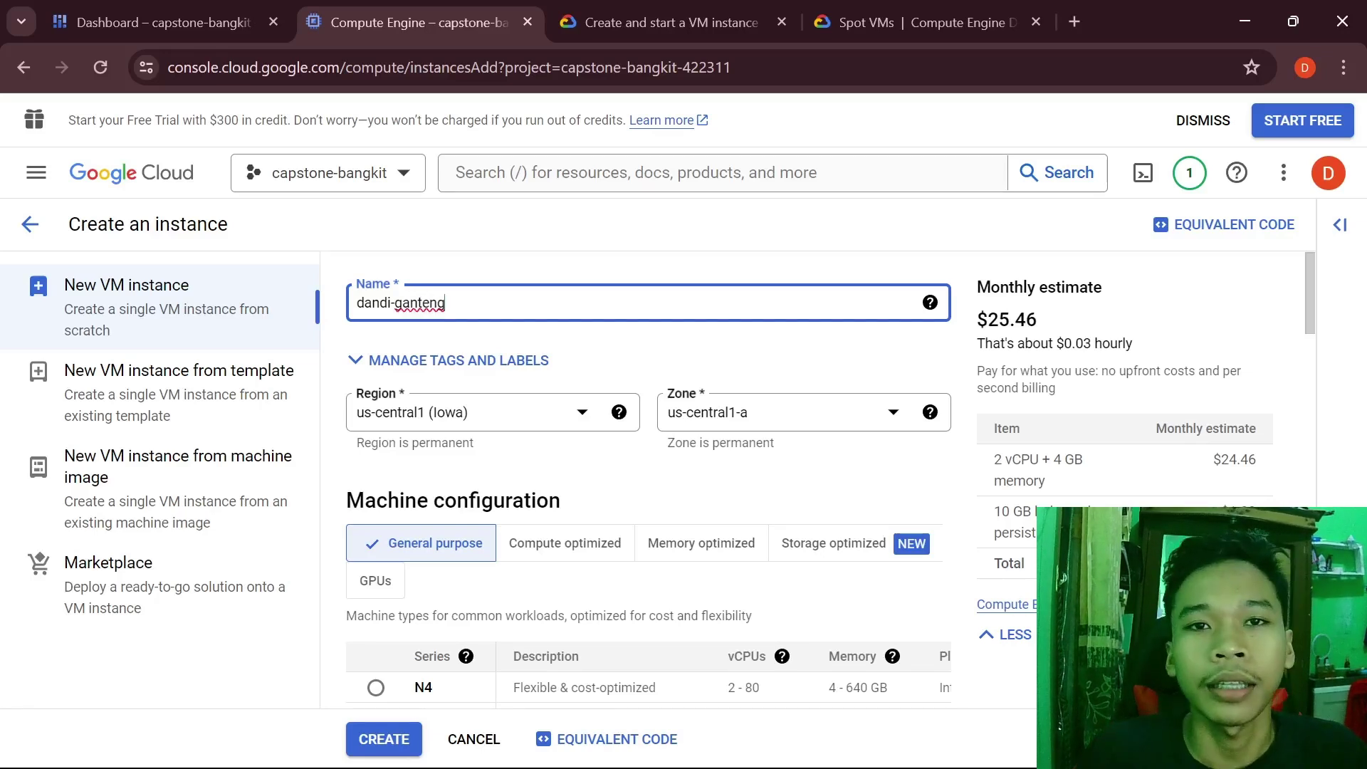
pyautogui.moveTo(445, 302); pyautogui.dragTo(331, 311)
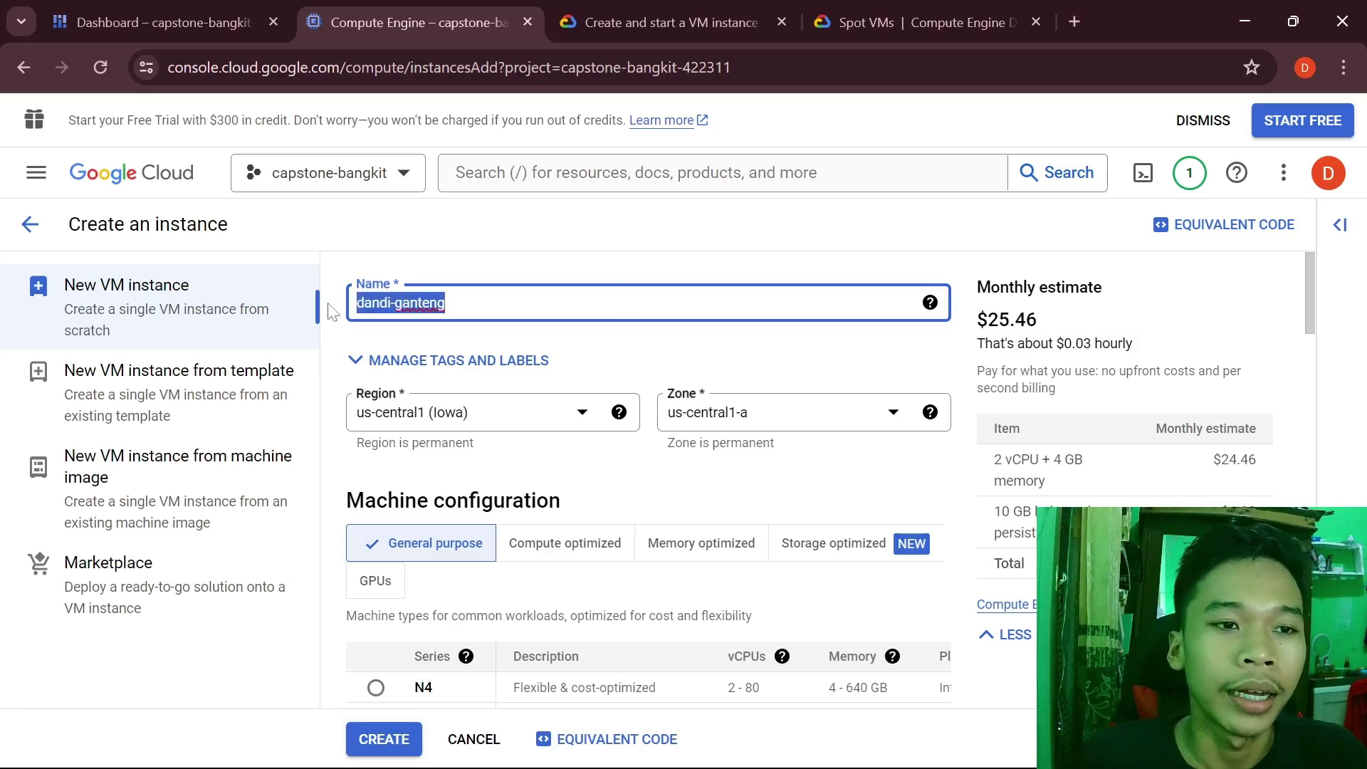
pyautogui.click(447, 302)
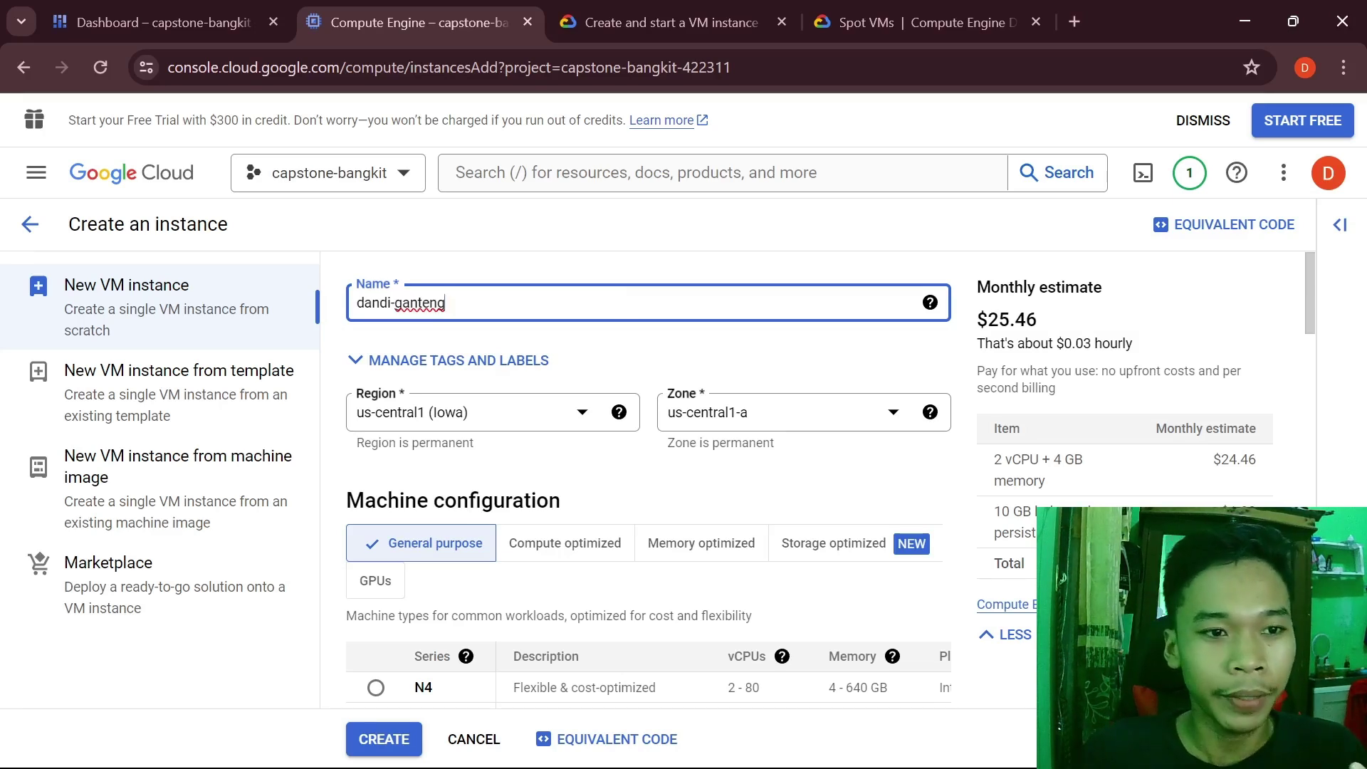
pyautogui.moveTo(446, 302); pyautogui.dragTo(348, 305)
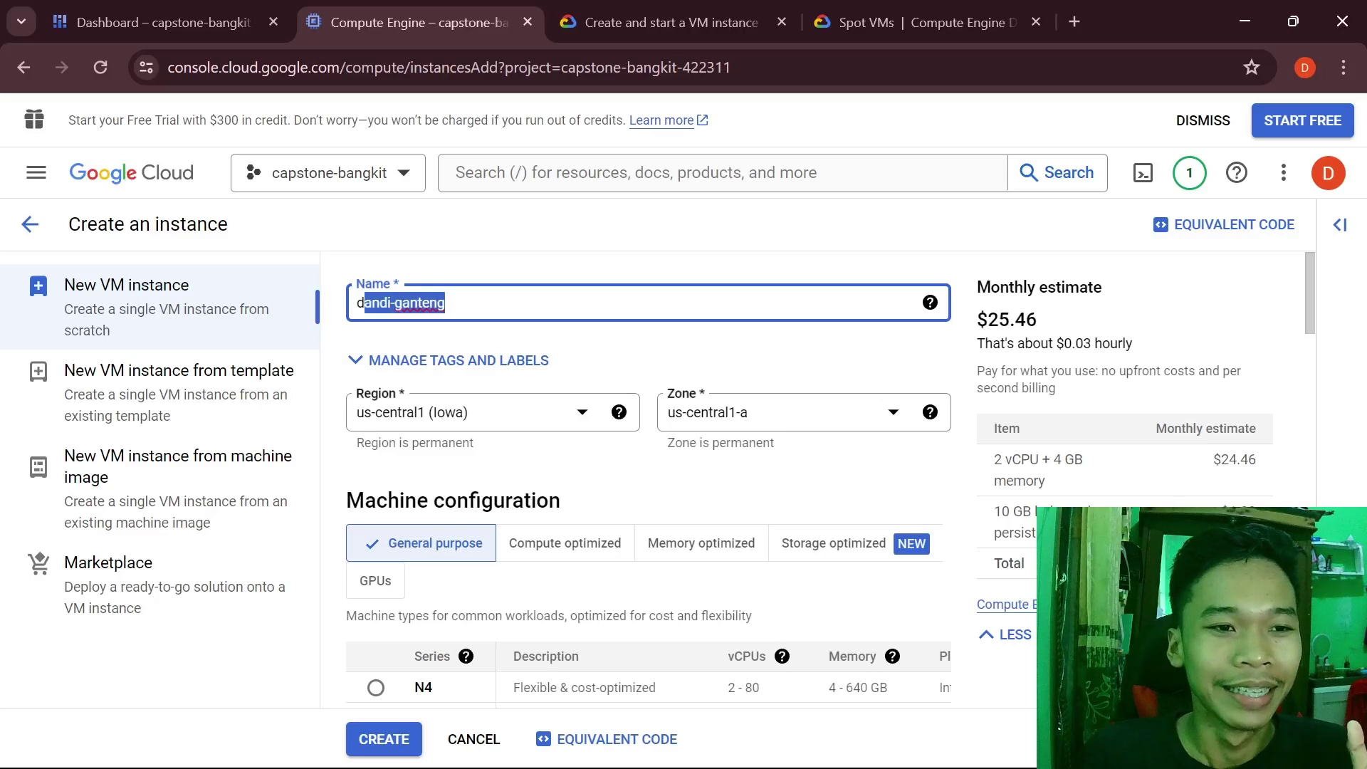
pyautogui.click(446, 303)
# Set the instance's region to asia-southeast2 (Jakarta).
pyautogui.click(582, 415)
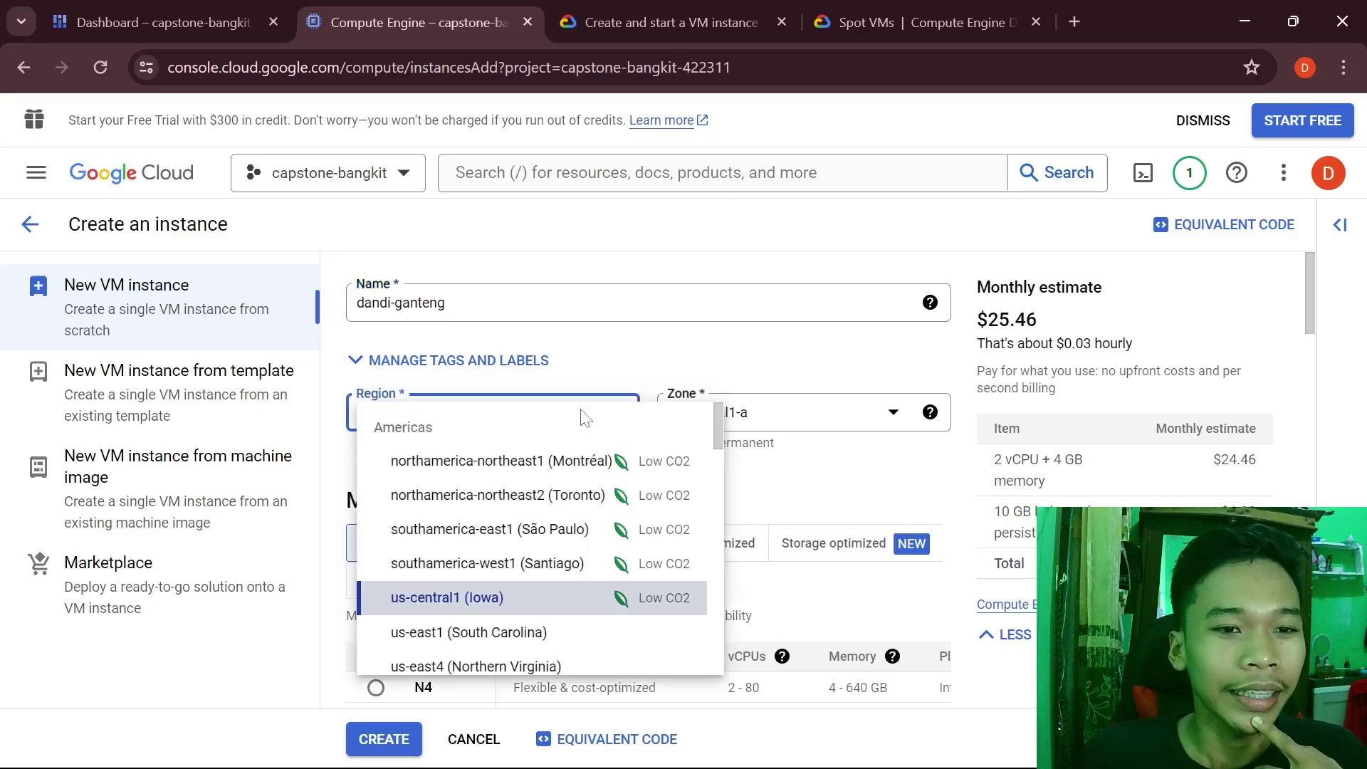
pyautogui.scroll(-3, 572, 470)
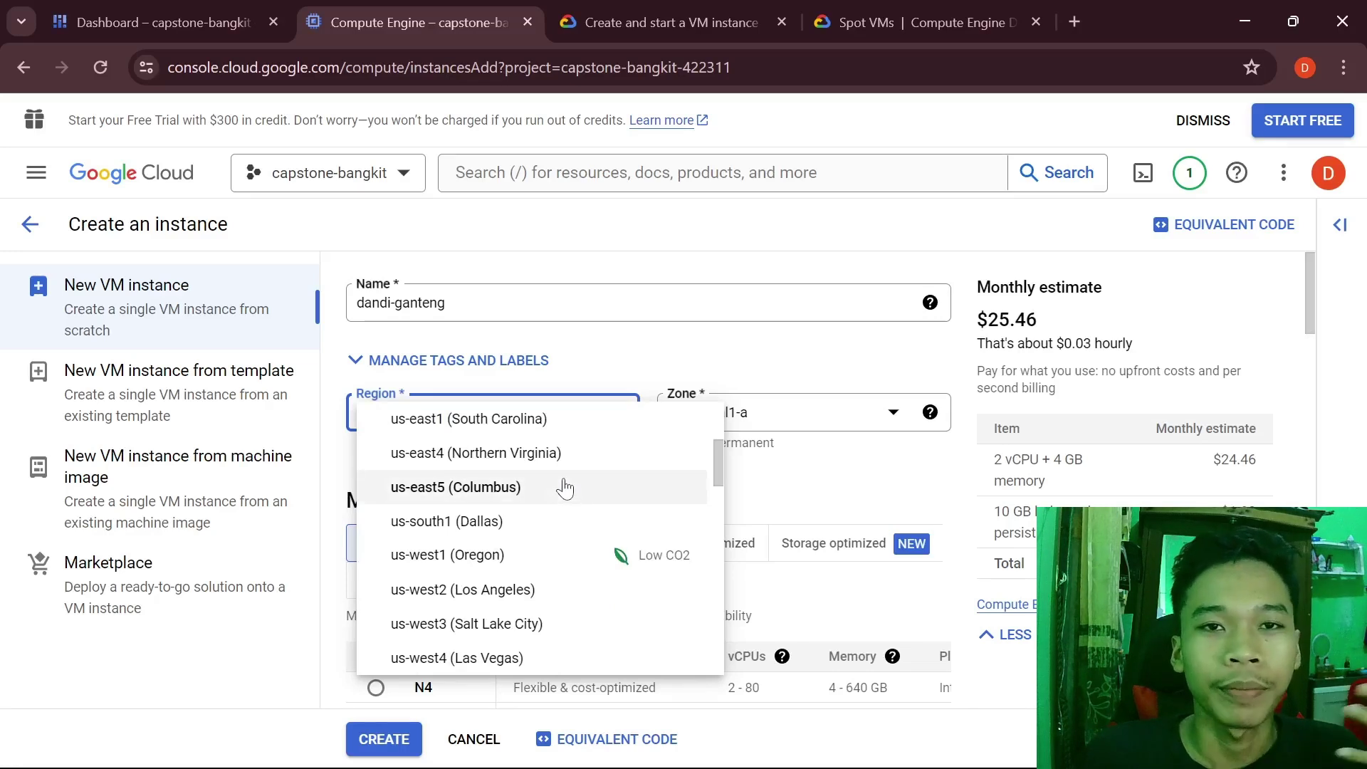
pyautogui.scroll(-6, 570, 469)
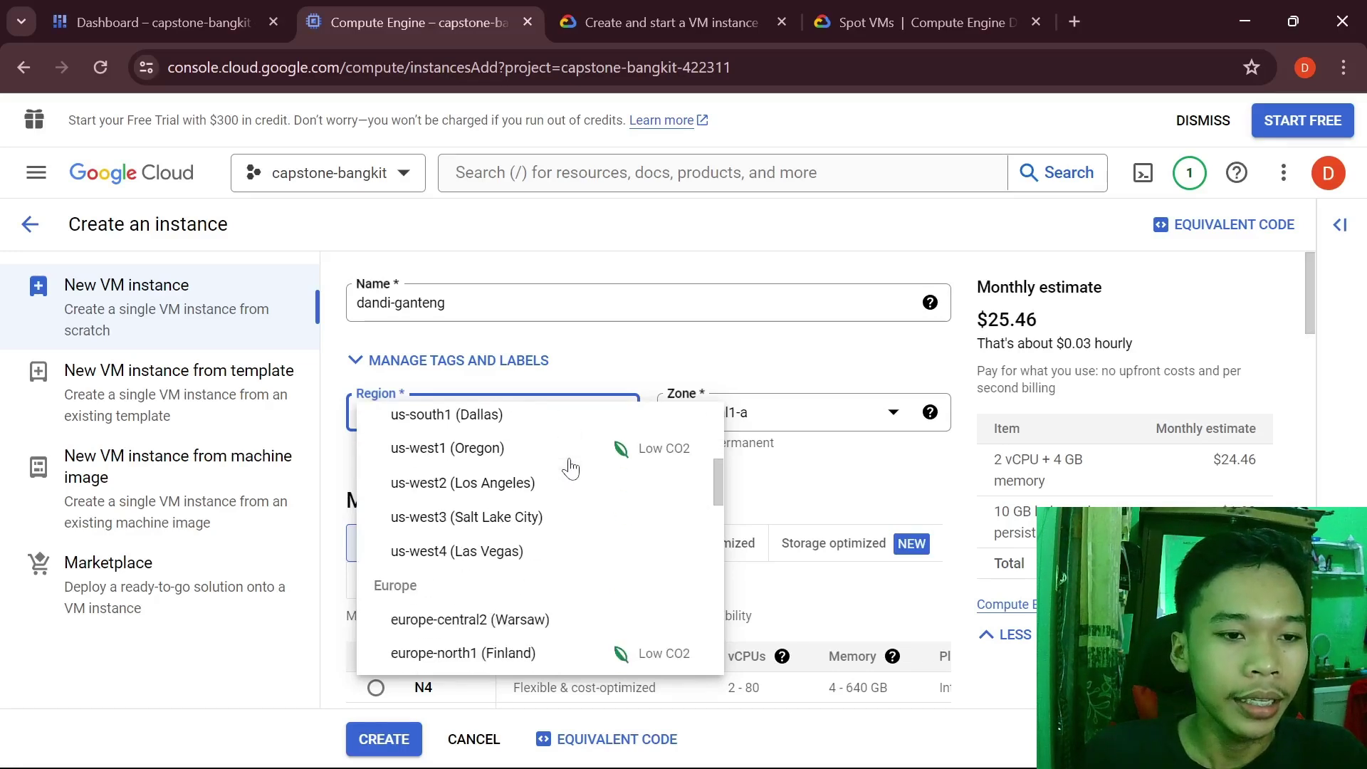
pyautogui.scroll(-5, 557, 478)
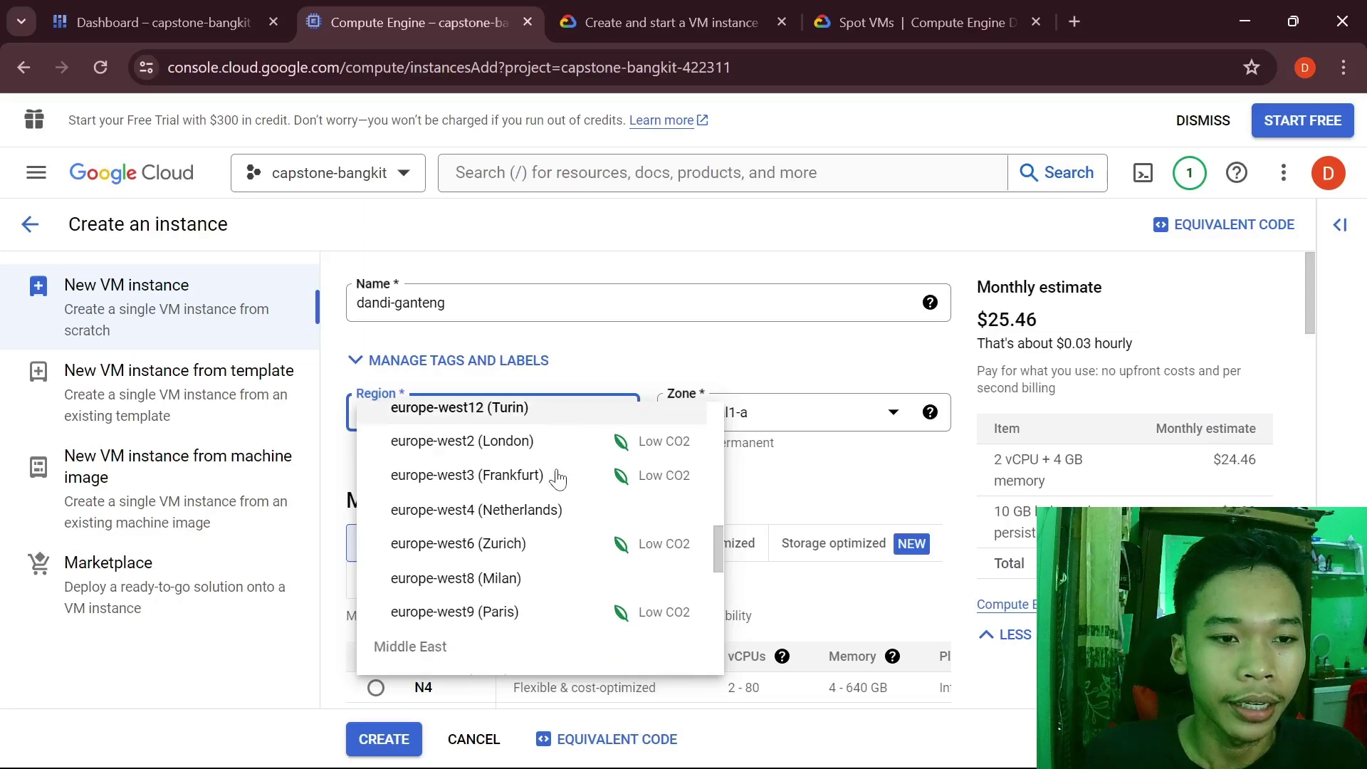
pyautogui.scroll(-2, 557, 478)
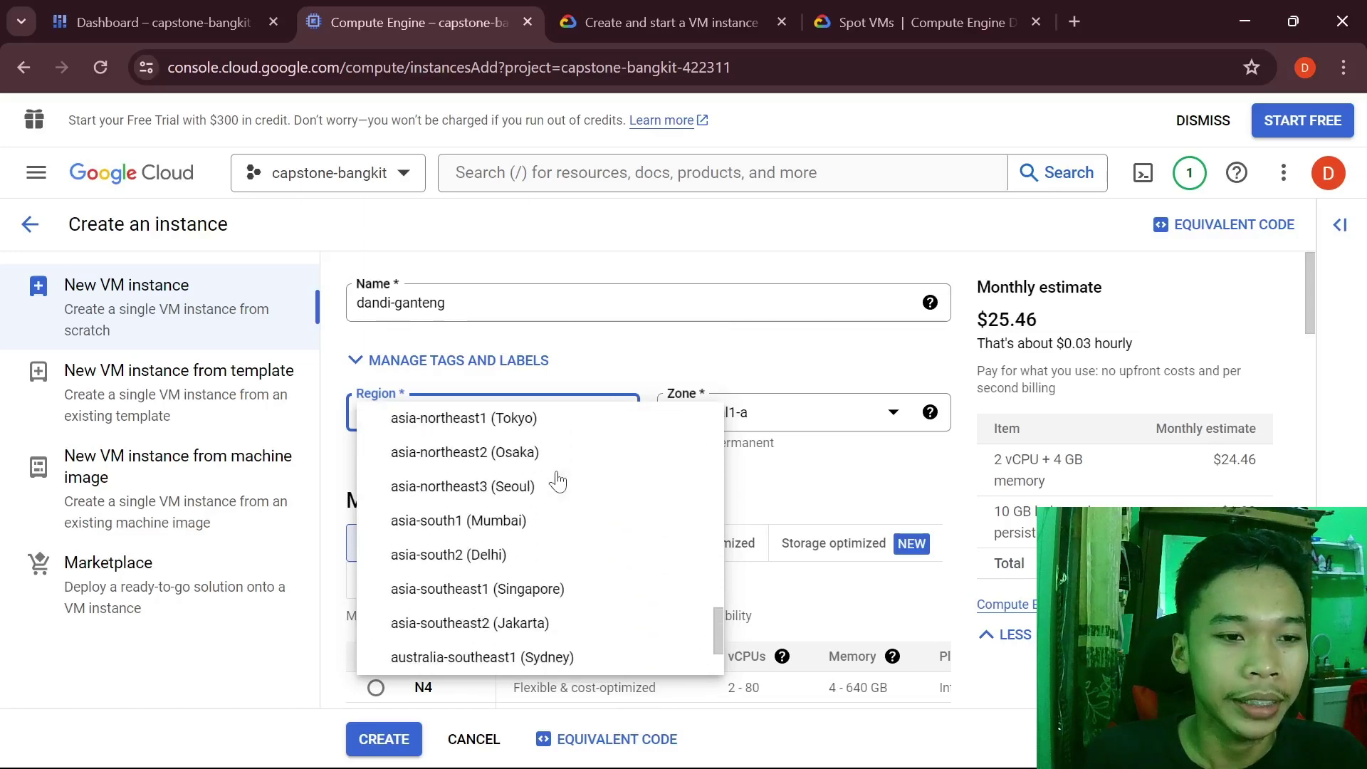
pyautogui.scroll(-2, 553, 483)
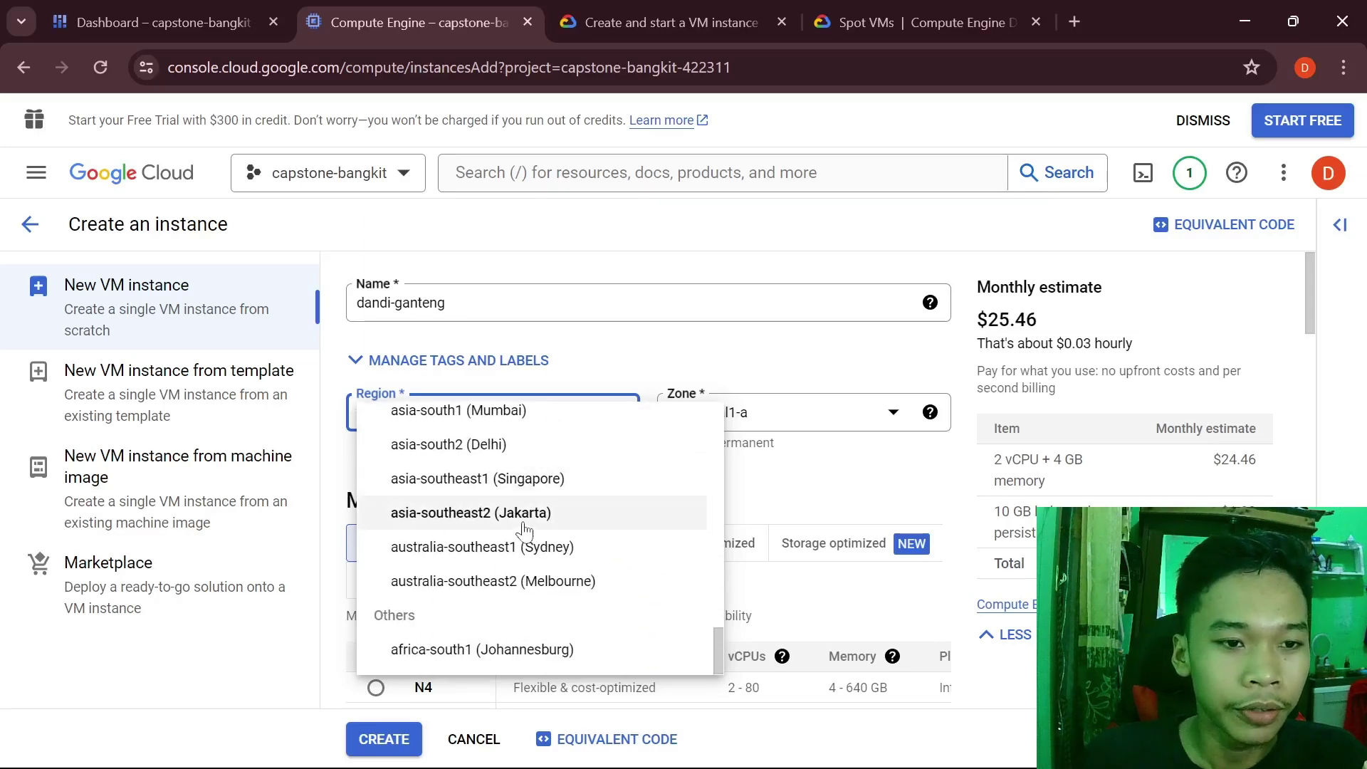
pyautogui.click(455, 512)
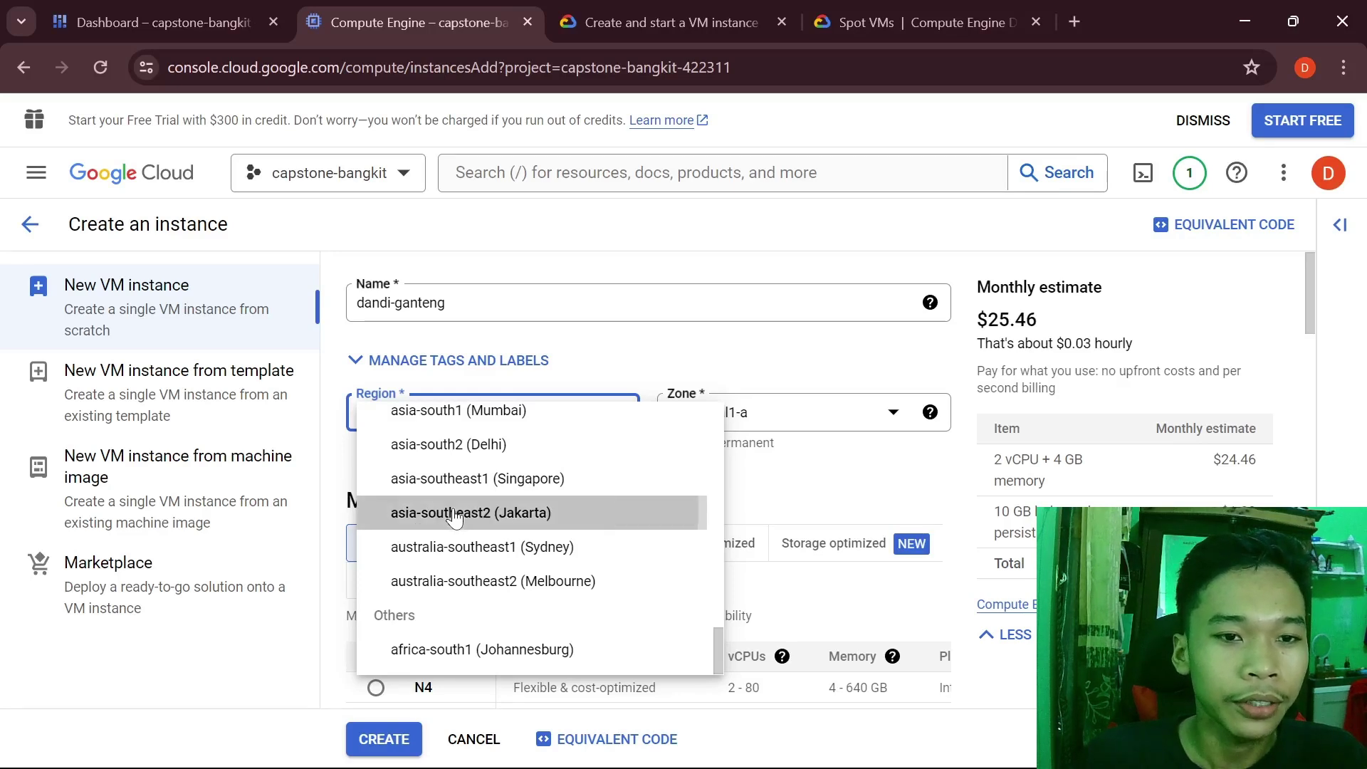
# Choose asia-southeast2-a as the instance's zone.
pyautogui.click(838, 426)
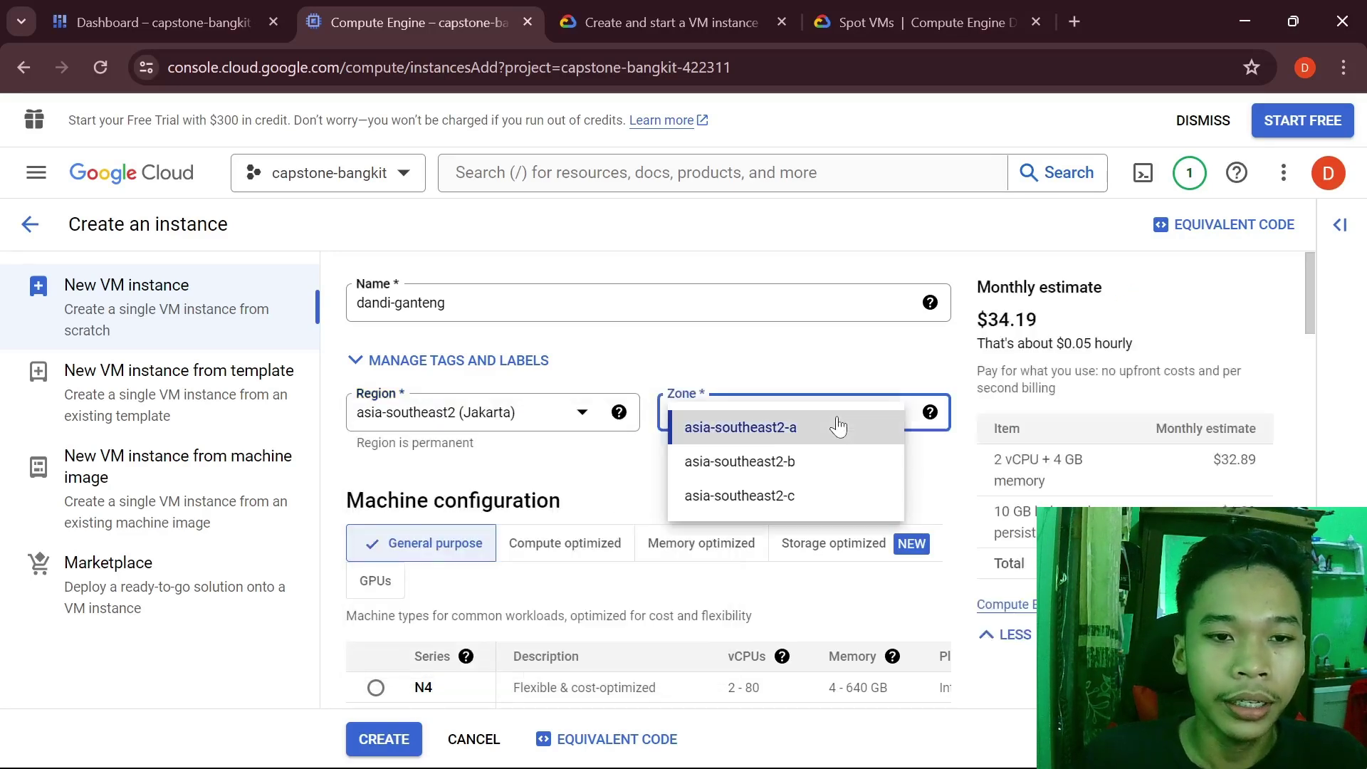
pyautogui.click(838, 426)
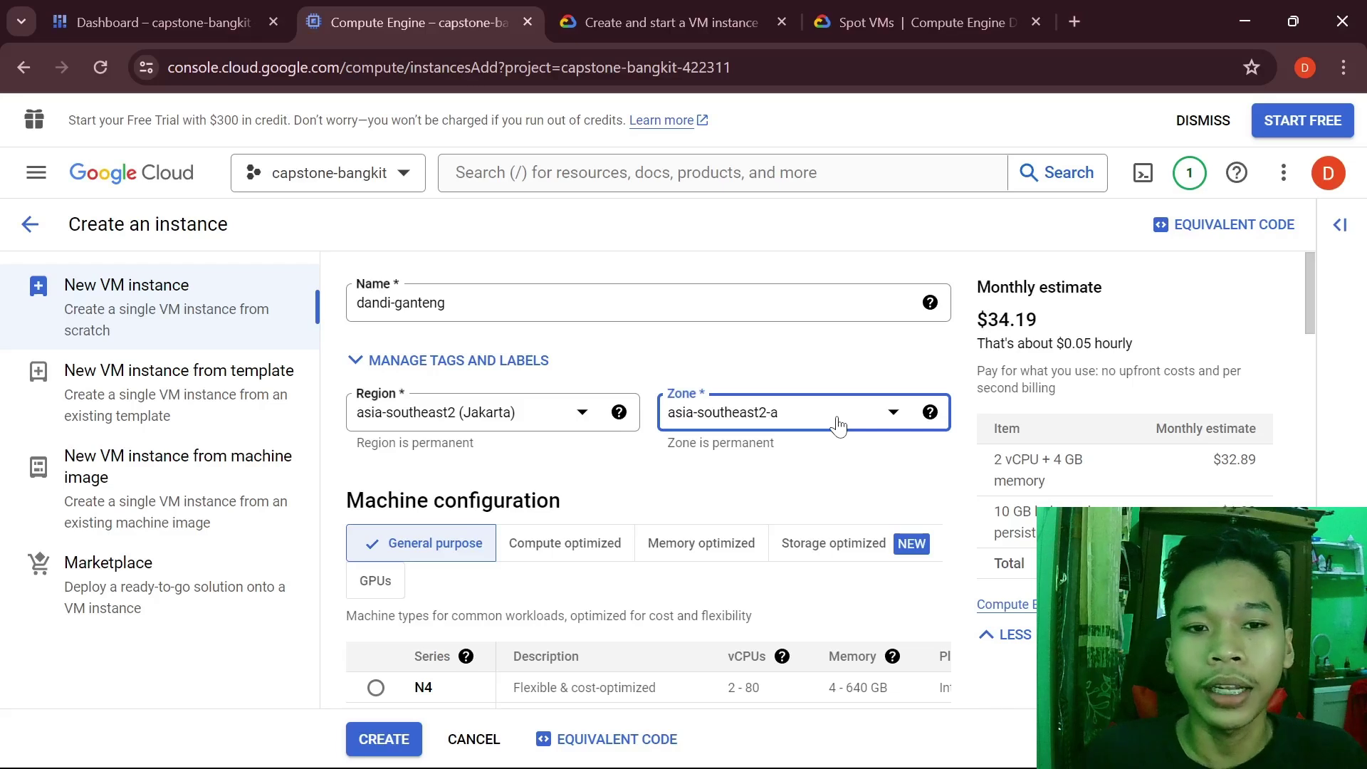
pyautogui.click(838, 425)
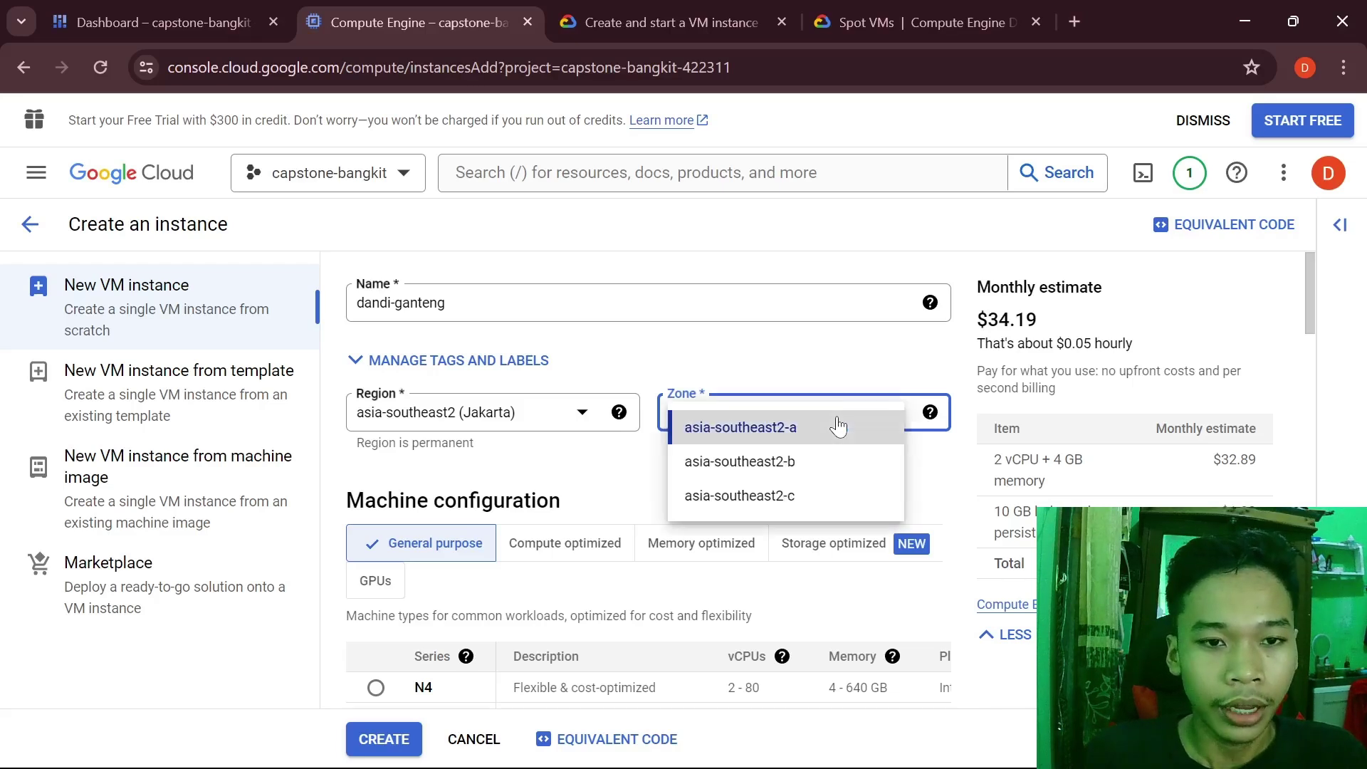
pyautogui.click(837, 425)
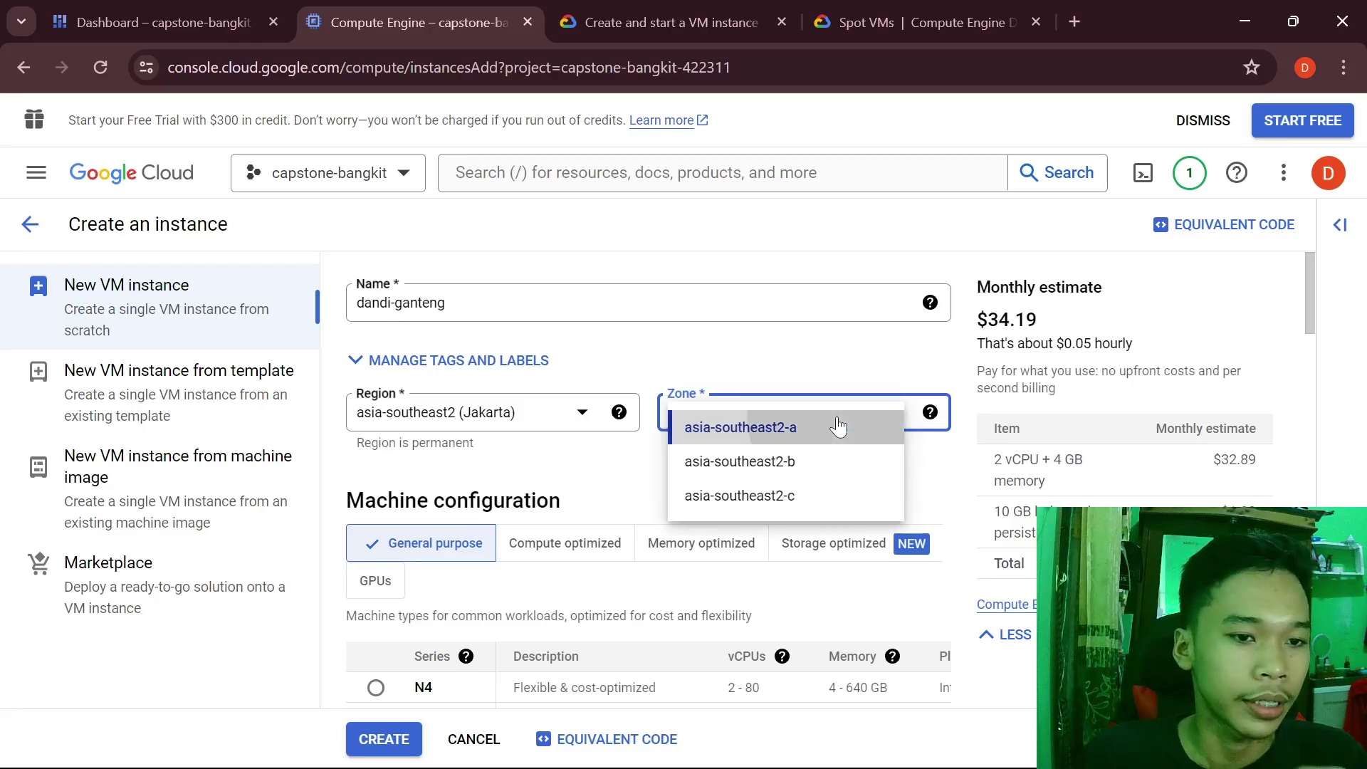
# Check the estimated hourly cost of the VM instance in the pricing summary.
pyautogui.scroll(-1, 826, 421)
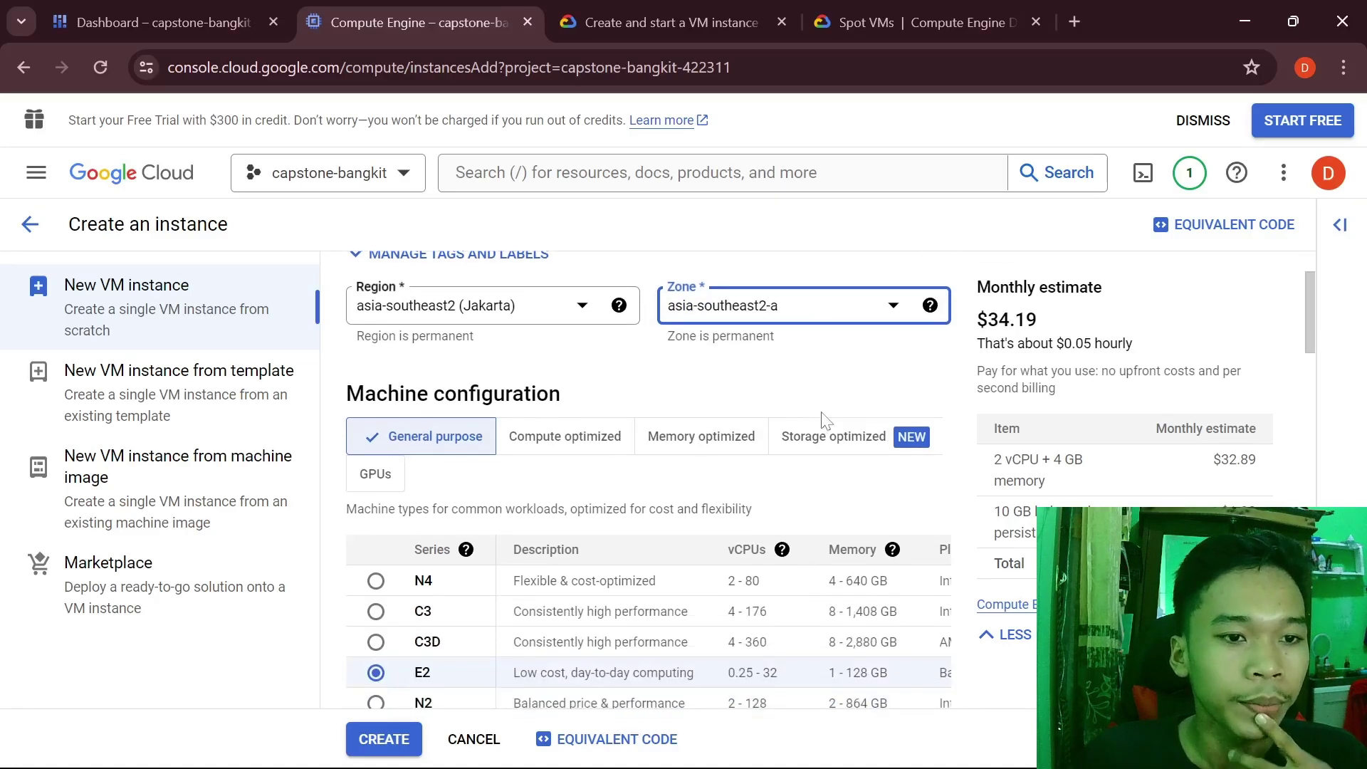
pyautogui.scroll(1, 824, 418)
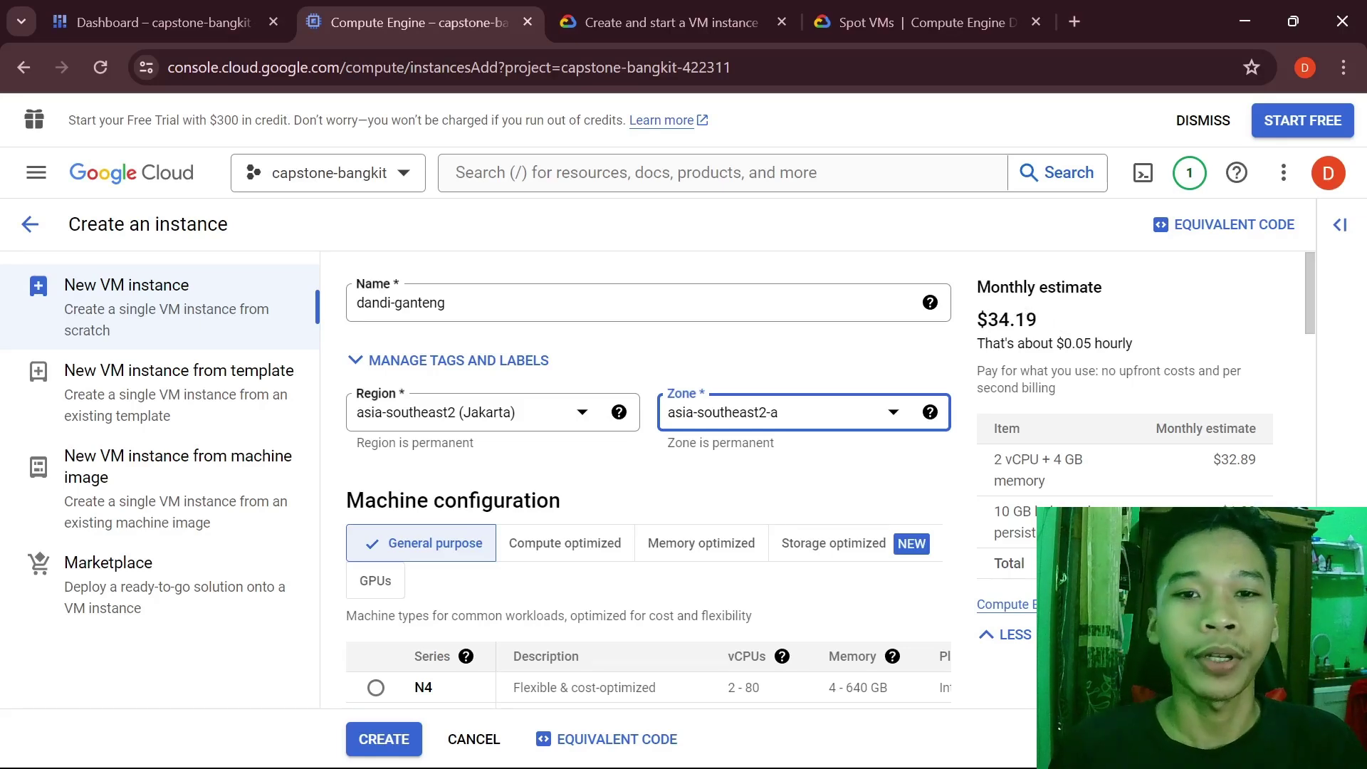
pyautogui.moveTo(1066, 327); pyautogui.dragTo(964, 329)
pyautogui.click(1027, 341)
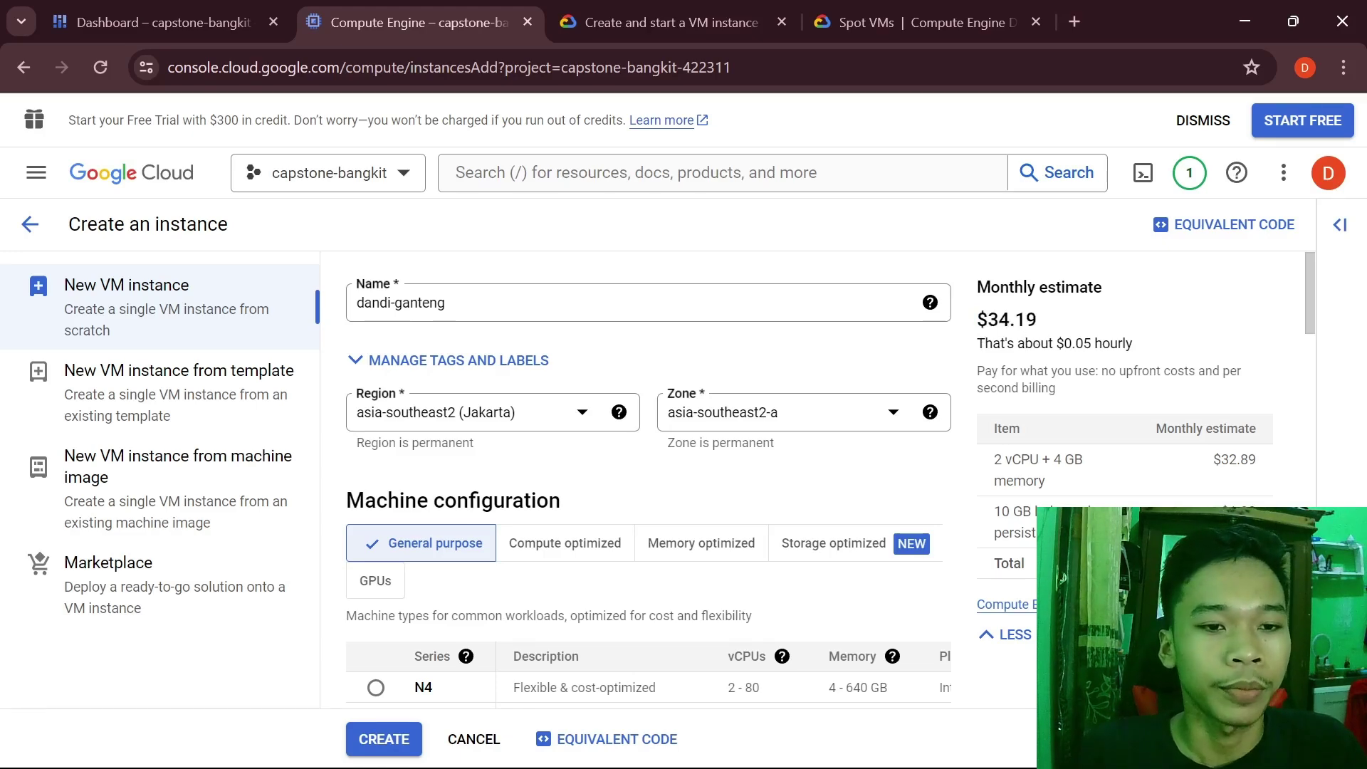
# Look through the compute-, memory- and storage-optimized machine families and return to the General purpose family.
pyautogui.scroll(-3, 863, 412)
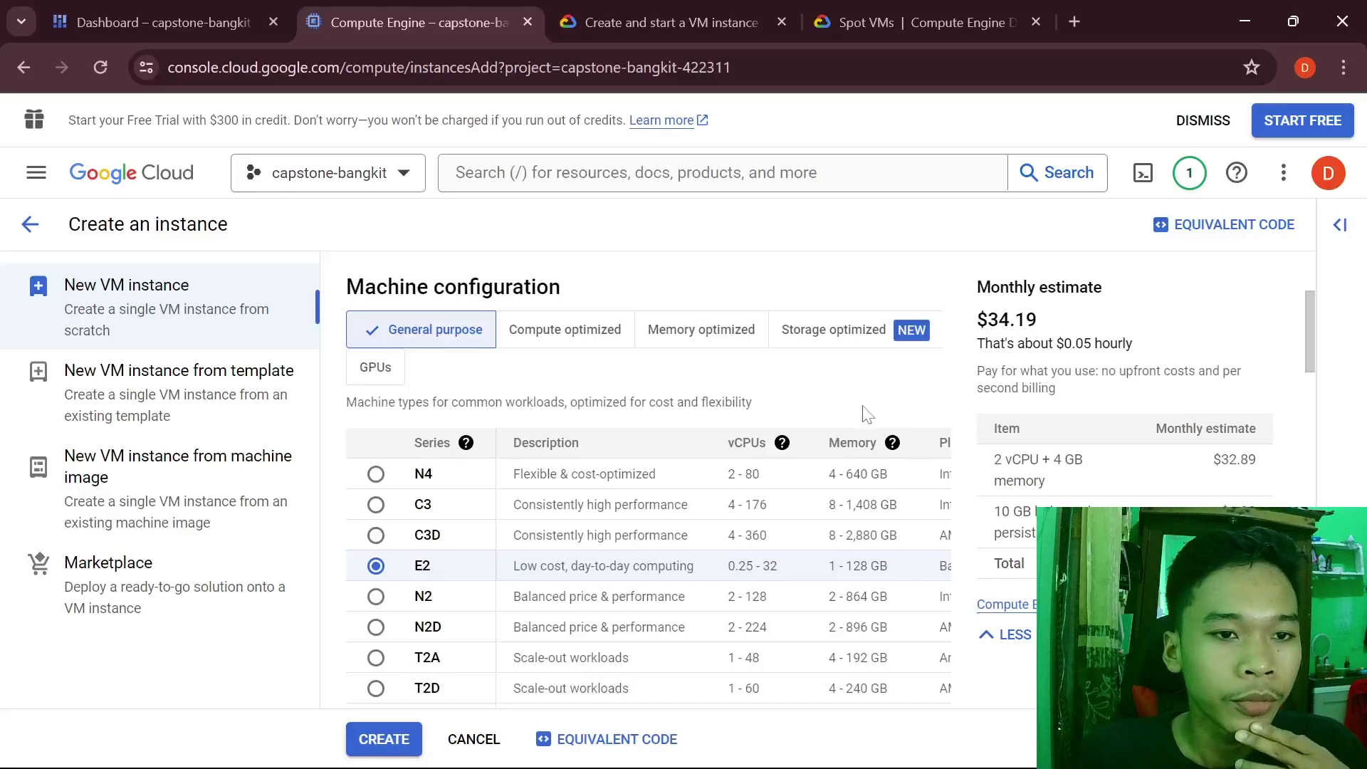
pyautogui.click(554, 340)
pyautogui.click(744, 341)
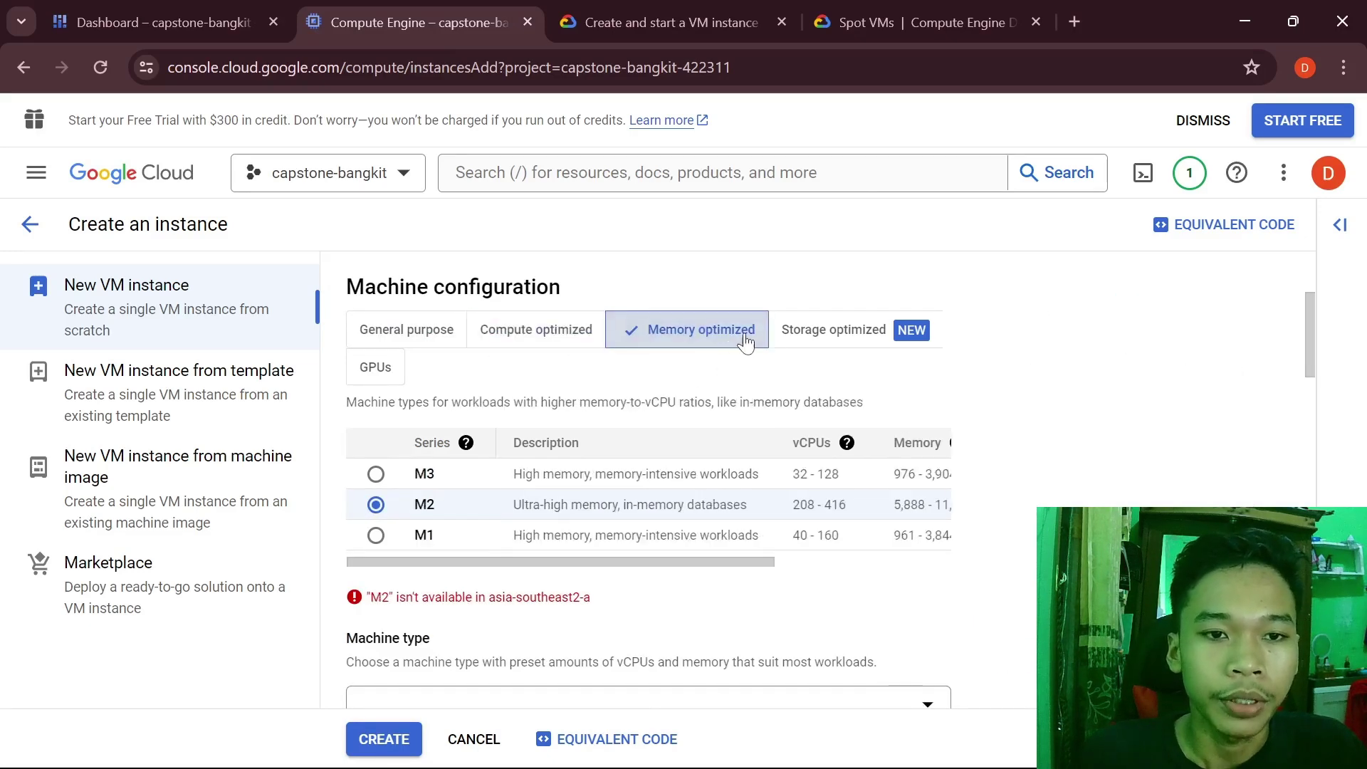
pyautogui.click(853, 341)
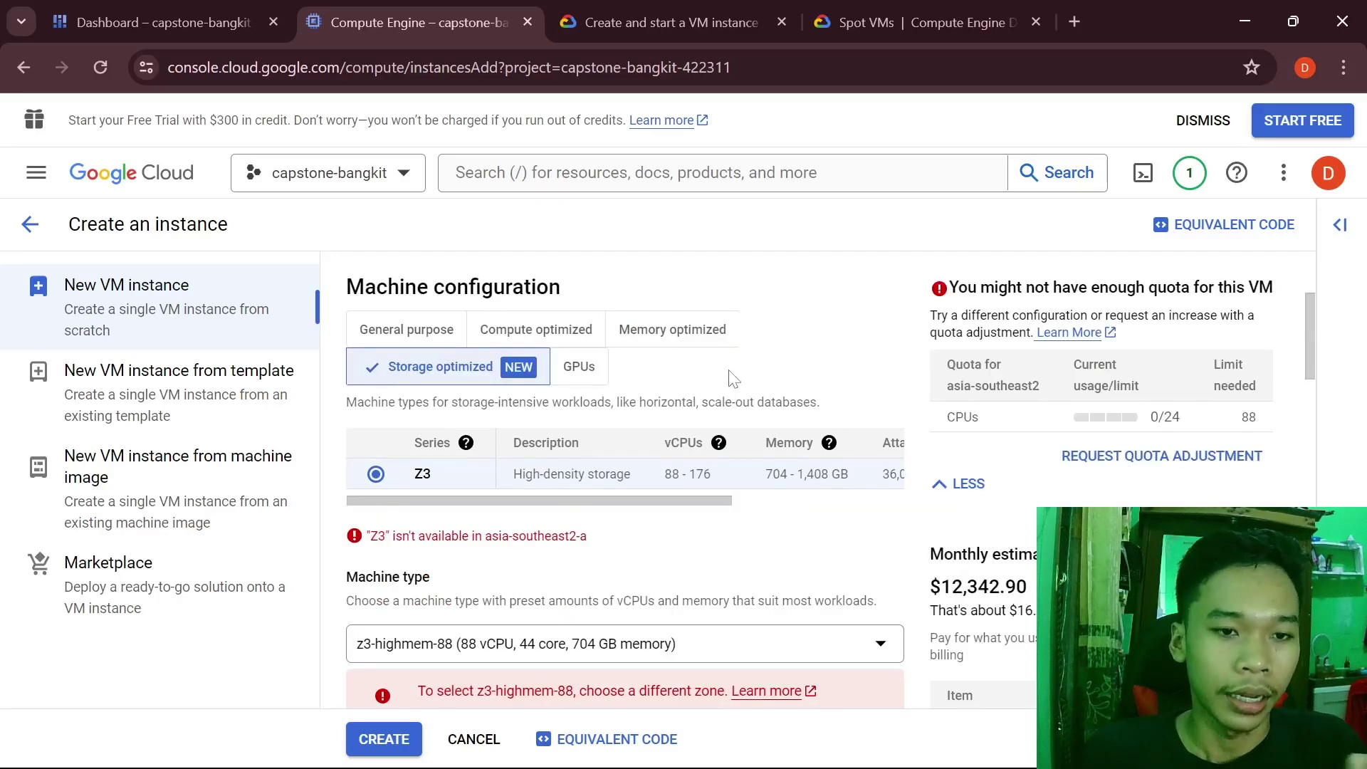
pyautogui.click(408, 333)
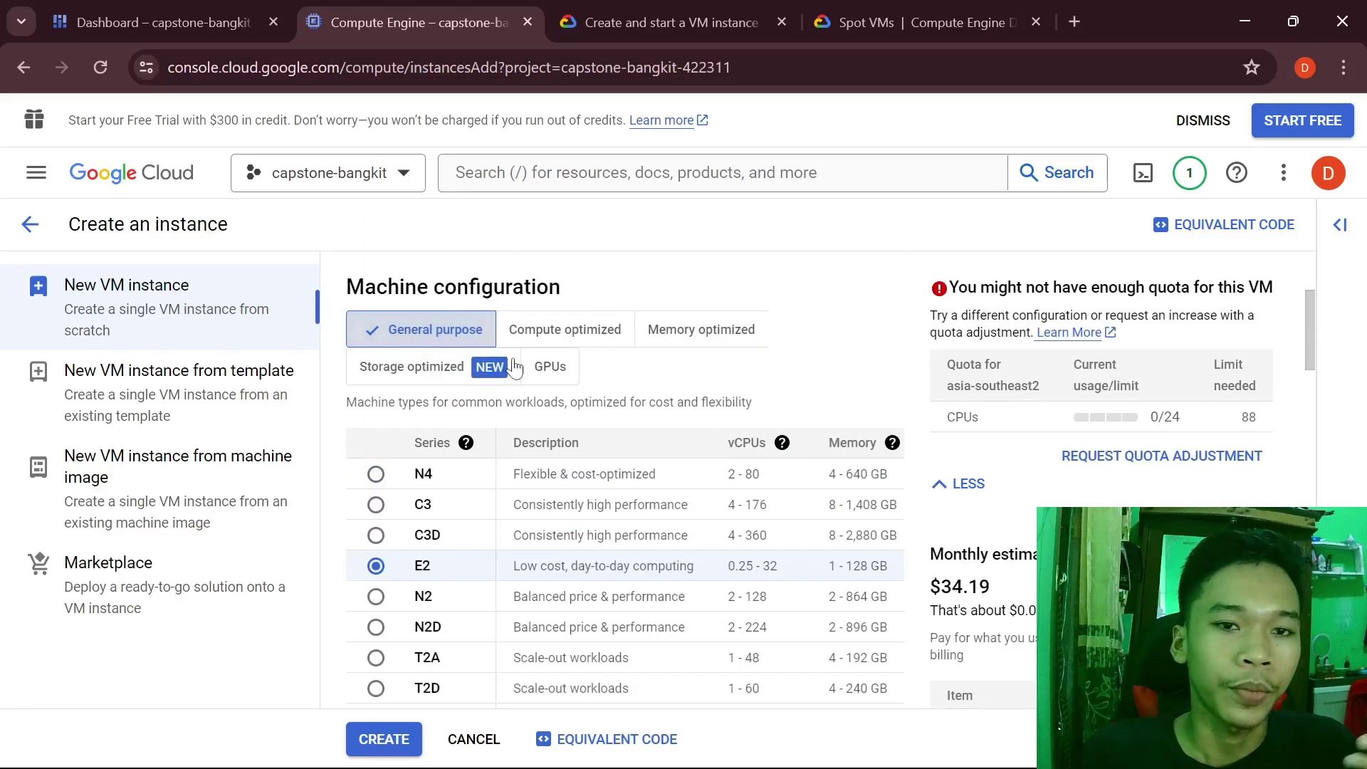
pyautogui.scroll(-3, 640, 462)
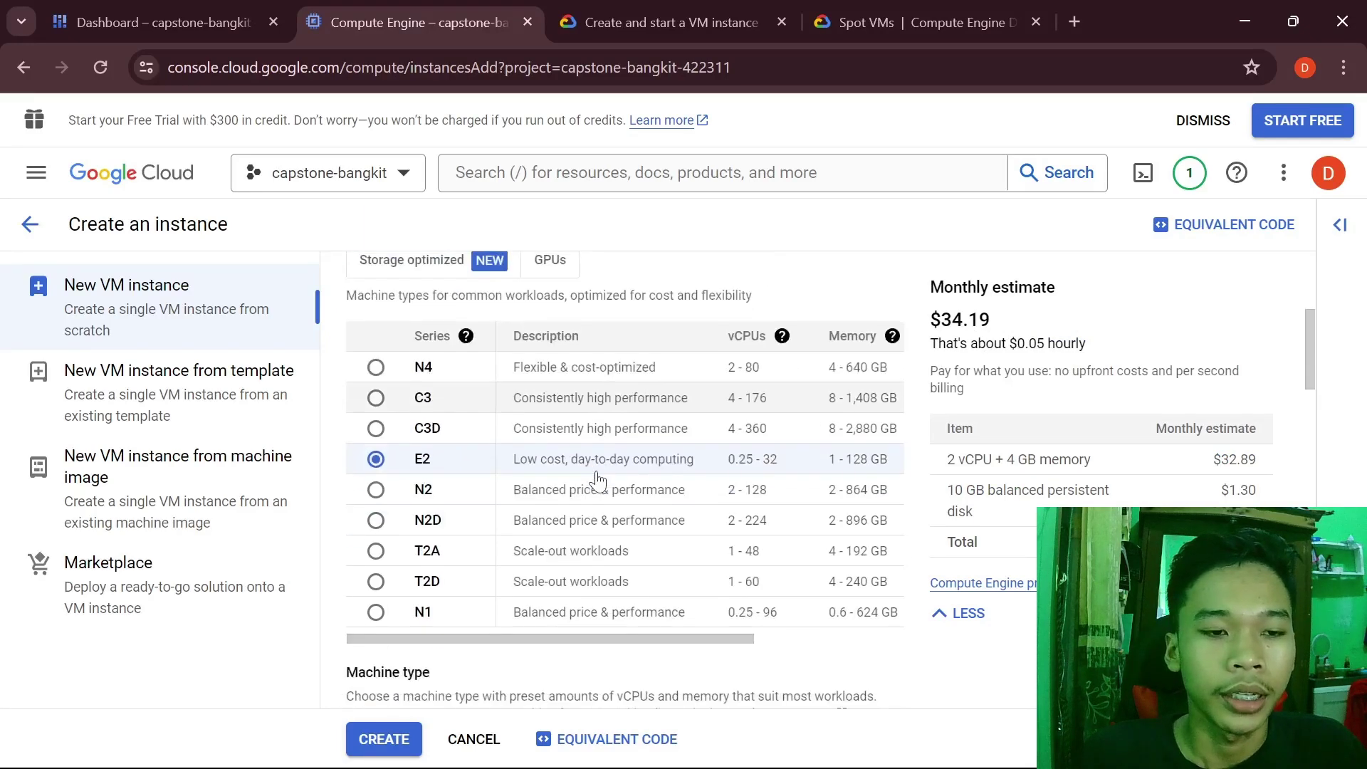
pyautogui.scroll(3, 595, 479)
pyautogui.click(466, 442)
pyautogui.click(529, 450)
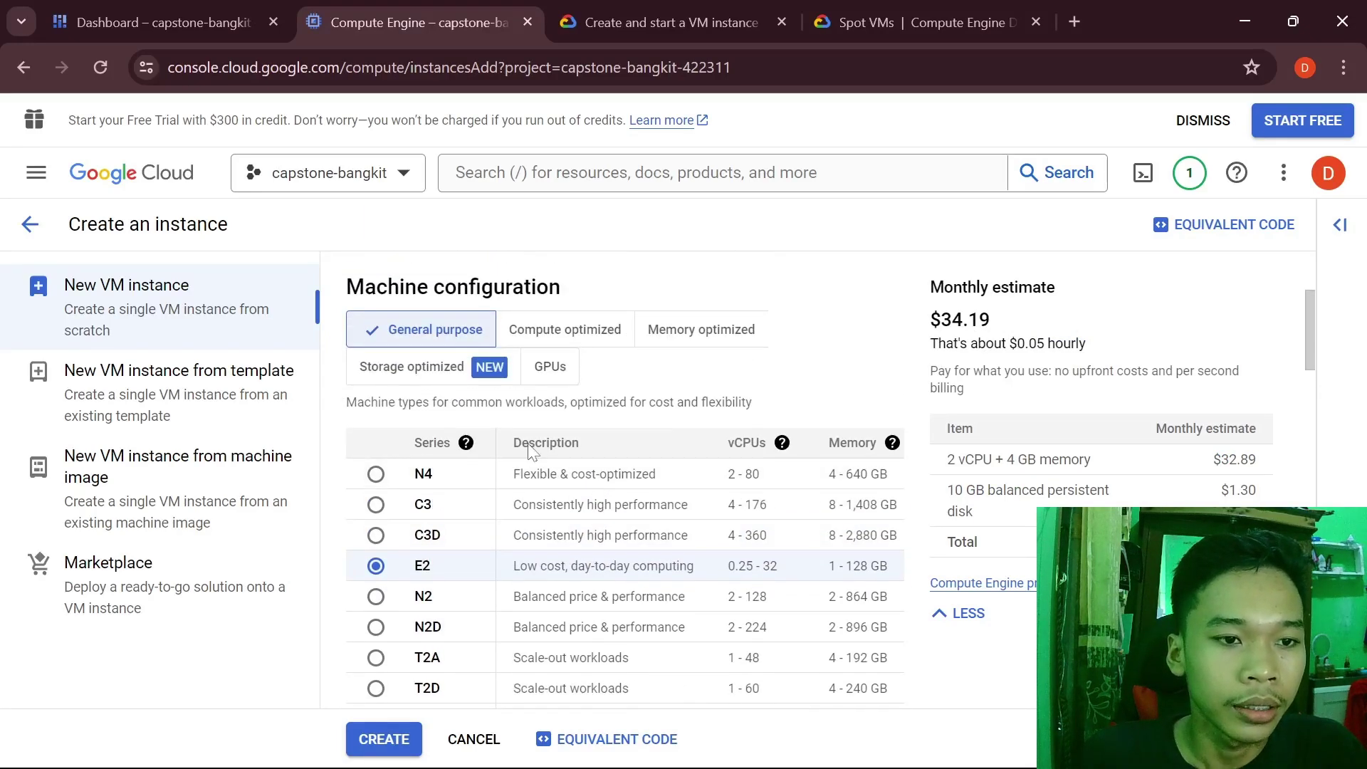
# Select the N1 series for the instance and review its machine type section.
pyautogui.scroll(-3, 427, 499)
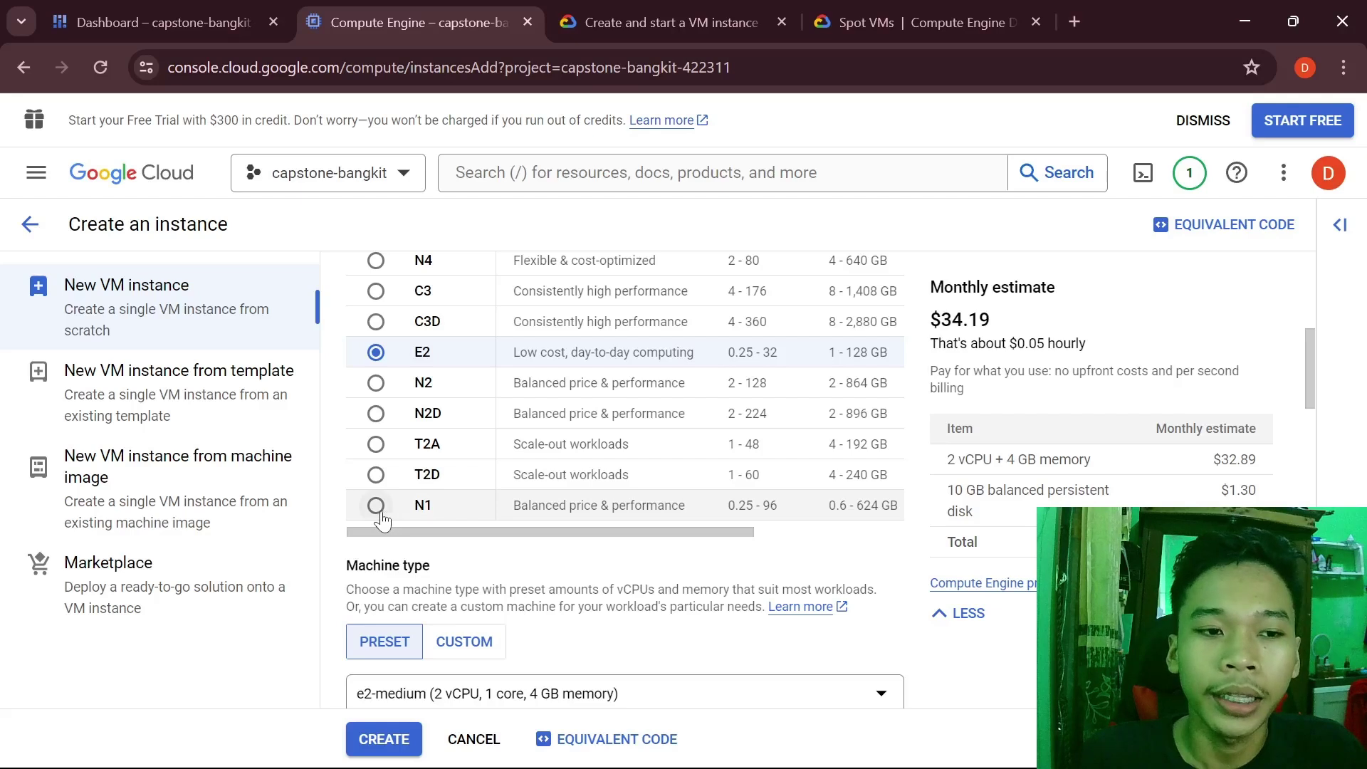
pyautogui.click(376, 505)
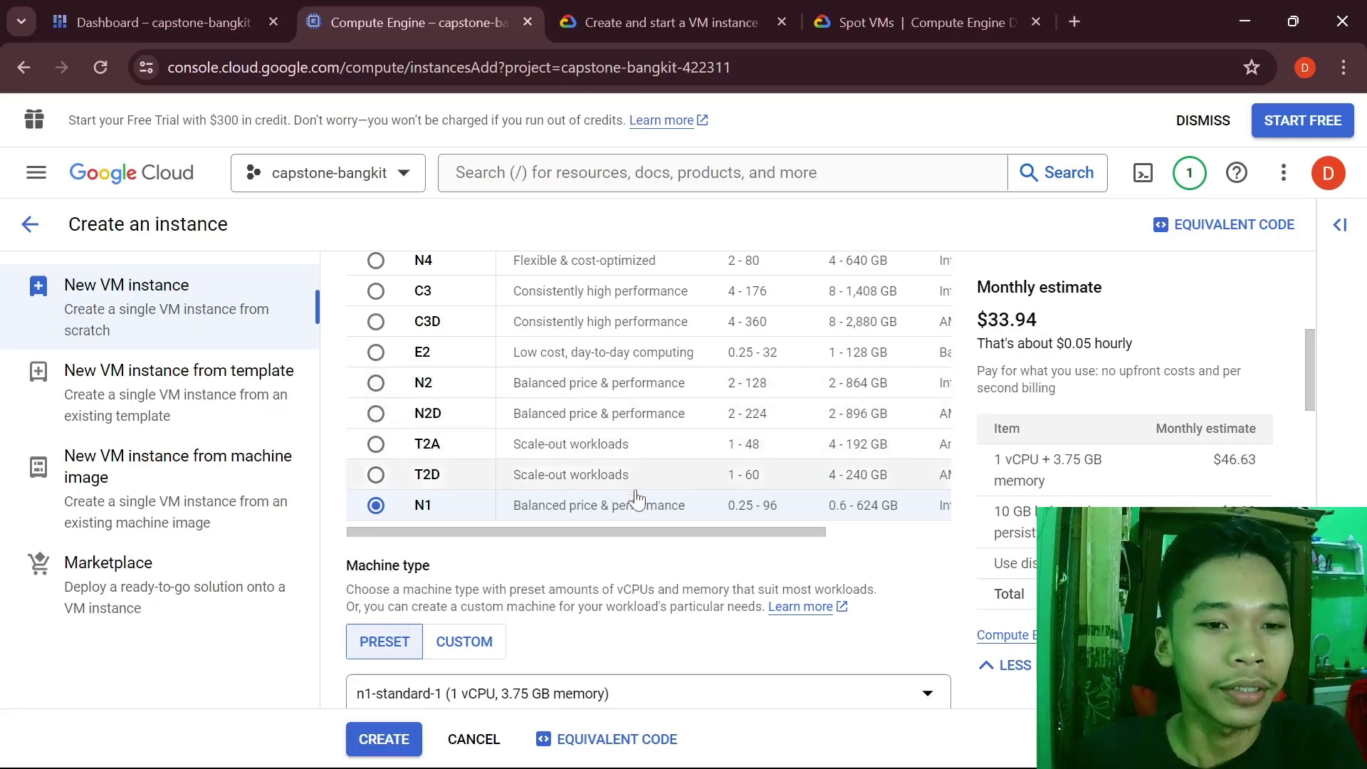
pyautogui.scroll(-2, 705, 509)
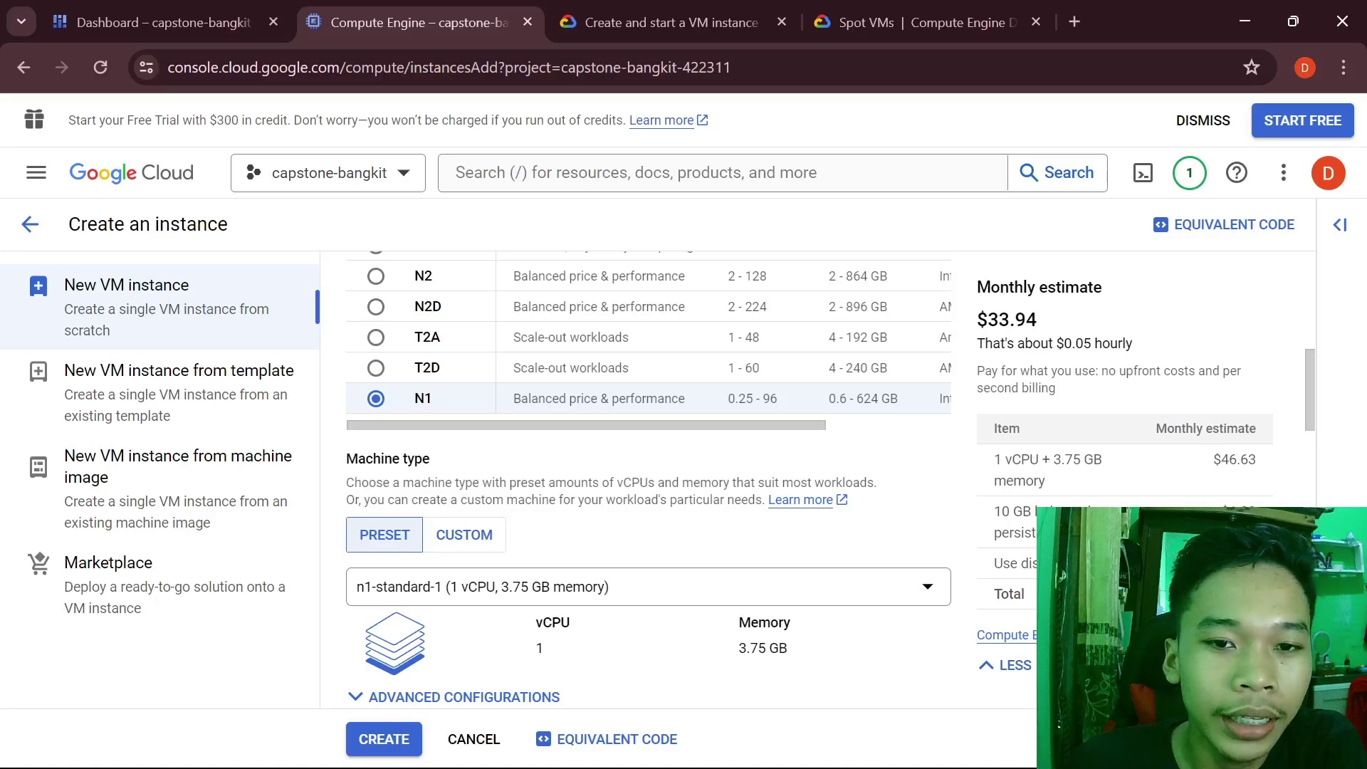
pyautogui.moveTo(450, 472); pyautogui.dragTo(342, 462)
pyautogui.click(455, 463)
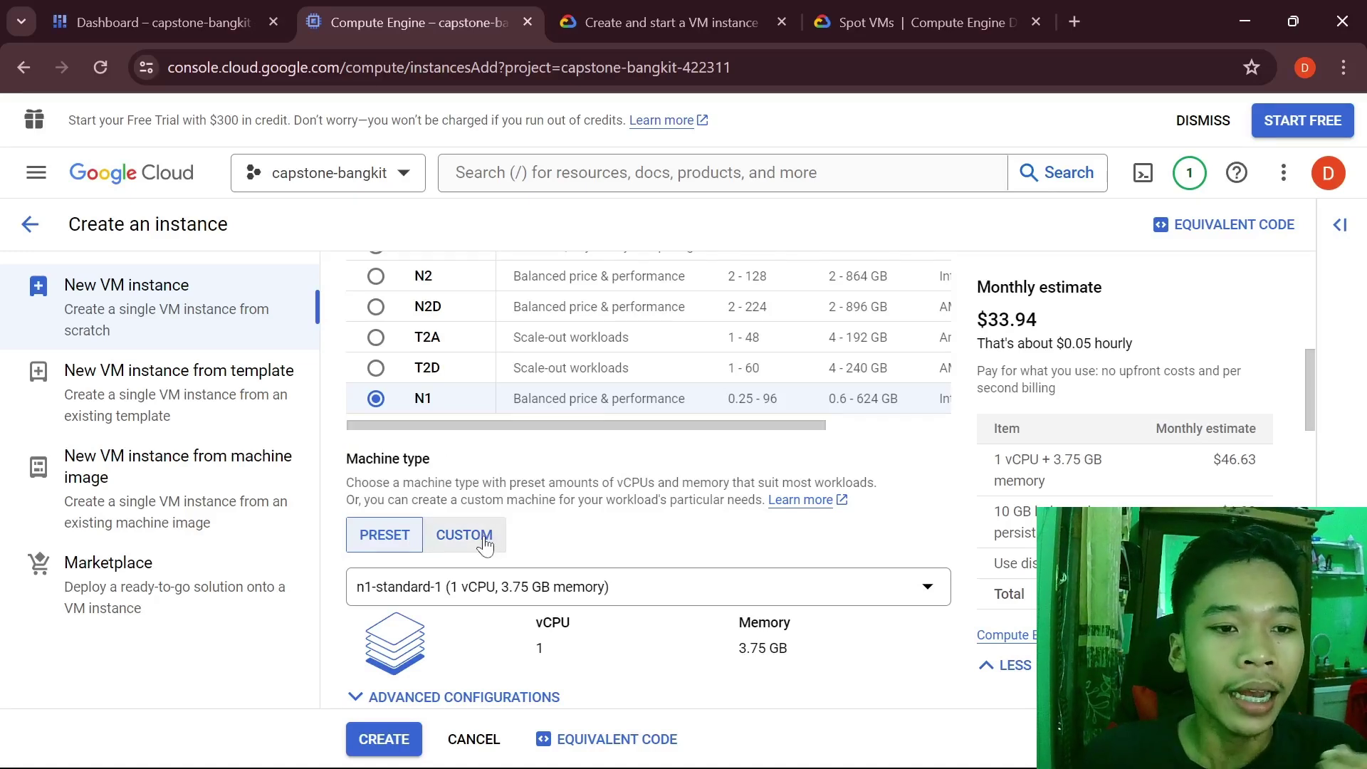
# Try a custom machine type with 96 vCPU cores, check its monthly cost estimate, and return to the preset type.
pyautogui.click(450, 541)
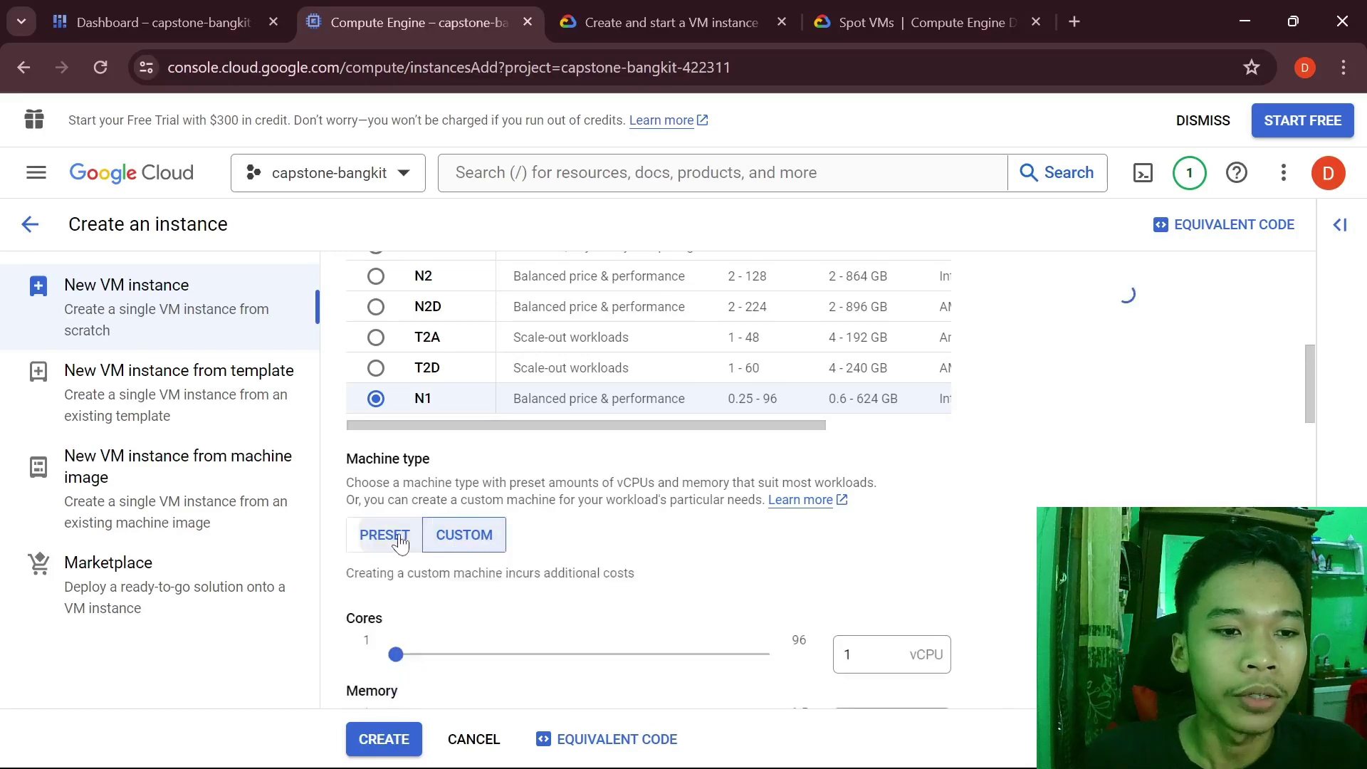
pyautogui.click(388, 535)
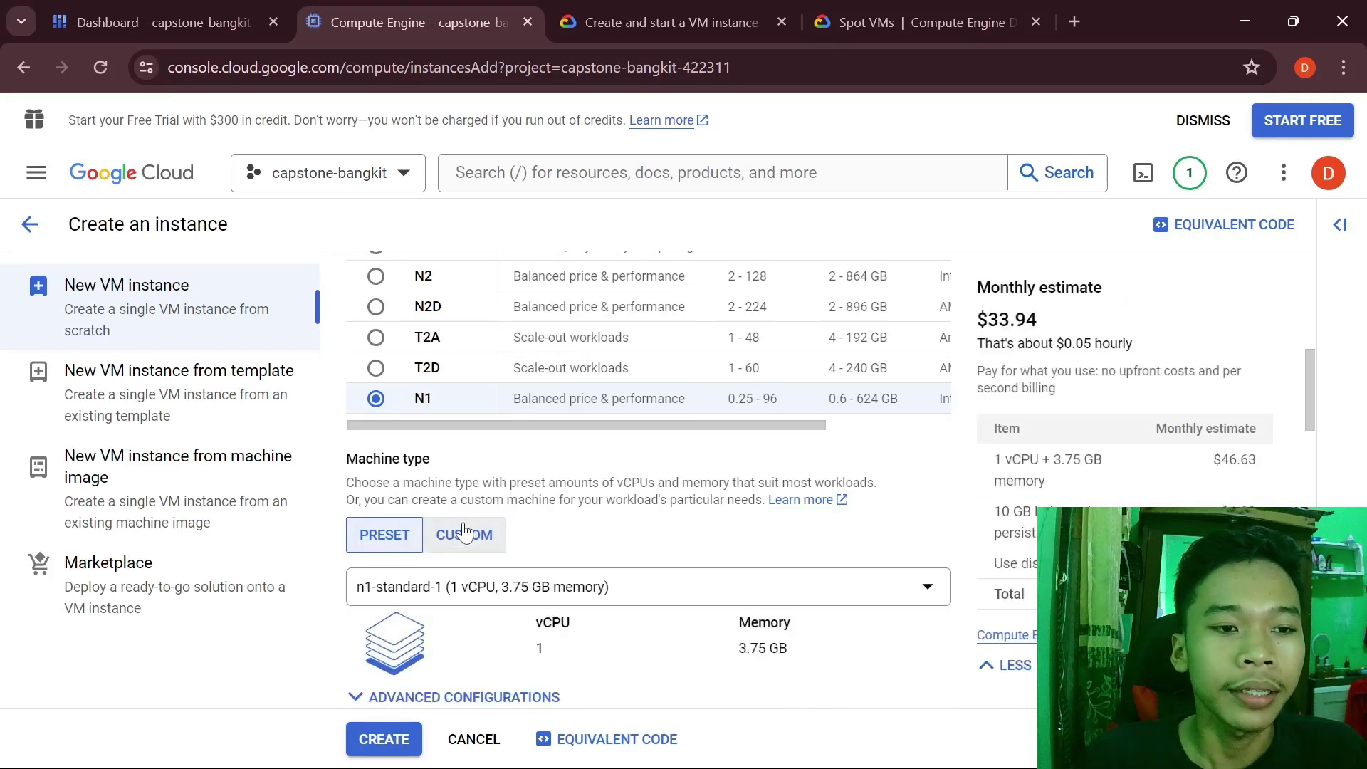
pyautogui.click(498, 535)
pyautogui.scroll(-2, 590, 477)
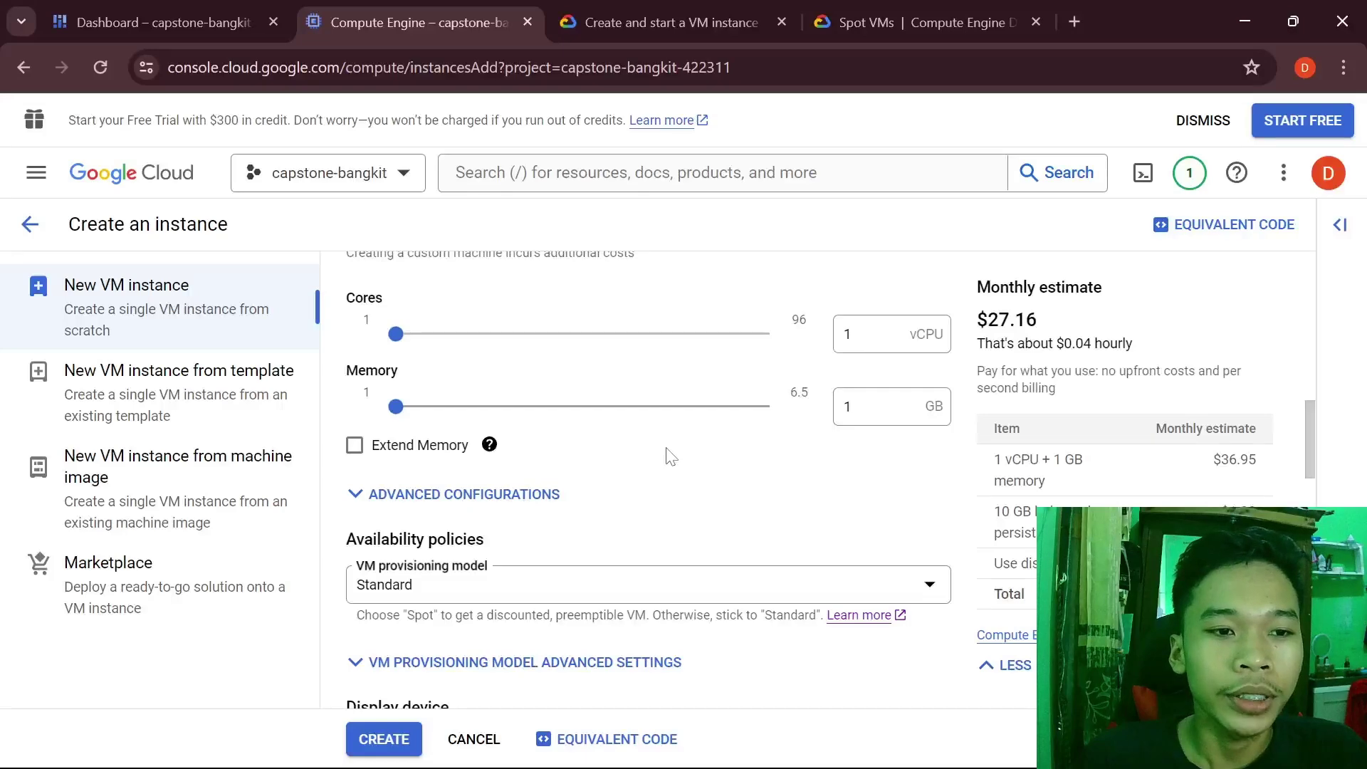
pyautogui.scroll(3, 667, 457)
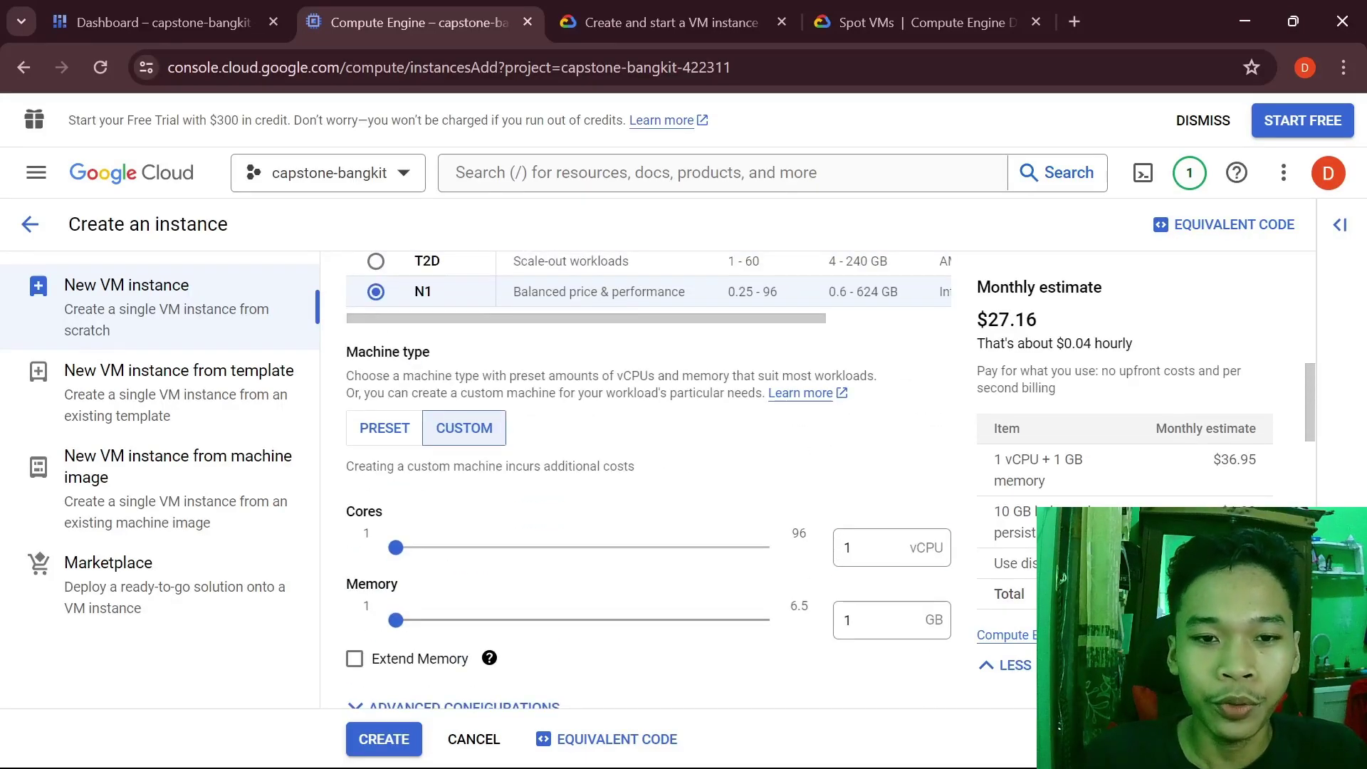
pyautogui.doubleClick(846, 550)
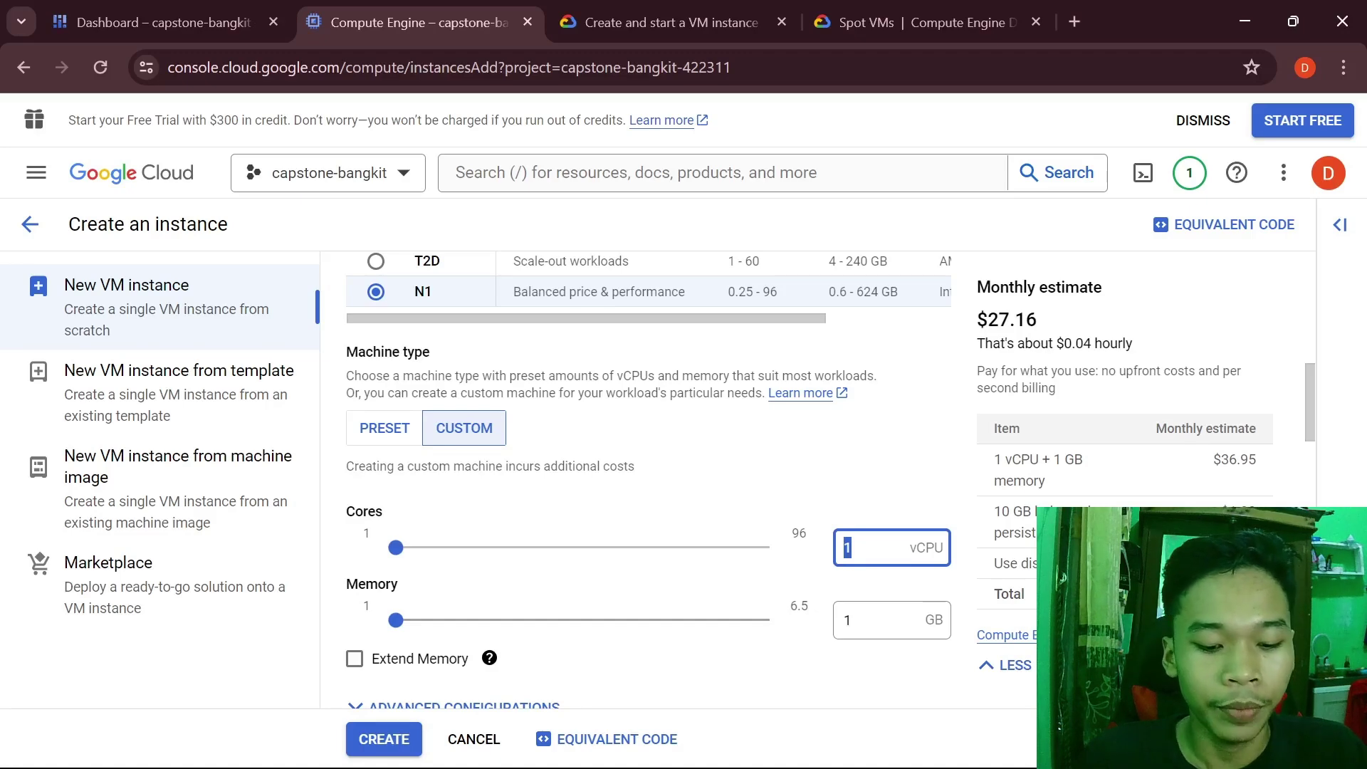
pyautogui.write('96')
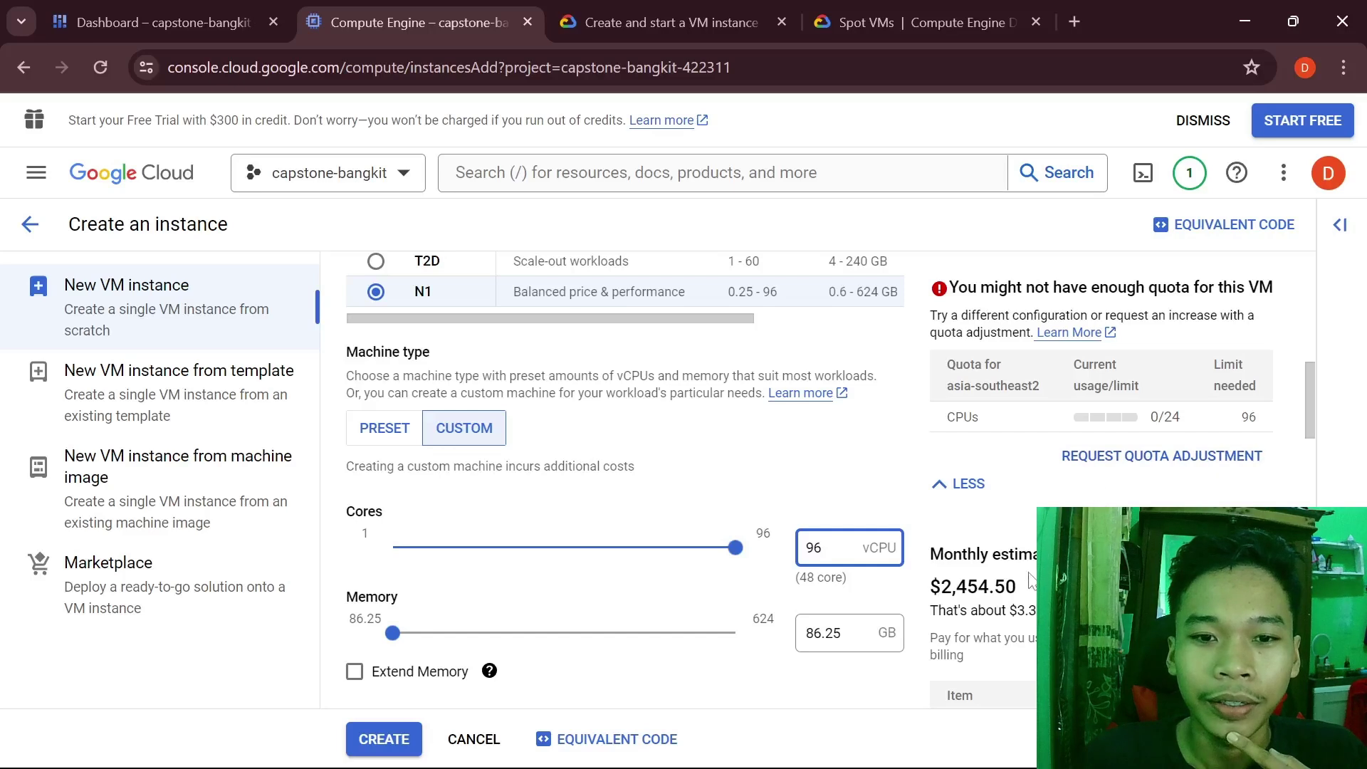
pyautogui.moveTo(1032, 585); pyautogui.dragTo(978, 586)
pyautogui.click(990, 586)
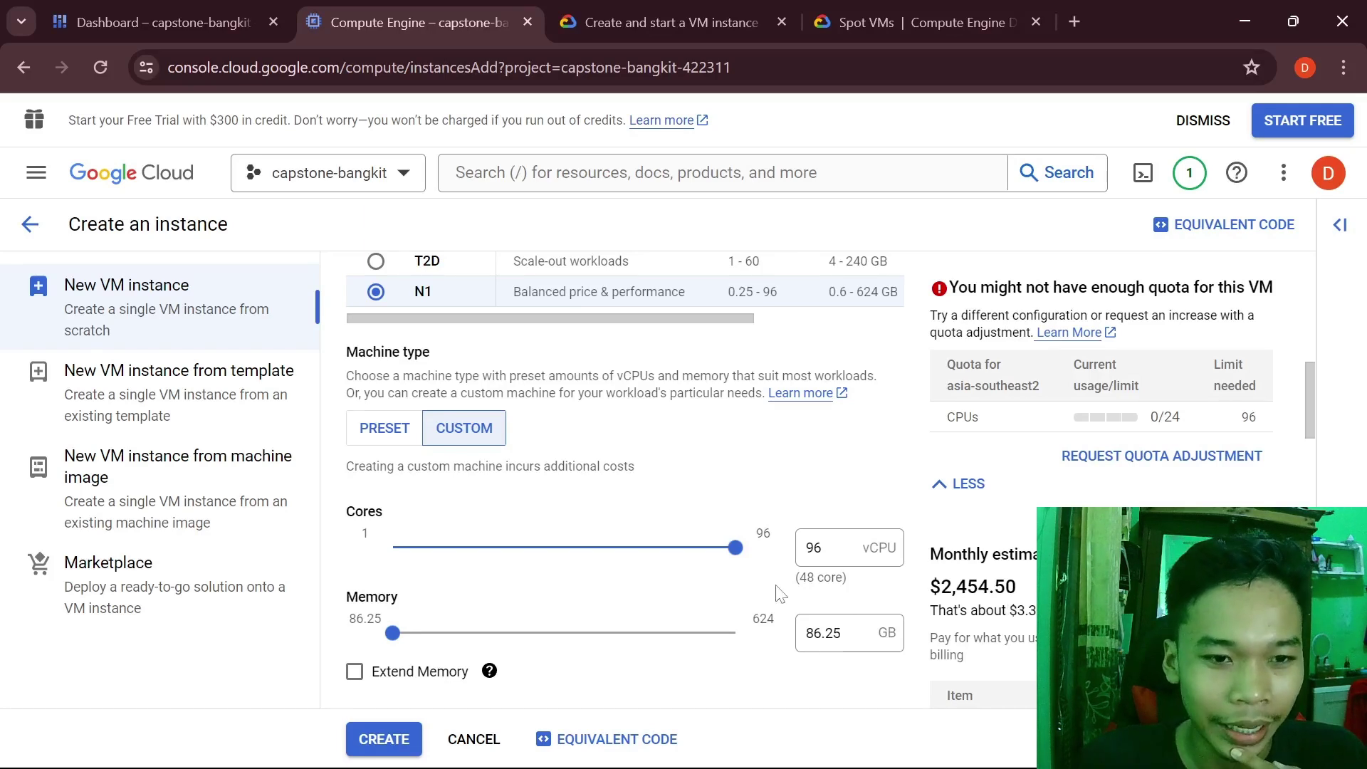
pyautogui.click(384, 428)
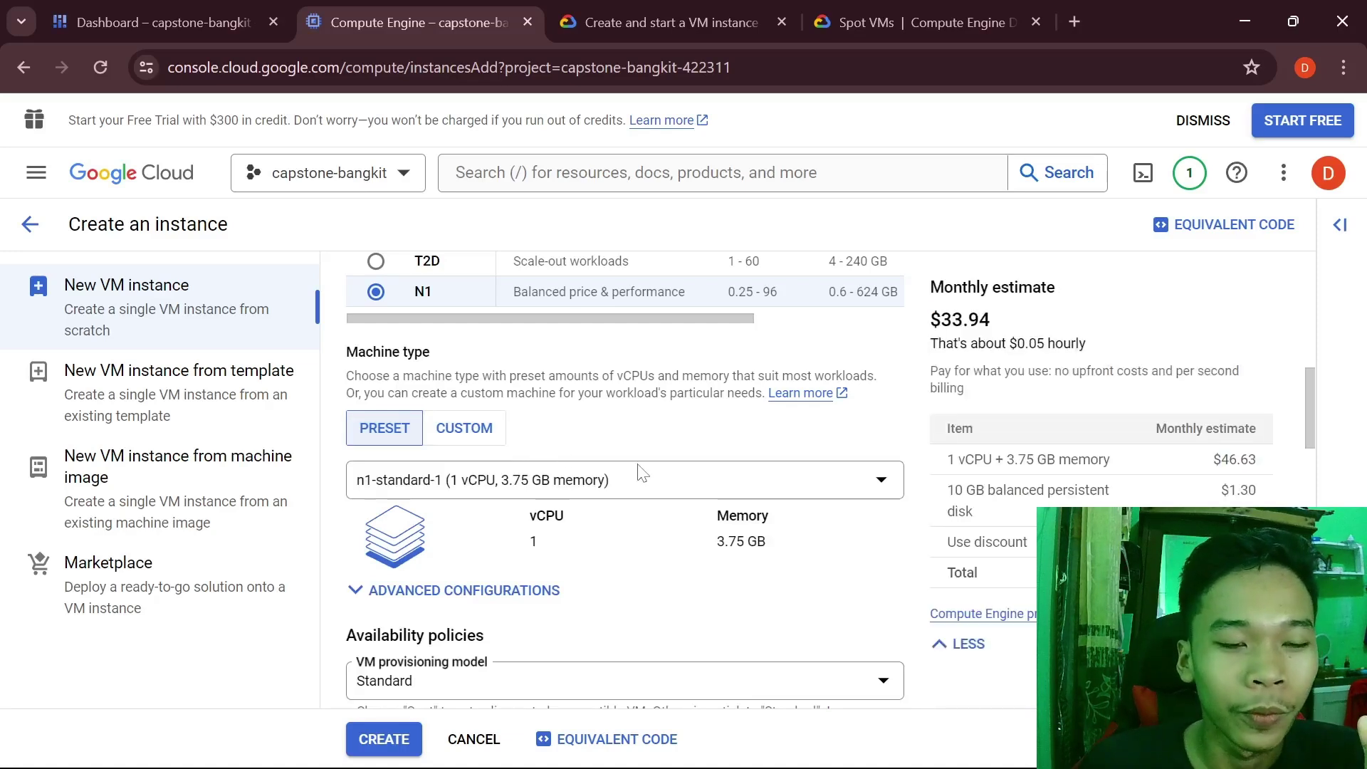
# Browse the shared-core, high-CPU and high-memory instance sizes offered as N1 presets.
pyautogui.click(662, 487)
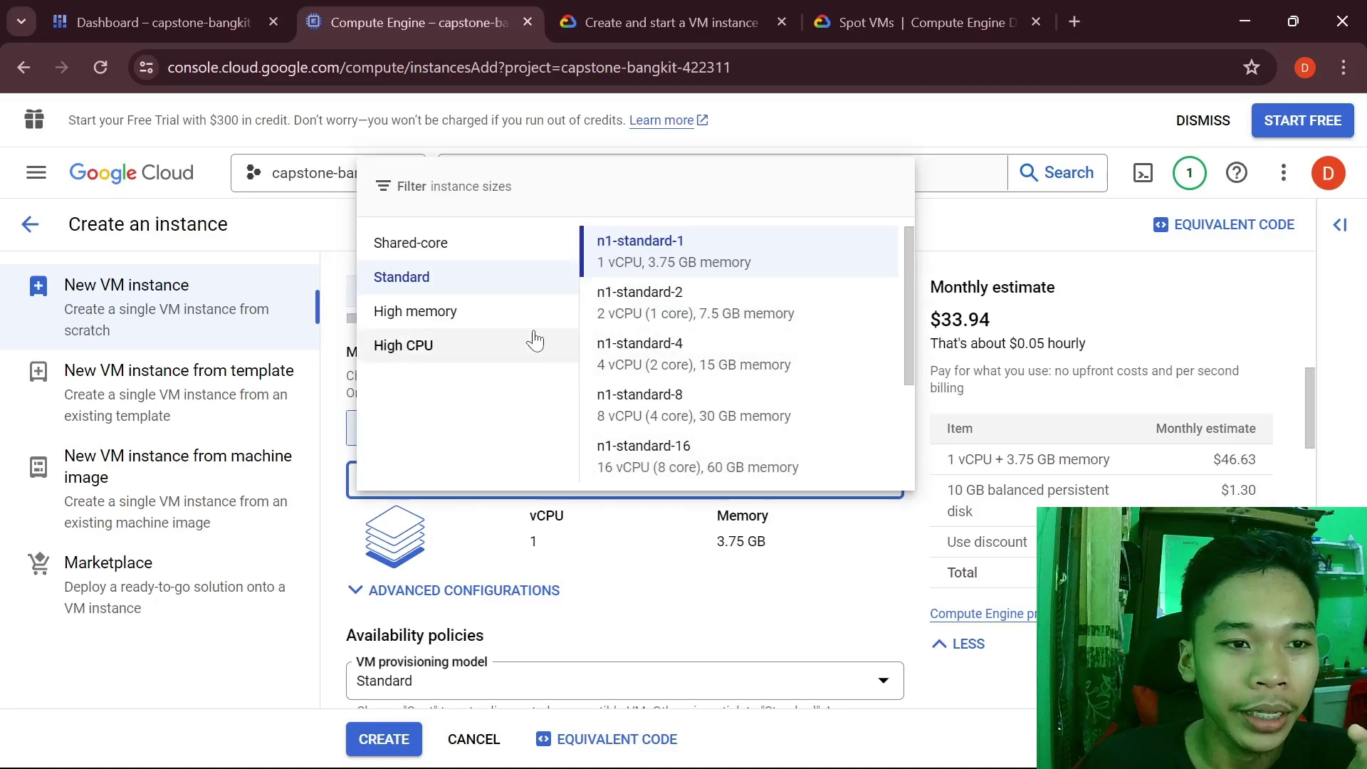
pyautogui.click(449, 251)
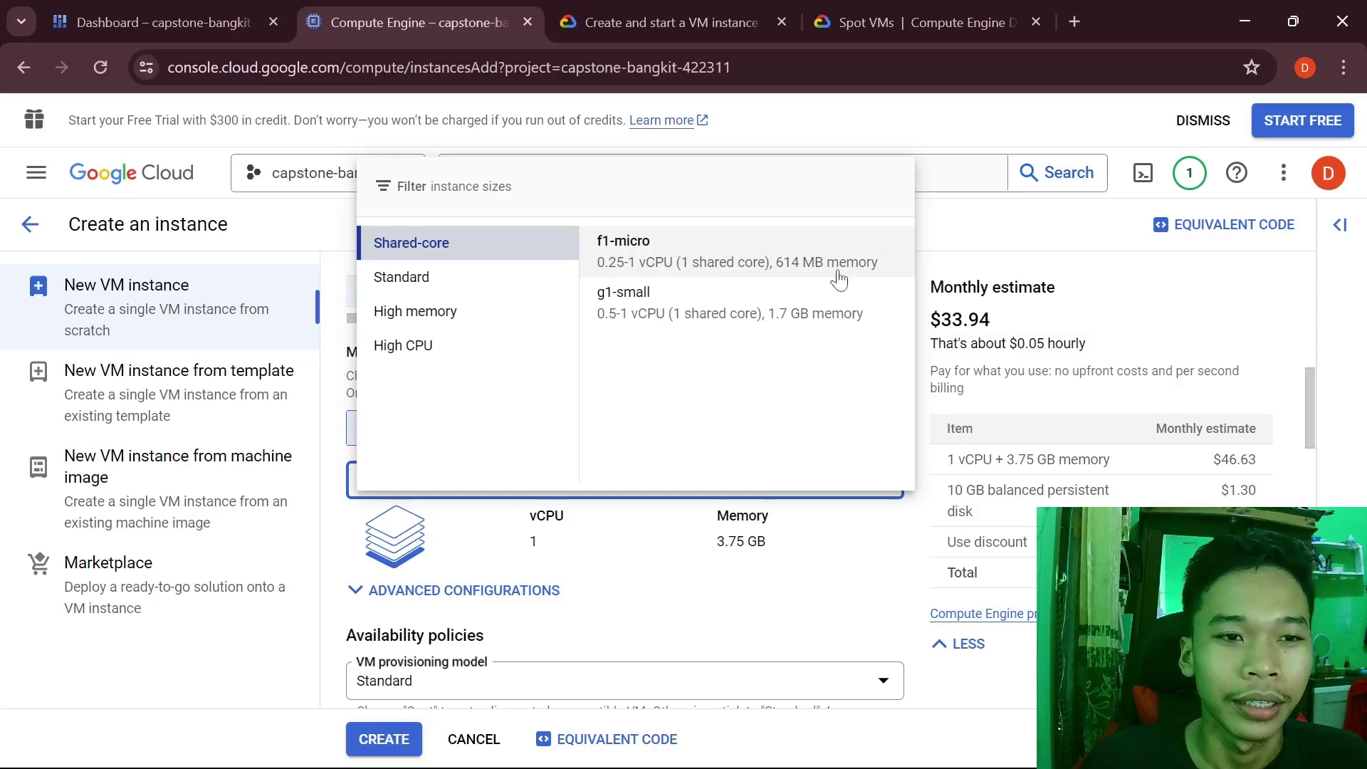
pyautogui.click(403, 349)
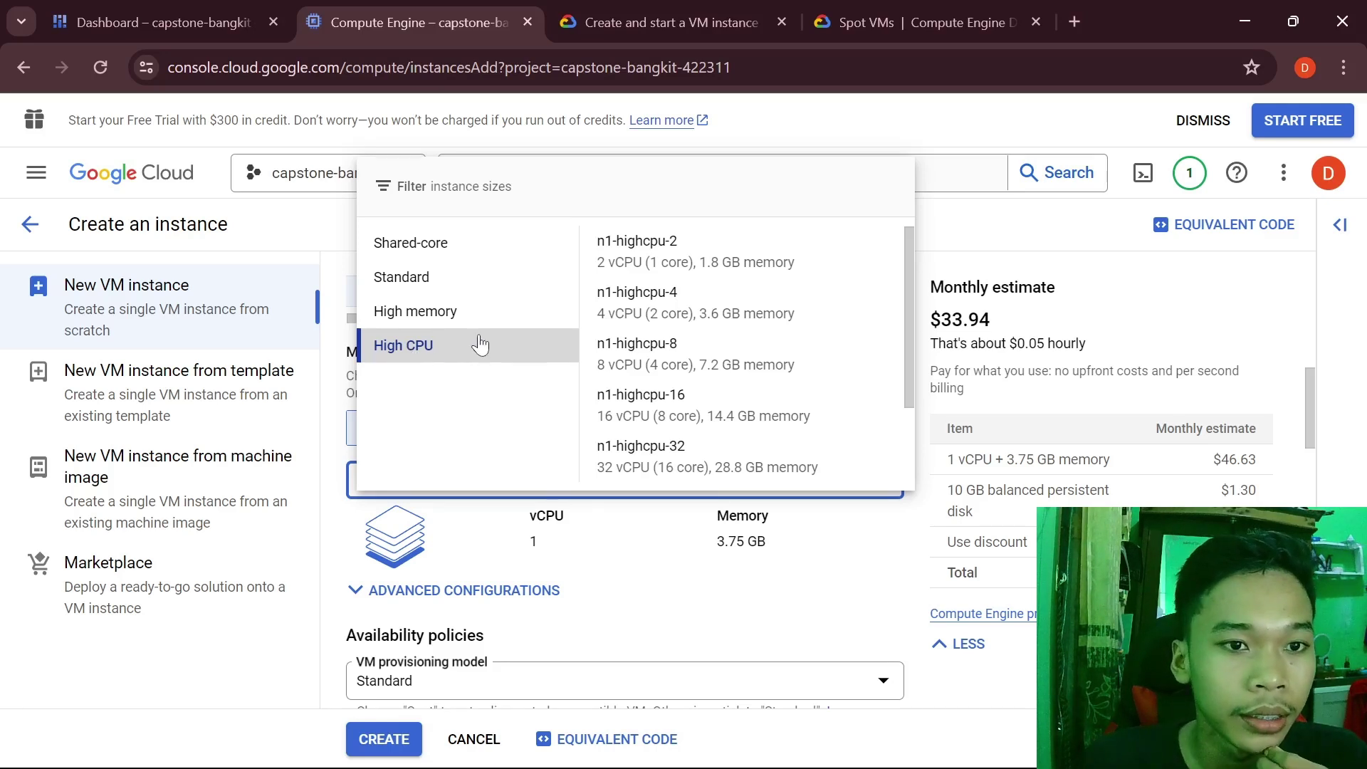
pyautogui.click(469, 311)
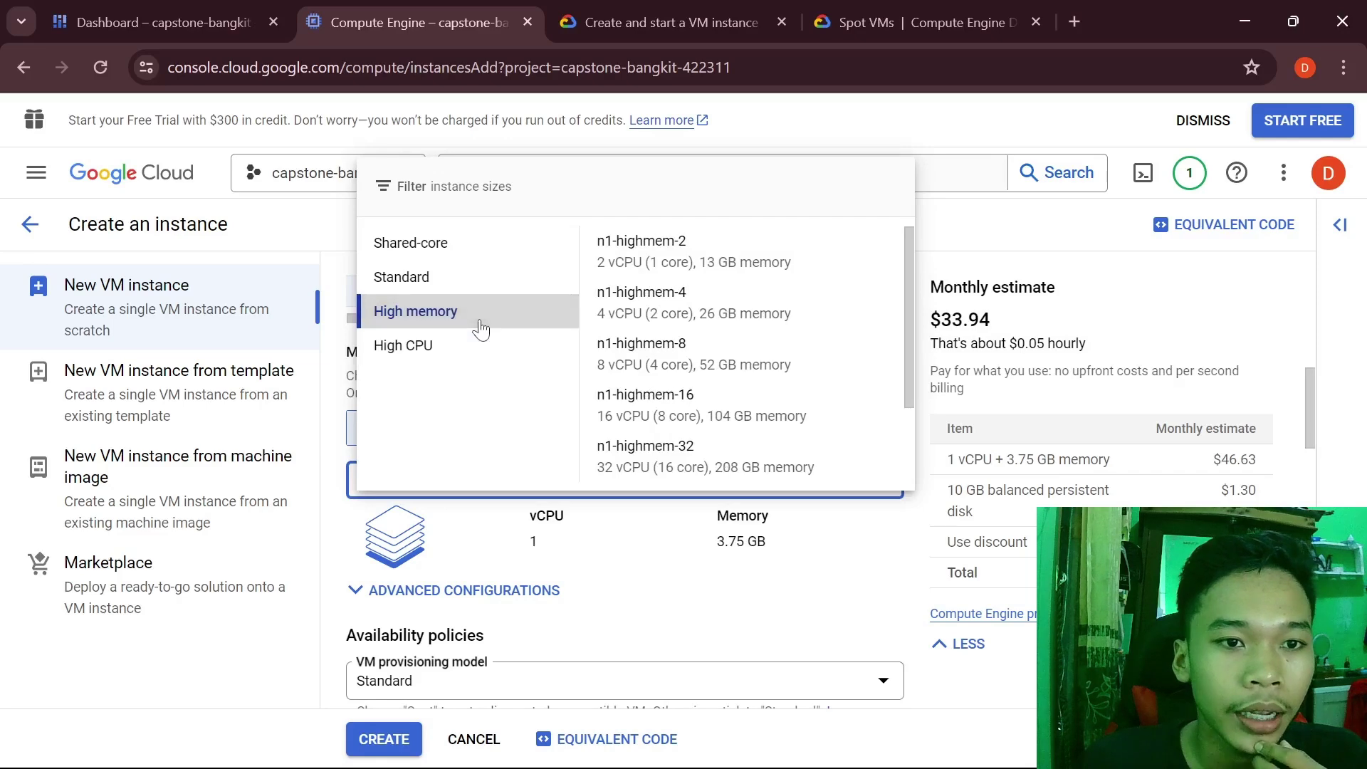
pyautogui.click(628, 587)
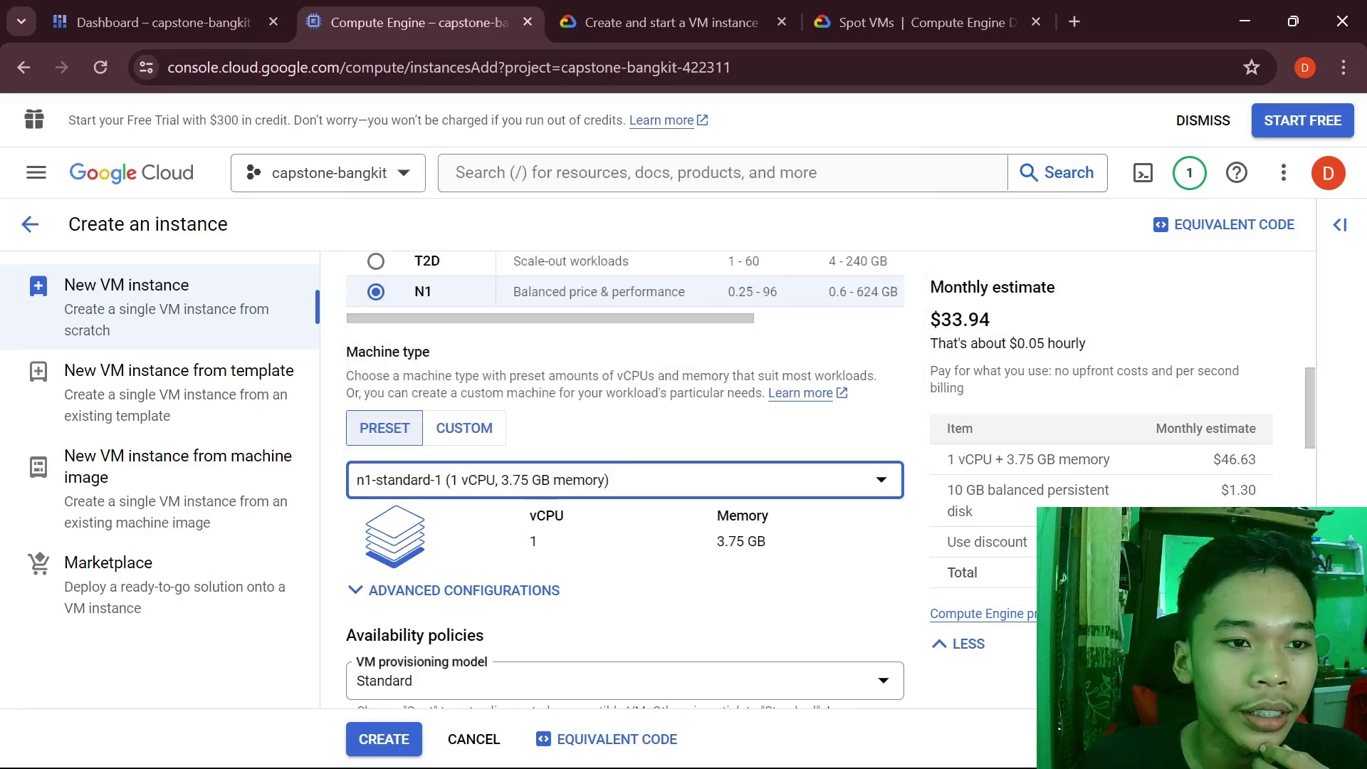
# Switch to the E2 series with the e2-highcpu-32 preset (32 vCPU, 32 GB memory) and check its monthly cost estimate.
pyautogui.scroll(3, 390, 355)
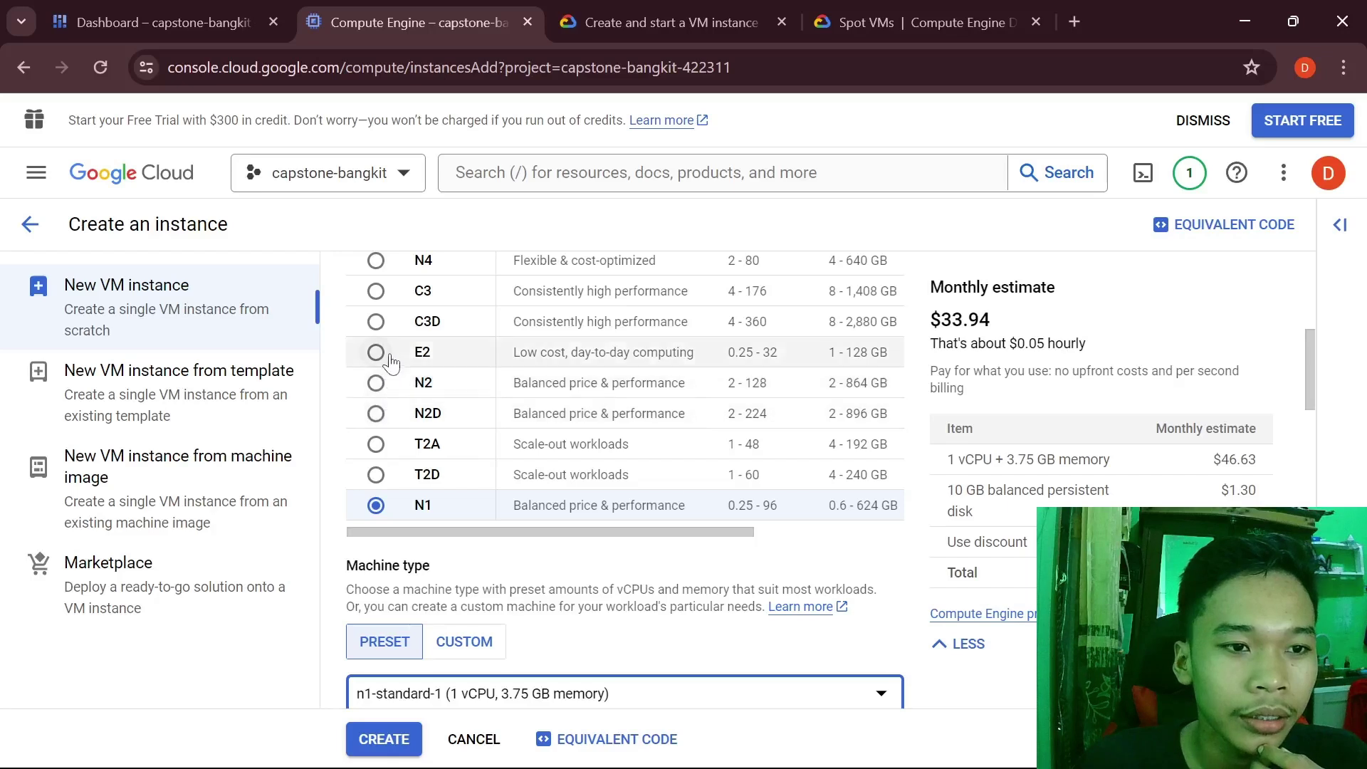
pyautogui.click(376, 352)
pyautogui.scroll(-2, 481, 591)
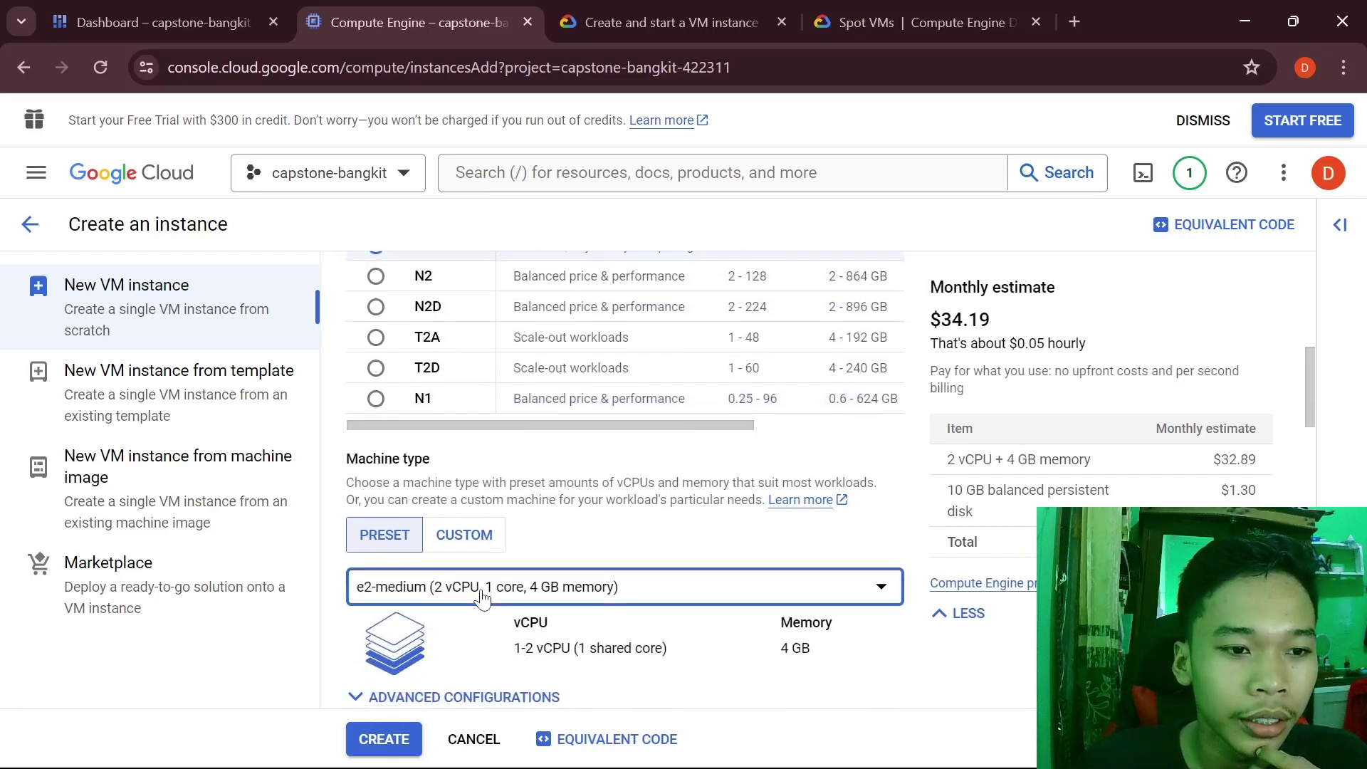
pyautogui.click(481, 597)
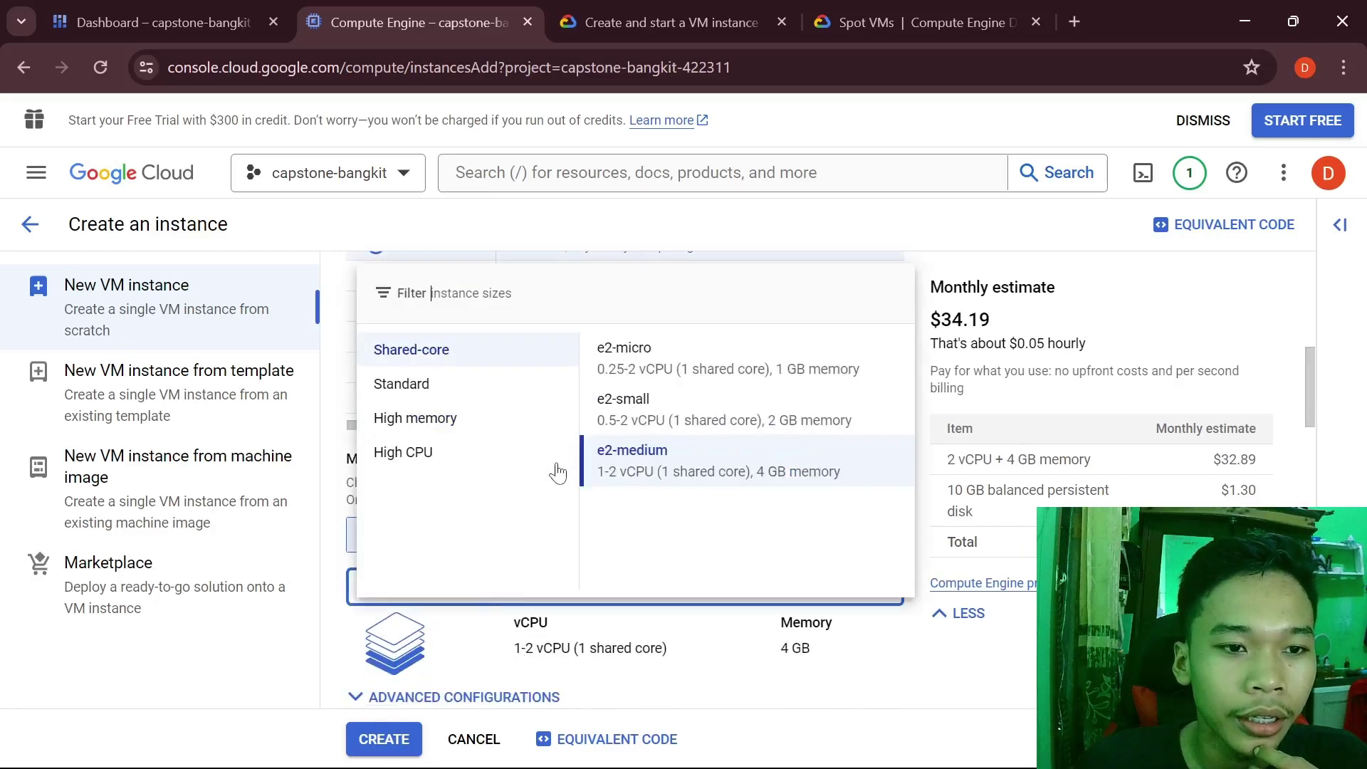
pyautogui.click(450, 457)
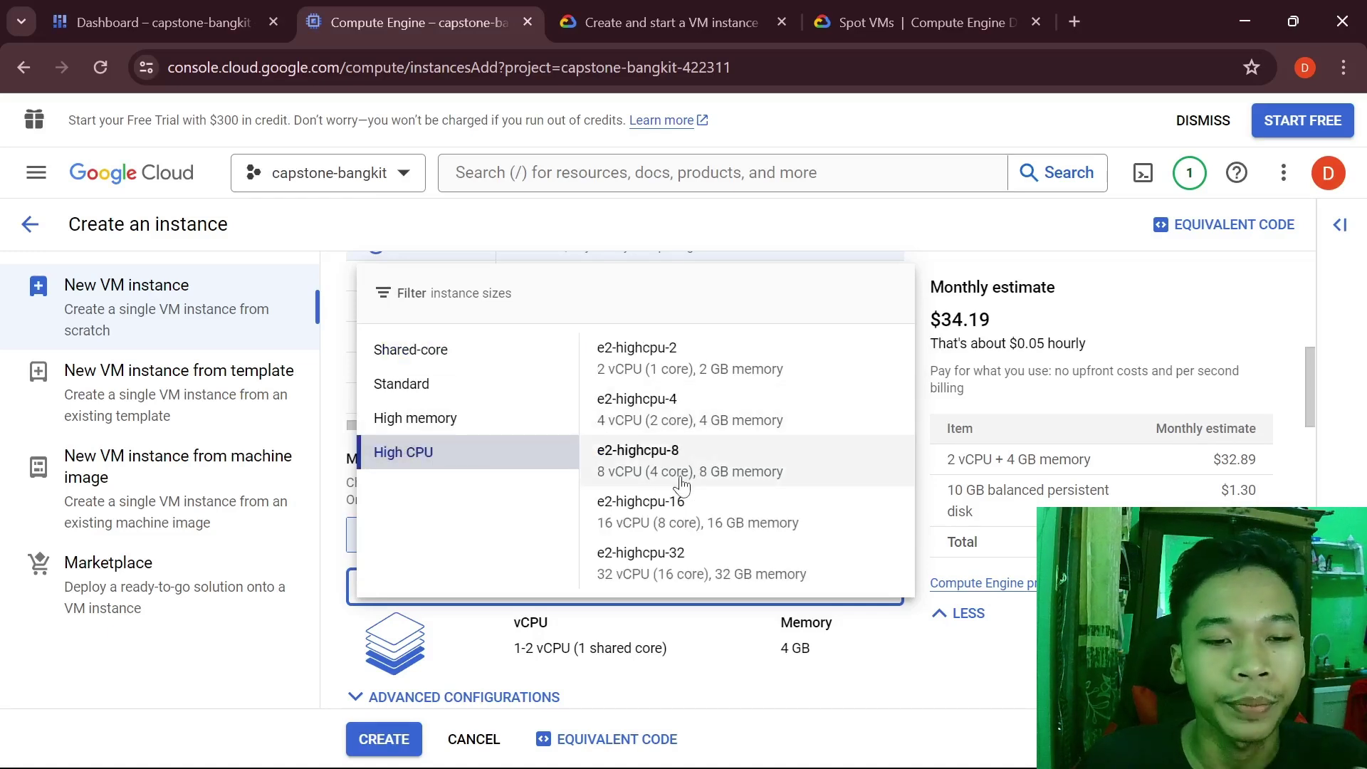
pyautogui.click(688, 570)
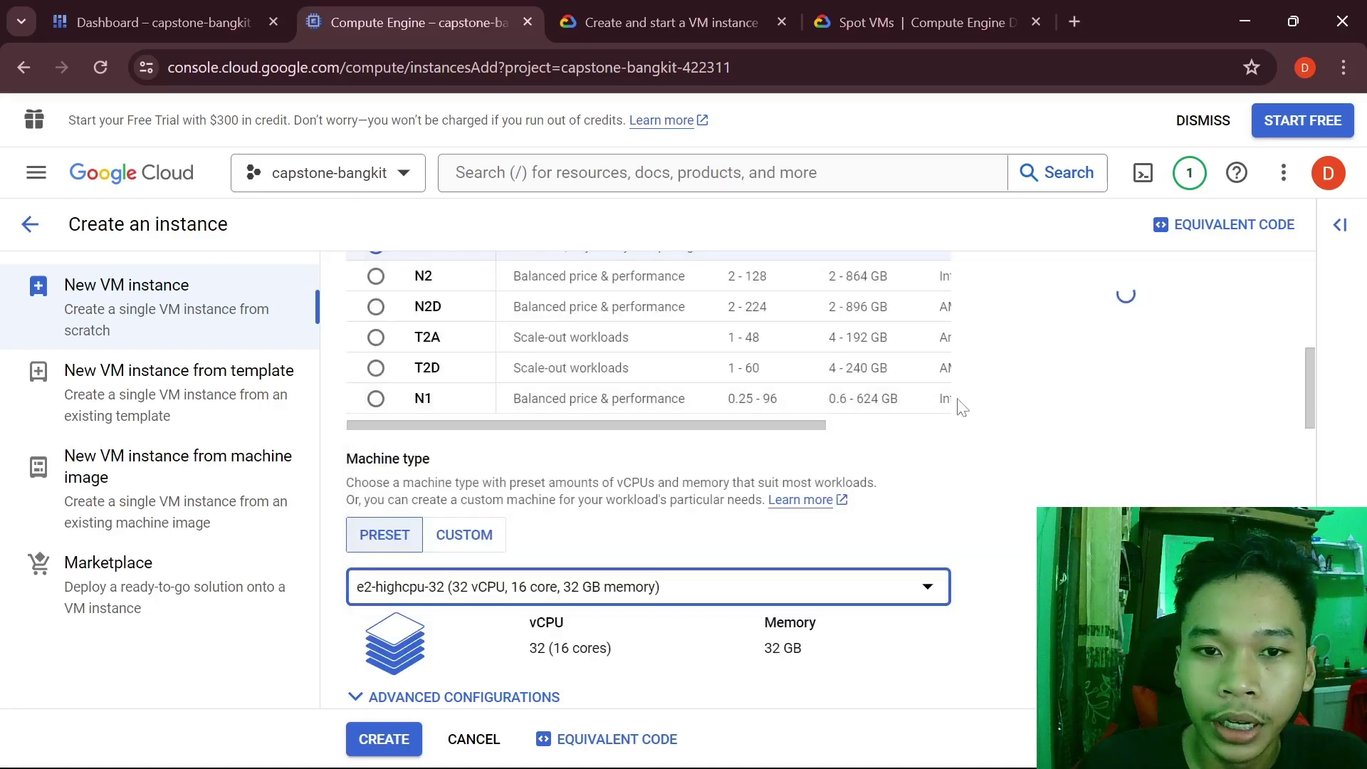
pyautogui.scroll(4, 939, 442)
pyautogui.scroll(-2, 1043, 489)
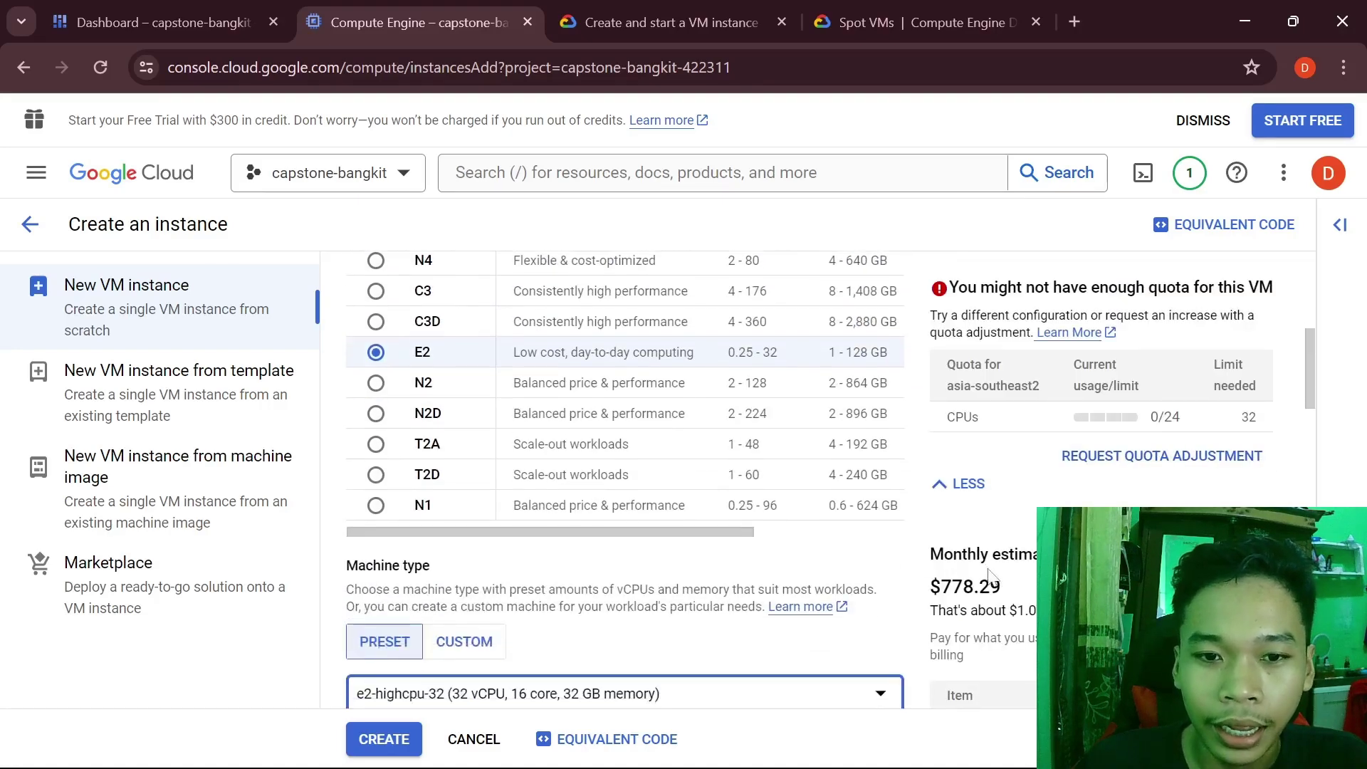
pyautogui.moveTo(981, 586); pyautogui.dragTo(941, 586)
pyautogui.click(855, 580)
pyautogui.scroll(-4, 822, 588)
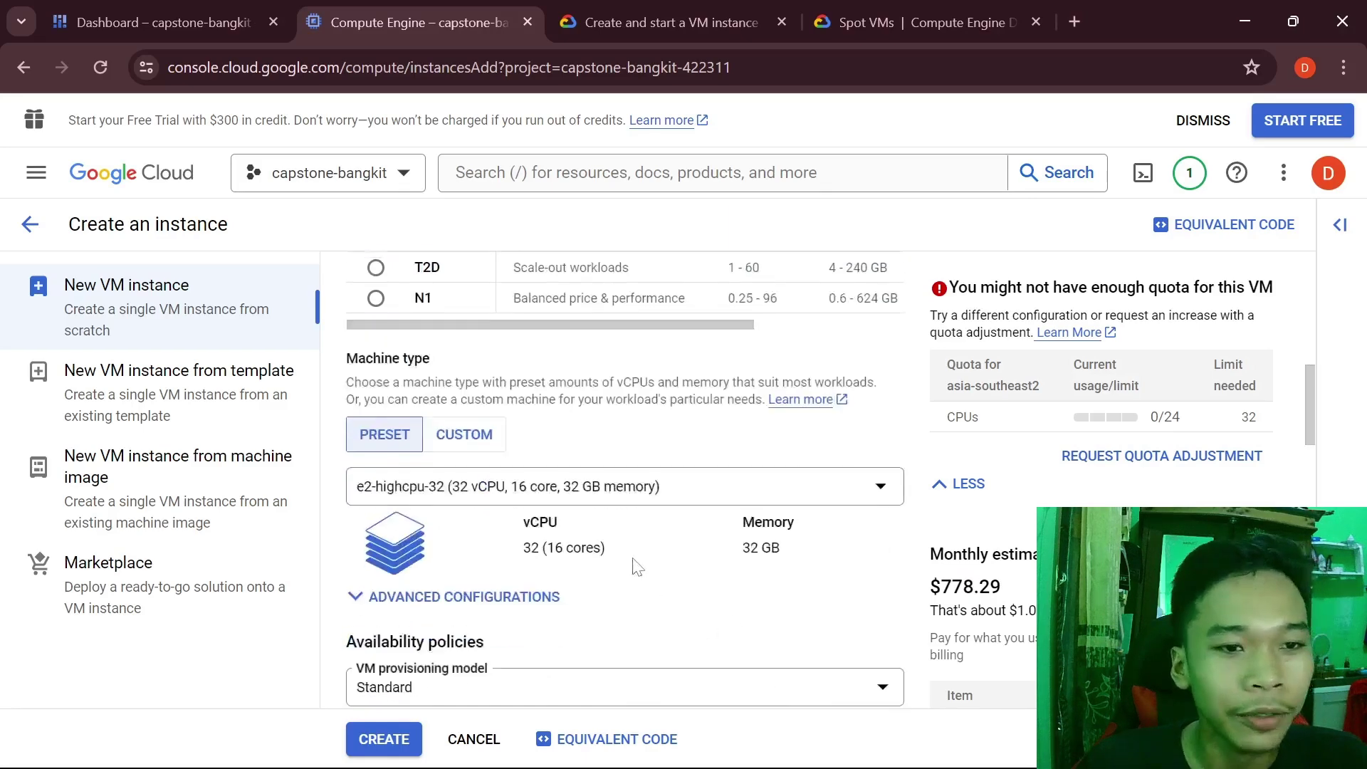
# Change the machine series back to N1 and review its preset machine type.
pyautogui.scroll(6, 822, 588)
pyautogui.click(394, 612)
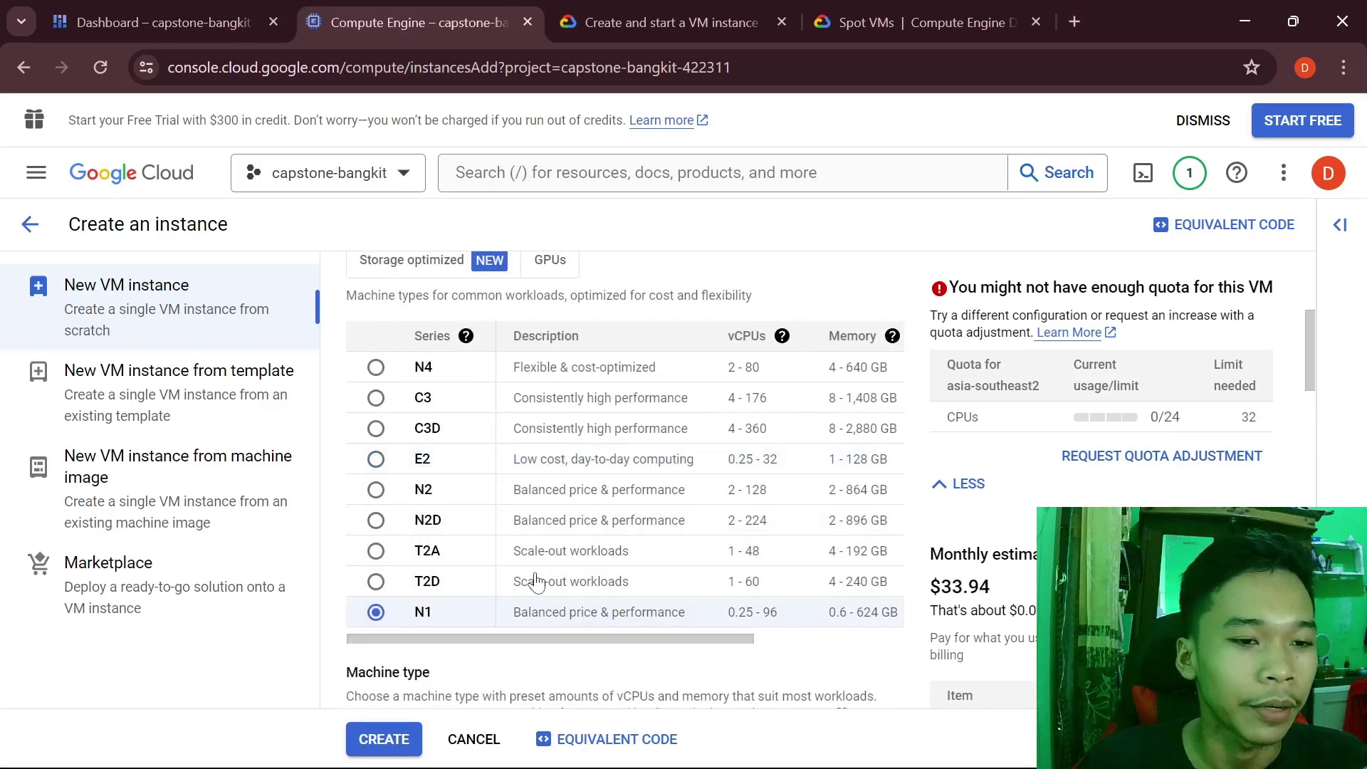
pyautogui.scroll(-3, 641, 583)
pyautogui.scroll(-2, 704, 601)
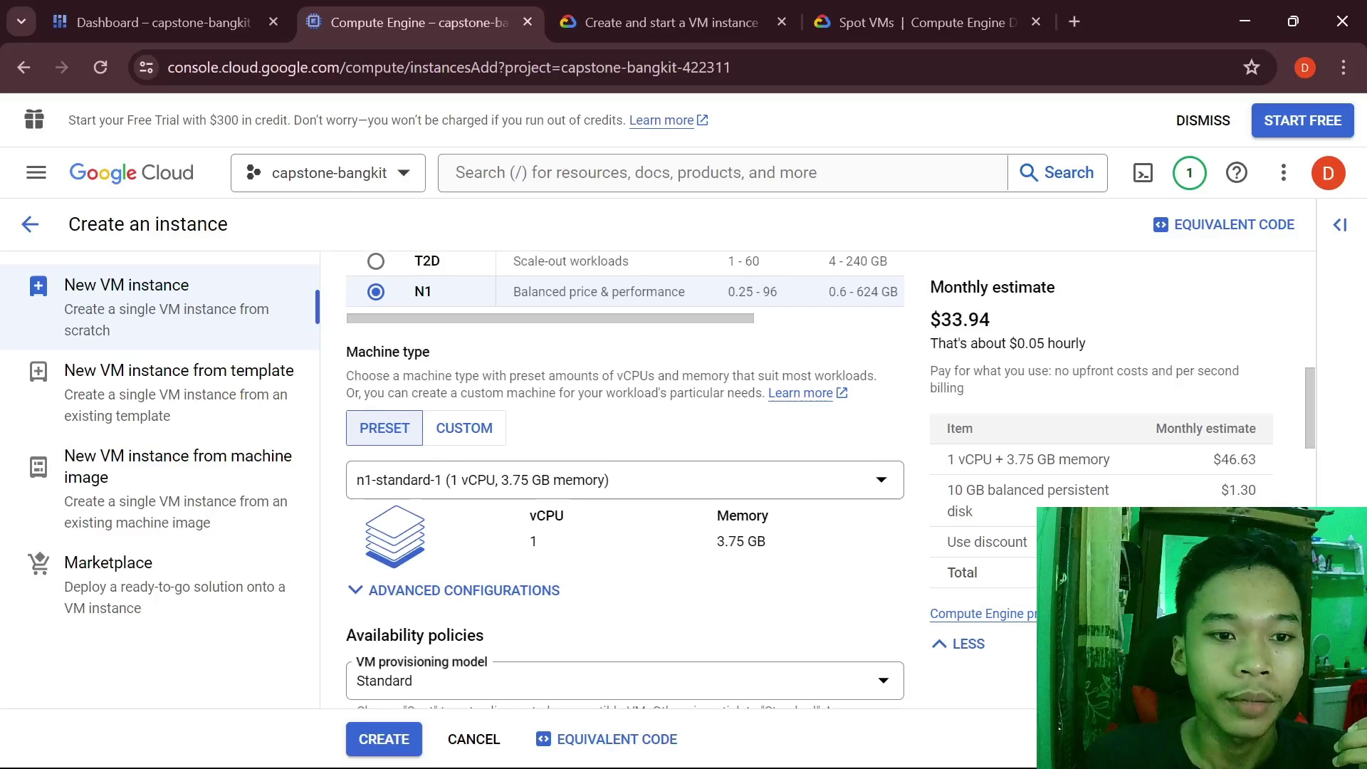
# Choose the shared-core f1-micro preset (1 vCPU, 614 MB memory) as the machine type and check its monthly cost estimate.
pyautogui.click(768, 484)
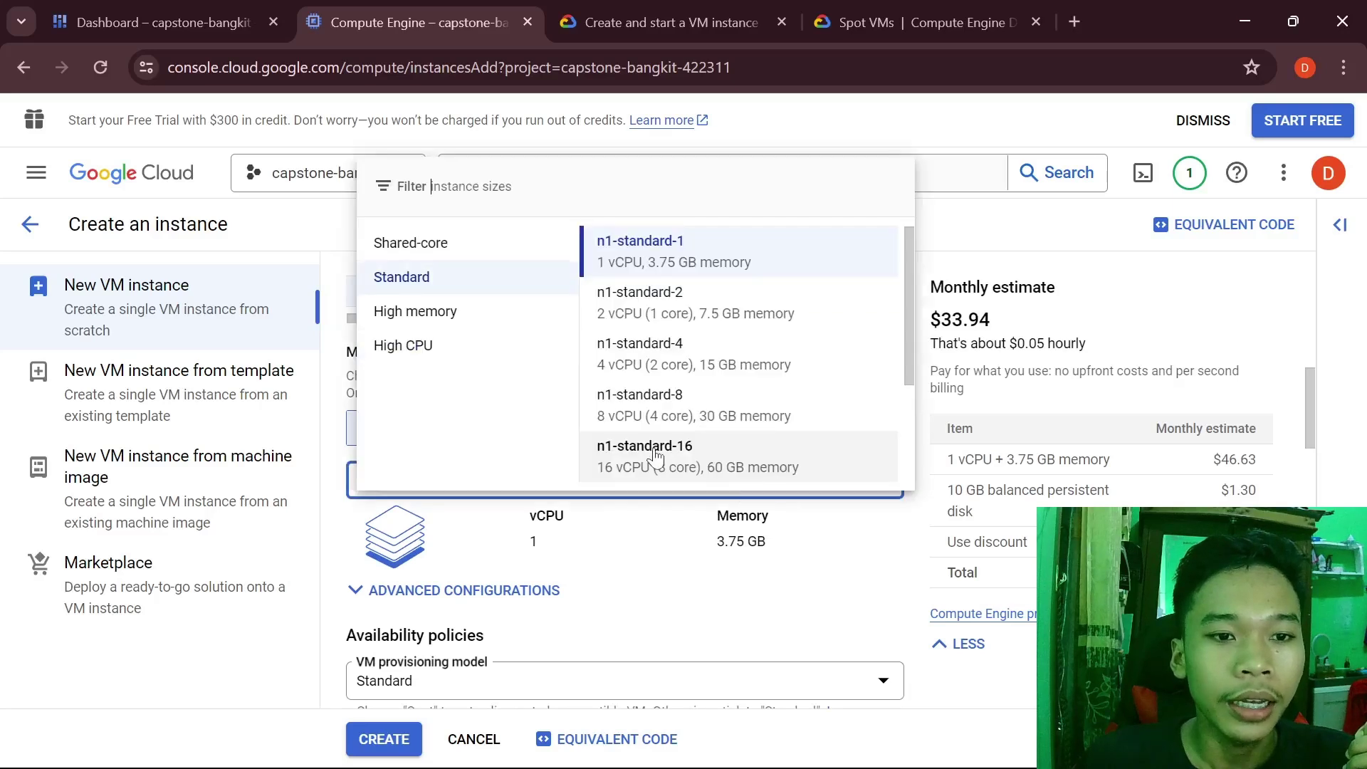
pyautogui.click(435, 250)
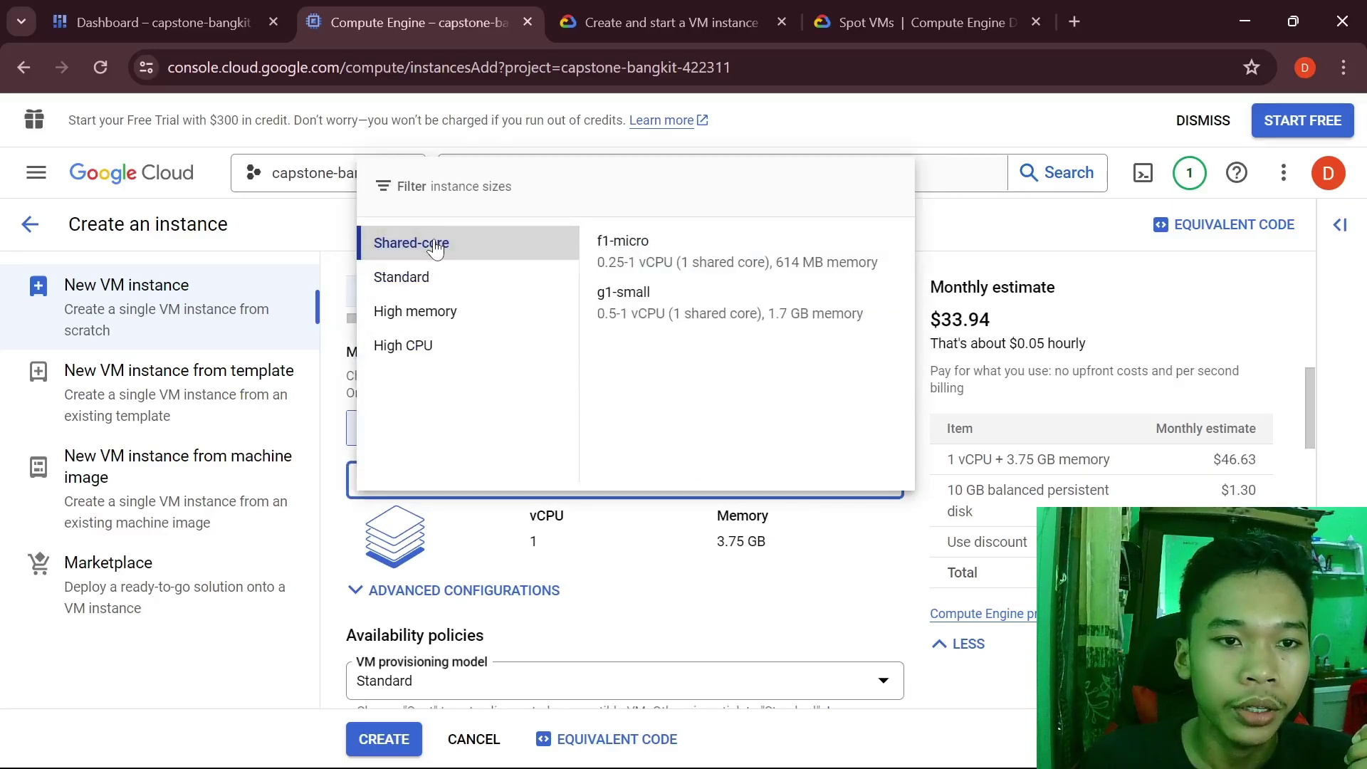
pyautogui.click(704, 255)
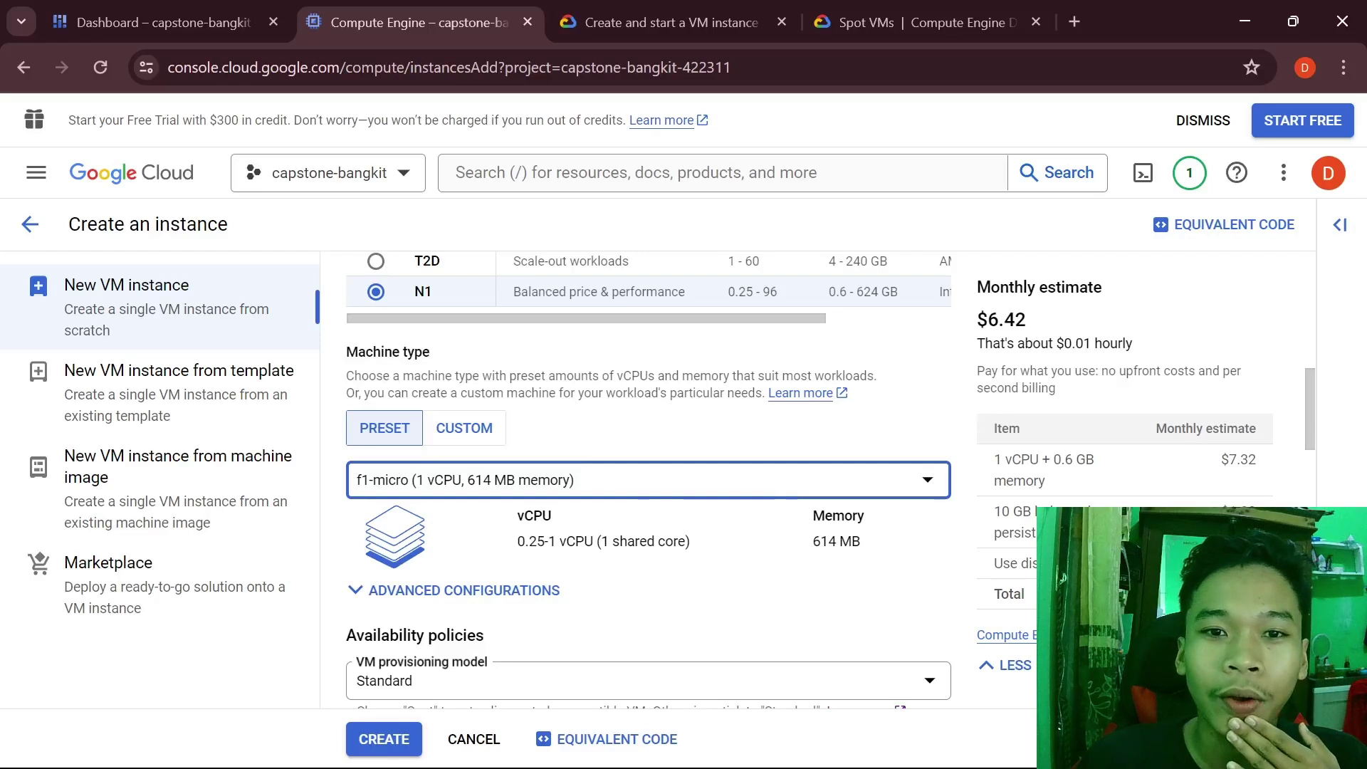
pyautogui.moveTo(1035, 342); pyautogui.dragTo(989, 337)
pyautogui.click(997, 339)
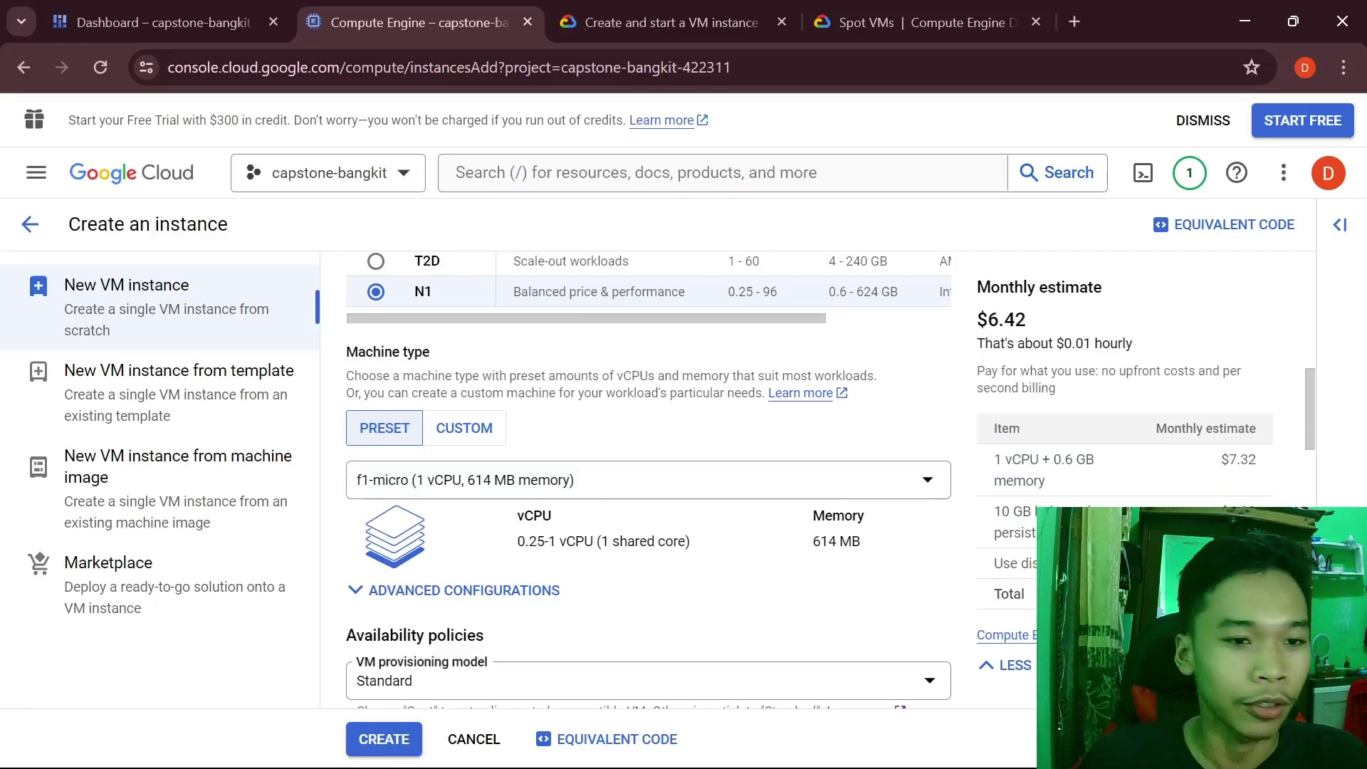
# Compare the monthly cost estimates of the Spot and Standard VM provisioning models, leaving Spot selected.
pyautogui.scroll(-1, 964, 437)
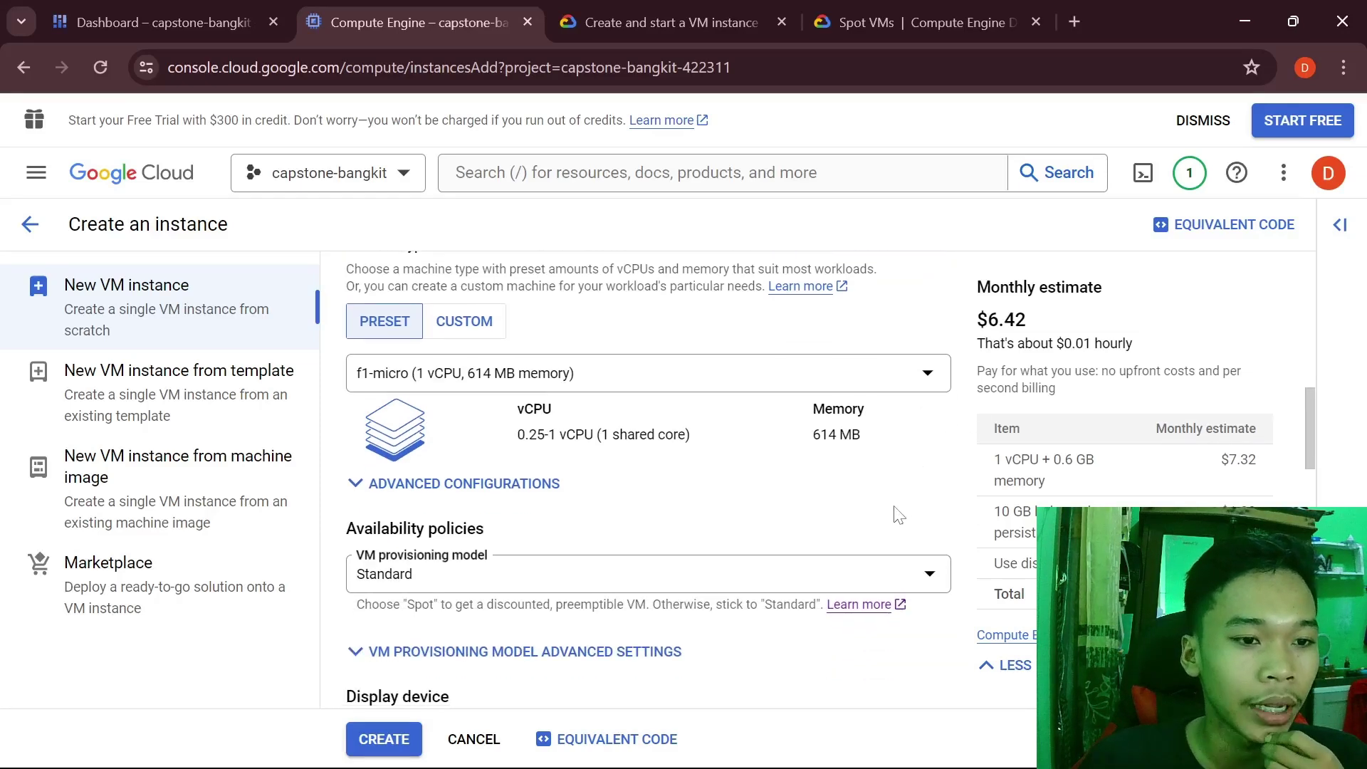
pyautogui.scroll(-1, 854, 527)
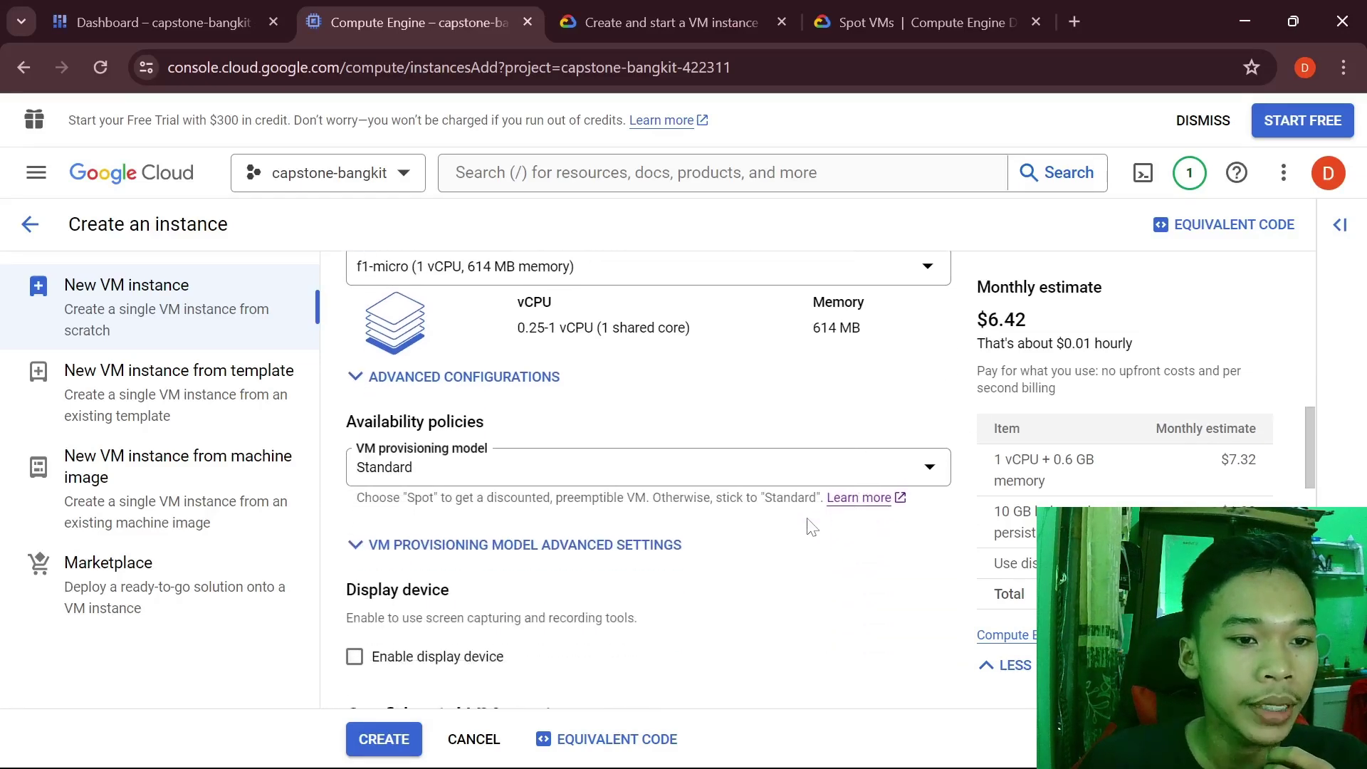
pyautogui.tripleClick(463, 444)
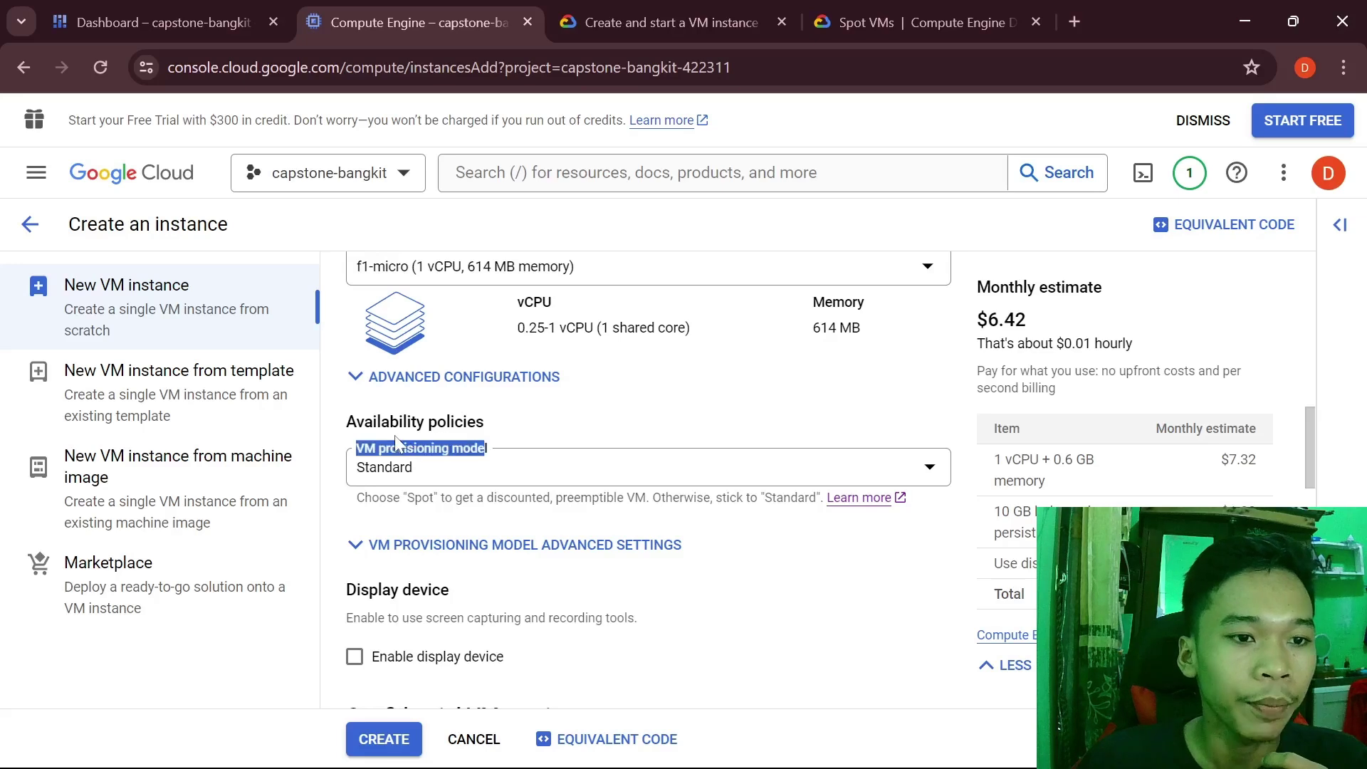
pyautogui.click(532, 477)
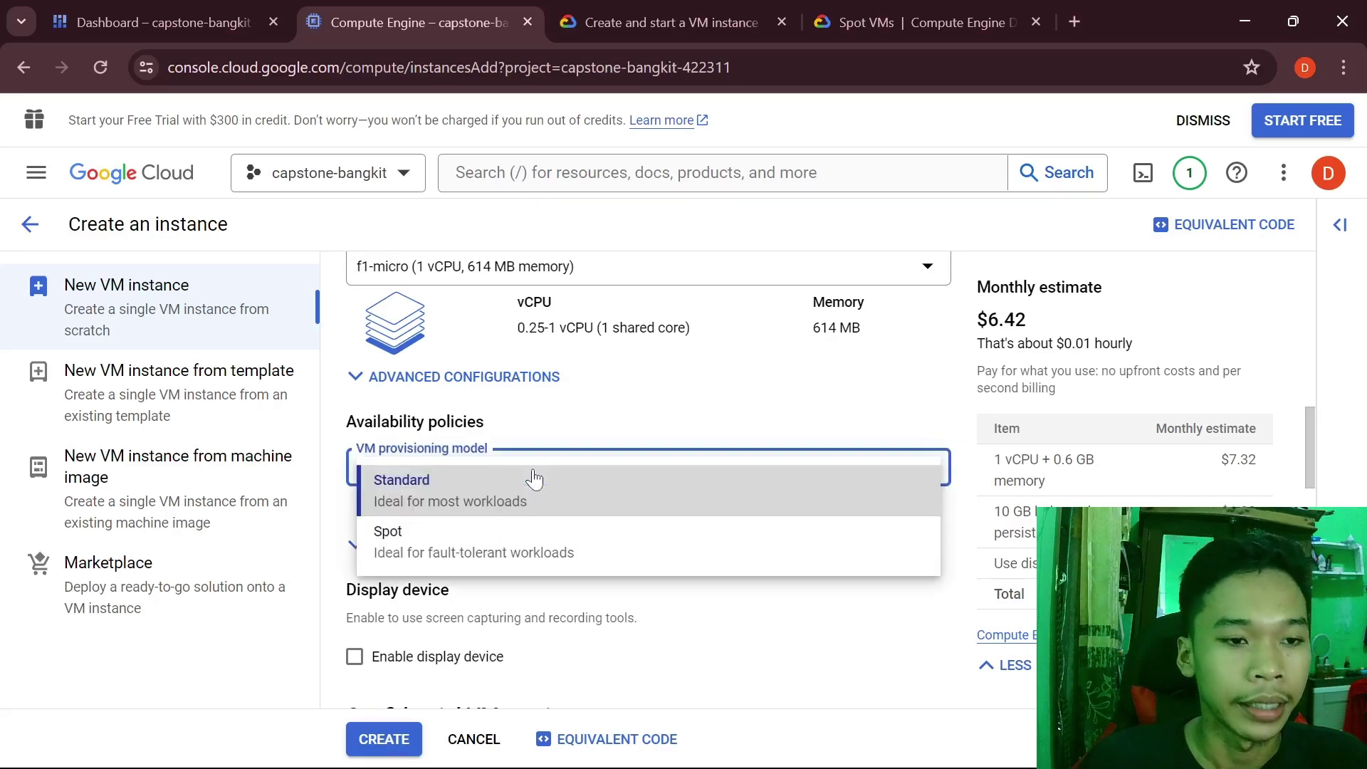
pyautogui.click(534, 541)
pyautogui.scroll(-1, 522, 416)
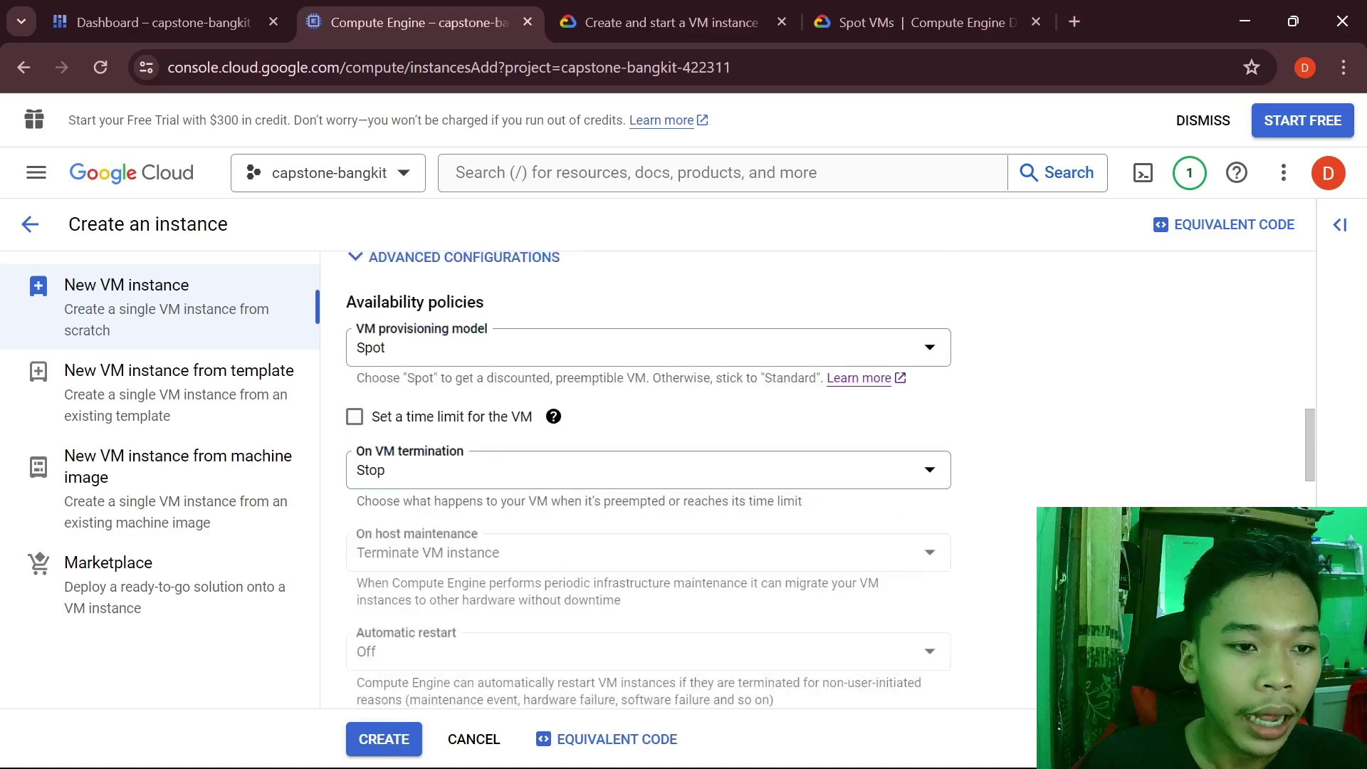
pyautogui.click(522, 362)
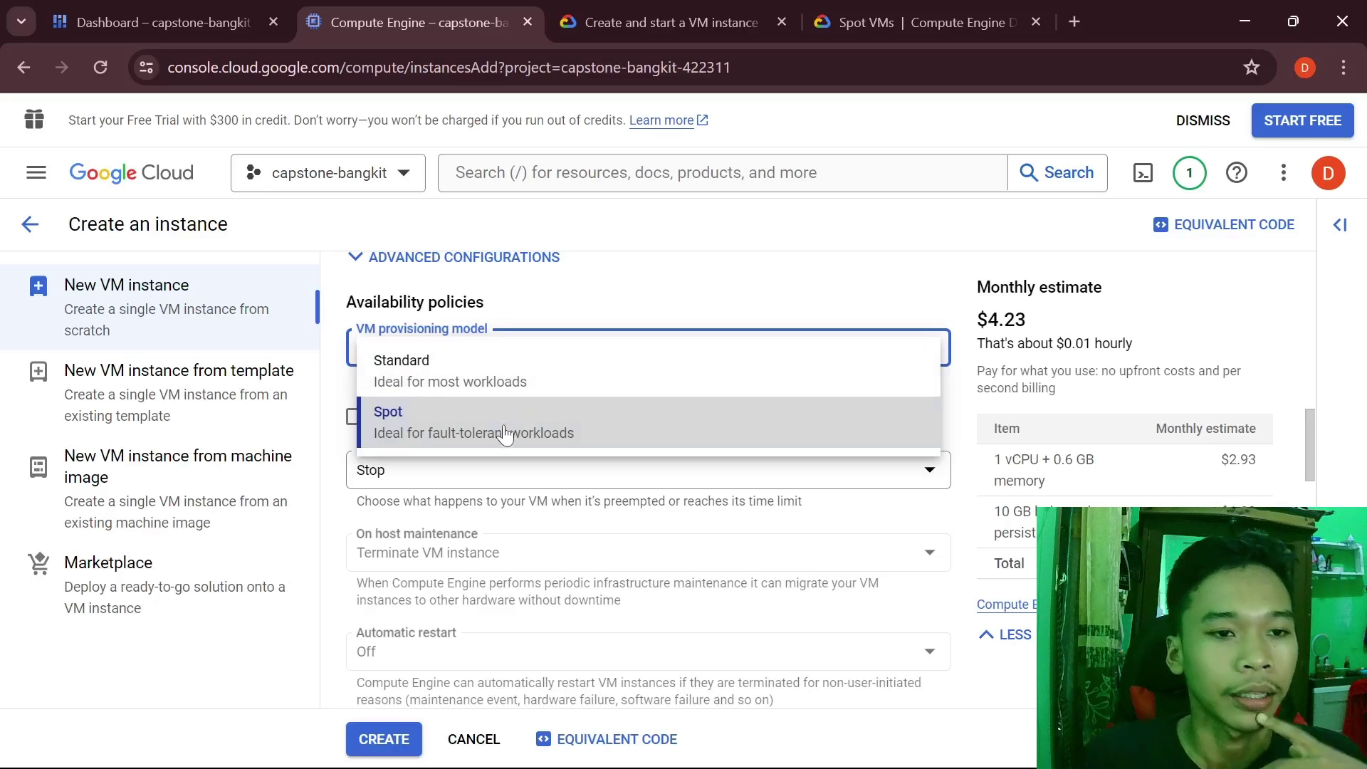
pyautogui.click(519, 374)
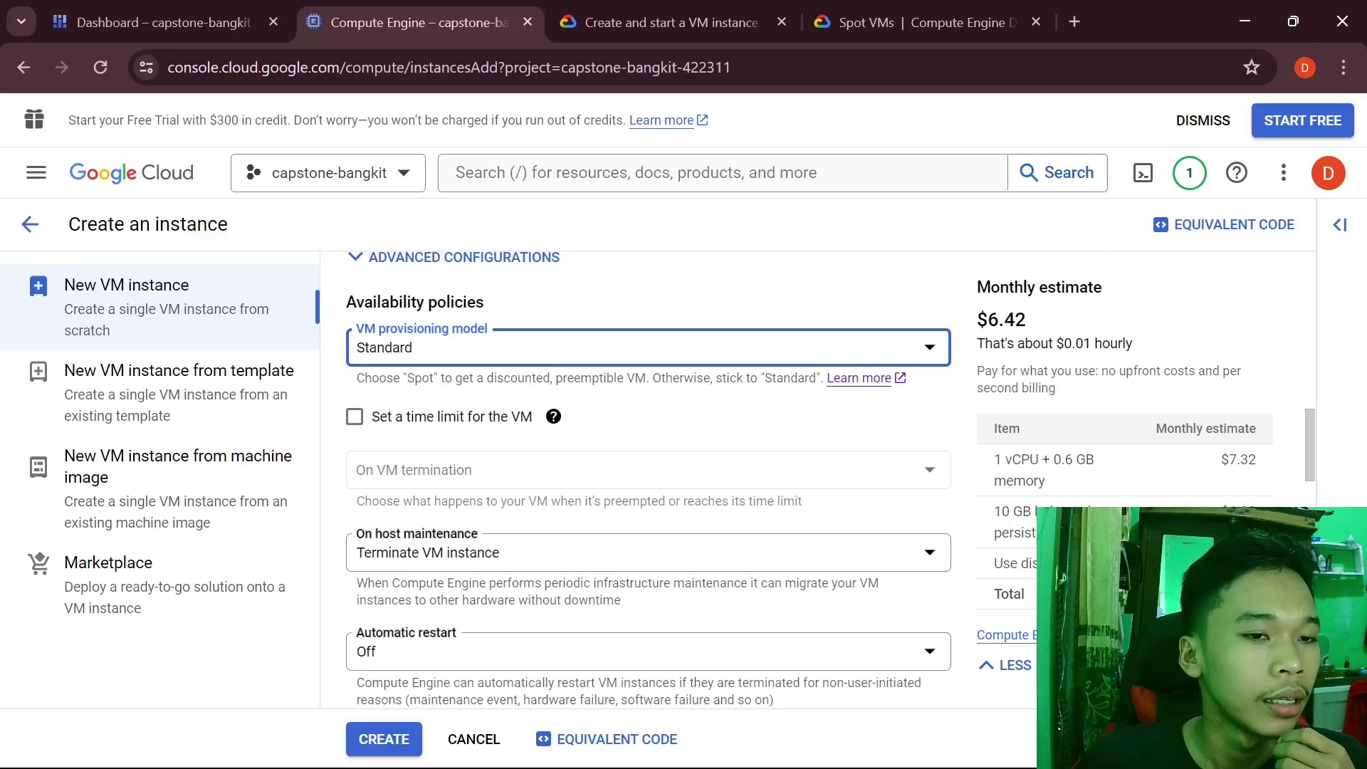
pyautogui.click(534, 363)
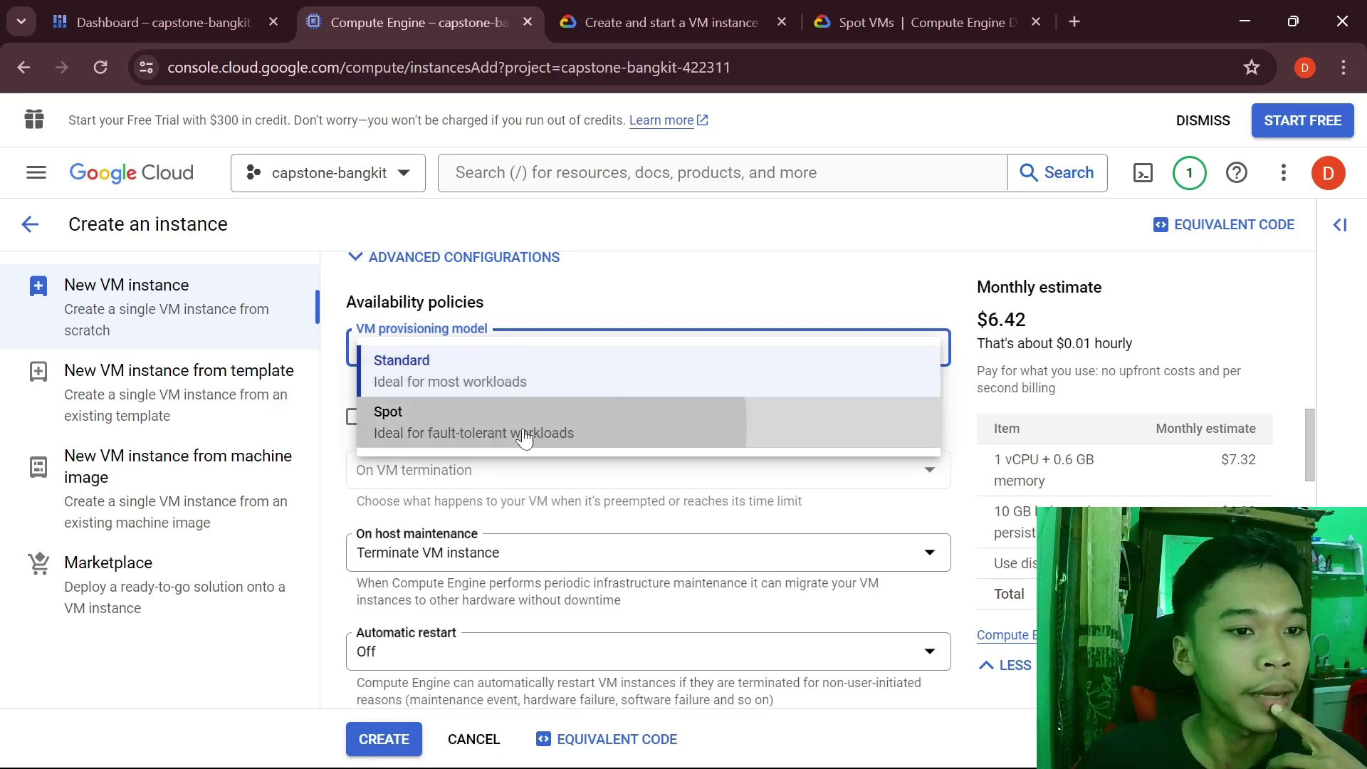
pyautogui.click(524, 427)
pyautogui.moveTo(553, 416)
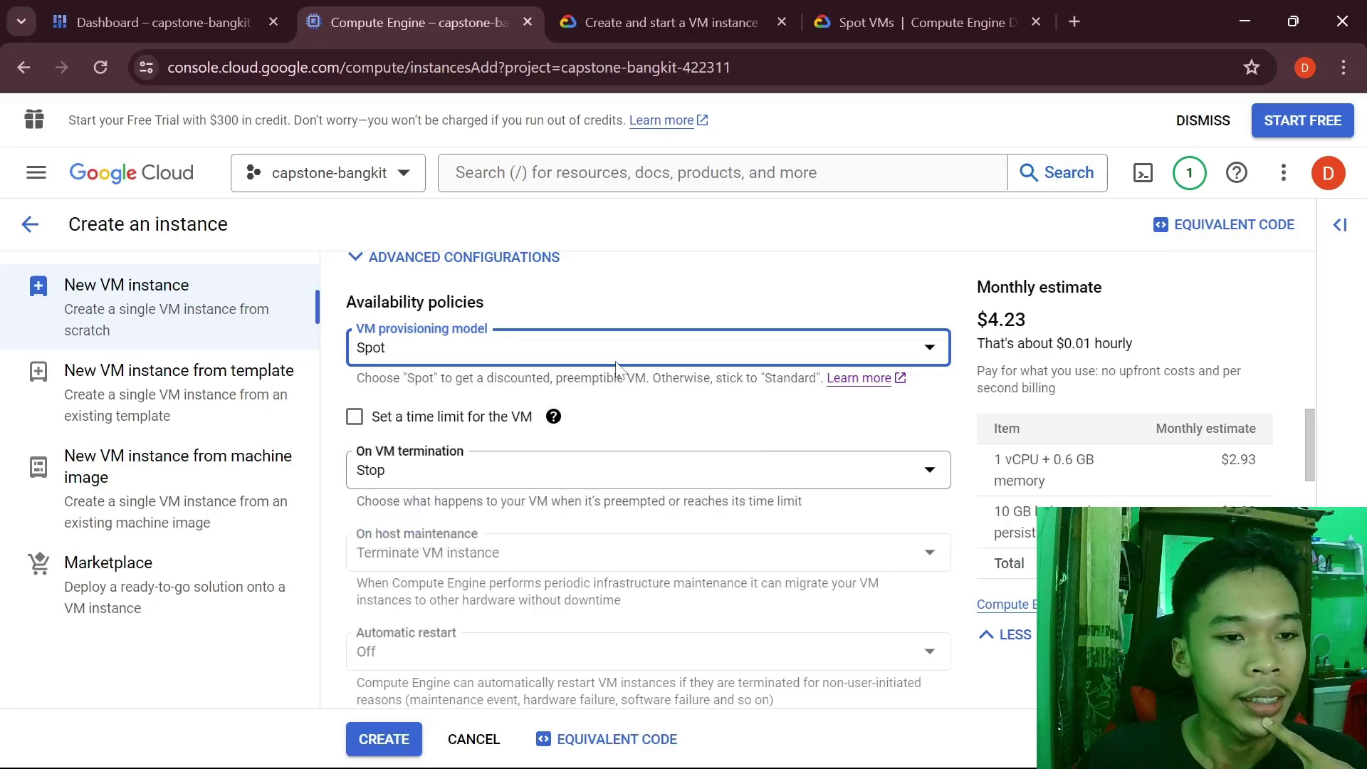
# Read the introduction of the Spot VMs documentation page on discounts, preemption and how they relate to preemptible VMs.
pyautogui.click(844, 19)
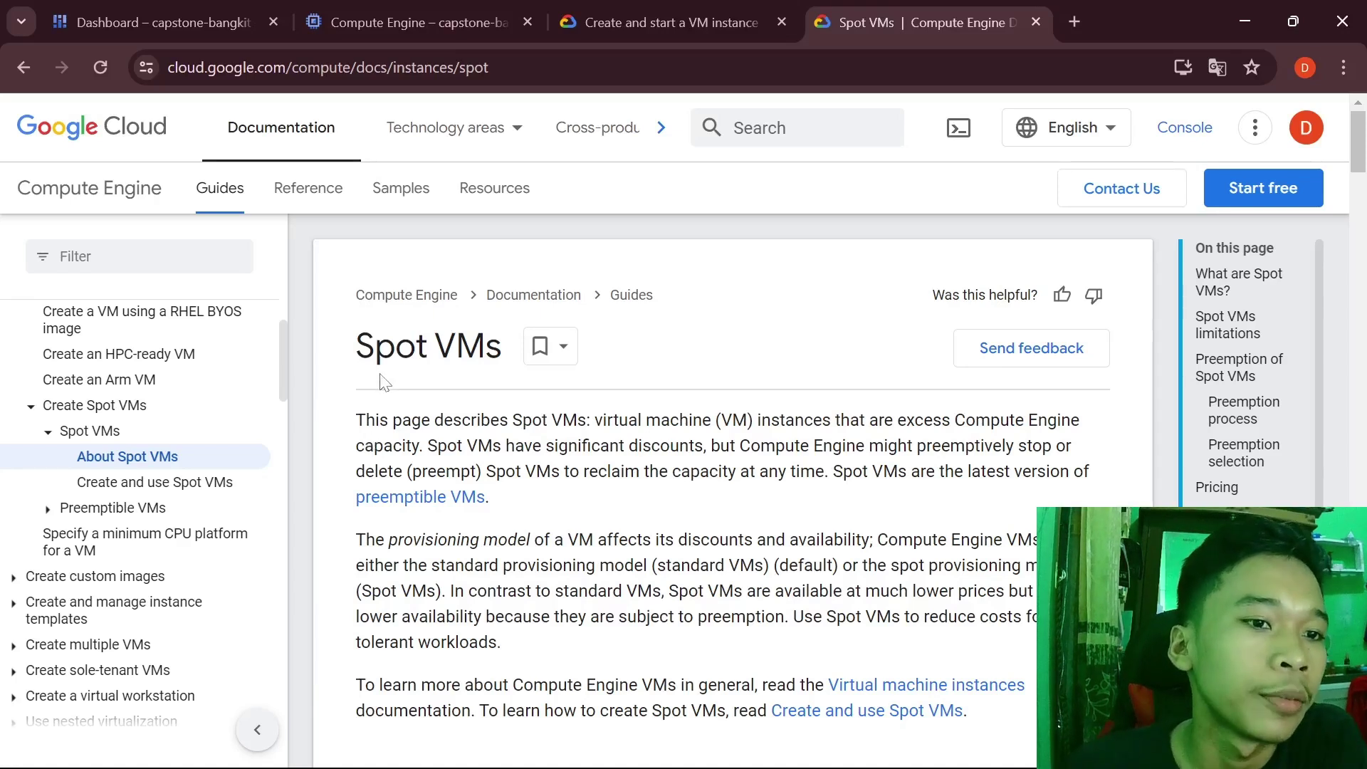
pyautogui.moveTo(356, 346); pyautogui.dragTo(486, 347)
pyautogui.click(103, 506)
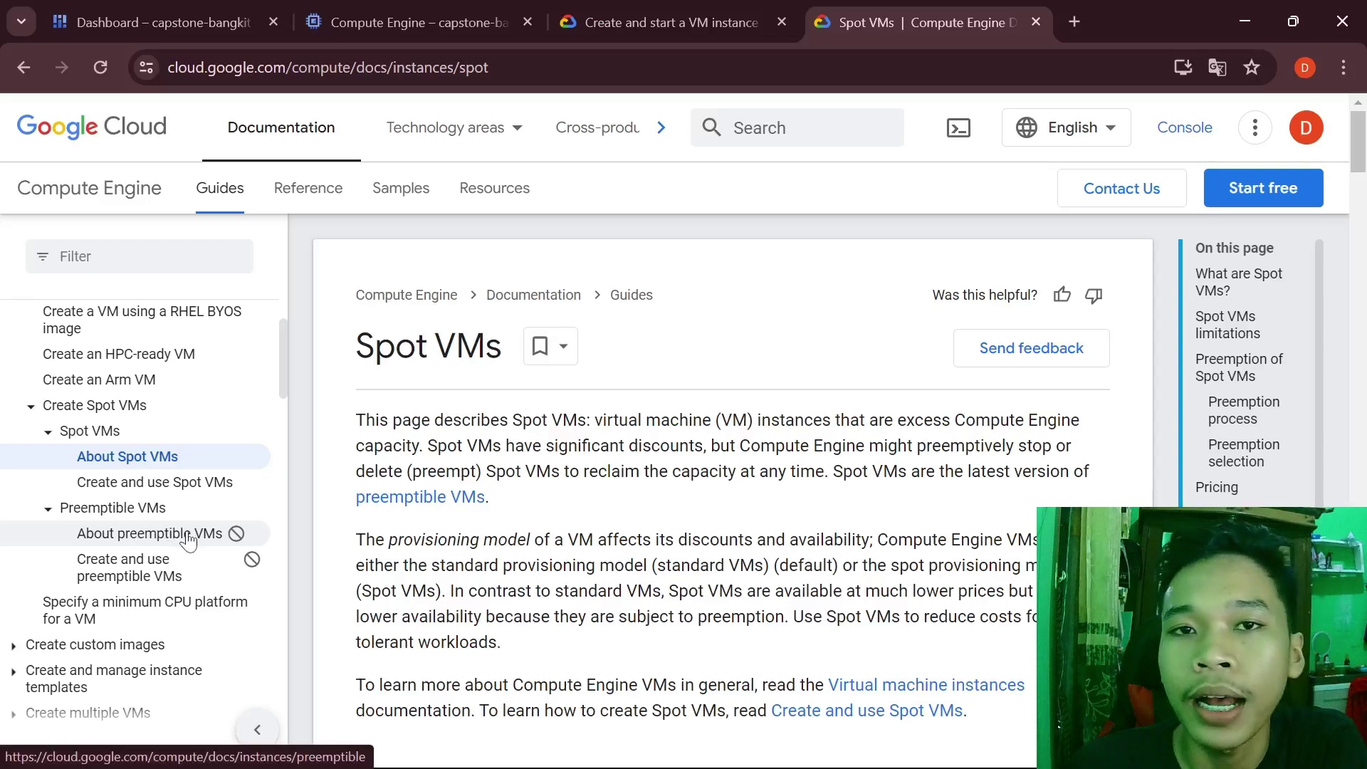
pyautogui.click(139, 509)
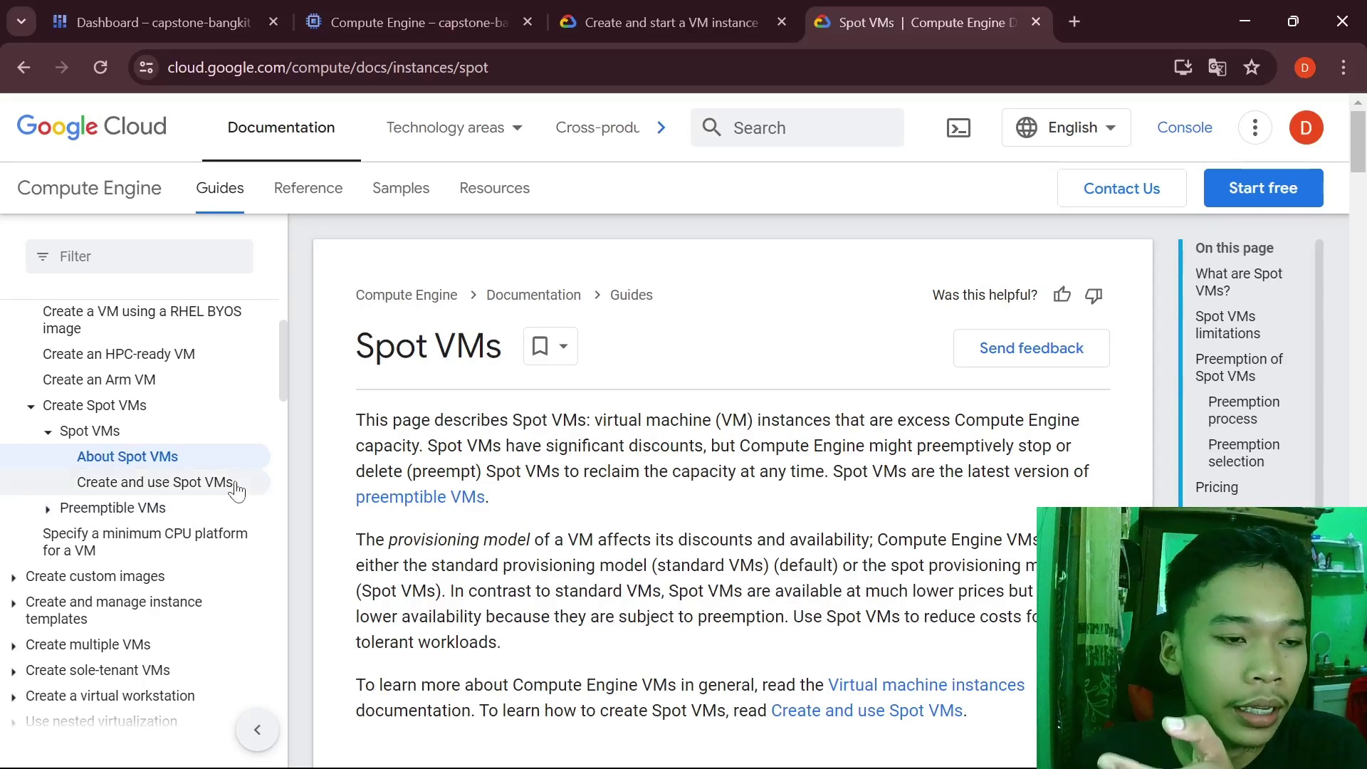
pyautogui.moveTo(352, 347); pyautogui.dragTo(502, 349)
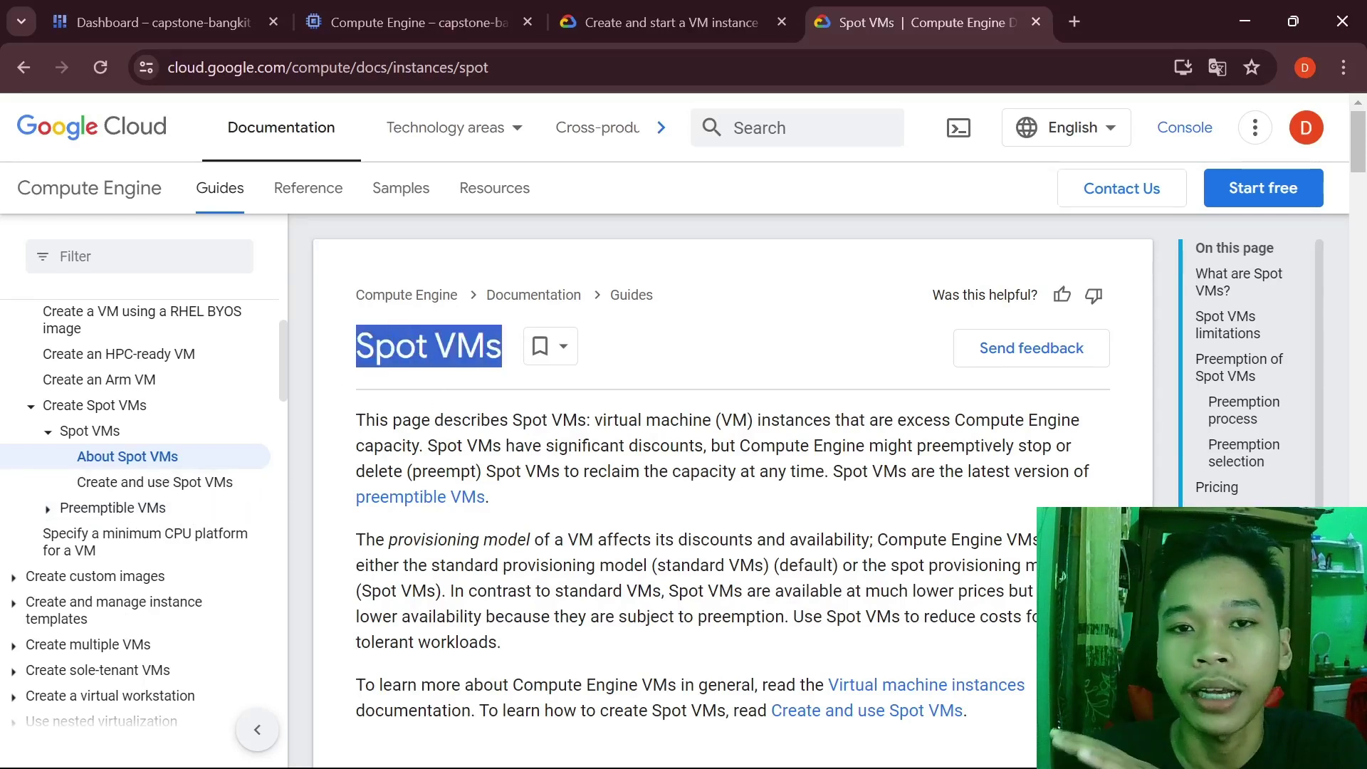
pyautogui.click(510, 414)
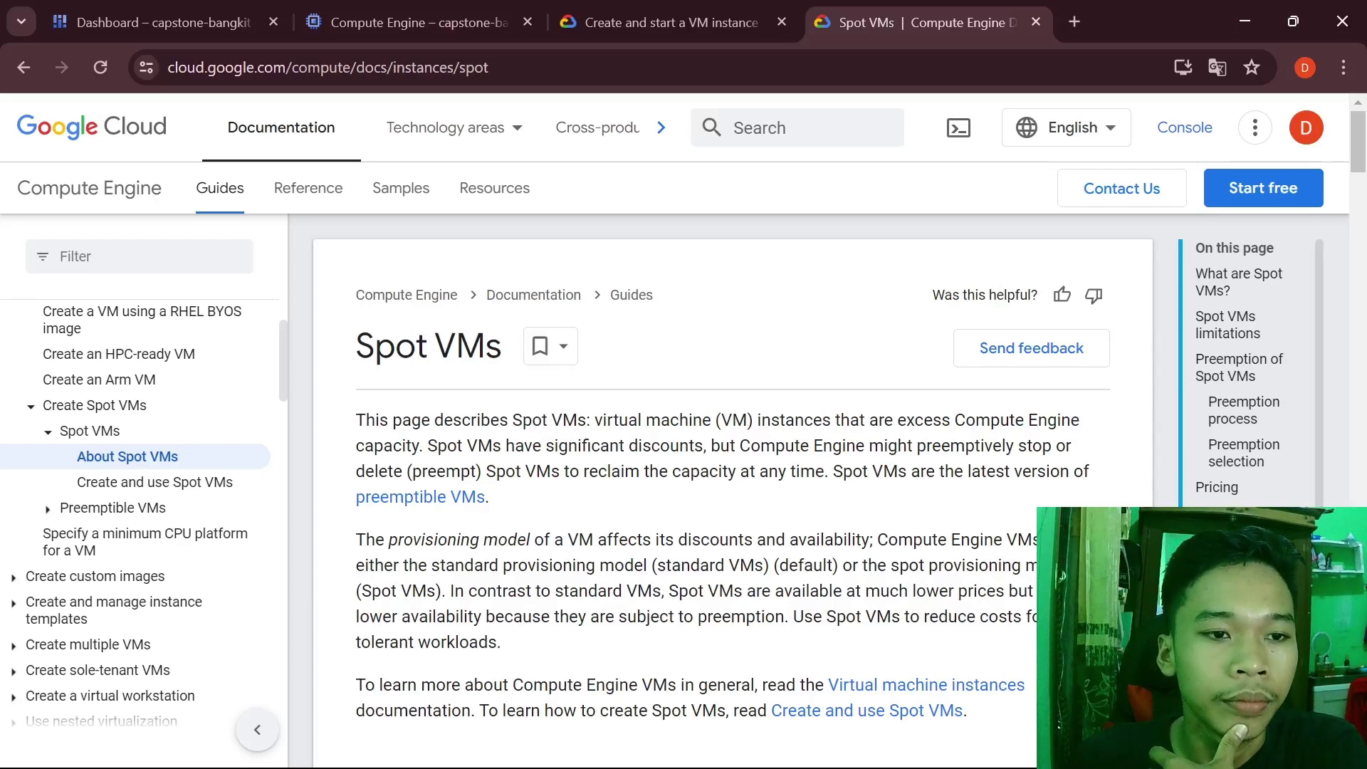
pyautogui.moveTo(466, 445); pyautogui.dragTo(788, 471)
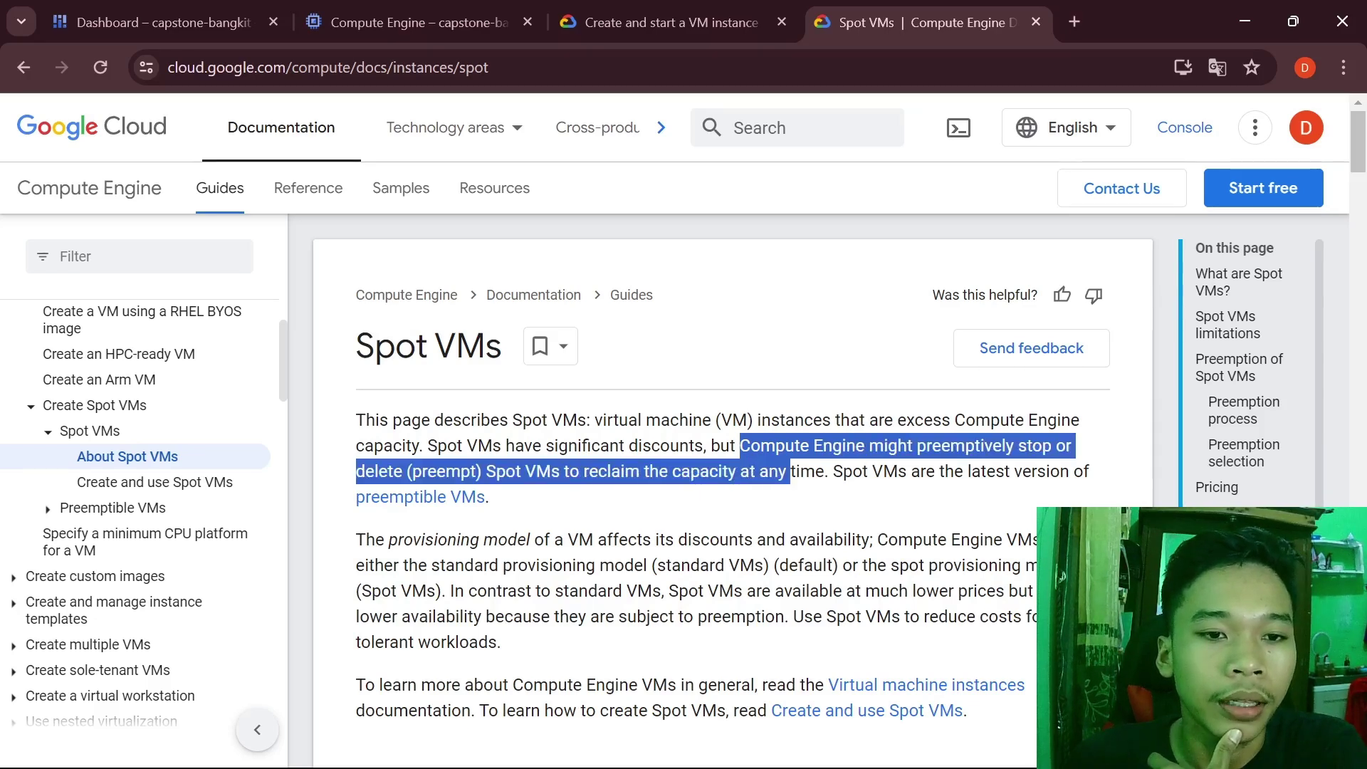
pyautogui.click(600, 515)
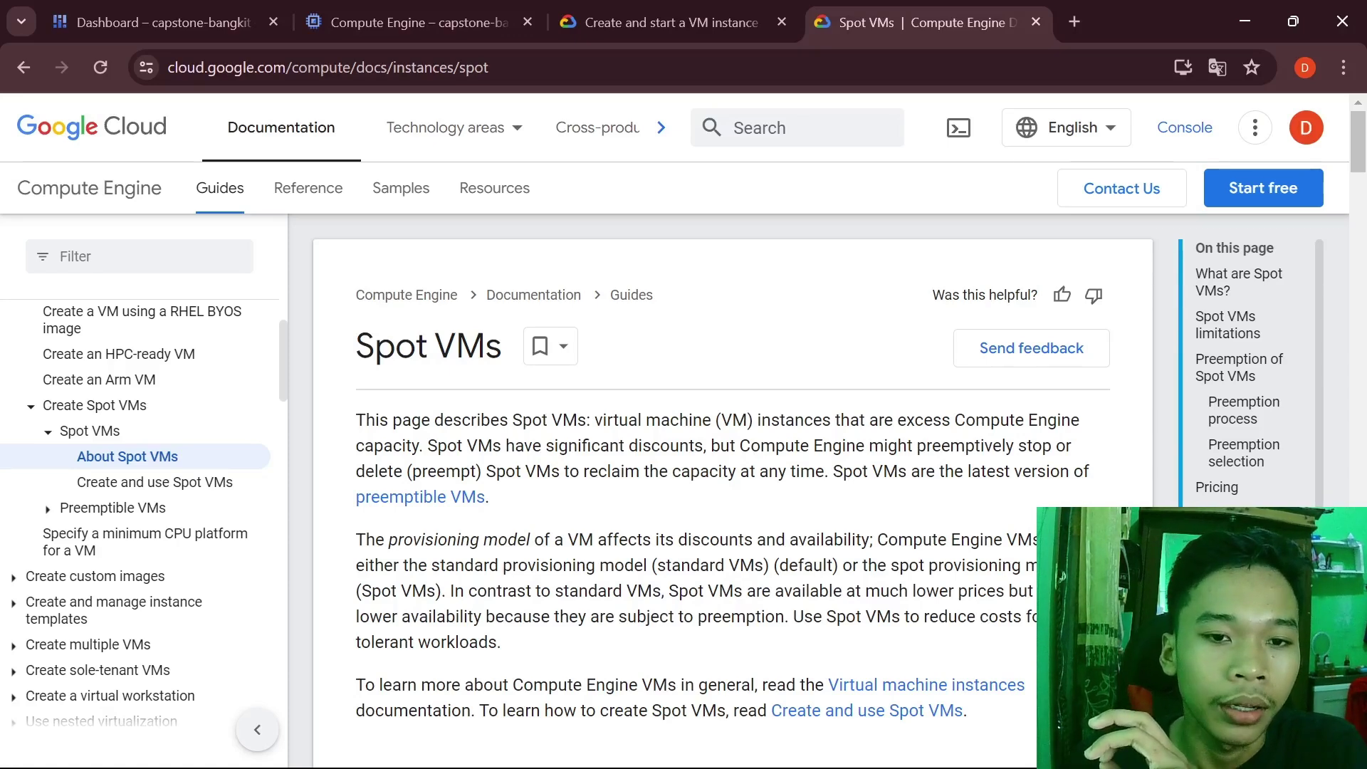
pyautogui.moveTo(834, 473); pyautogui.dragTo(1052, 493)
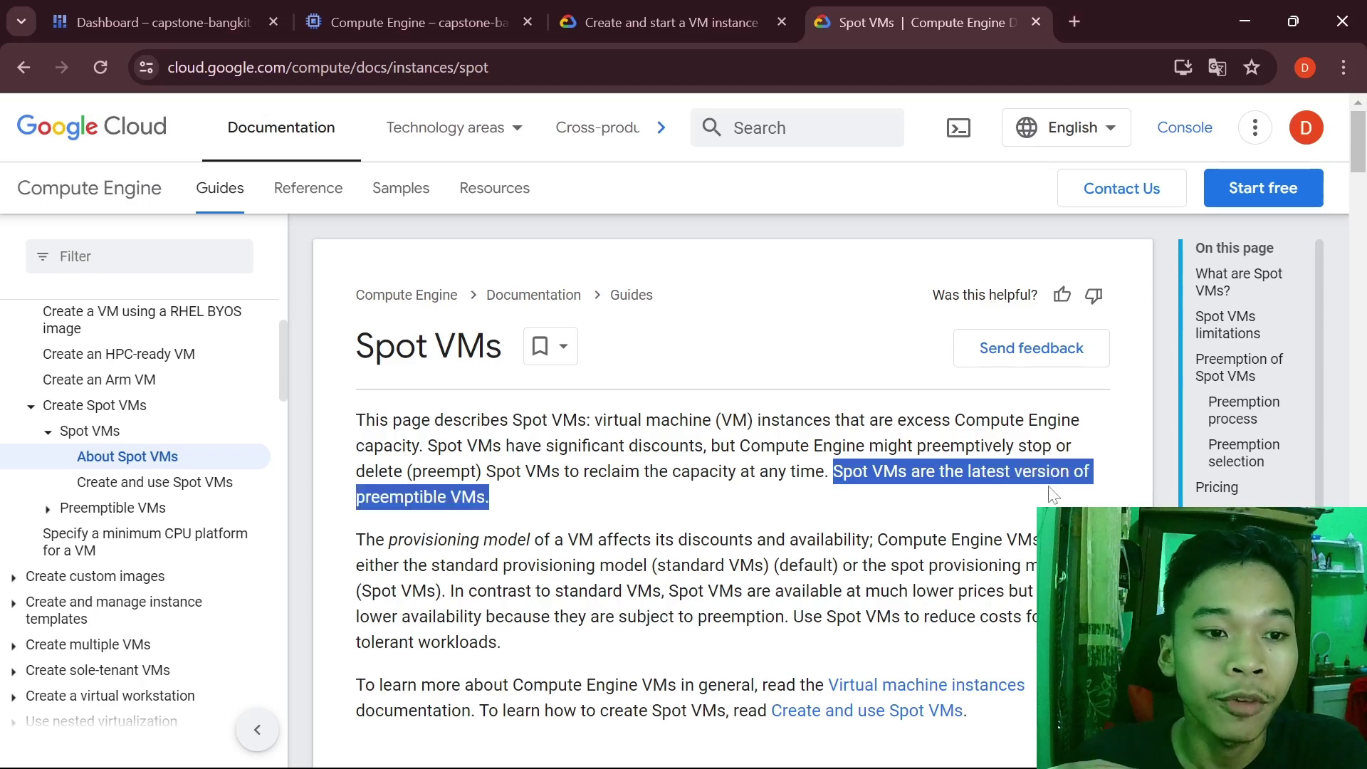
pyautogui.click(1011, 514)
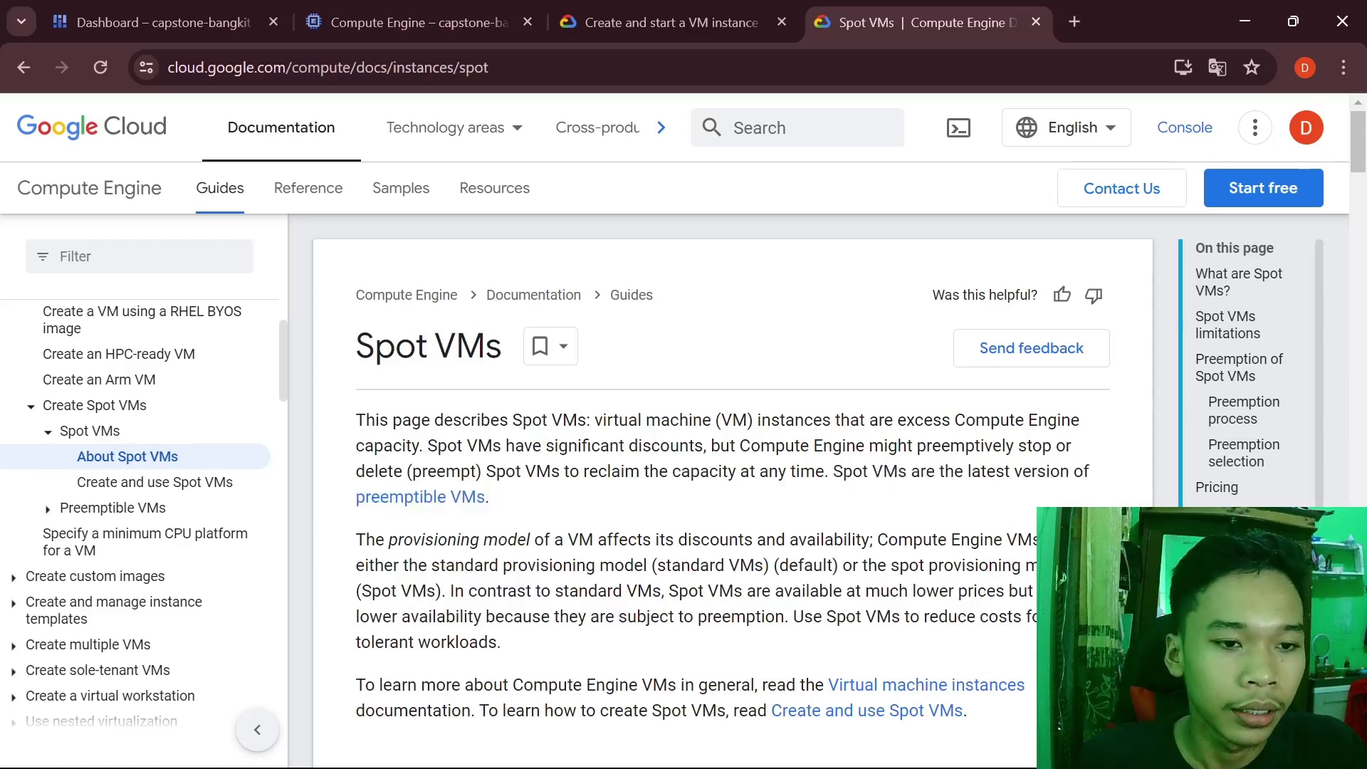
# Read the "What are Spot VMs?" section on discounts compared with on-demand prices and the possibility of preemption.
pyautogui.scroll(-3, 874, 578)
pyautogui.scroll(1, 874, 578)
pyautogui.scroll(-3, 847, 570)
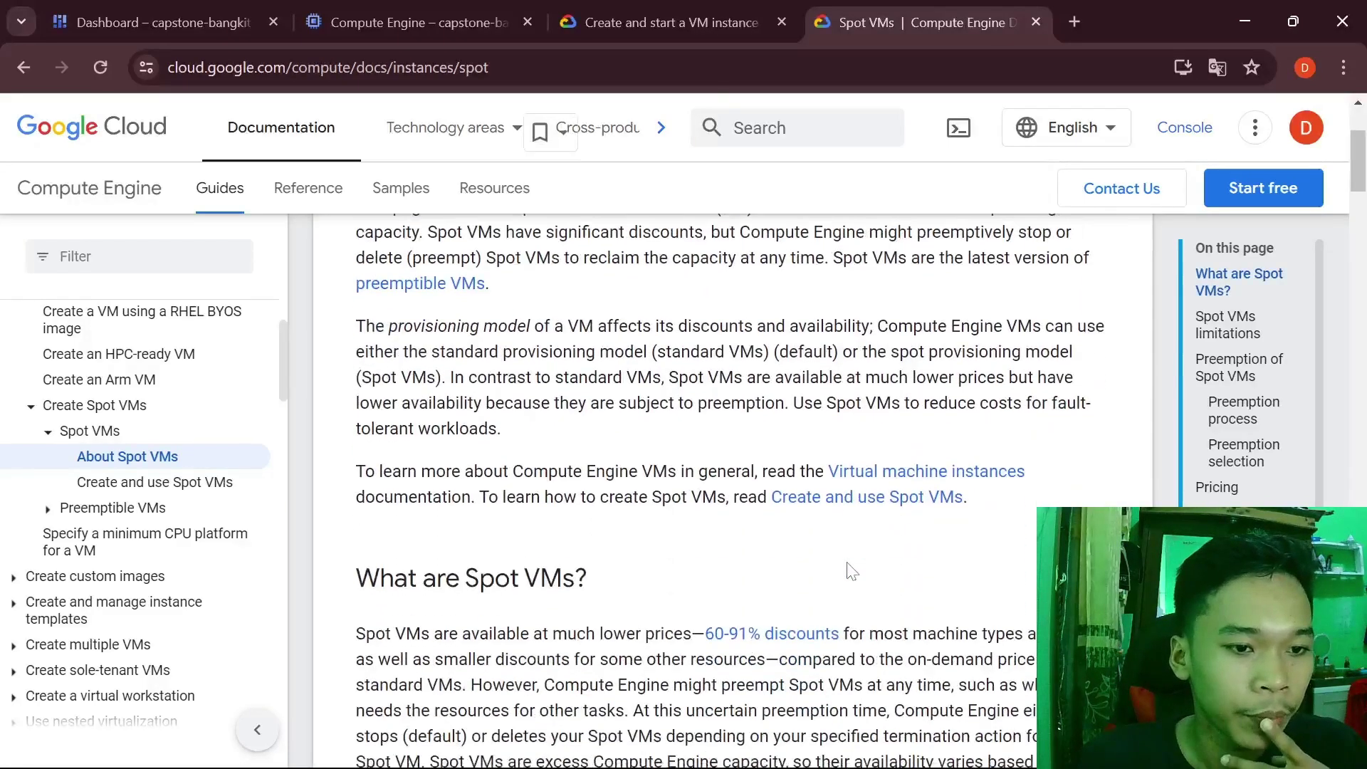
pyautogui.moveTo(356, 529); pyautogui.dragTo(786, 552)
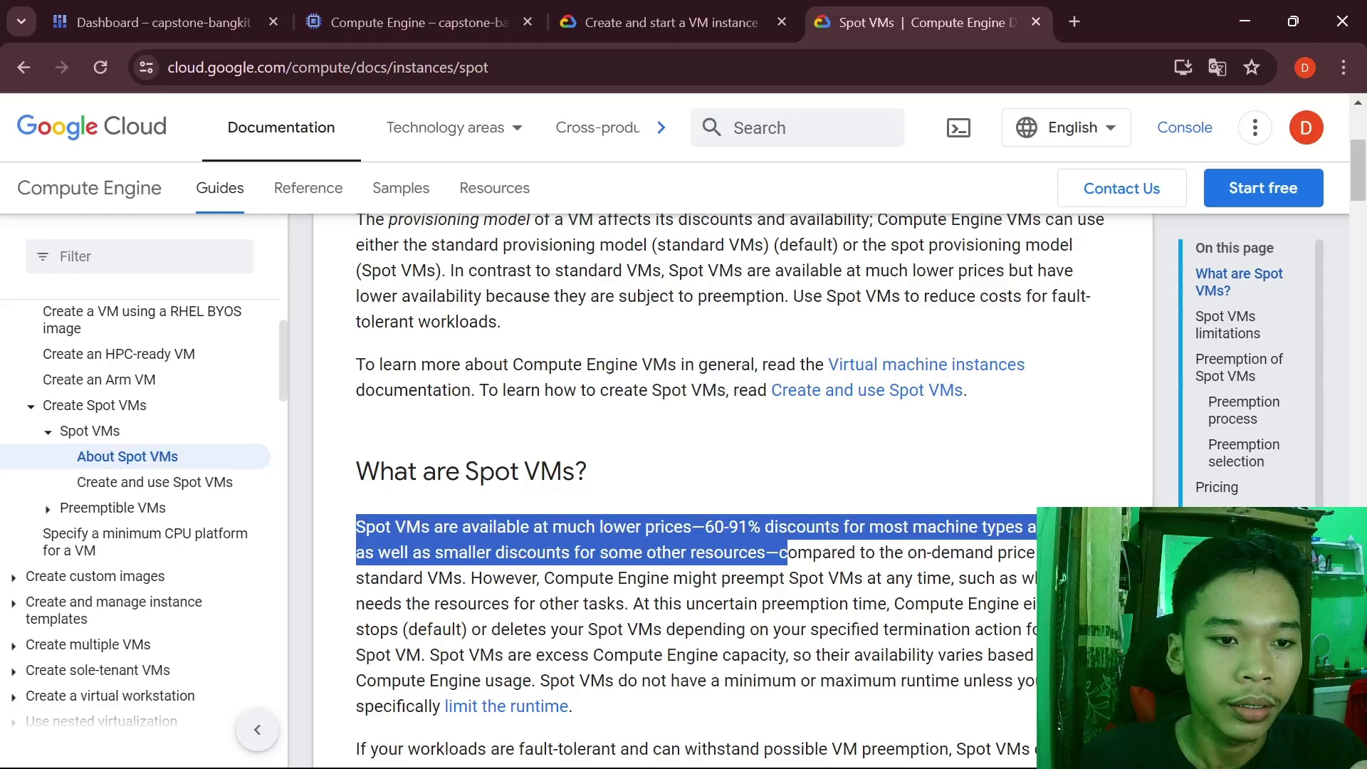
pyautogui.click(786, 553)
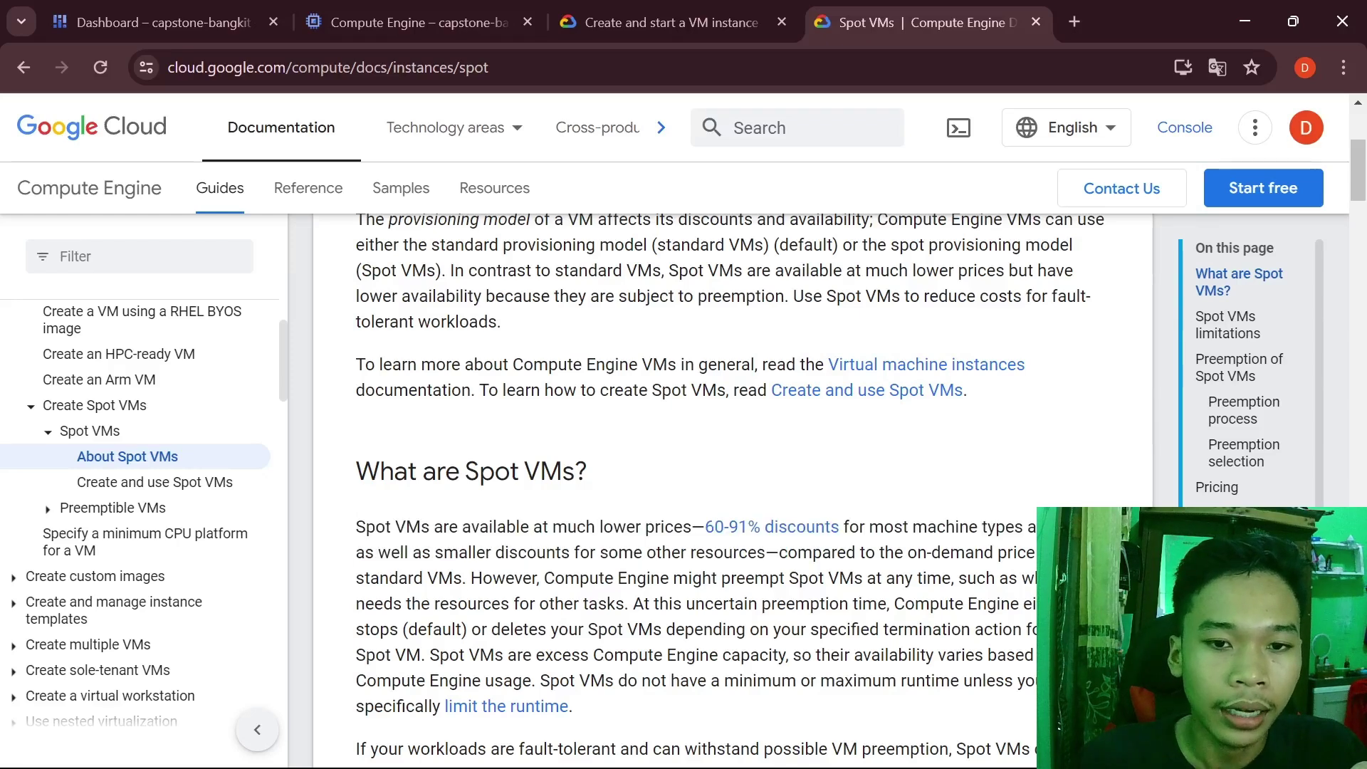
pyautogui.moveTo(786, 552); pyautogui.dragTo(463, 578)
pyautogui.click(501, 598)
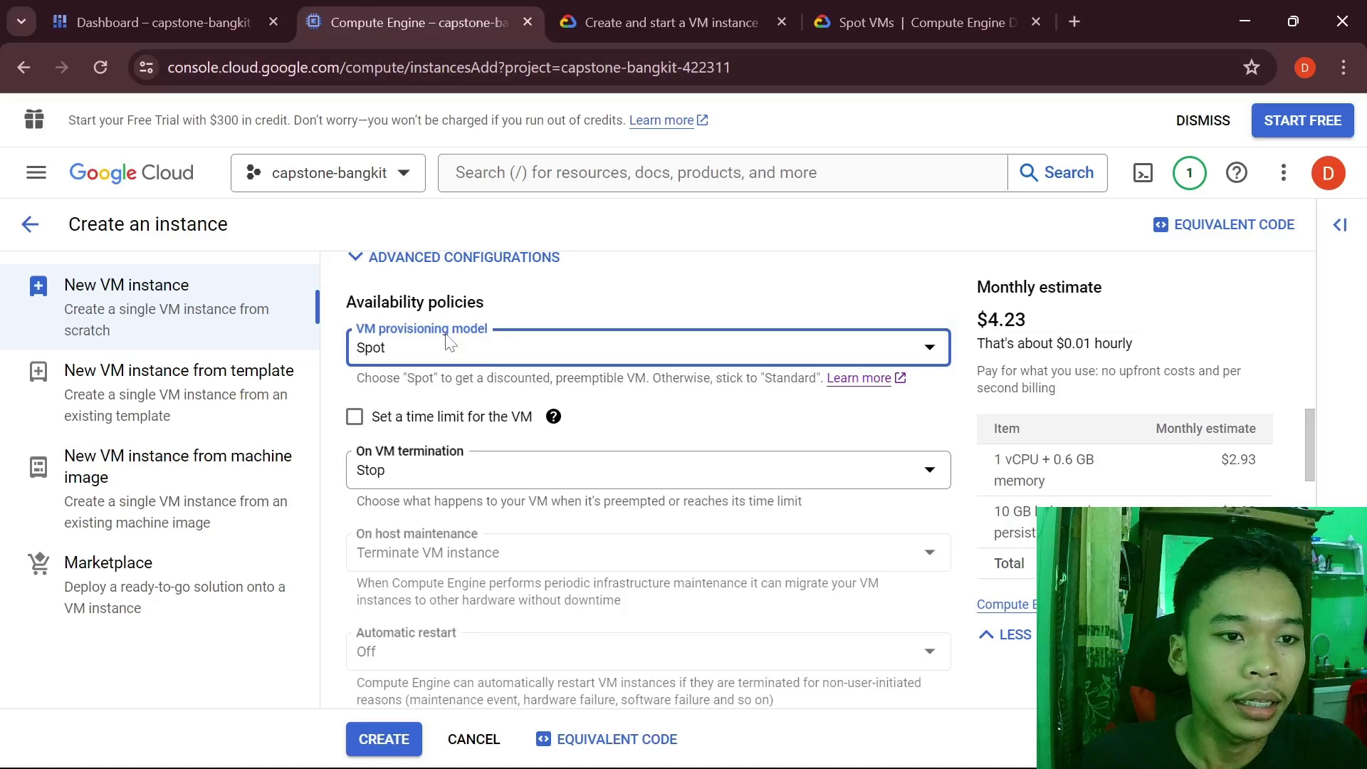
# Return to the instance creation page, set the VM provisioning model to Standard and check the host maintenance option.
pyautogui.click(457, 360)
pyautogui.click(456, 376)
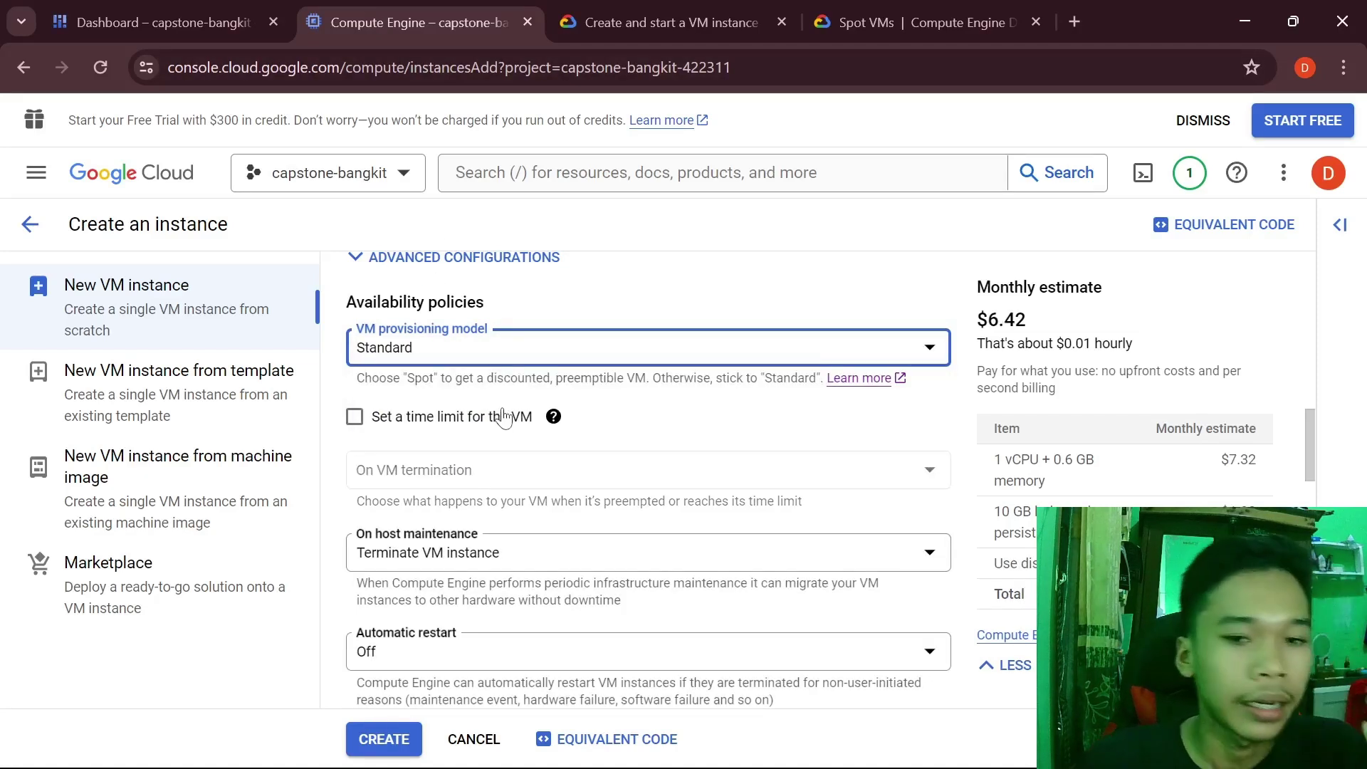
pyautogui.click(619, 566)
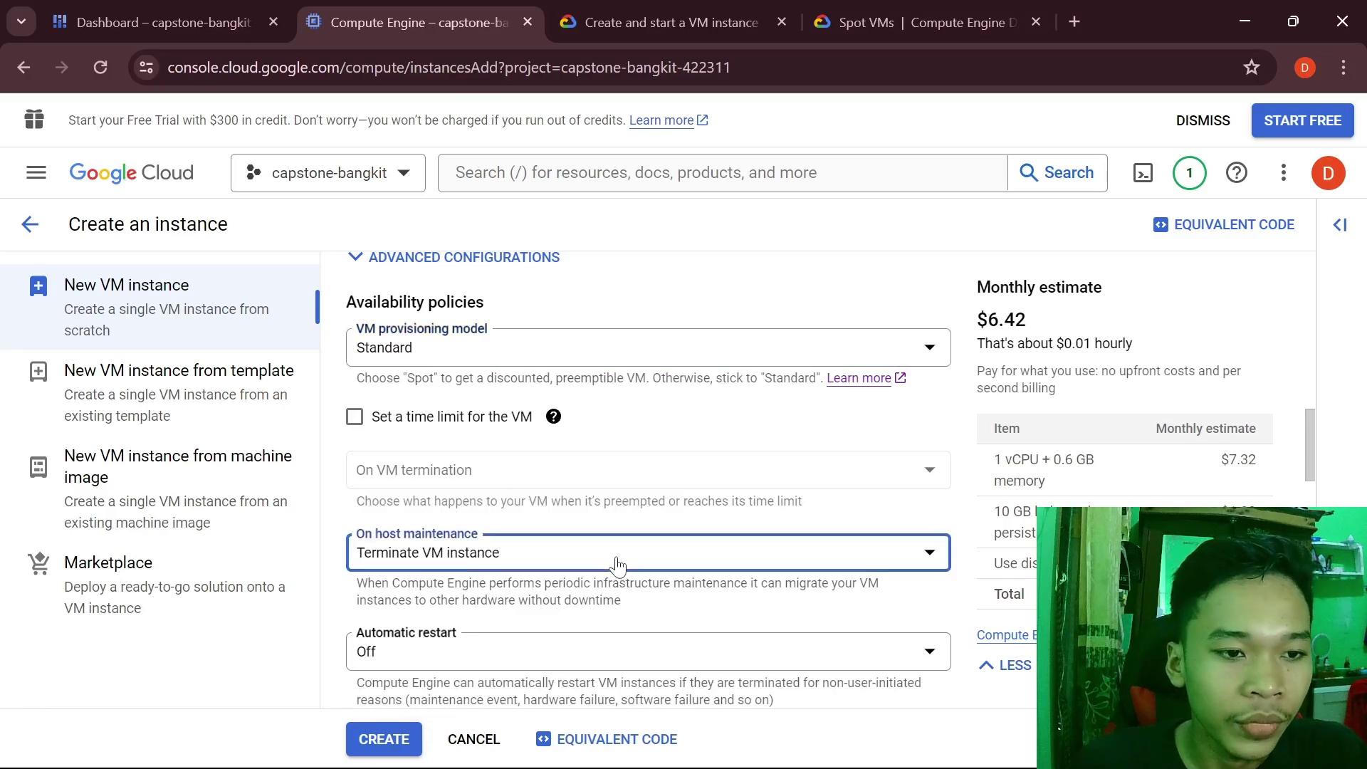
pyautogui.click(614, 611)
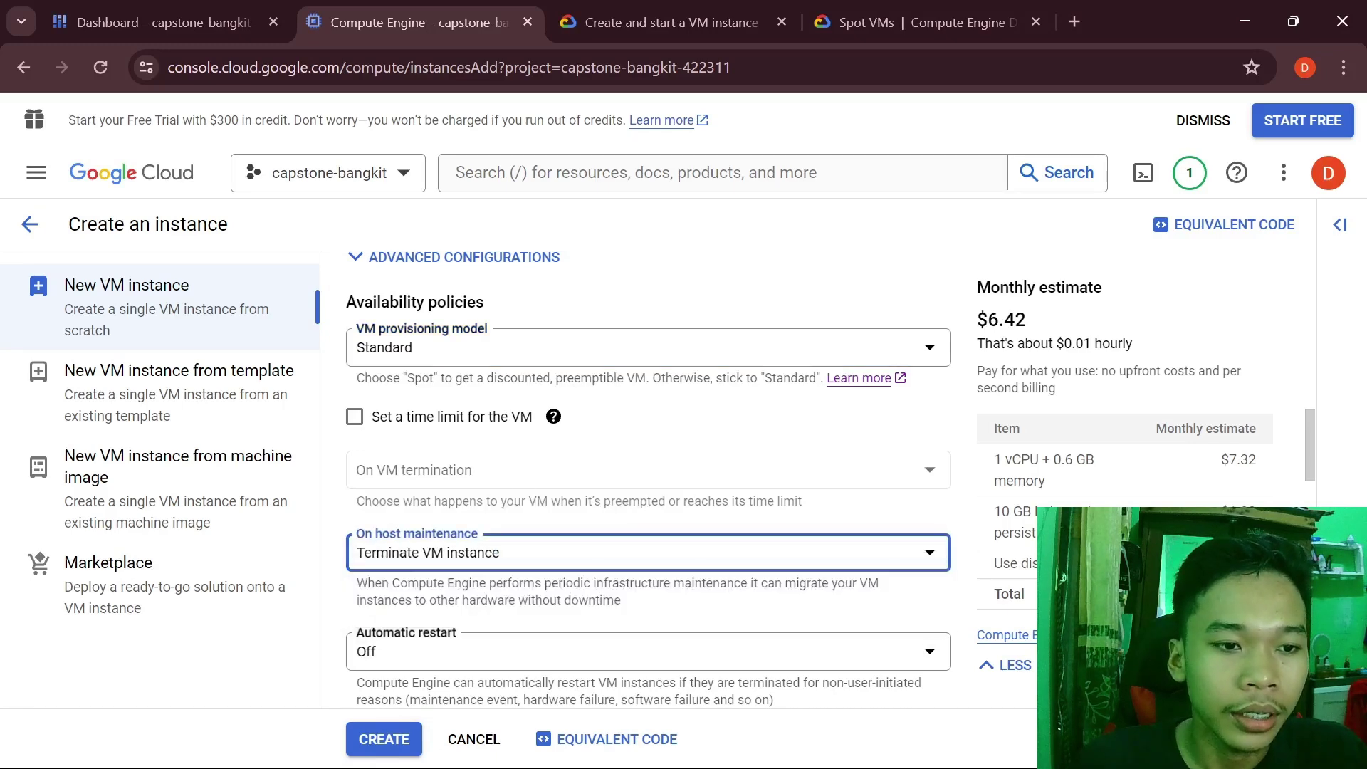
# Open the boot disk configuration of the new VM instance.
pyautogui.scroll(-2, 578, 562)
pyautogui.scroll(-5, 578, 562)
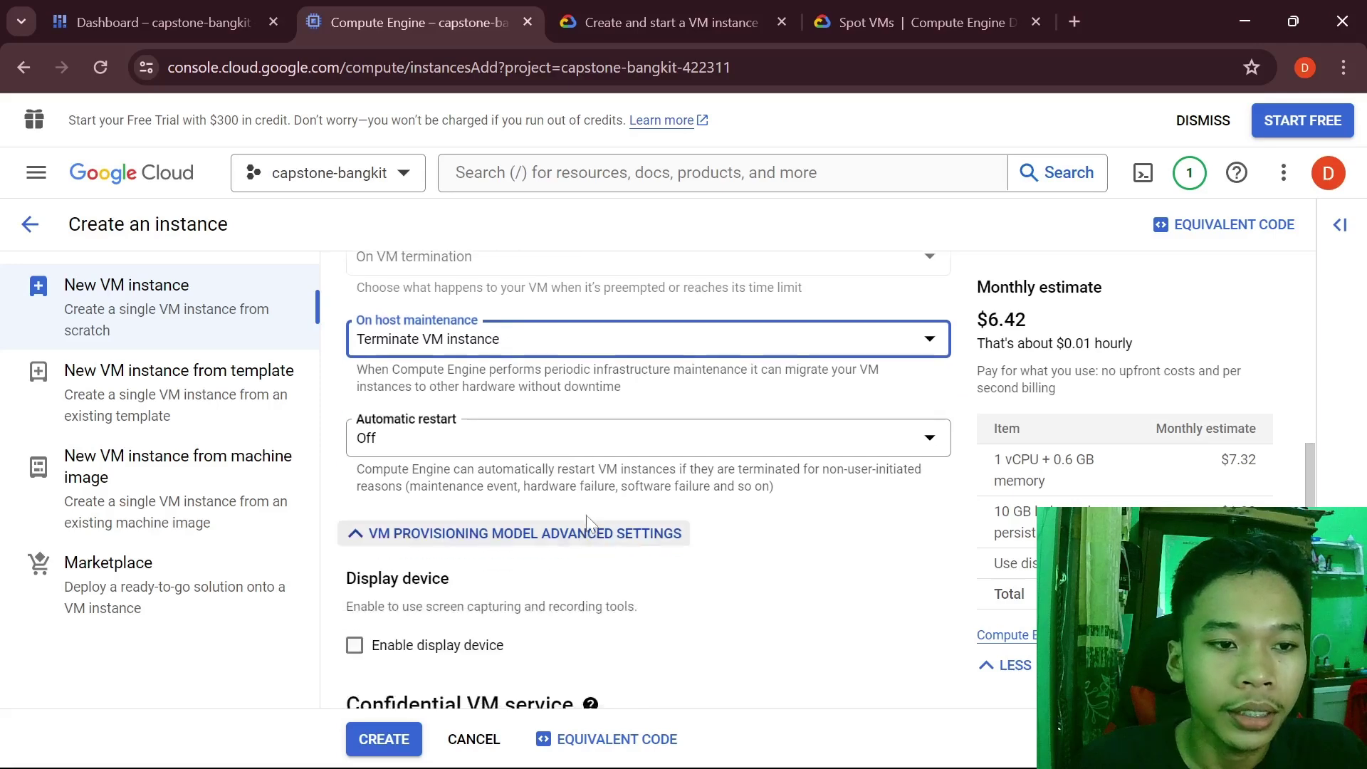
pyautogui.scroll(-2, 656, 601)
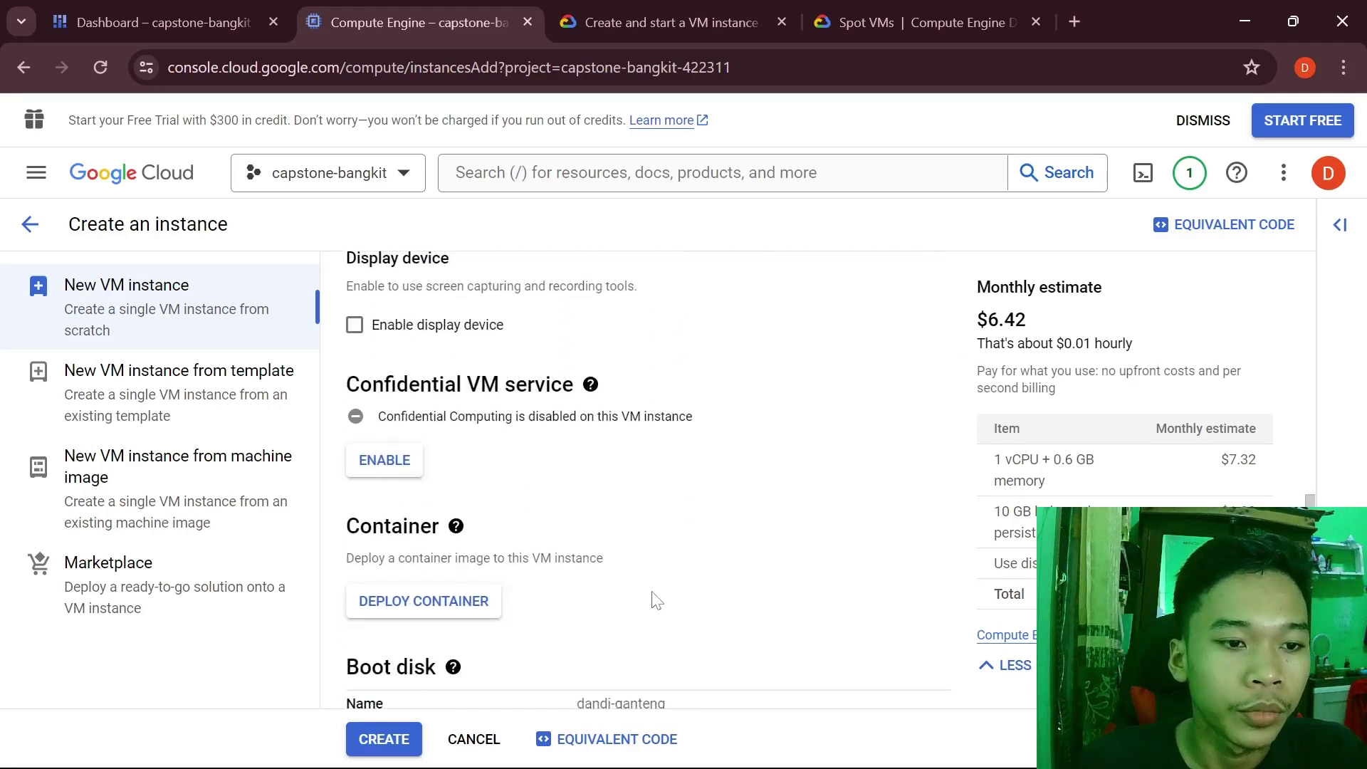
pyautogui.scroll(-4, 649, 588)
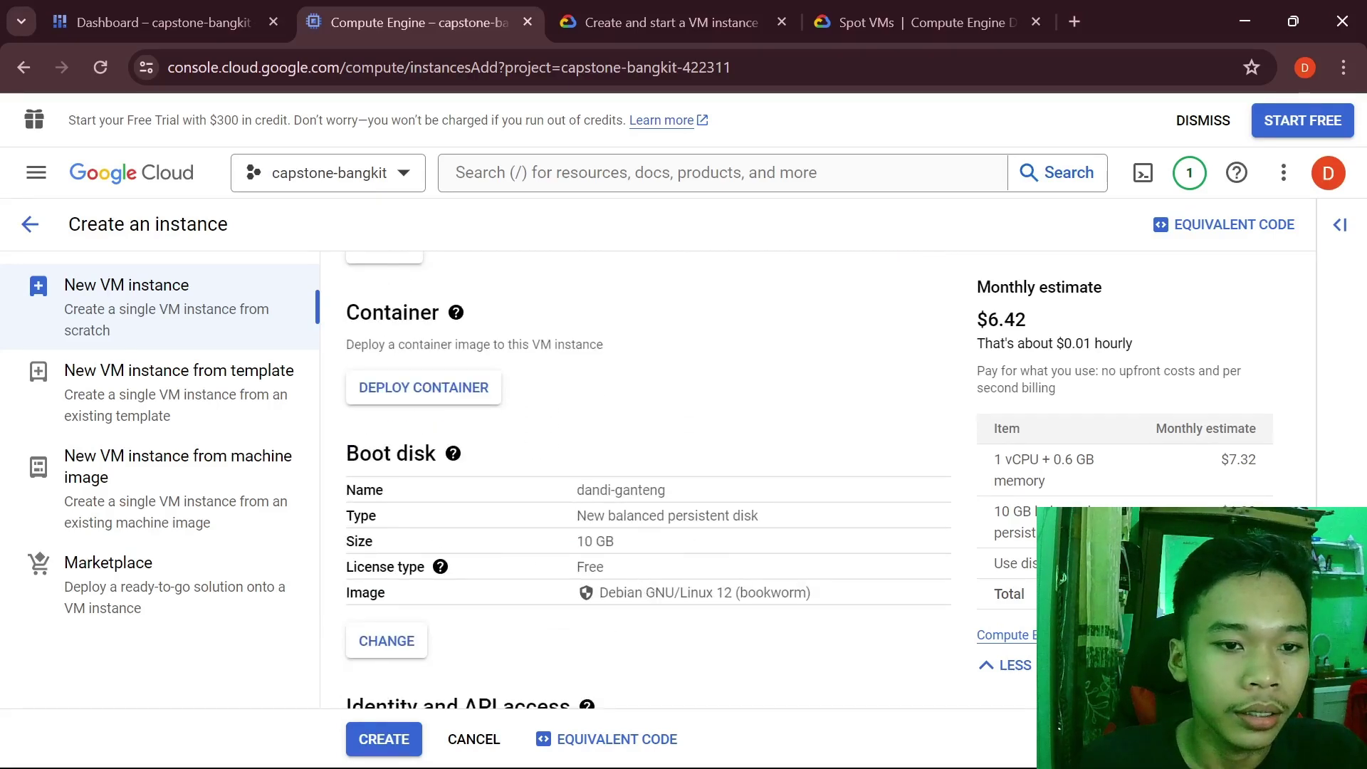
pyautogui.scroll(-2, 667, 526)
pyautogui.scroll(-2, 668, 527)
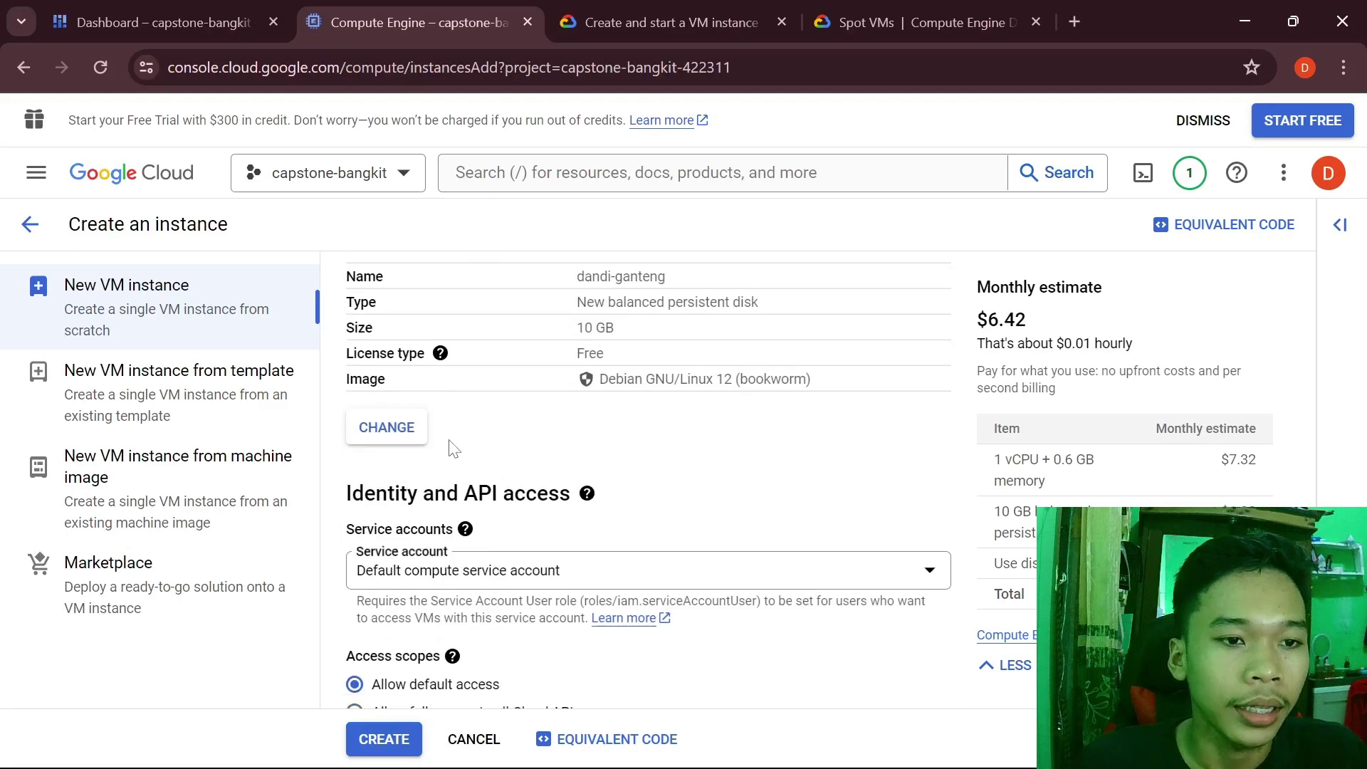
pyautogui.click(411, 443)
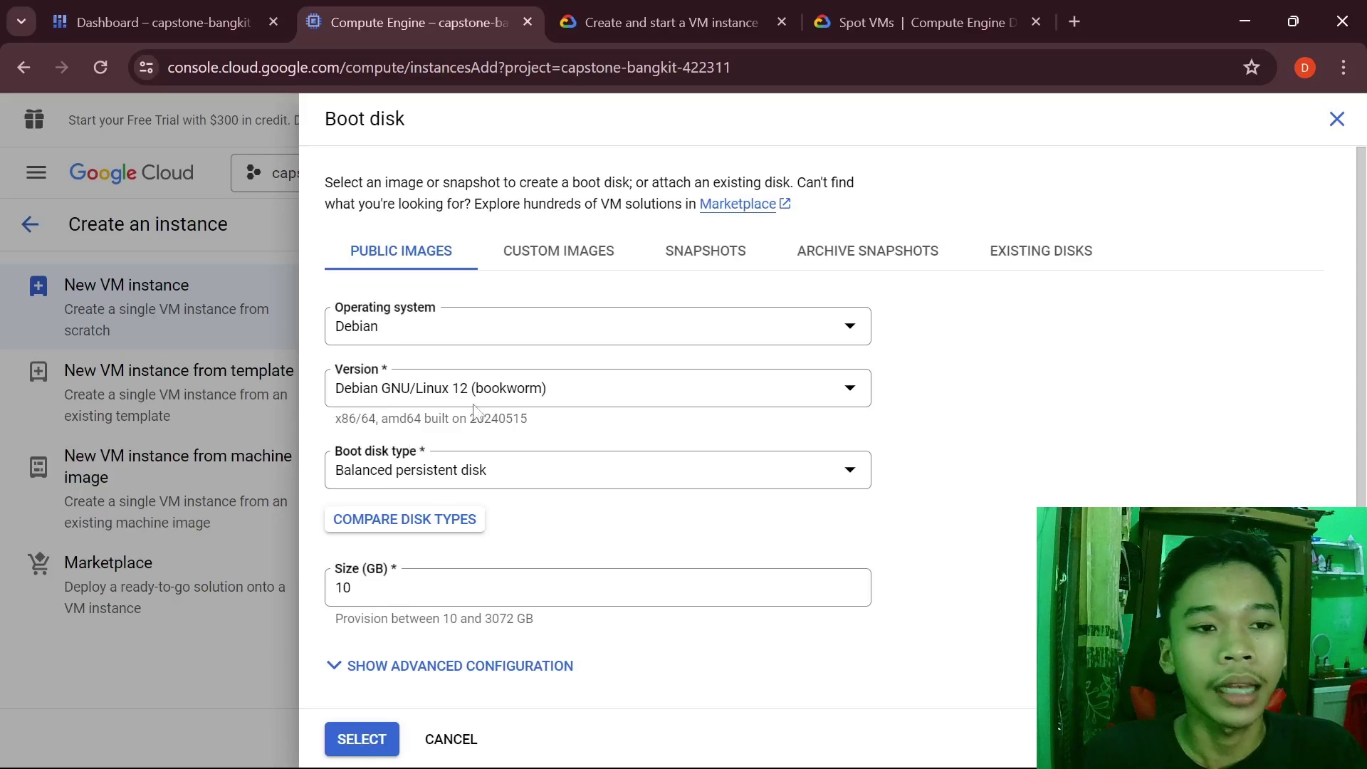
# Set the boot disk's operating system to Ubuntu and its version to Ubuntu 20.04 LTS for x86/64.
pyautogui.click(541, 343)
pyautogui.scroll(-2, 519, 506)
pyautogui.scroll(1, 513, 518)
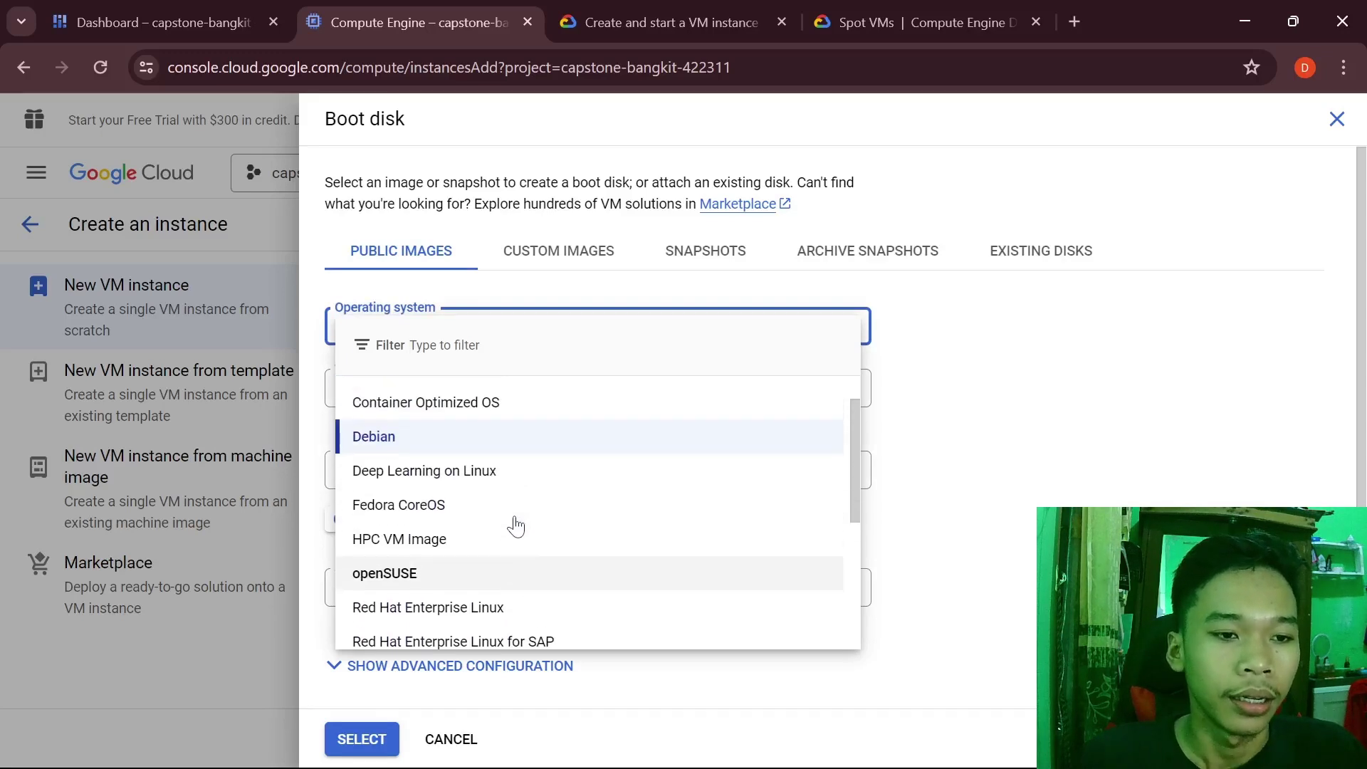
pyautogui.scroll(1, 452, 464)
pyautogui.scroll(-2, 387, 450)
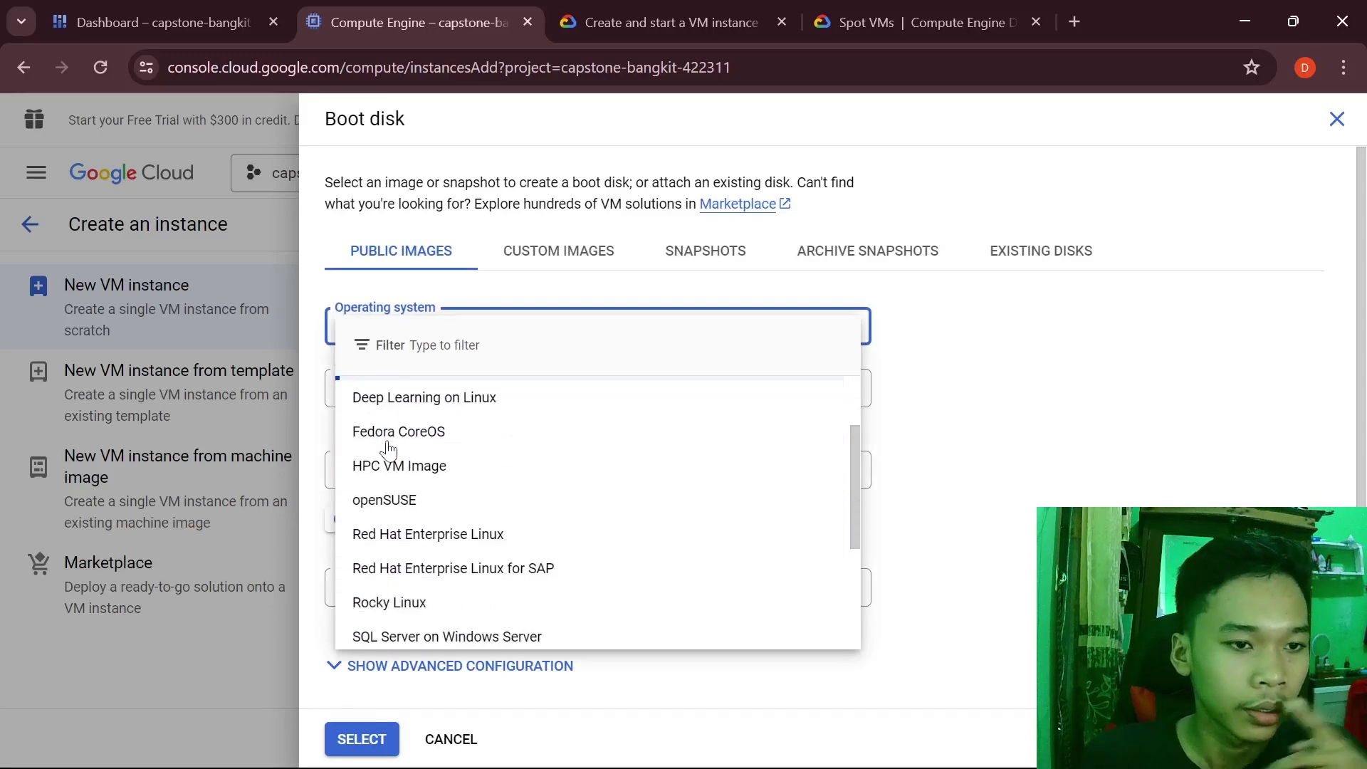
pyautogui.scroll(-3, 377, 484)
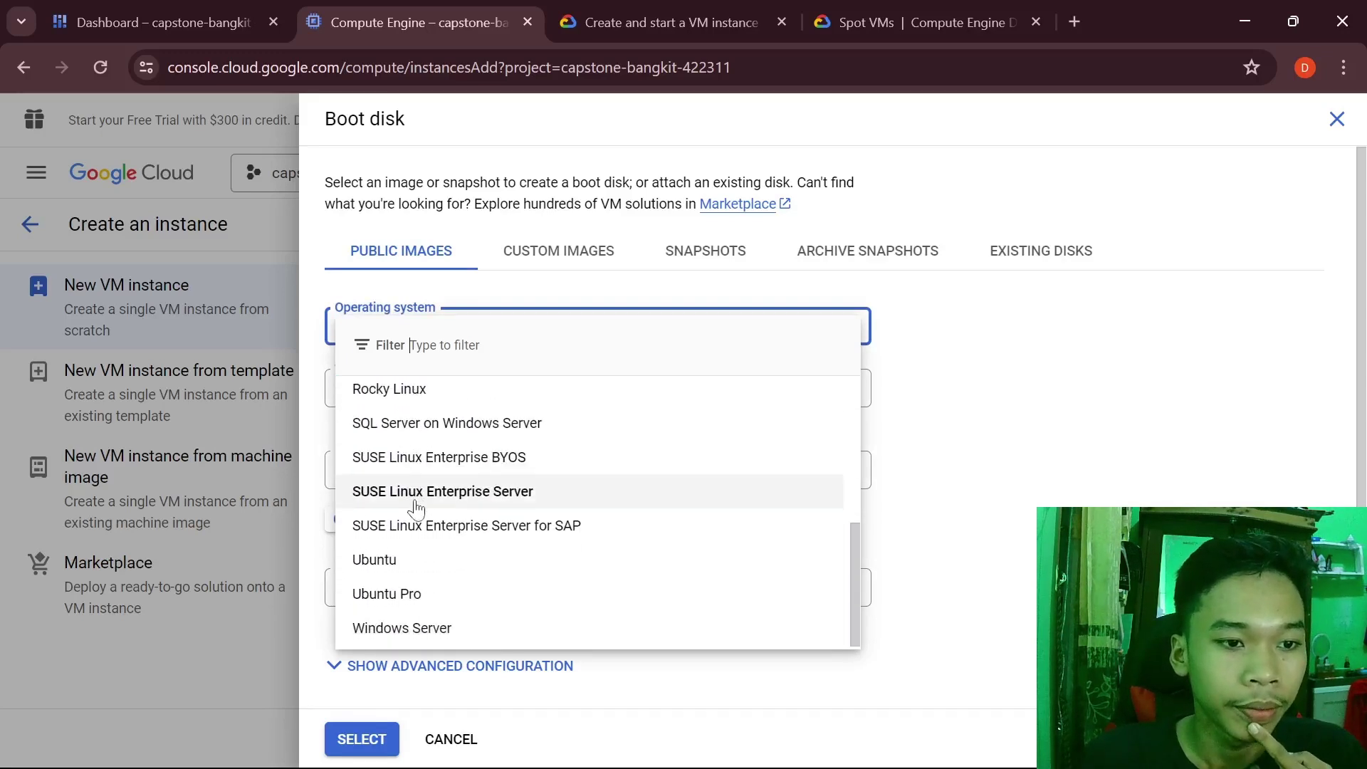
pyautogui.click(432, 562)
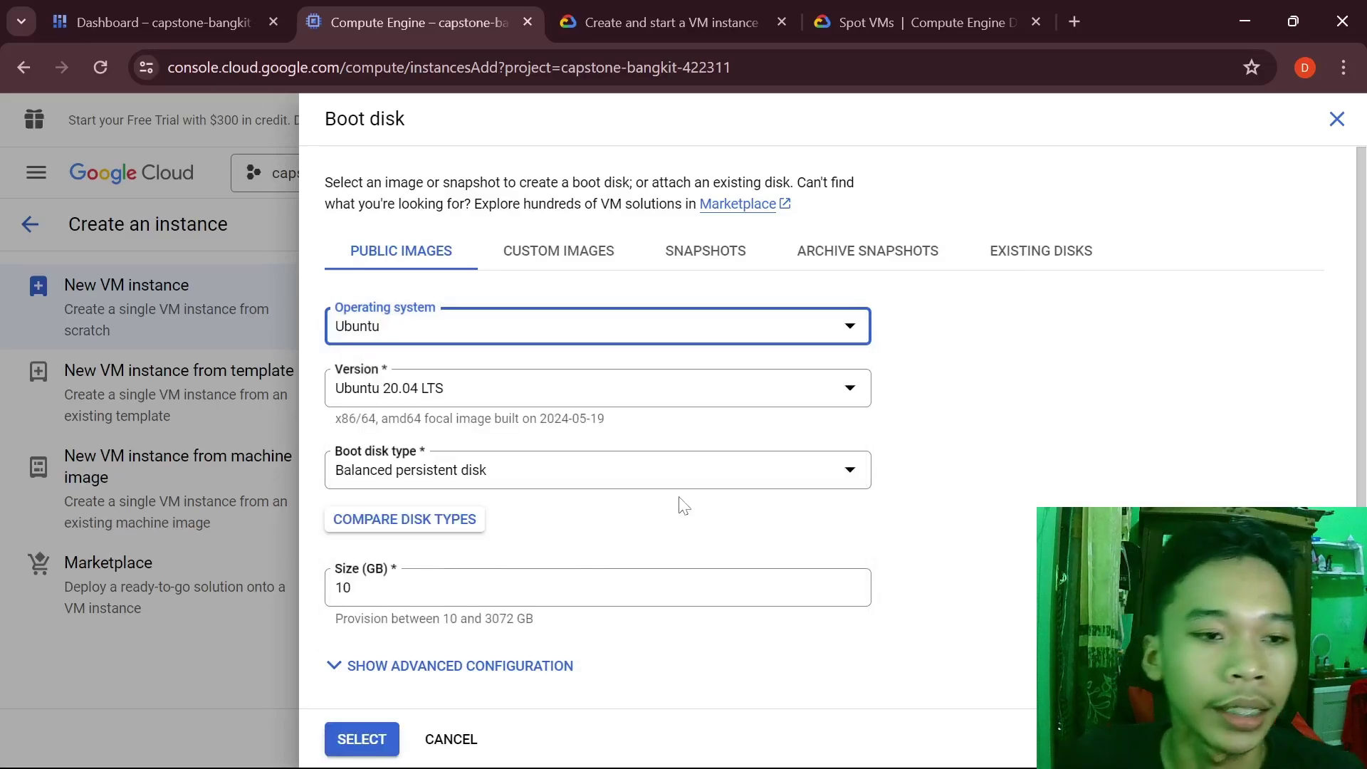
pyautogui.click(551, 392)
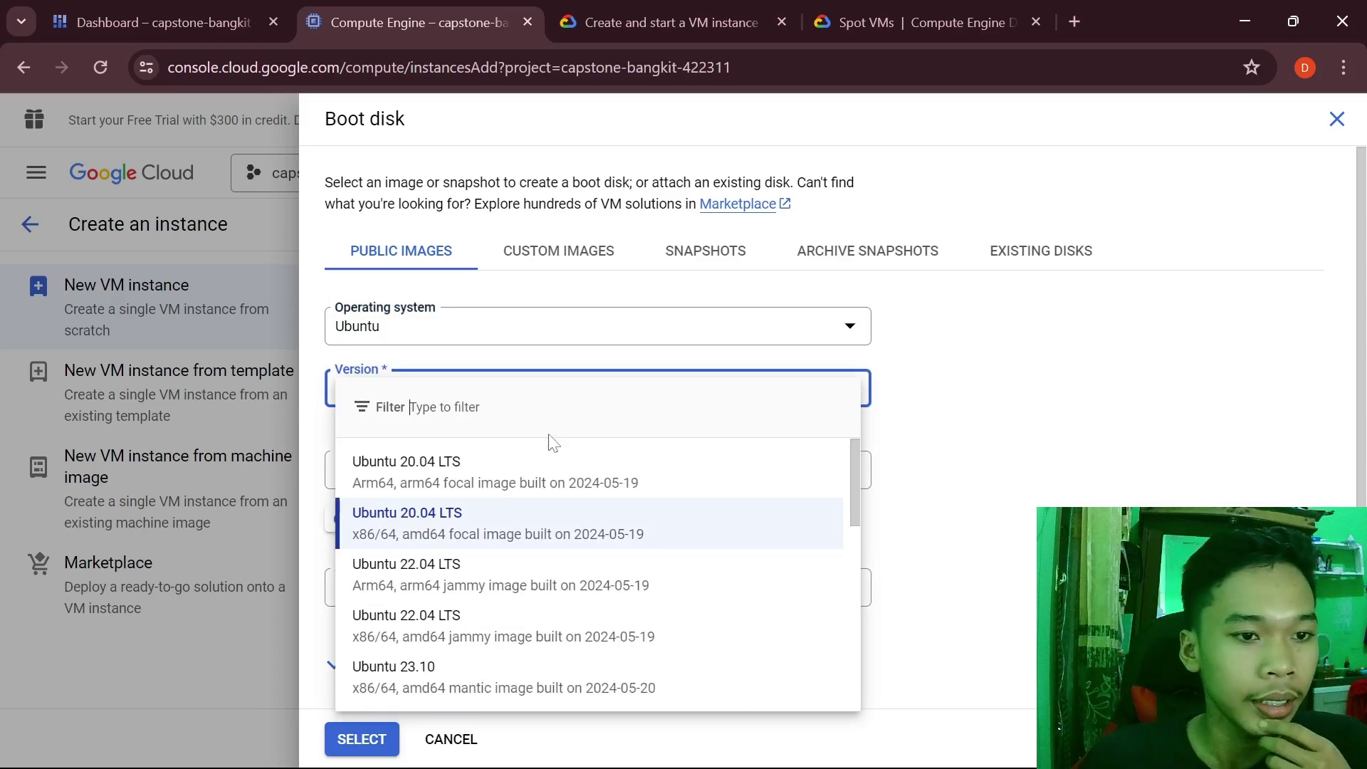
pyautogui.click(461, 535)
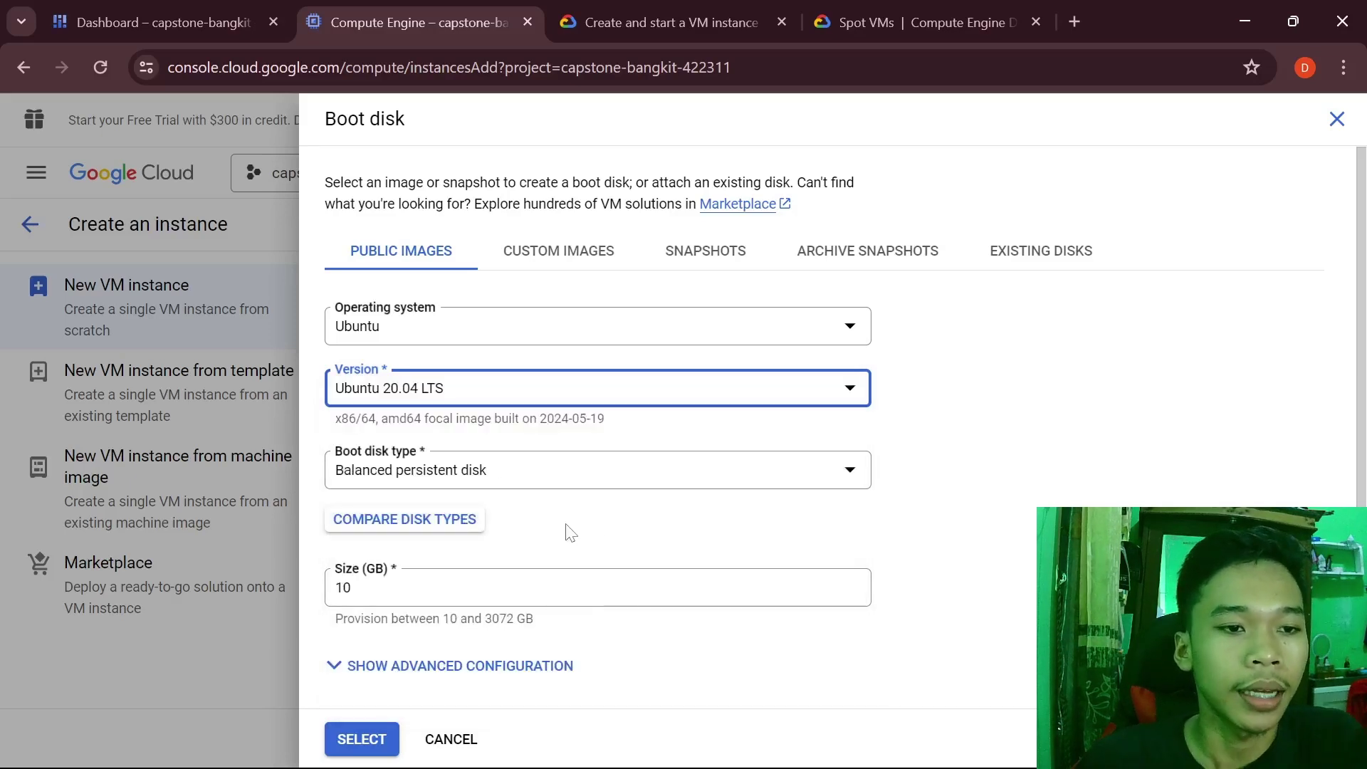
# Look through the available boot disk types and set the type to Standard persistent disk.
pyautogui.click(615, 480)
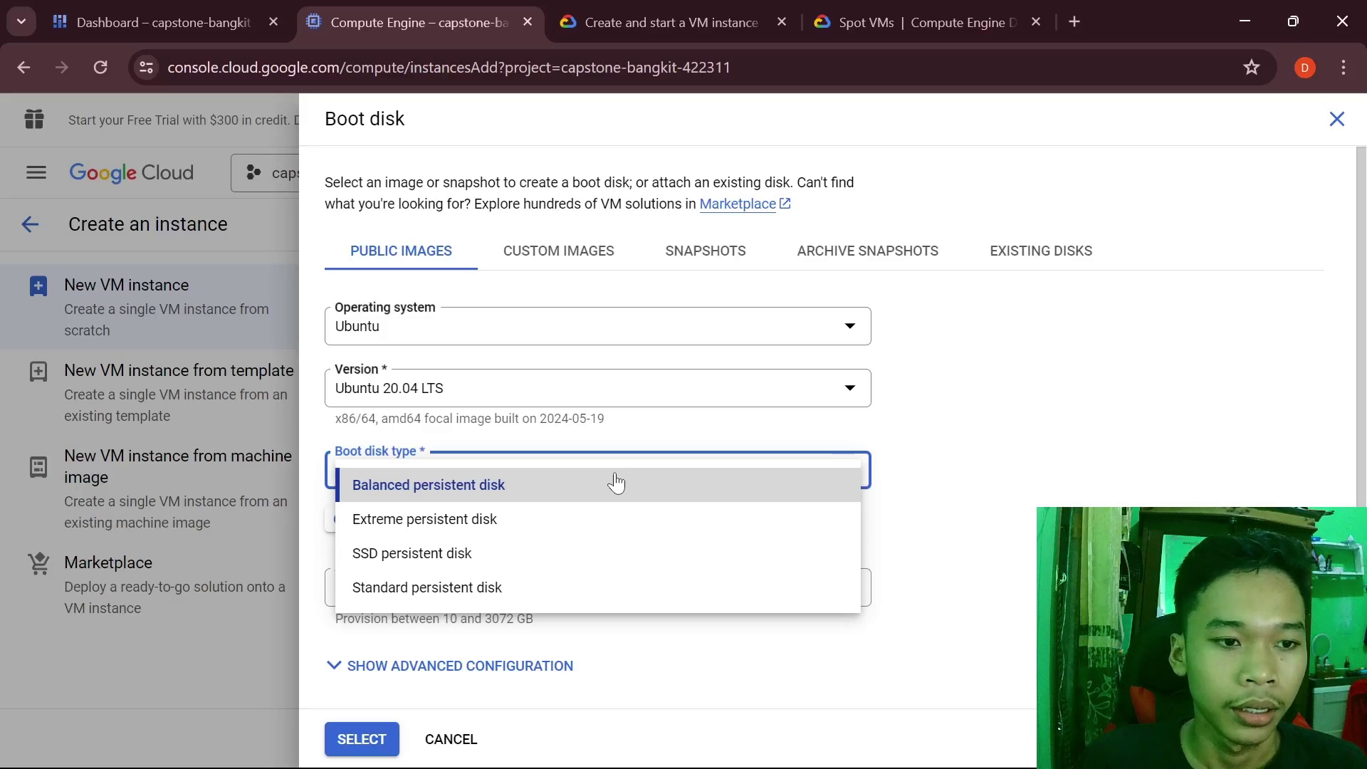
pyautogui.click(616, 483)
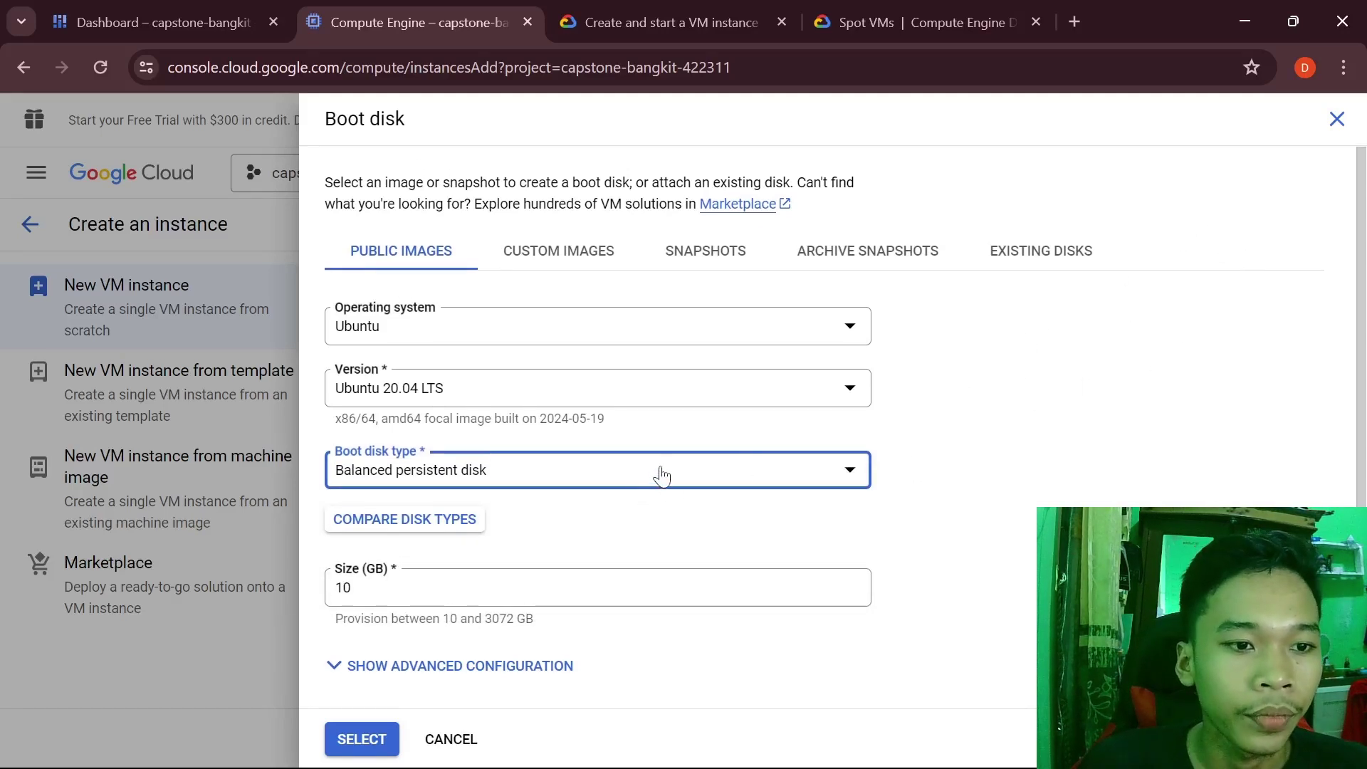
pyautogui.click(734, 481)
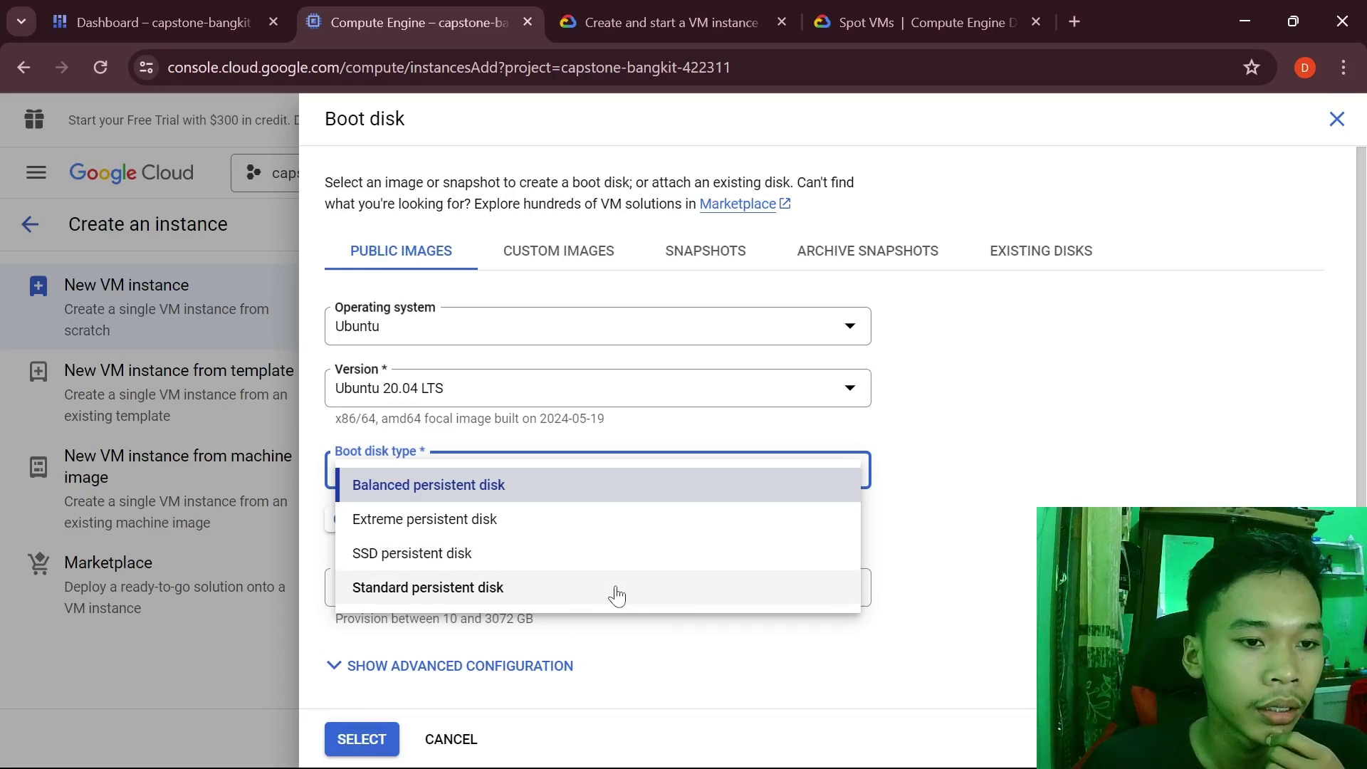
pyautogui.click(602, 491)
pyautogui.click(598, 469)
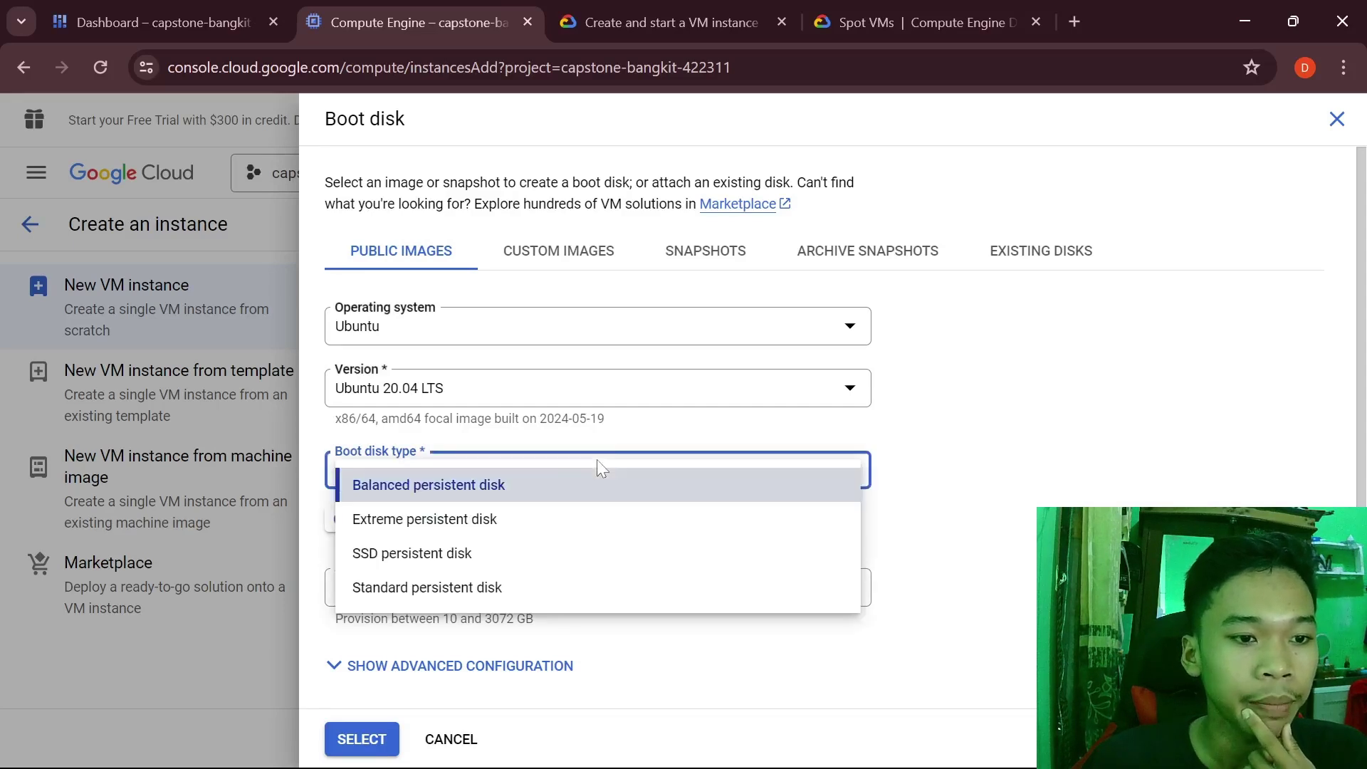
pyautogui.click(543, 591)
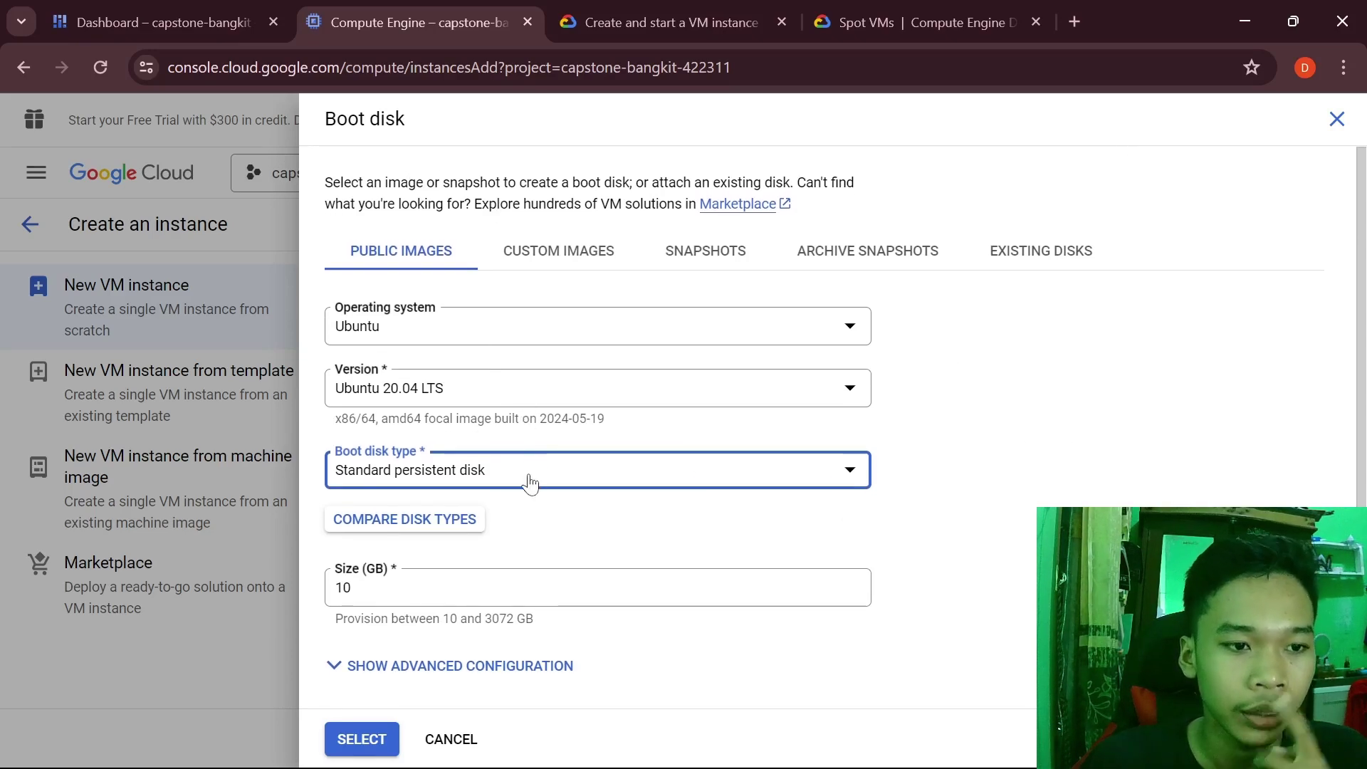
pyautogui.click(556, 483)
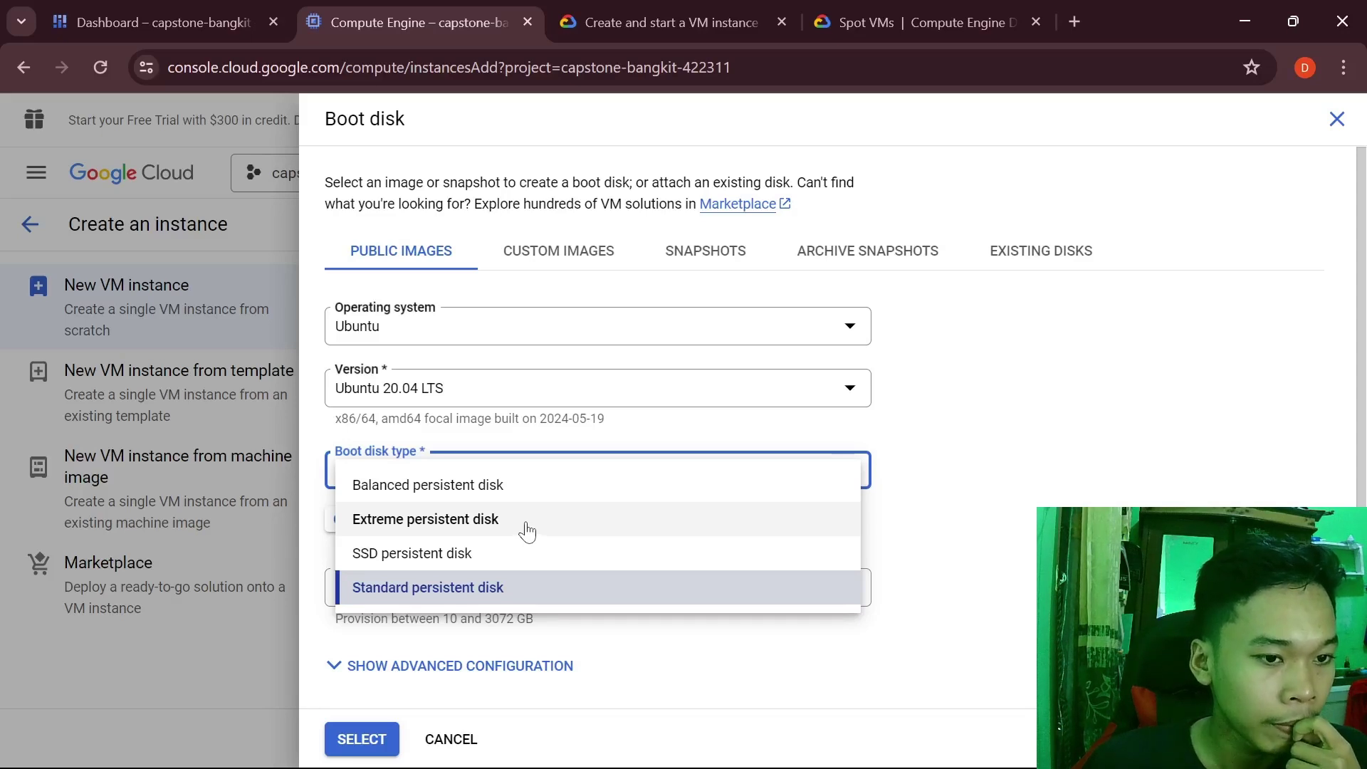
pyautogui.click(503, 591)
# Apply the boot disk configuration with a size of 10 GB and check the monthly estimate and disk summary.
pyautogui.click(573, 580)
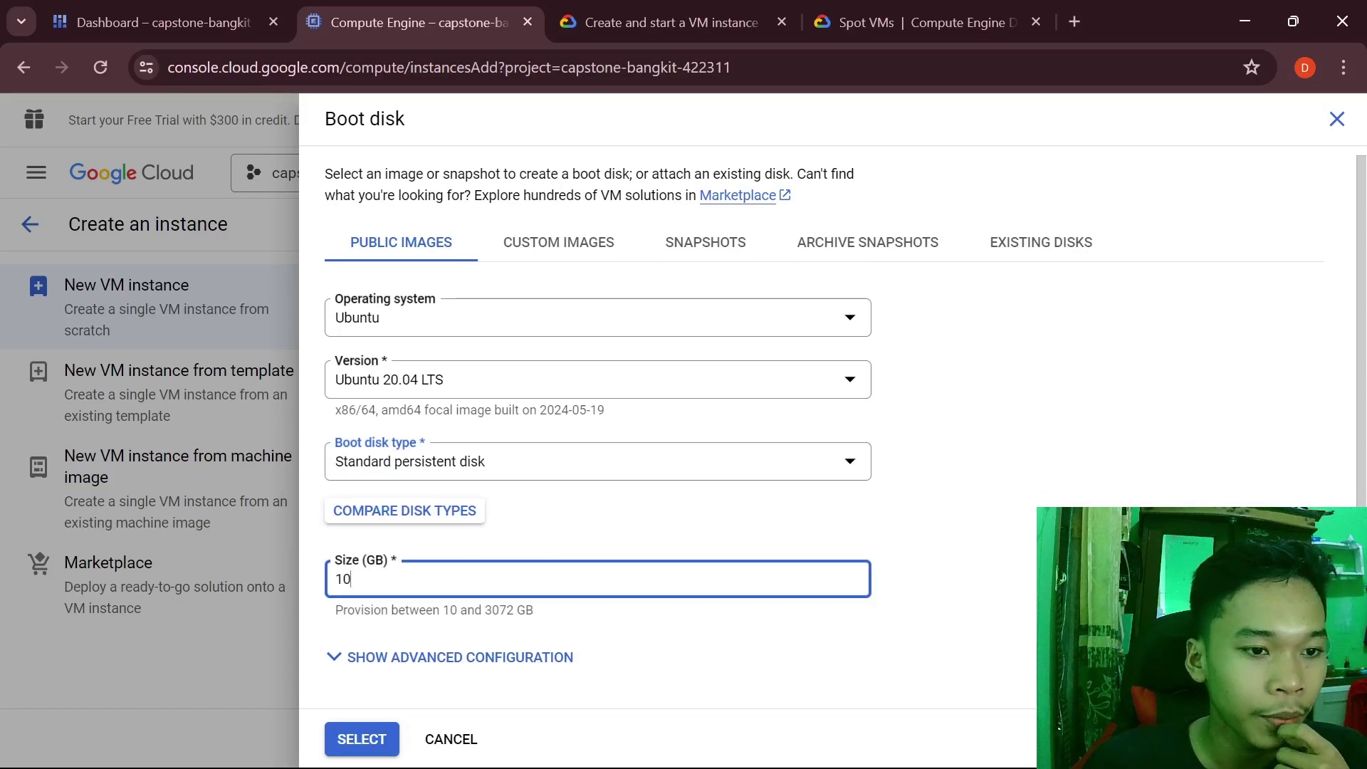
pyautogui.moveTo(573, 580); pyautogui.dragTo(312, 580)
pyautogui.write('10')
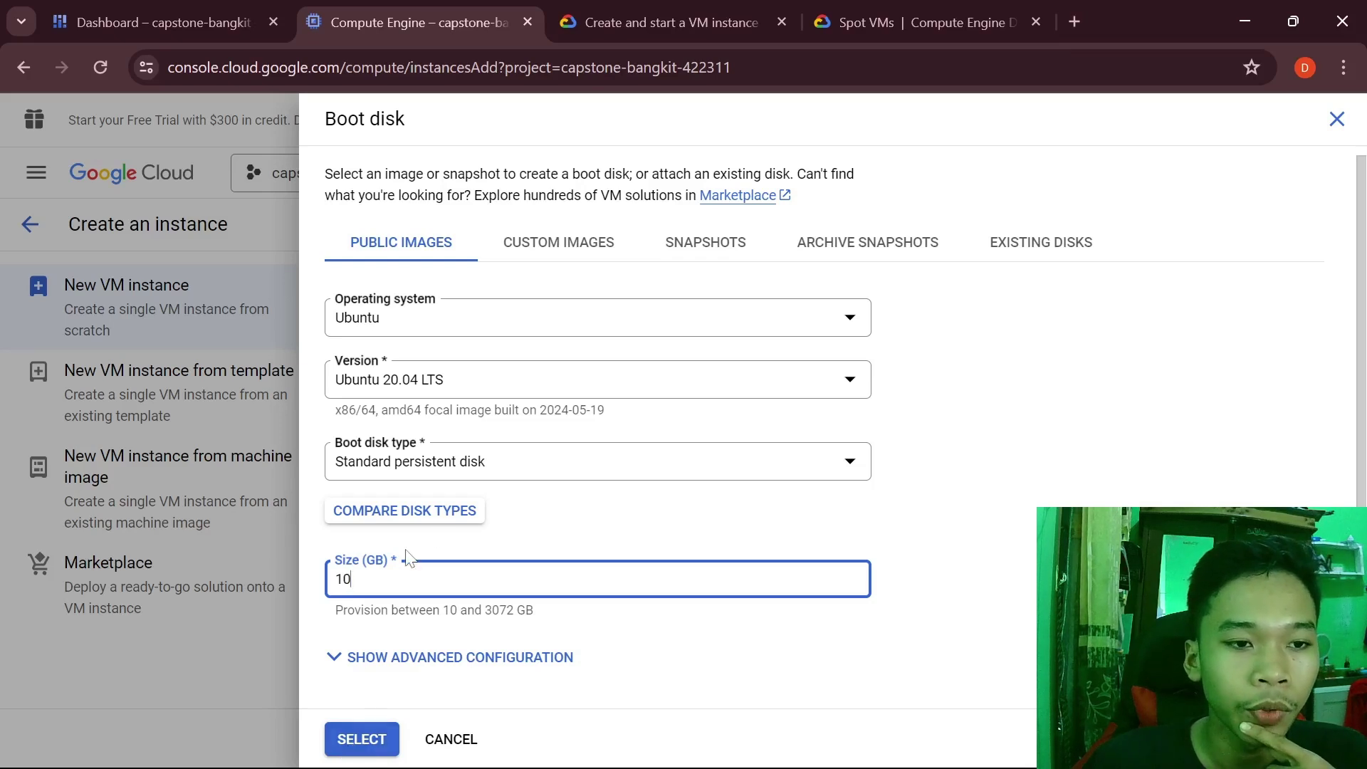
pyautogui.click(375, 744)
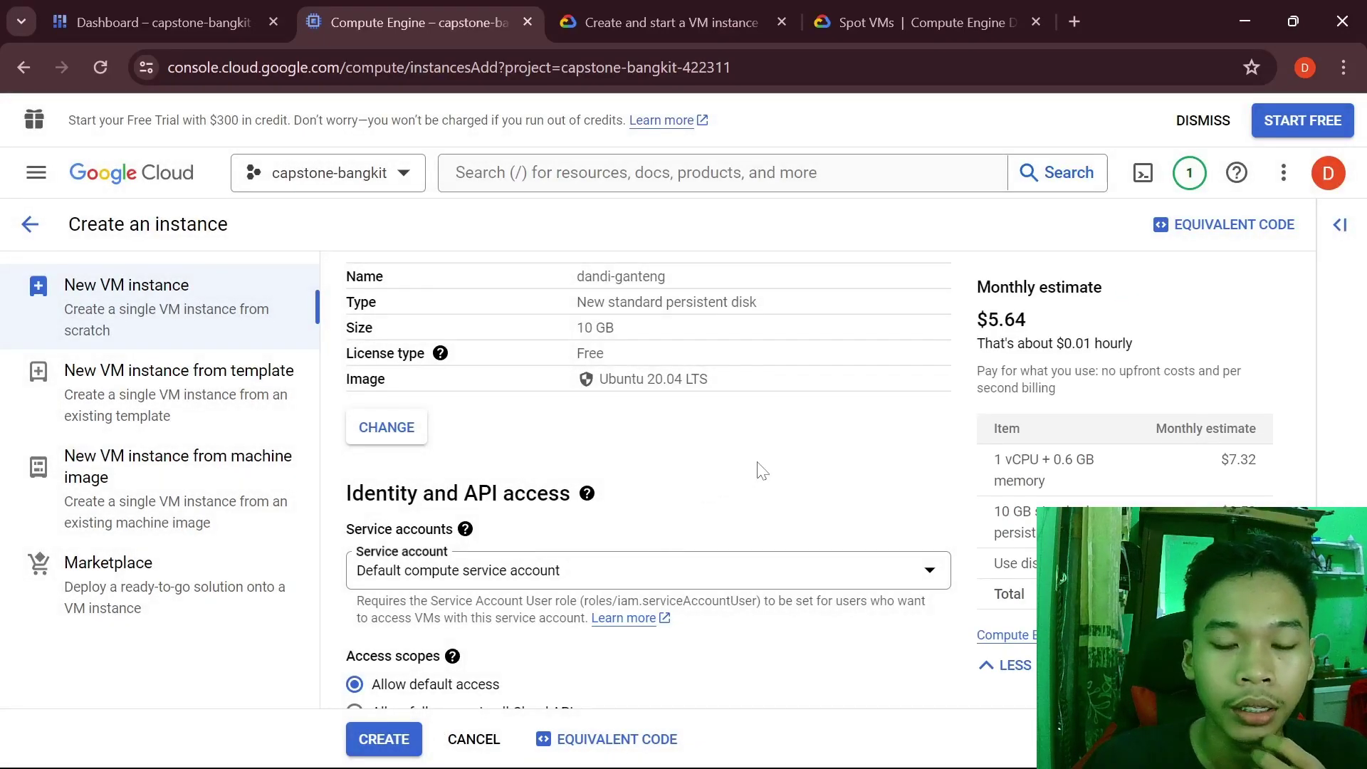
pyautogui.doubleClick(1012, 320)
pyautogui.click(1082, 530)
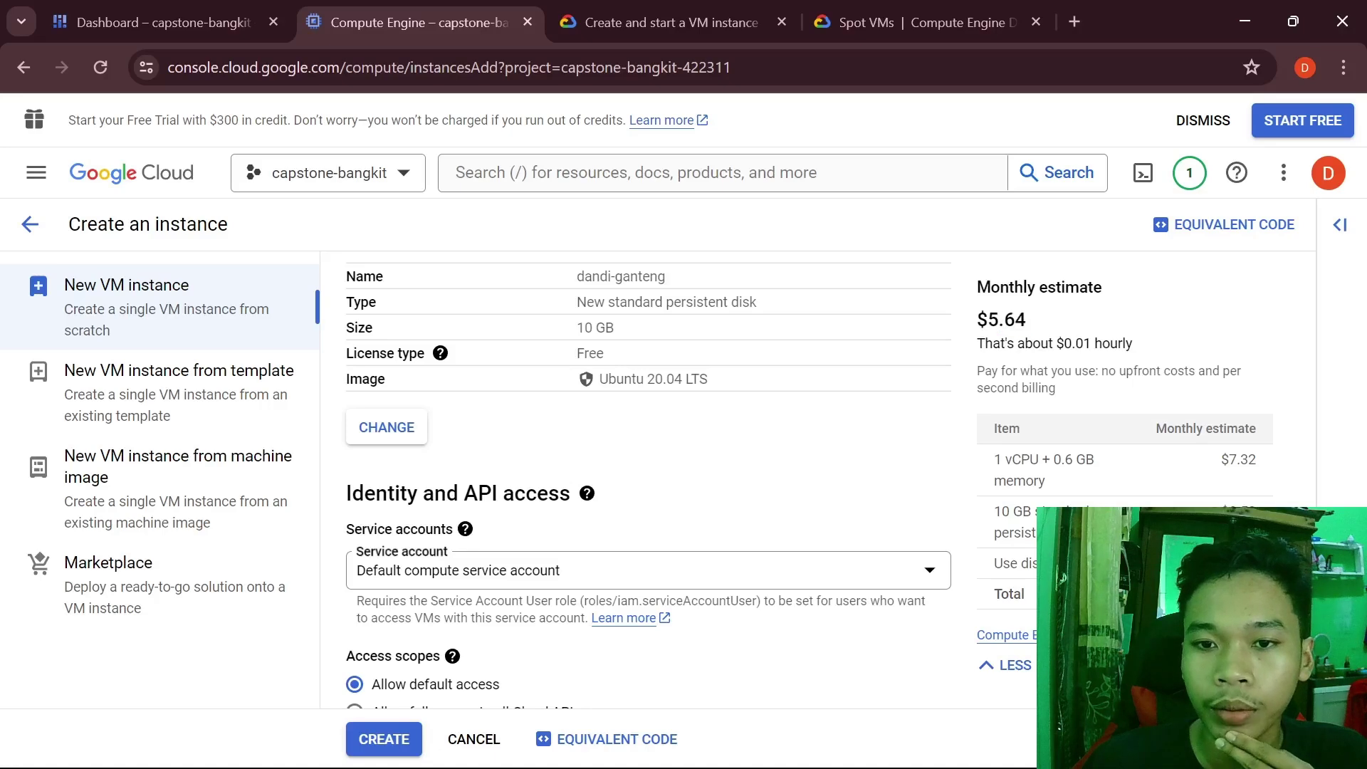
pyautogui.scroll(-5, 933, 396)
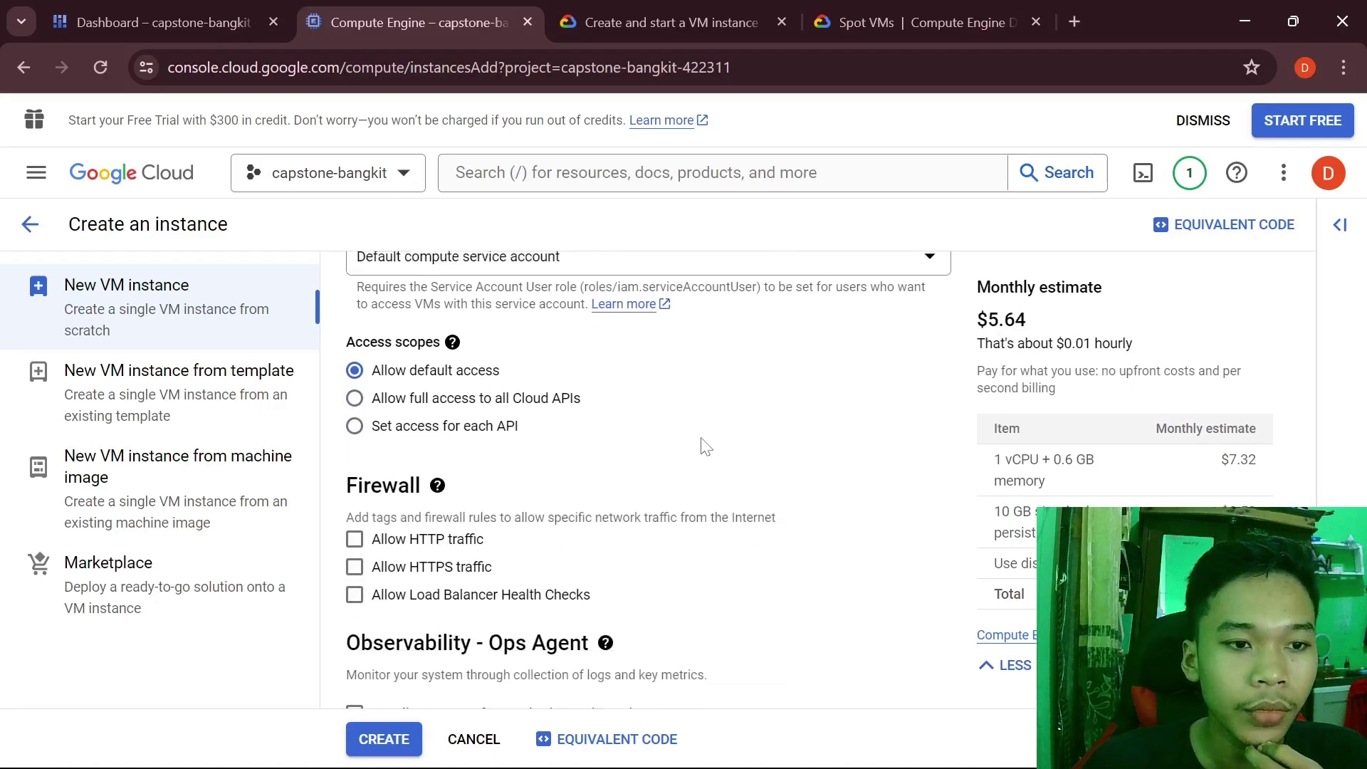
pyautogui.scroll(6, 701, 446)
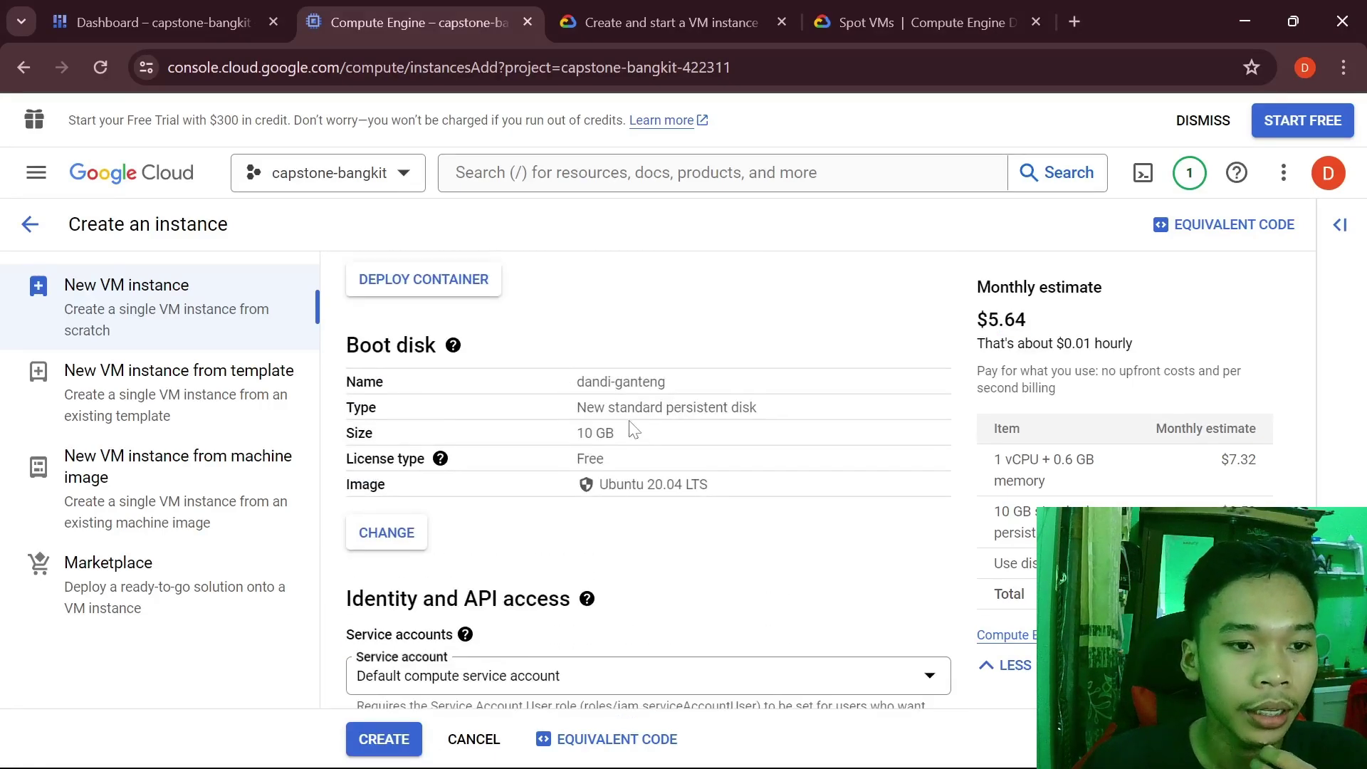
# Allow HTTP traffic in the instance's firewall settings.
pyautogui.scroll(-2, 633, 429)
pyautogui.scroll(-3, 632, 427)
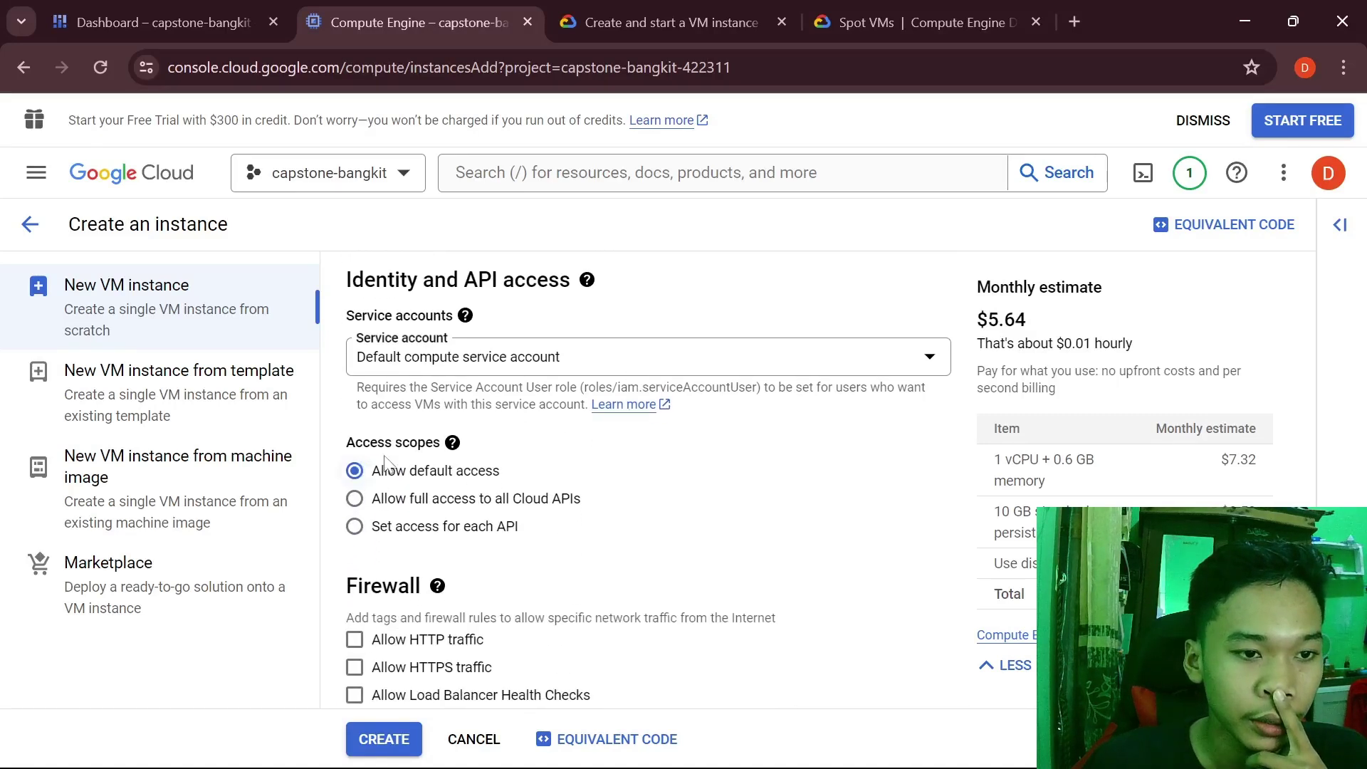
pyautogui.scroll(-2, 548, 487)
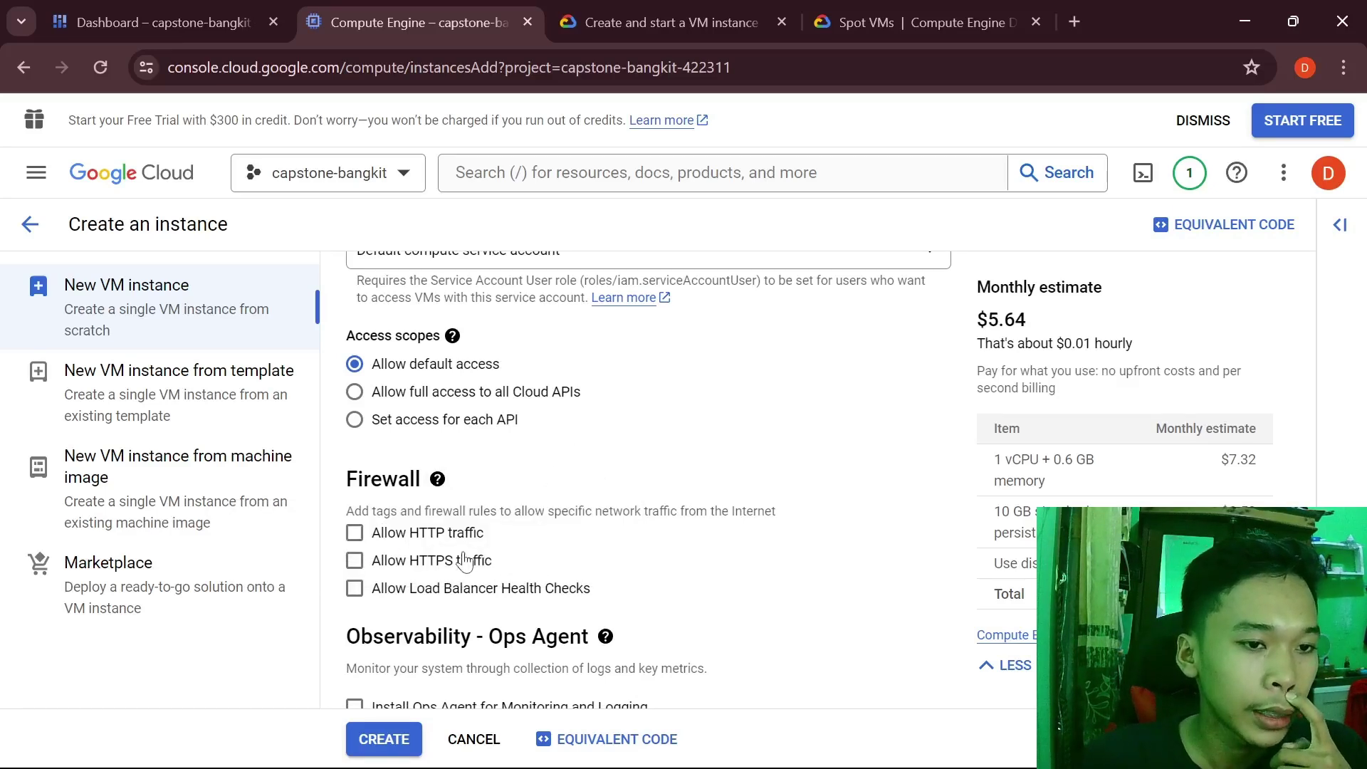
pyautogui.click(348, 540)
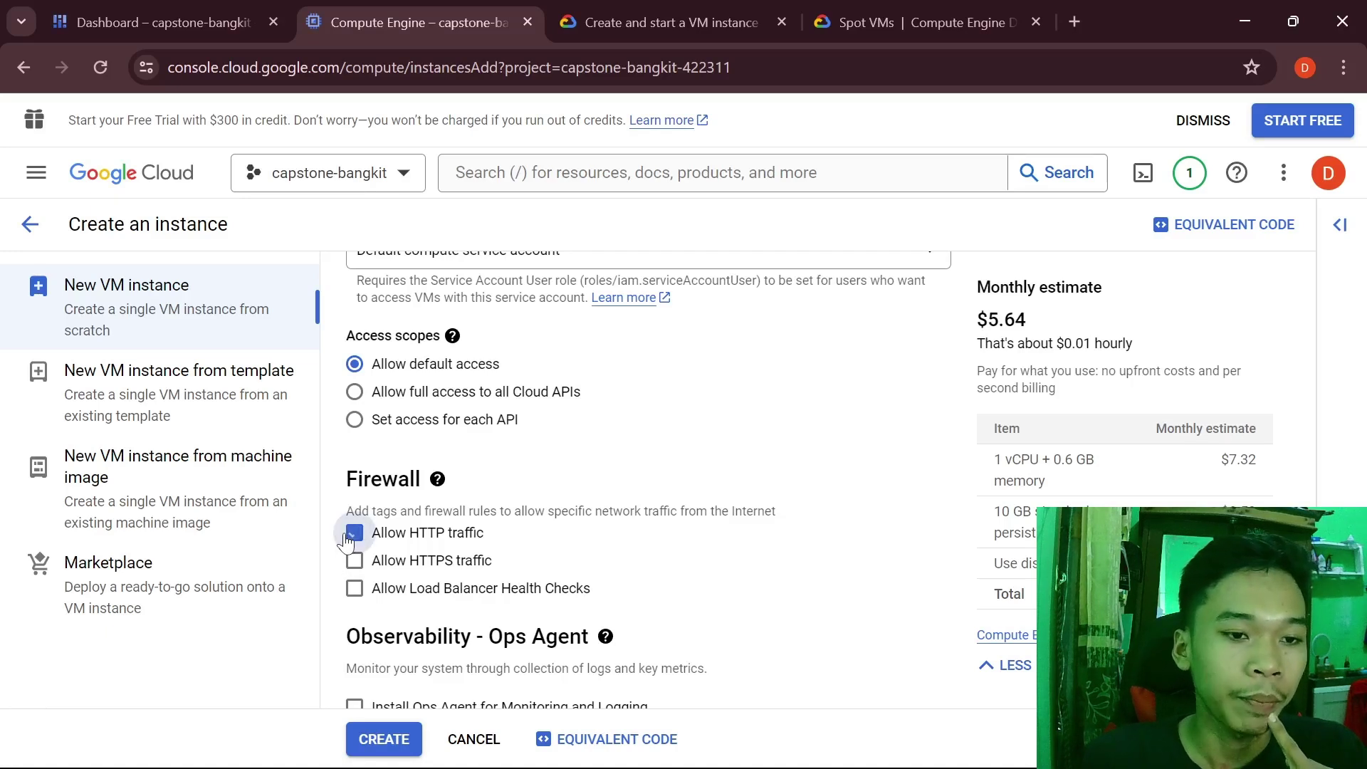
pyautogui.click(354, 545)
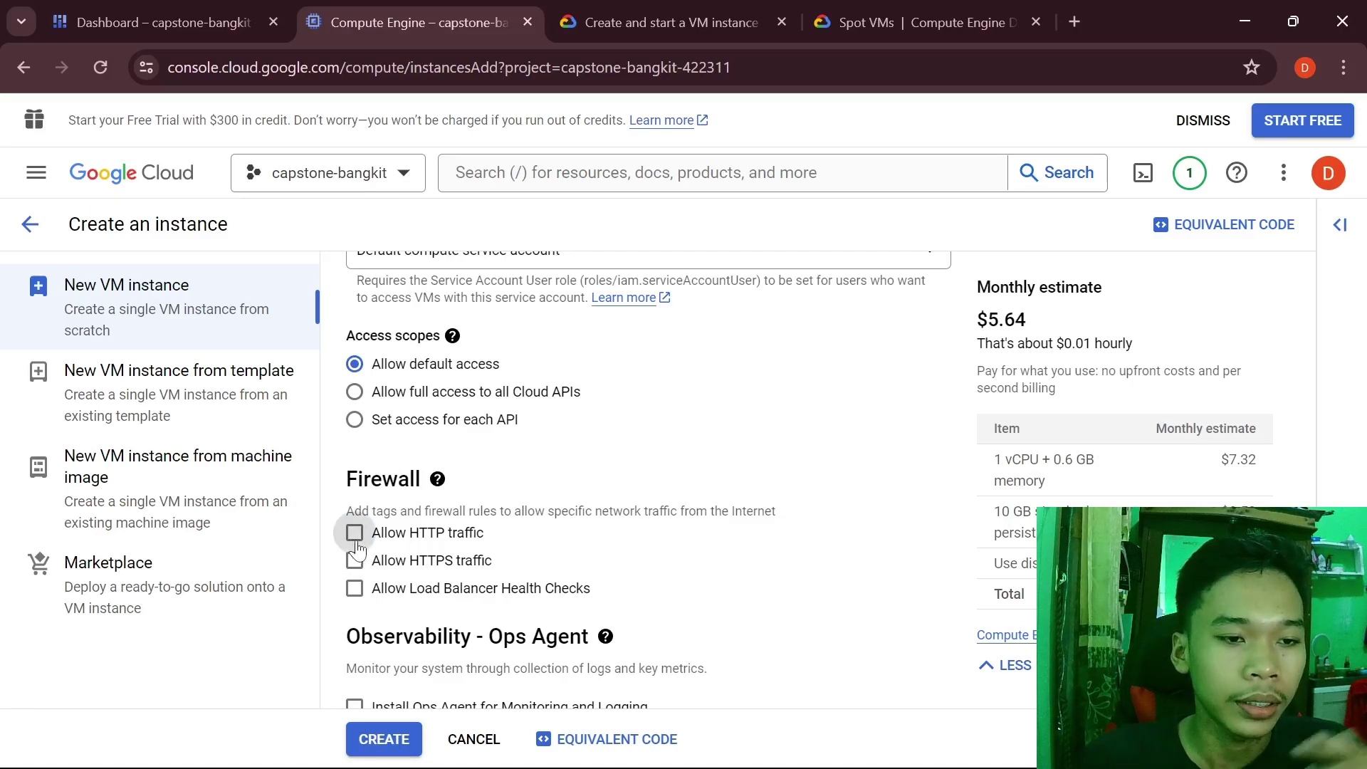
pyautogui.click(358, 546)
pyautogui.click(363, 550)
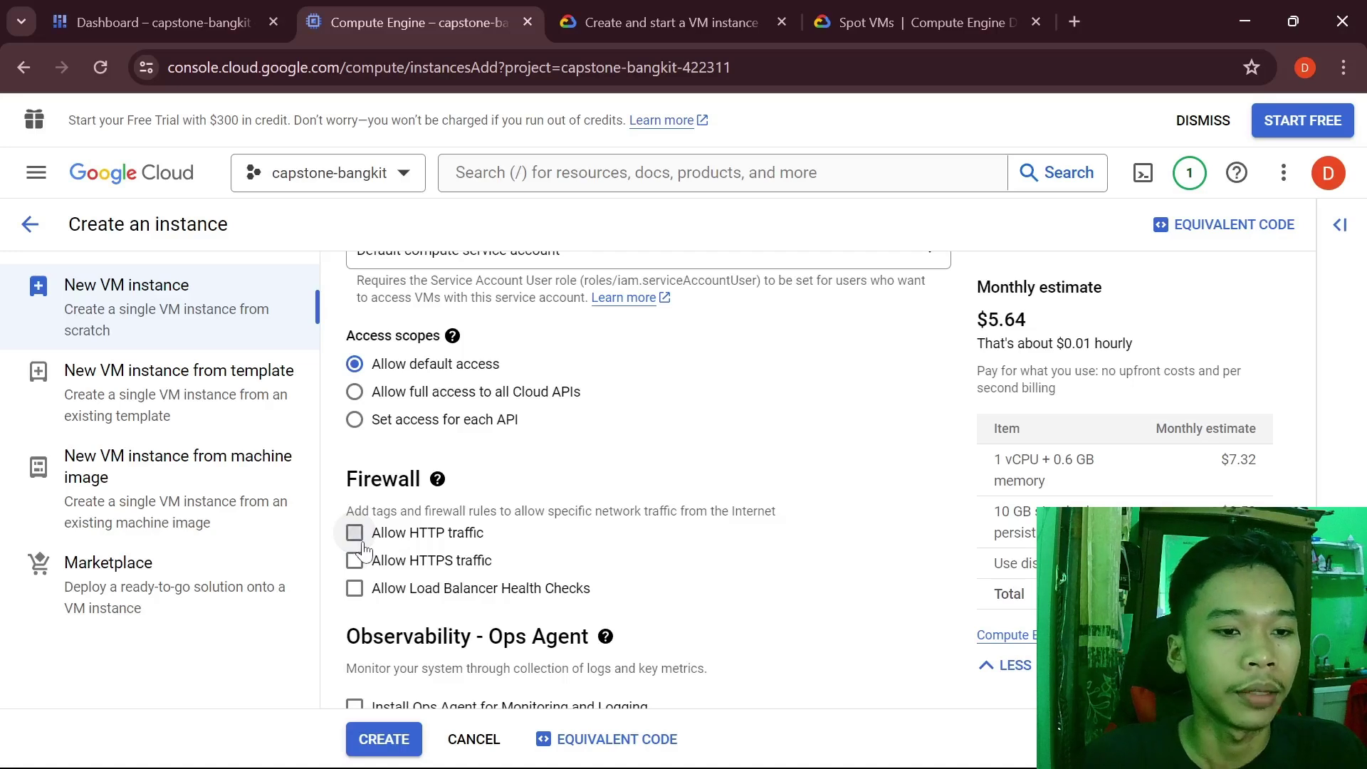
pyautogui.click(363, 548)
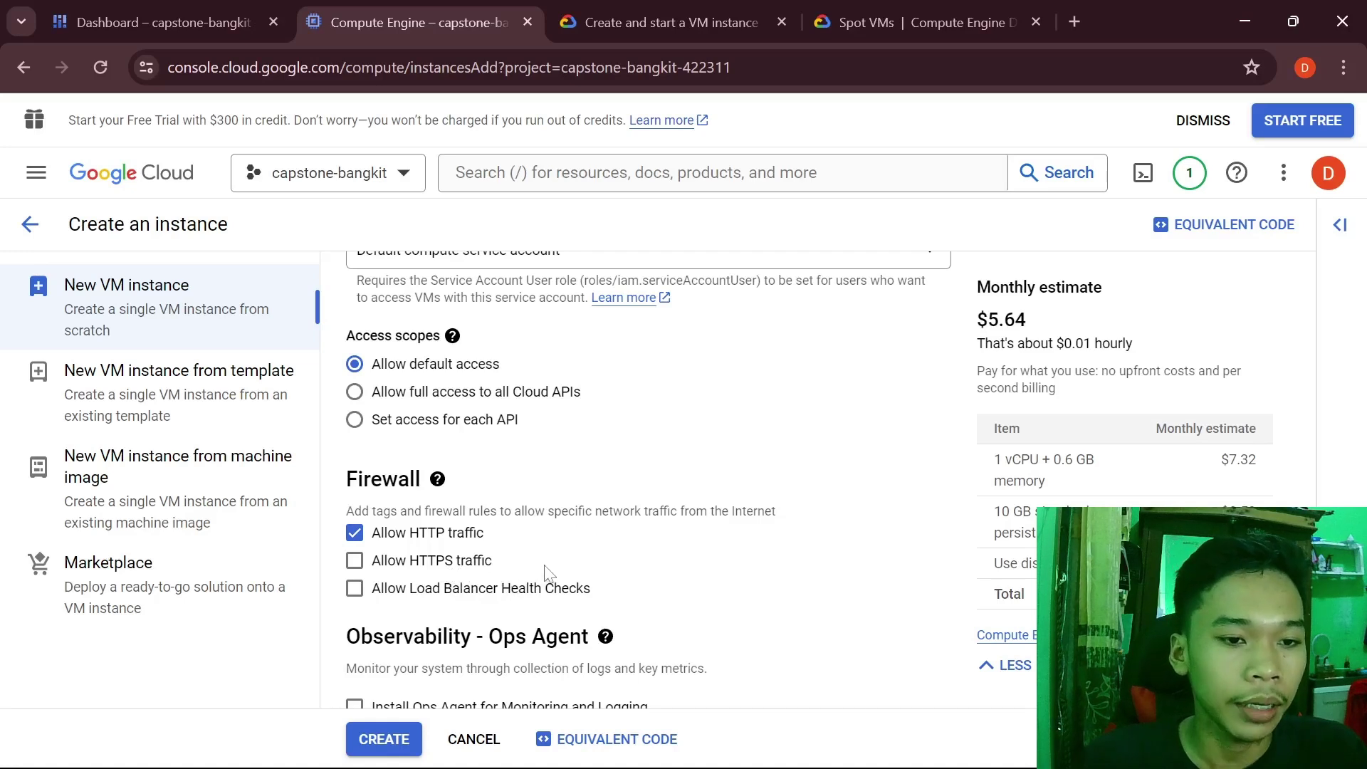
# Examine the advanced networking options, including network tags, hostname, network bandwidth and network interfaces.
pyautogui.scroll(-2, 551, 569)
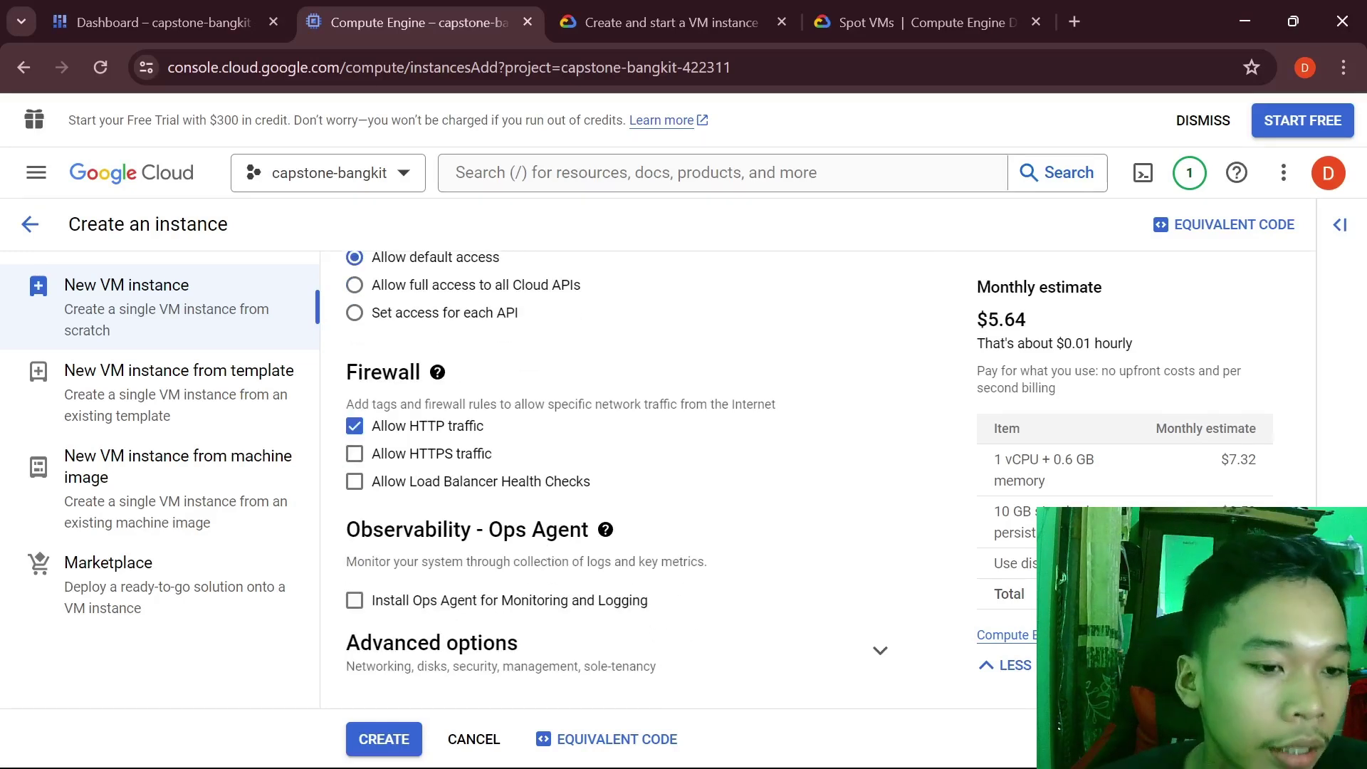
pyautogui.click(757, 631)
pyautogui.scroll(-3, 720, 580)
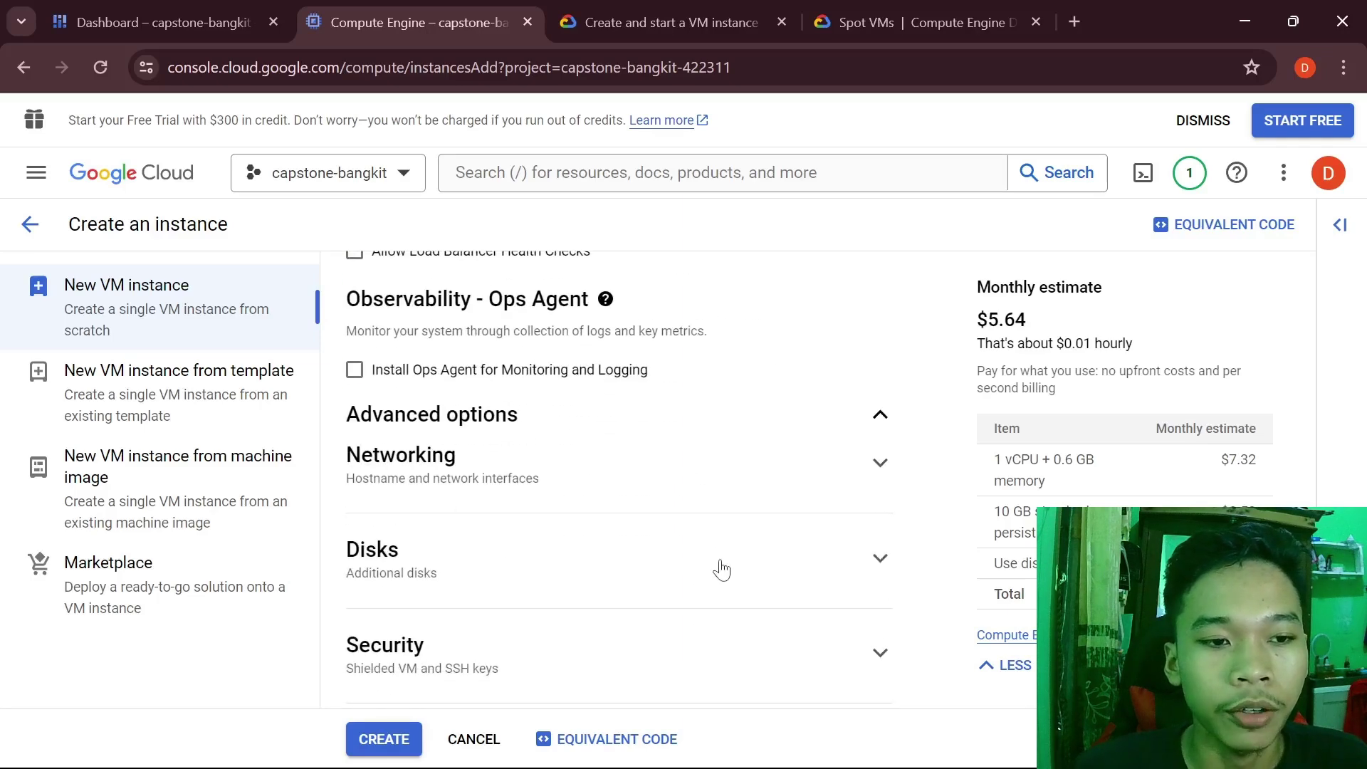
pyautogui.click(785, 496)
pyautogui.scroll(-1, 712, 484)
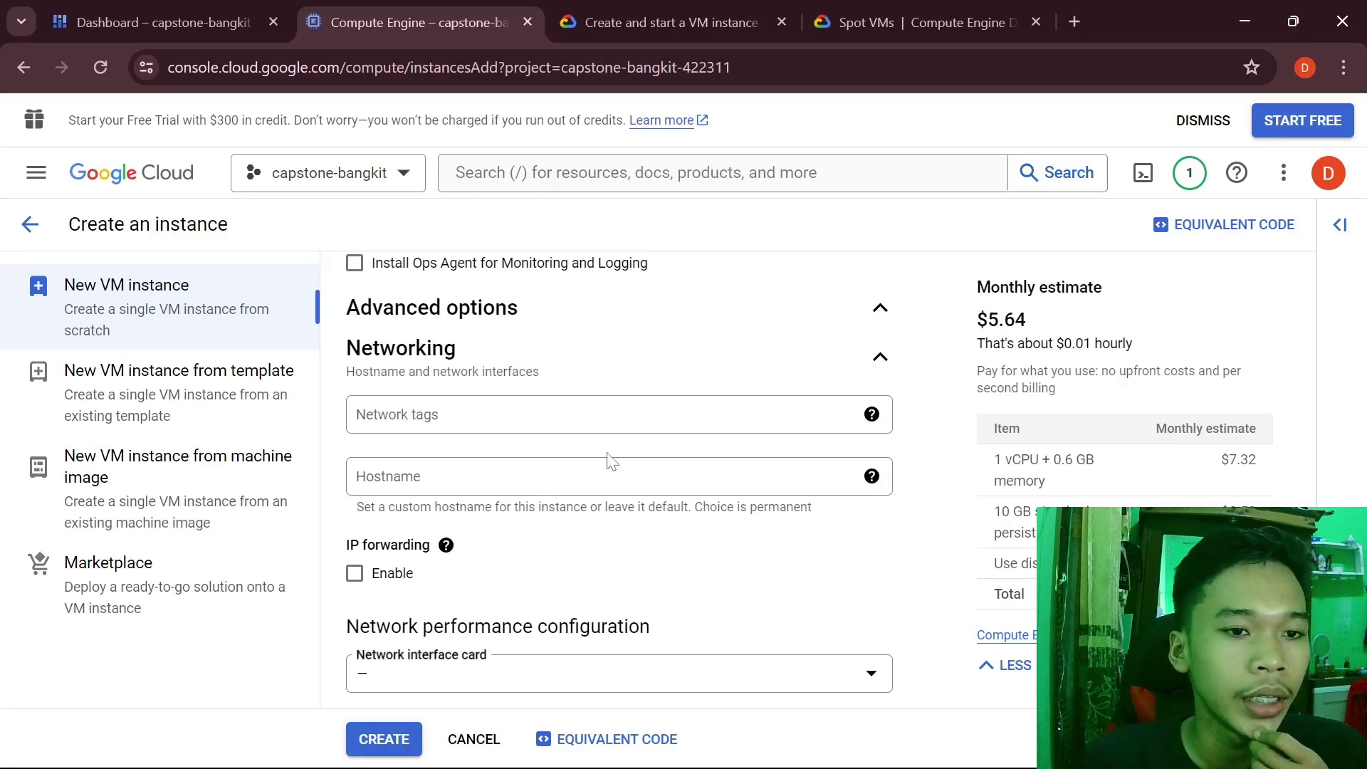
pyautogui.click(570, 416)
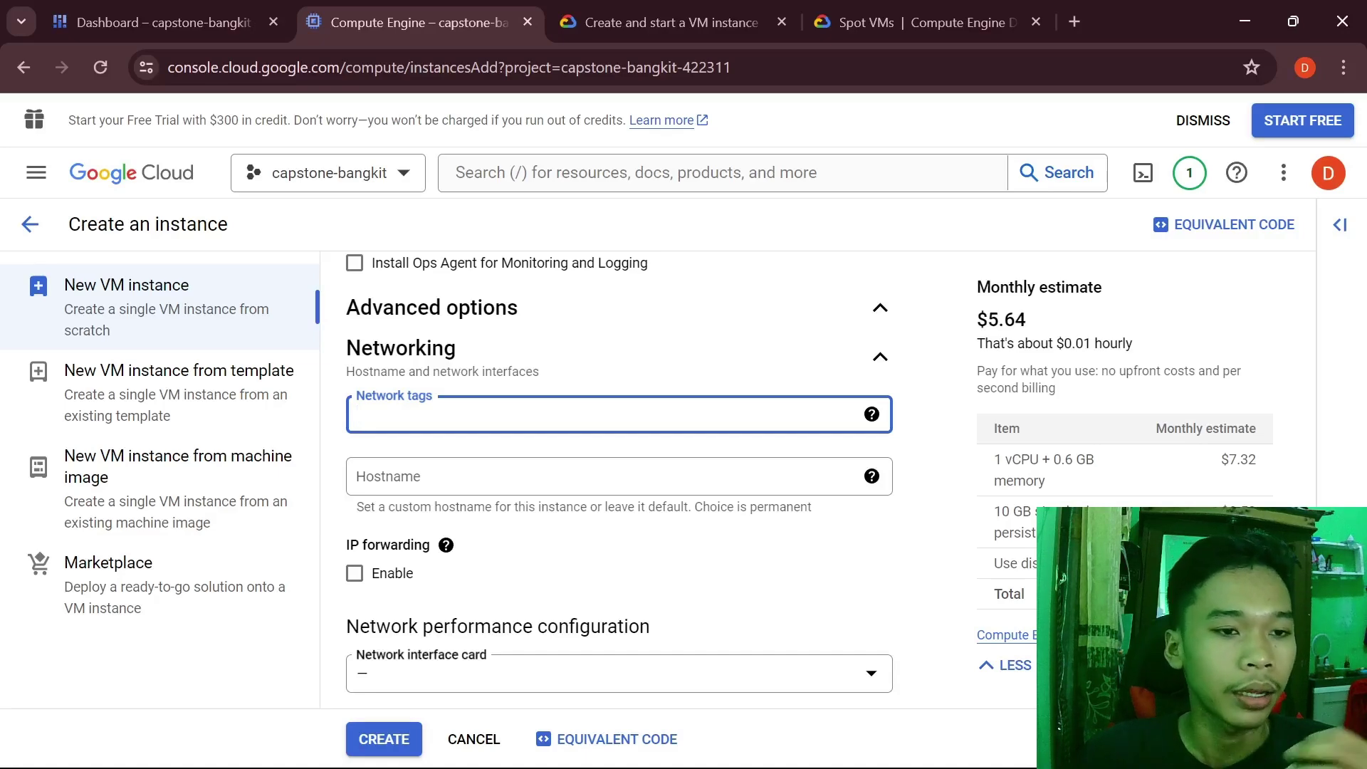
pyautogui.scroll(-3, 501, 468)
pyautogui.scroll(3, 500, 468)
pyautogui.click(500, 470)
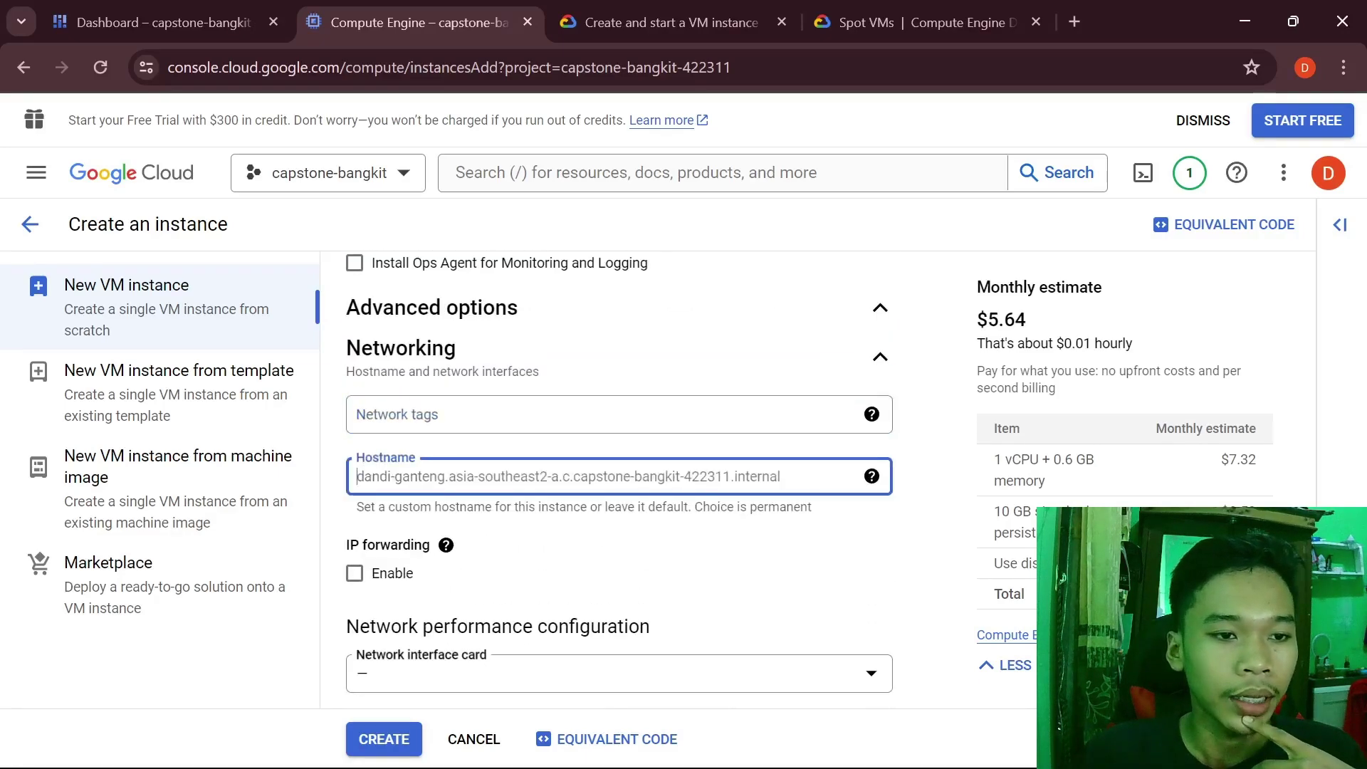
pyautogui.scroll(-2, 502, 476)
pyautogui.scroll(-5, 508, 463)
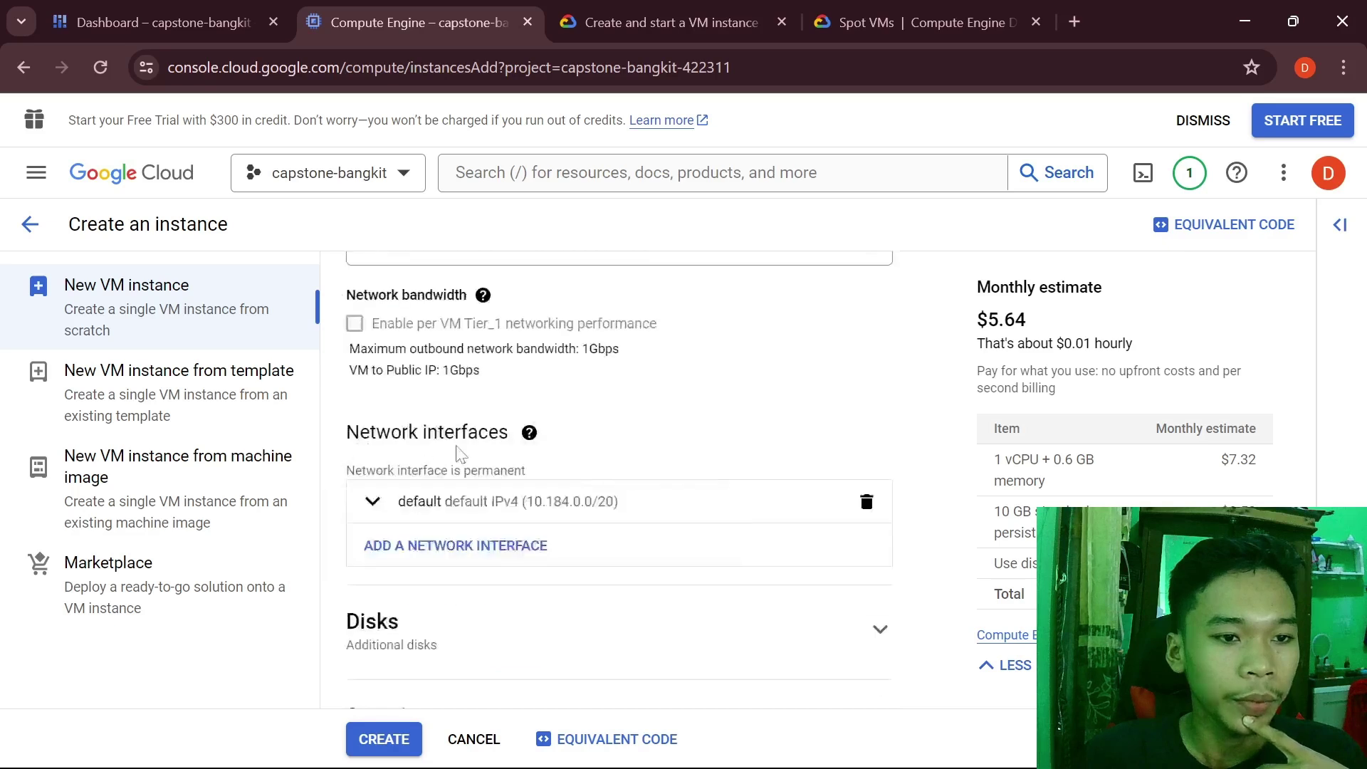
# Open the default network interface for editing and select the default network with the default IPv4 (10.184.0.0/20) subnetwork.
pyautogui.click(372, 501)
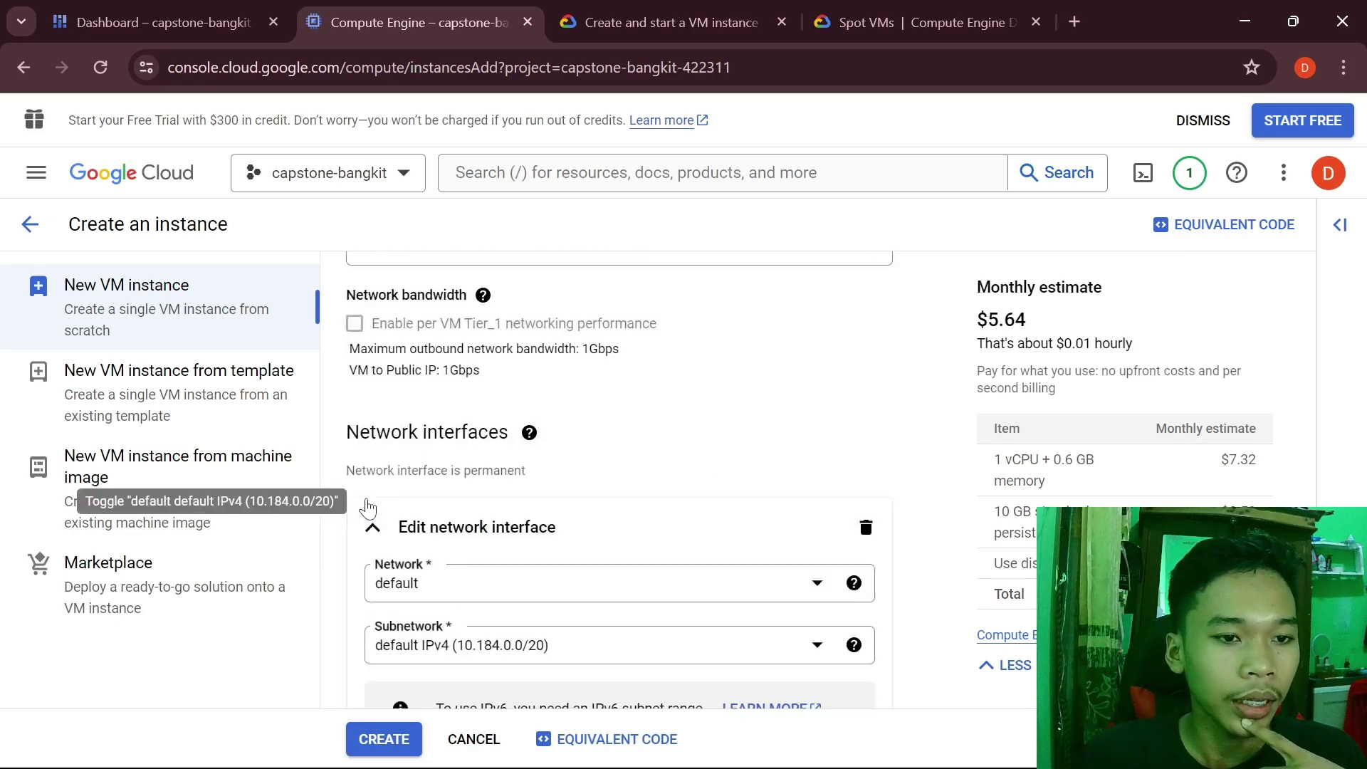
pyautogui.scroll(-2, 524, 562)
pyautogui.click(744, 487)
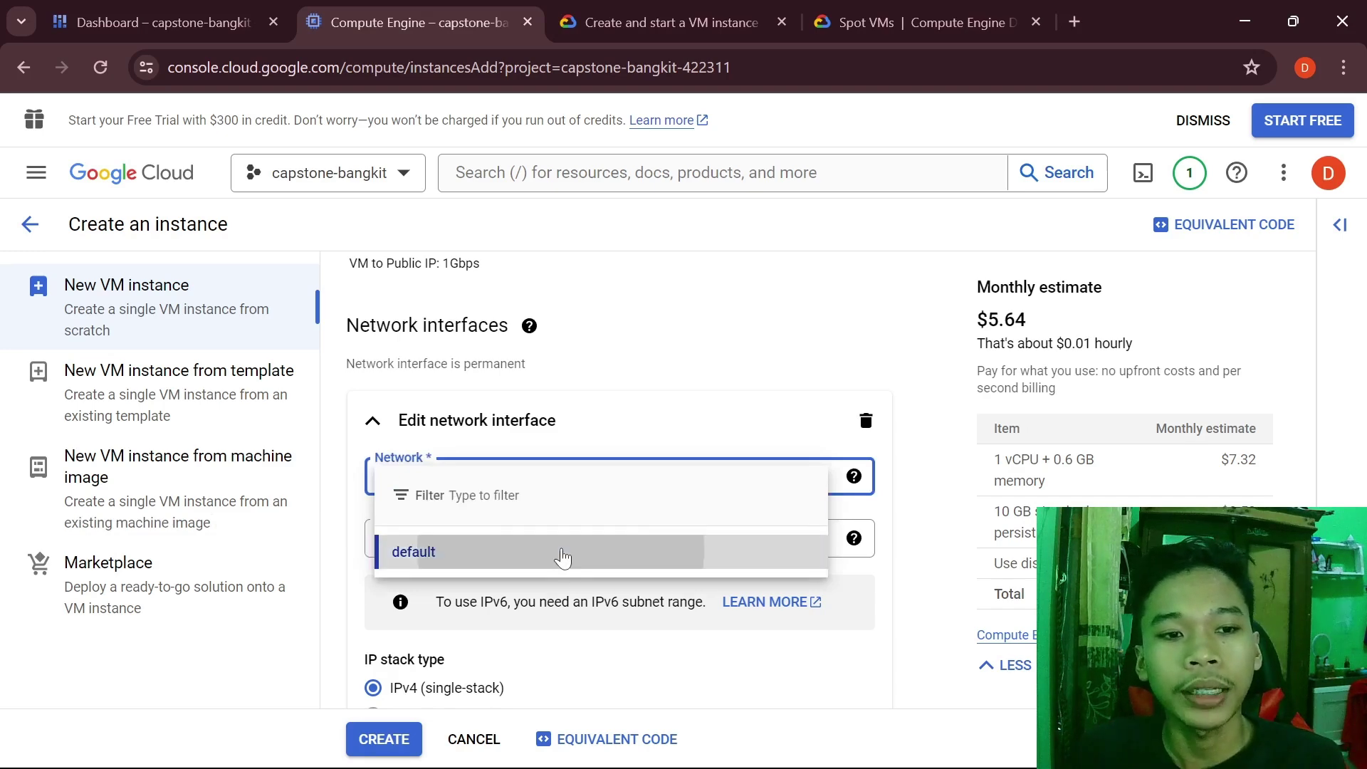
pyautogui.click(566, 555)
pyautogui.click(611, 546)
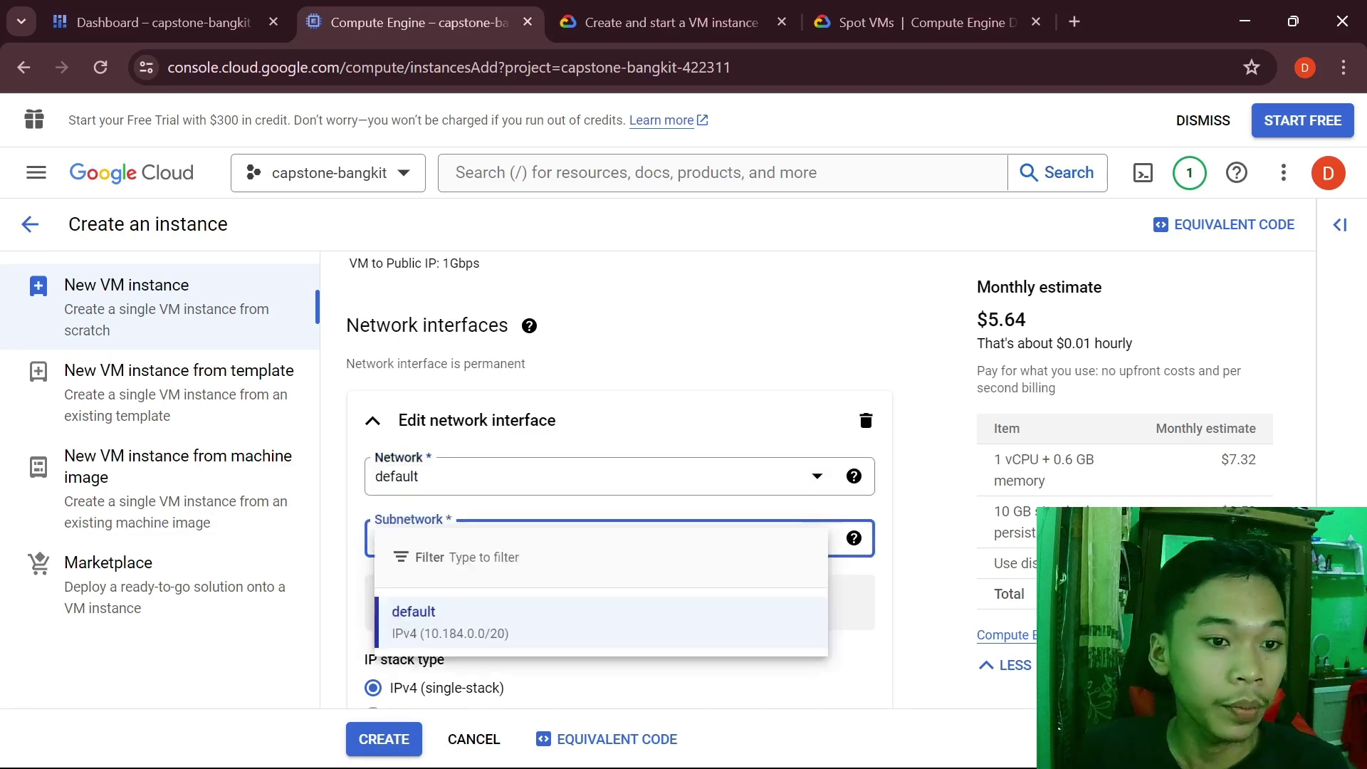
pyautogui.click(539, 628)
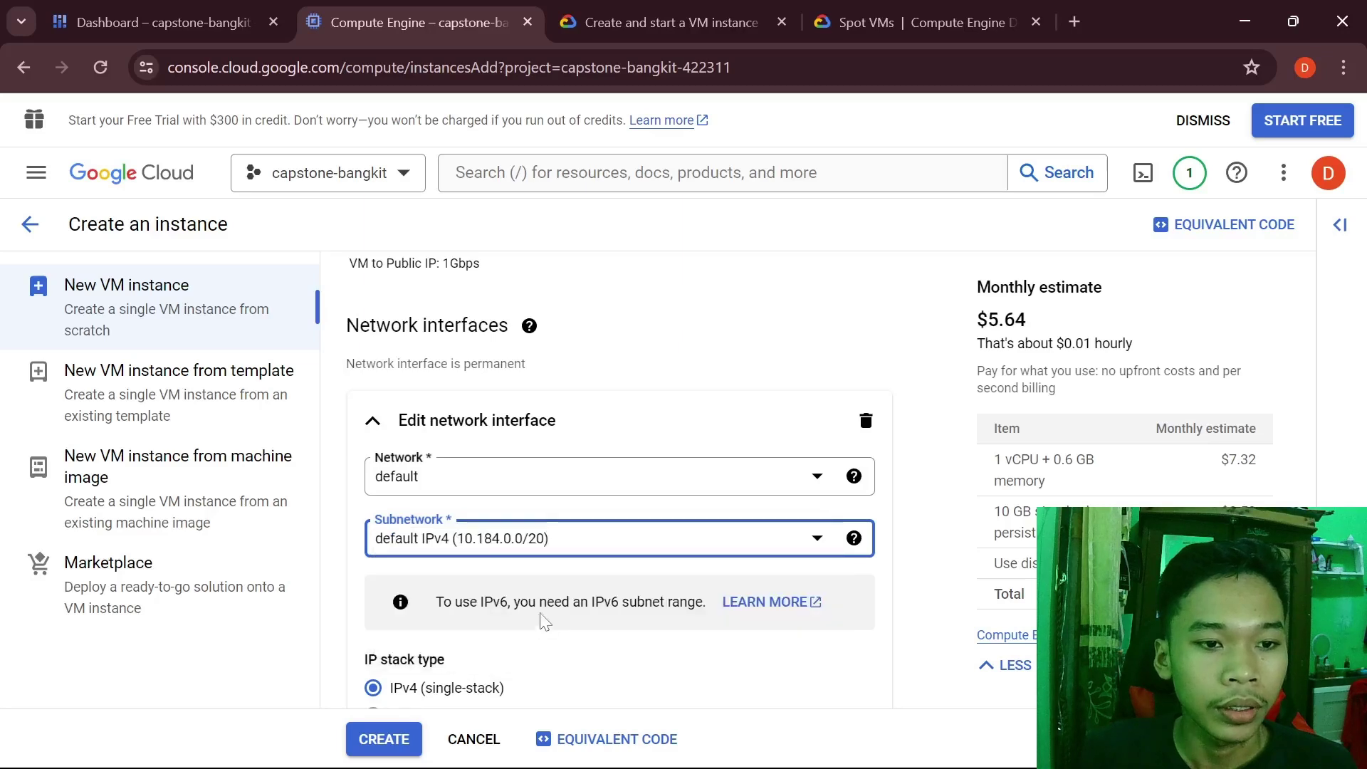
# Examine the network interface's IP stack type and the available options for its primary internal IPv4 address.
pyautogui.scroll(-3, 573, 545)
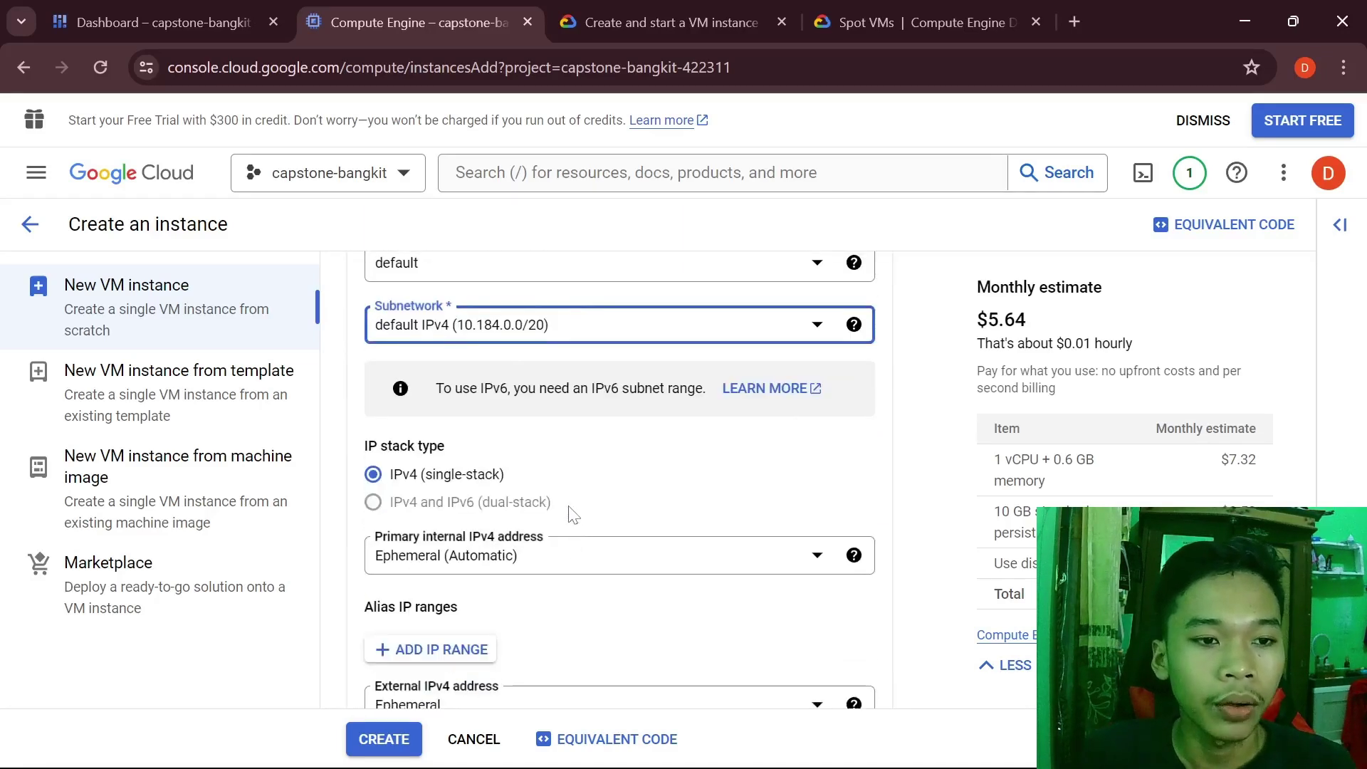
pyautogui.scroll(2, 579, 496)
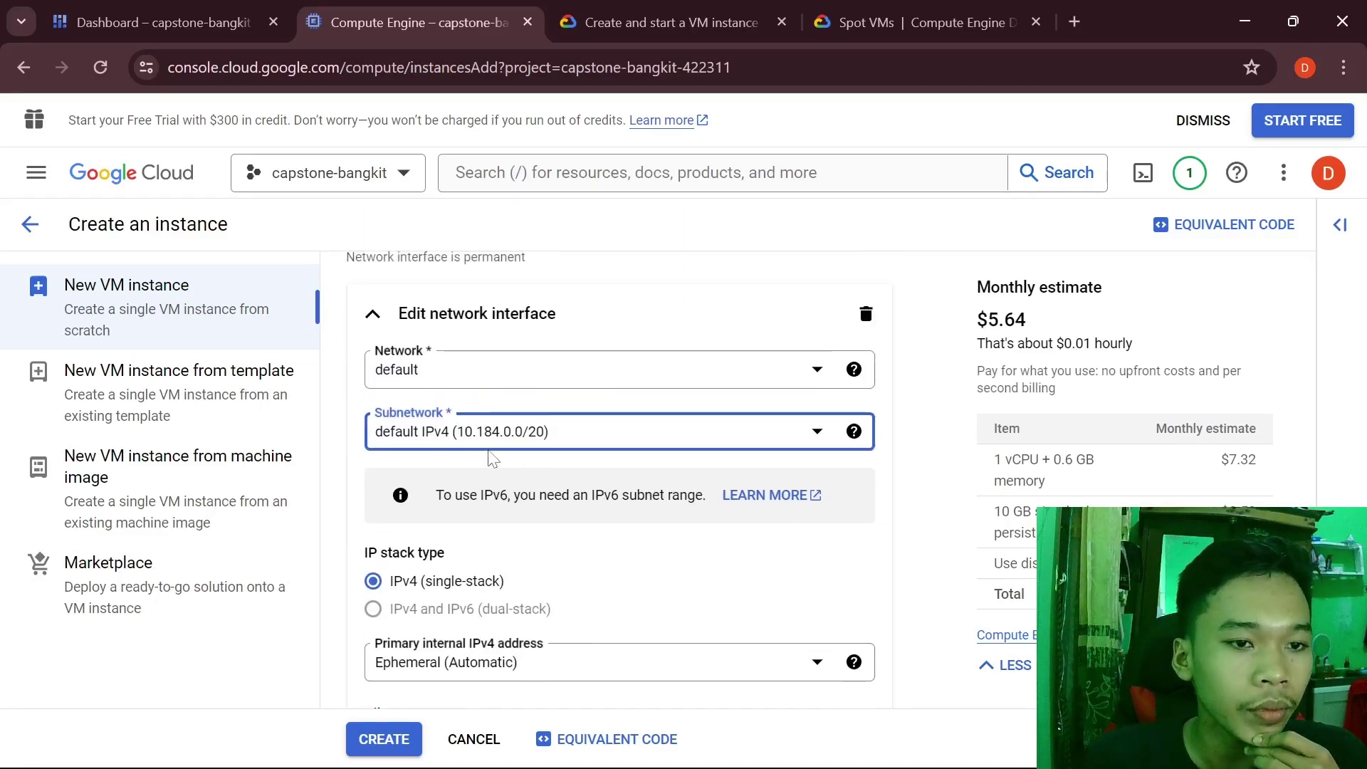
pyautogui.scroll(-2, 672, 565)
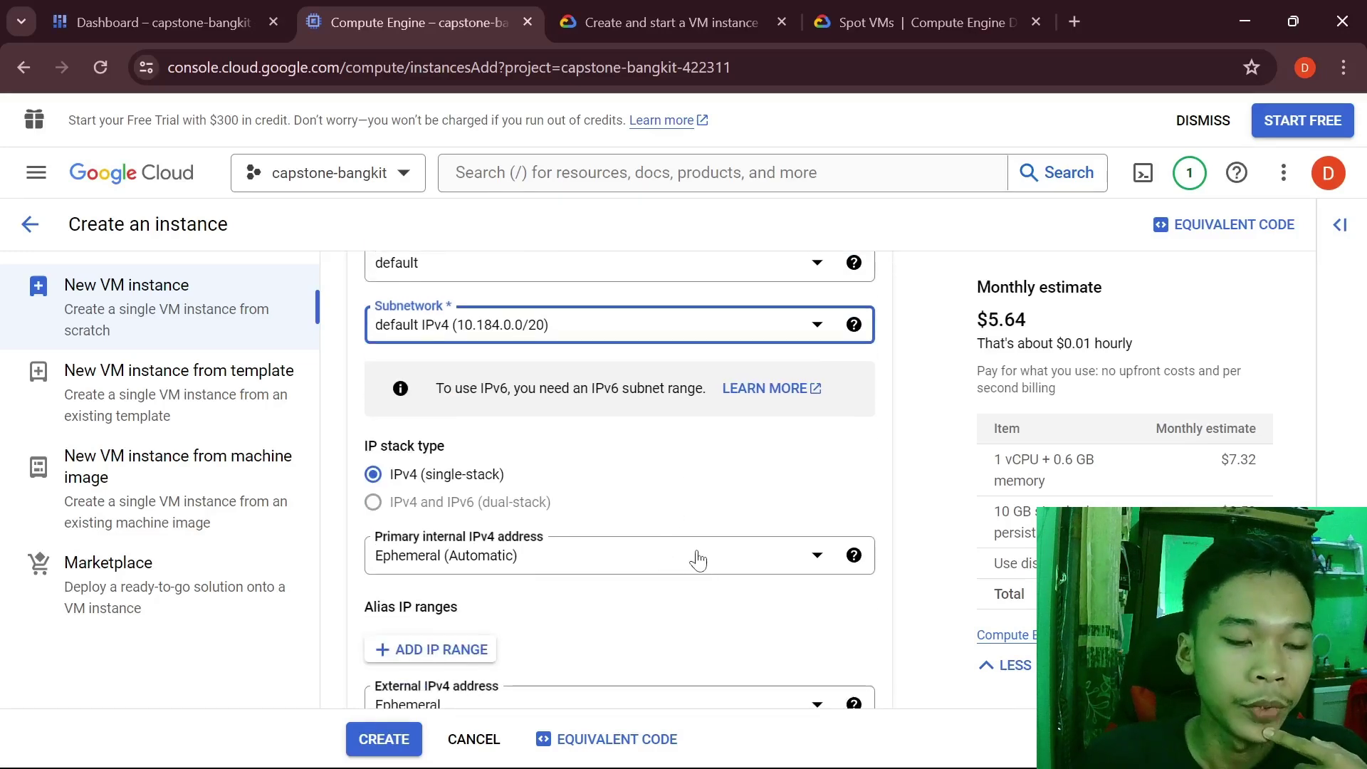
pyautogui.scroll(-2, 695, 558)
pyautogui.click(784, 464)
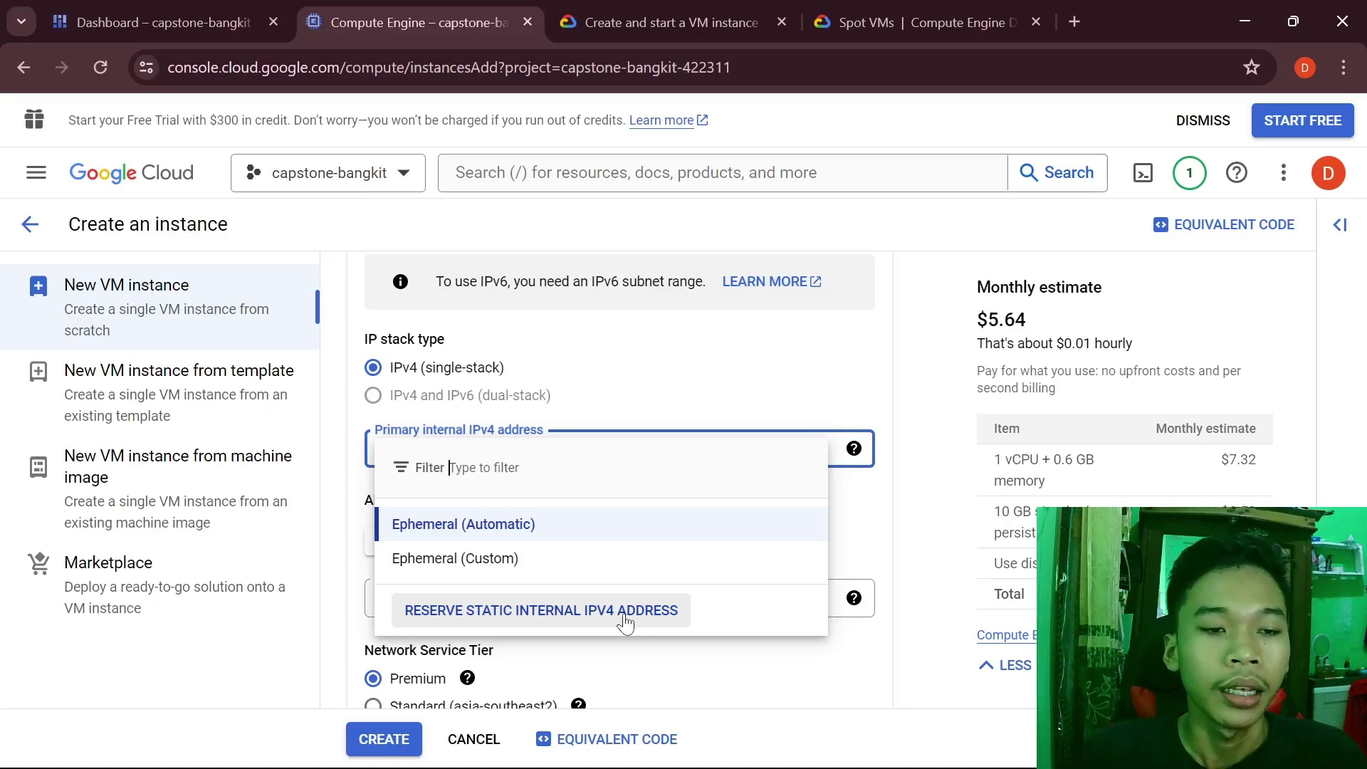
pyautogui.click(760, 409)
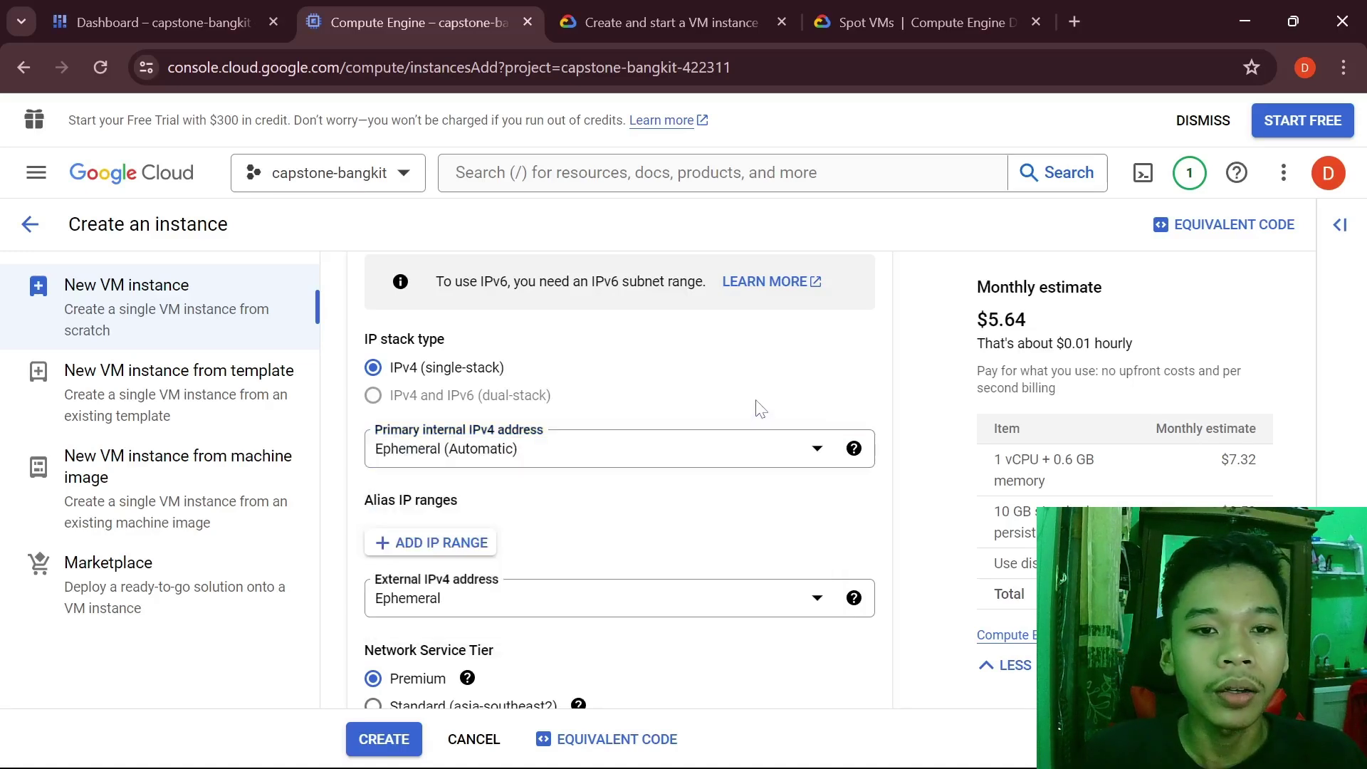
pyautogui.click(770, 449)
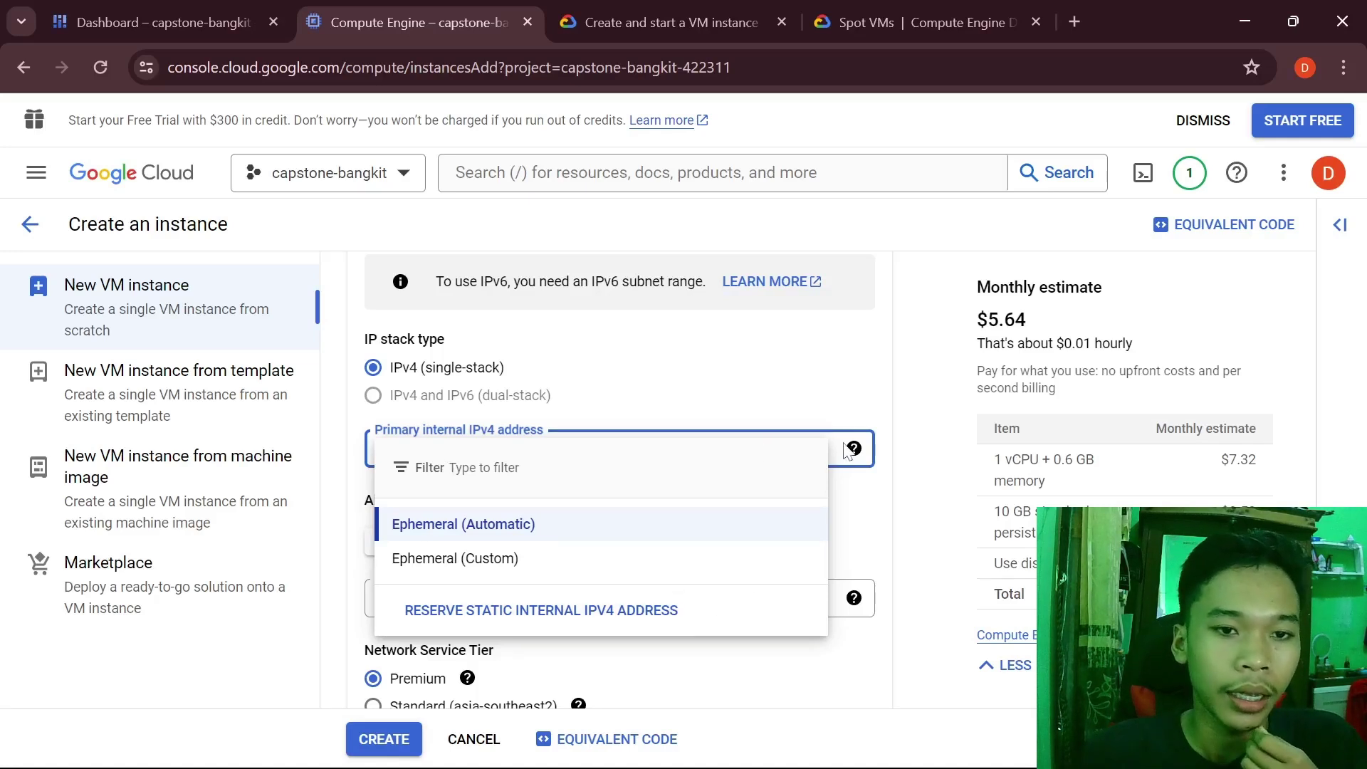
pyautogui.click(815, 394)
# Look through the remaining network interface settings and expand the Management and Security sections of the advanced options.
pyautogui.scroll(-9, 737, 476)
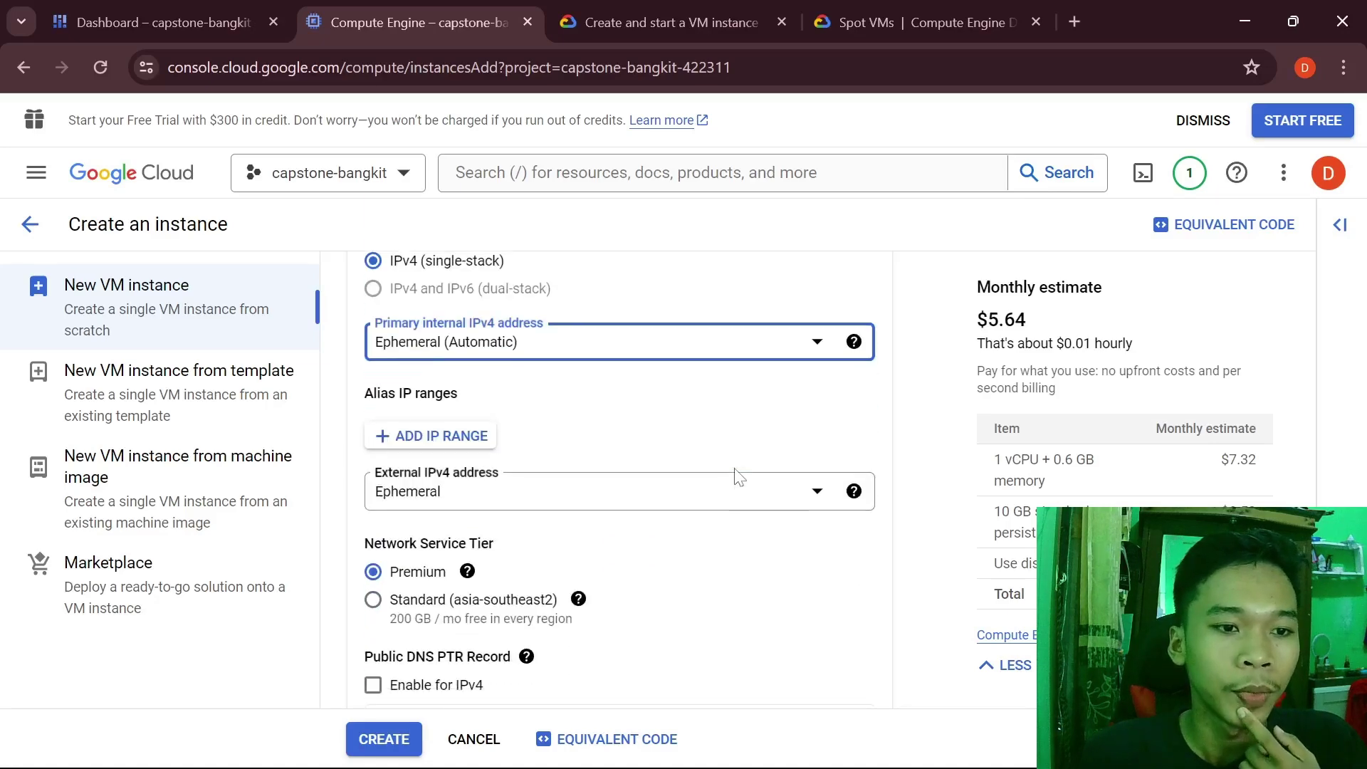
pyautogui.scroll(-1, 737, 476)
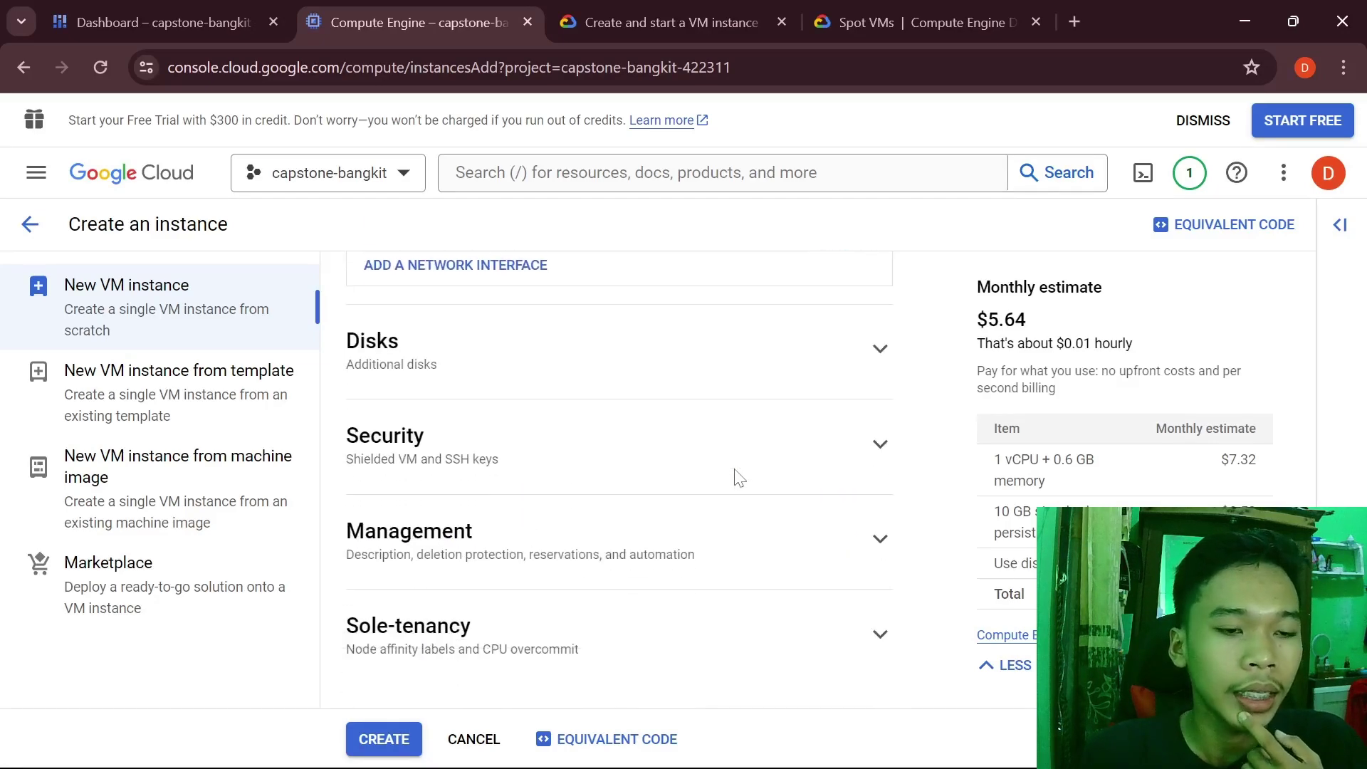
pyautogui.scroll(4, 737, 477)
pyautogui.scroll(-4, 737, 475)
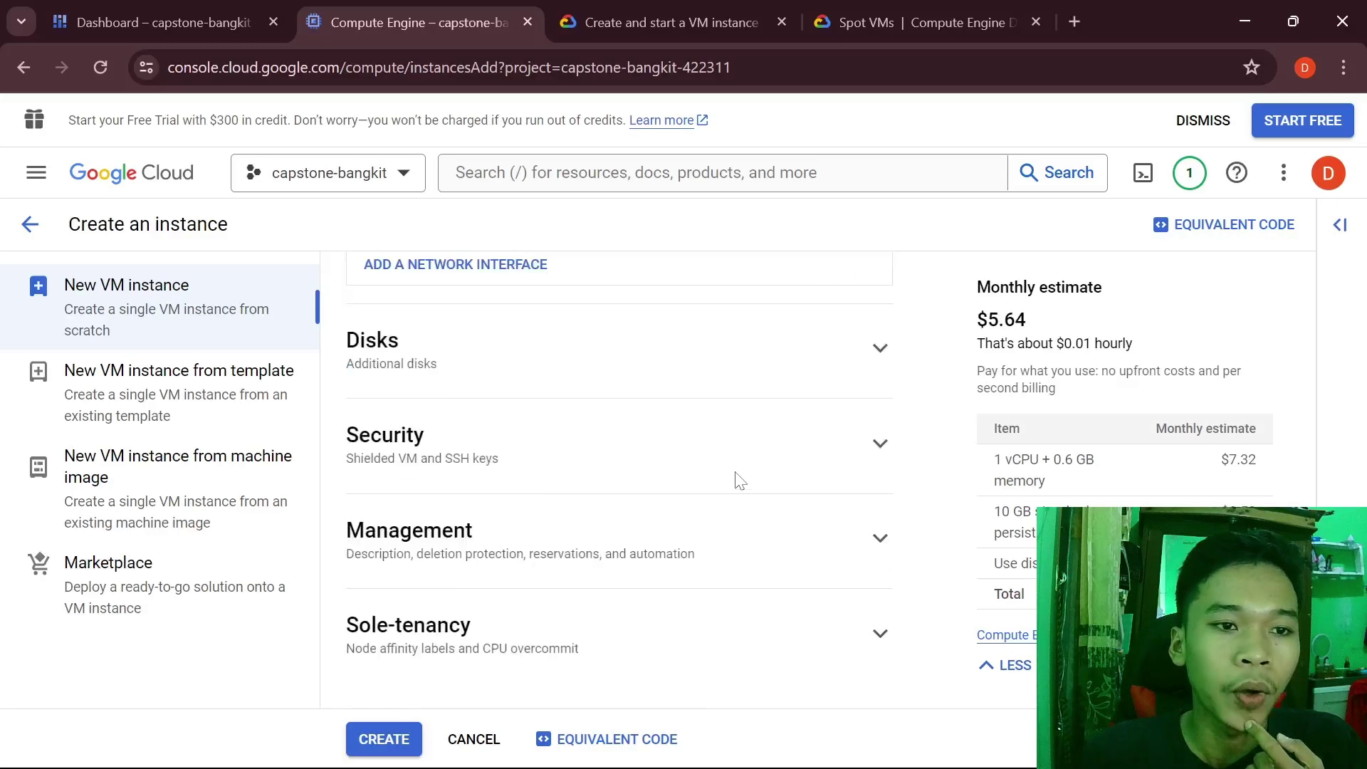
pyautogui.click(822, 541)
pyautogui.scroll(-4, 822, 541)
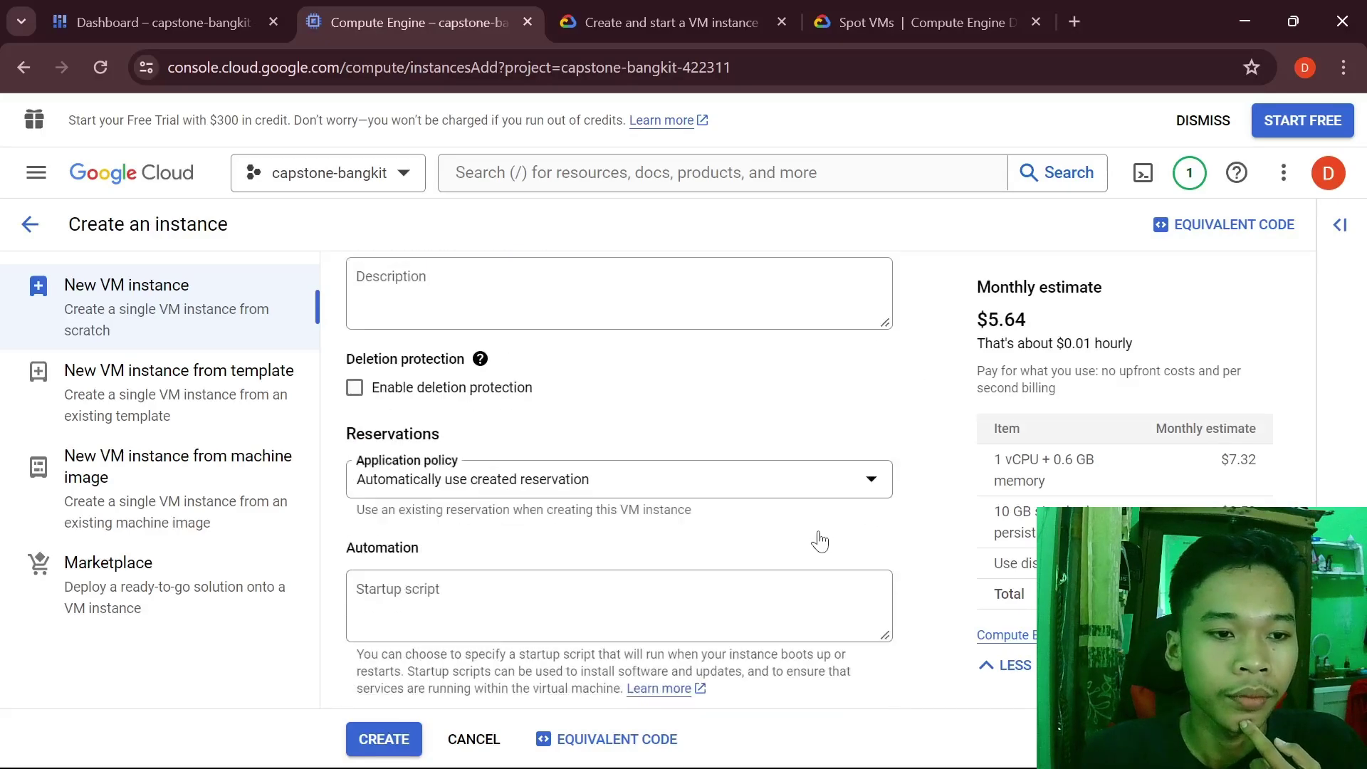
pyautogui.scroll(4, 824, 520)
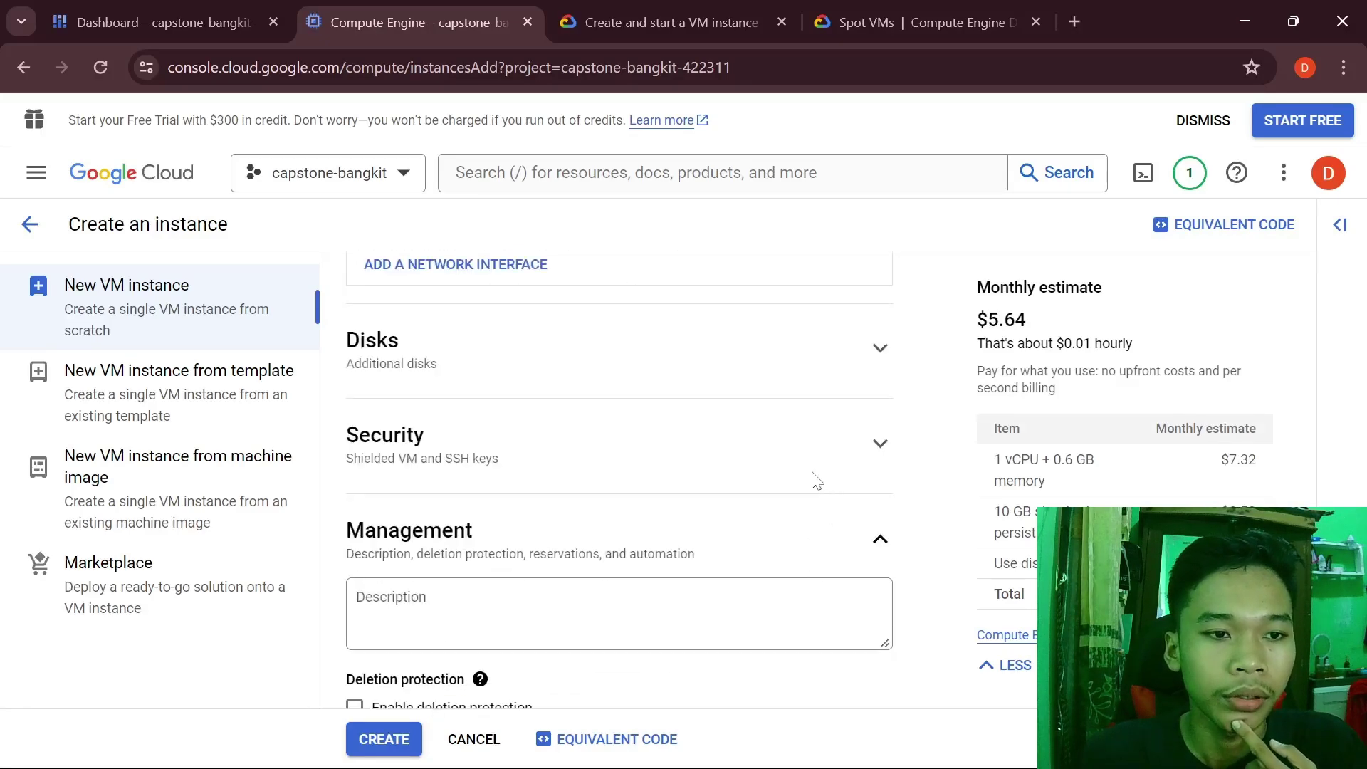
pyautogui.click(880, 444)
# Review the instance's access and boot disk summaries, and read the explanation of the boot disk's license type.
pyautogui.scroll(10, 840, 495)
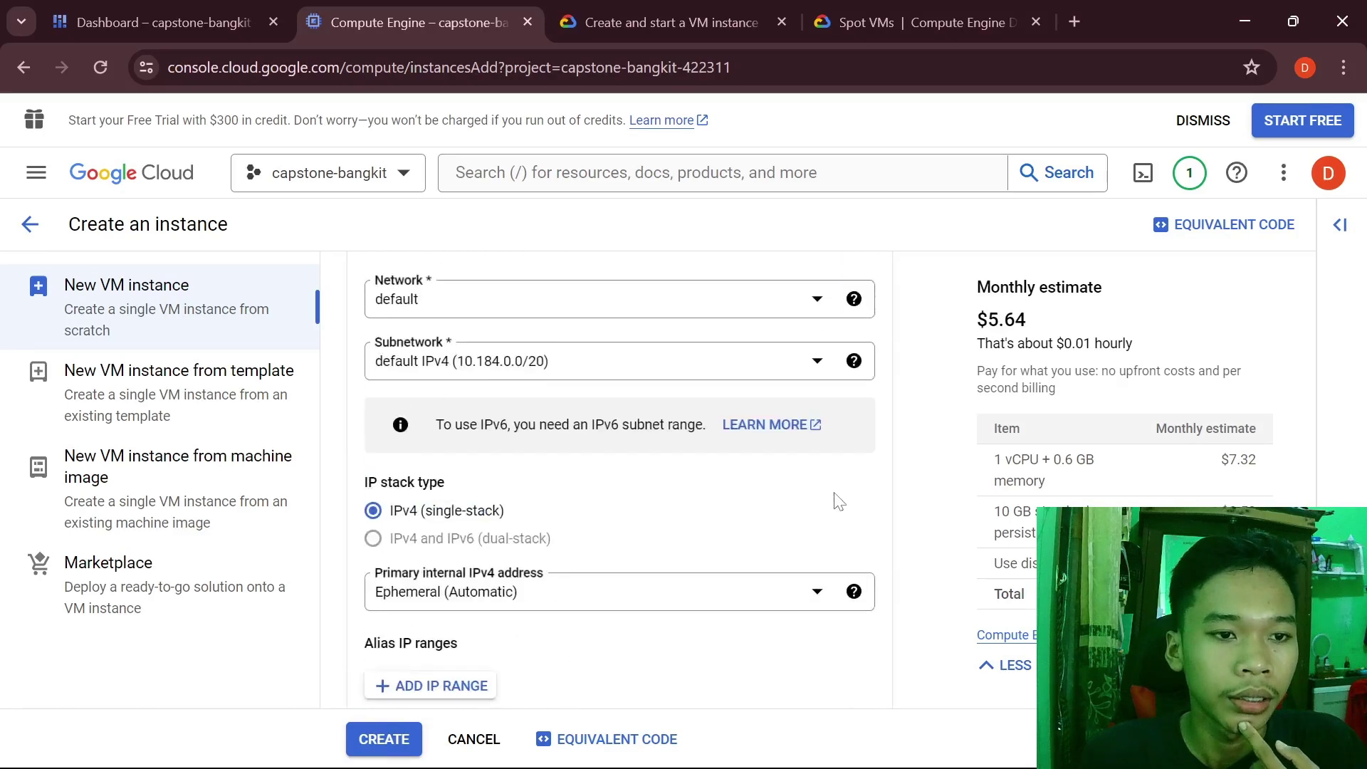
pyautogui.scroll(15, 838, 501)
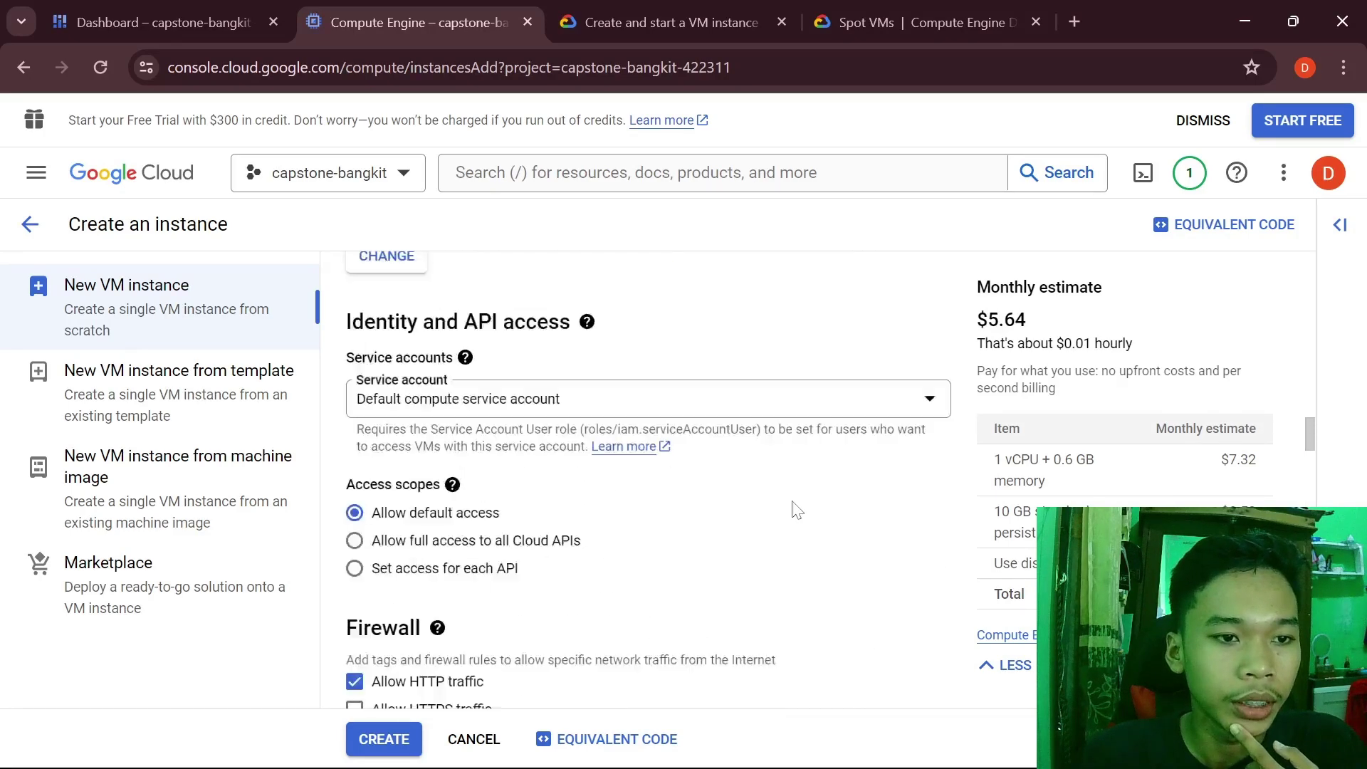
pyautogui.scroll(5, 796, 510)
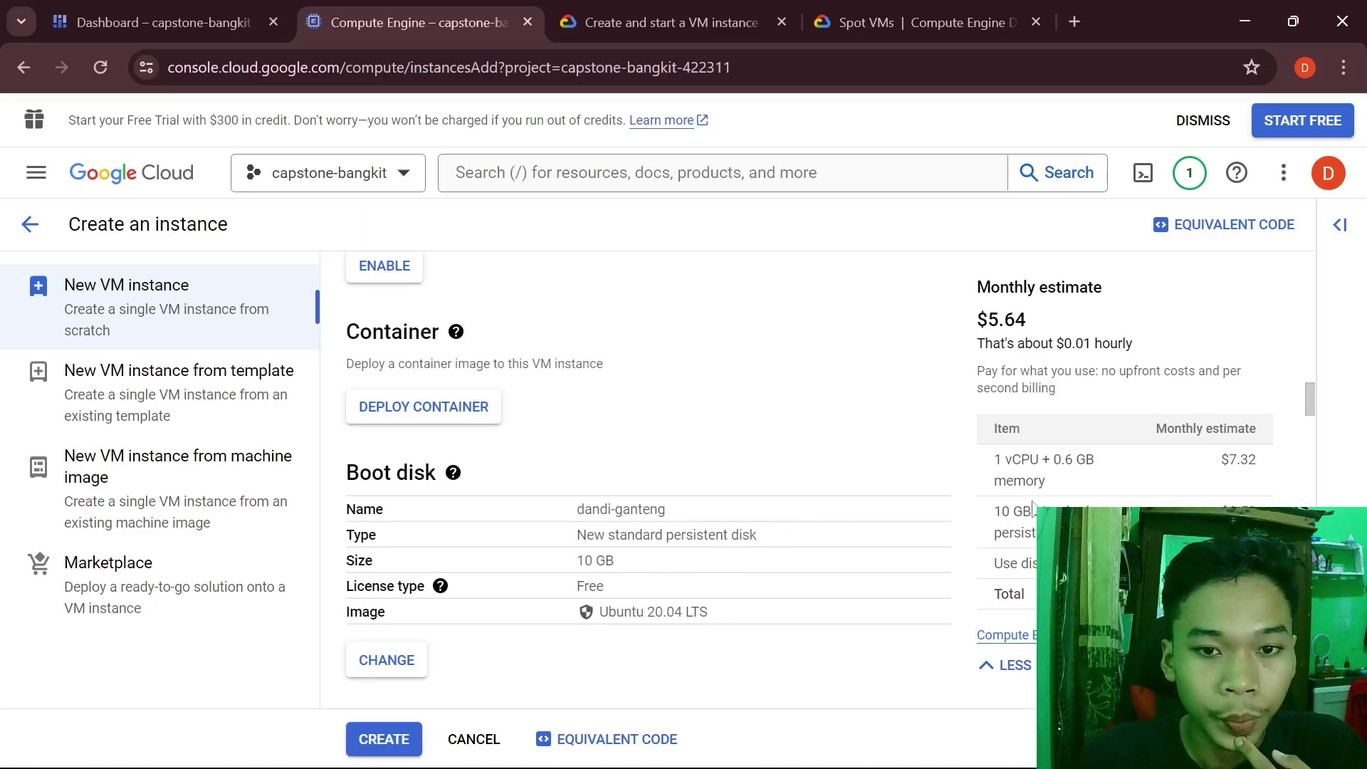
pyautogui.scroll(-1, 1032, 507)
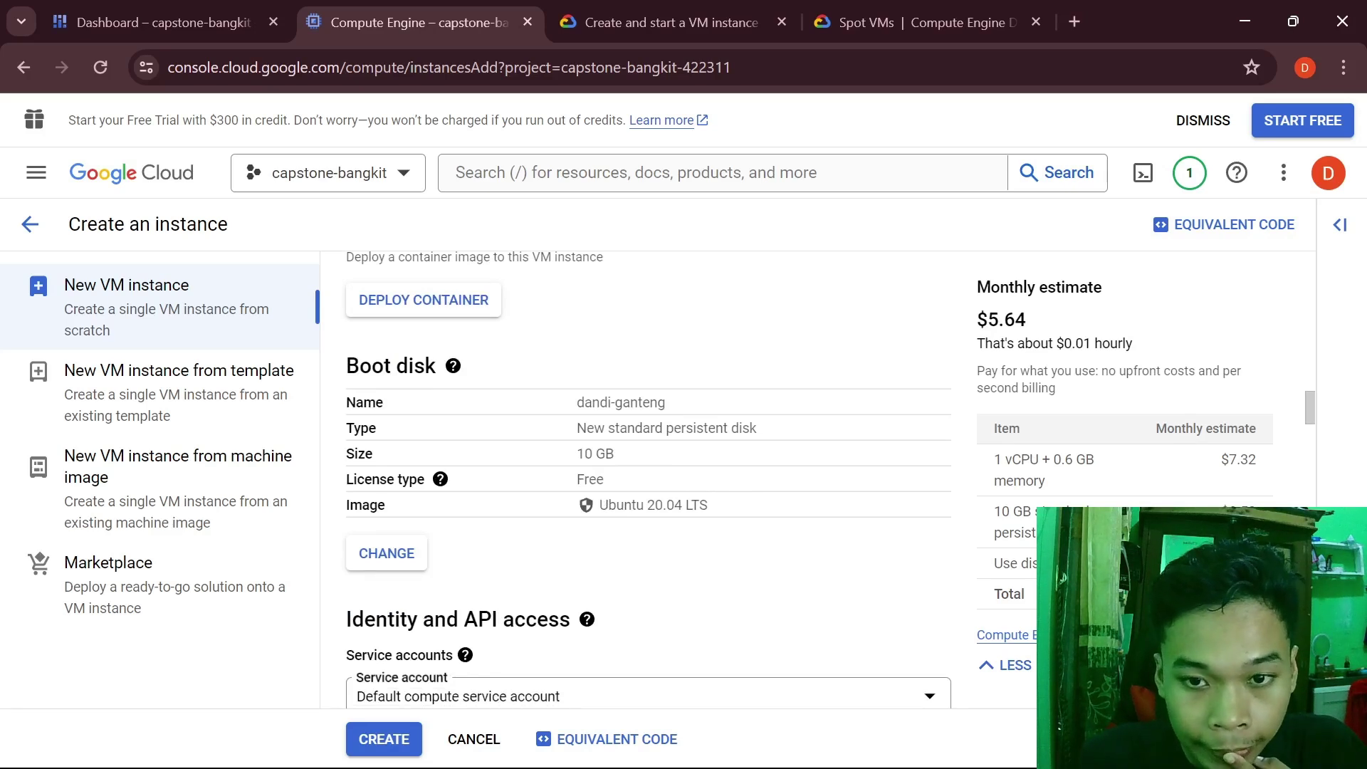
pyautogui.scroll(1, 647, 479)
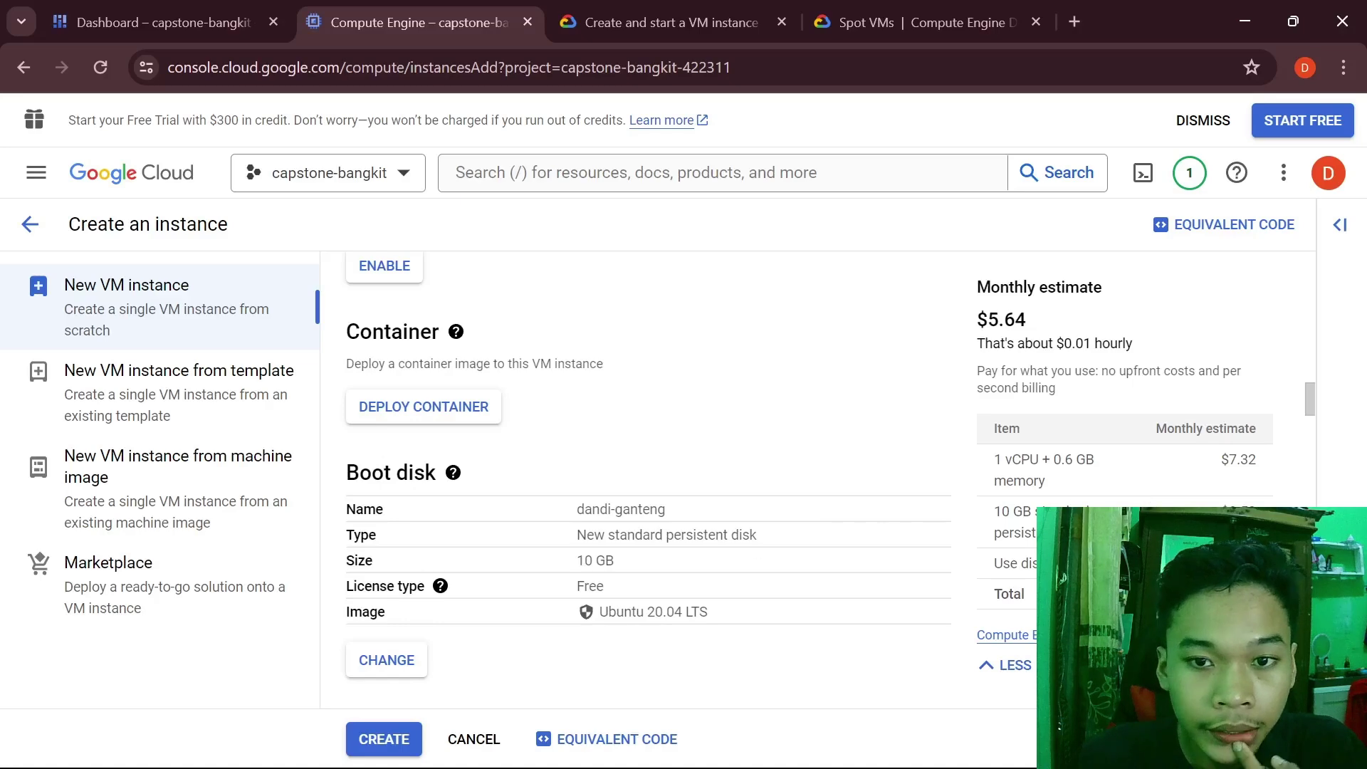
pyautogui.scroll(1, 731, 554)
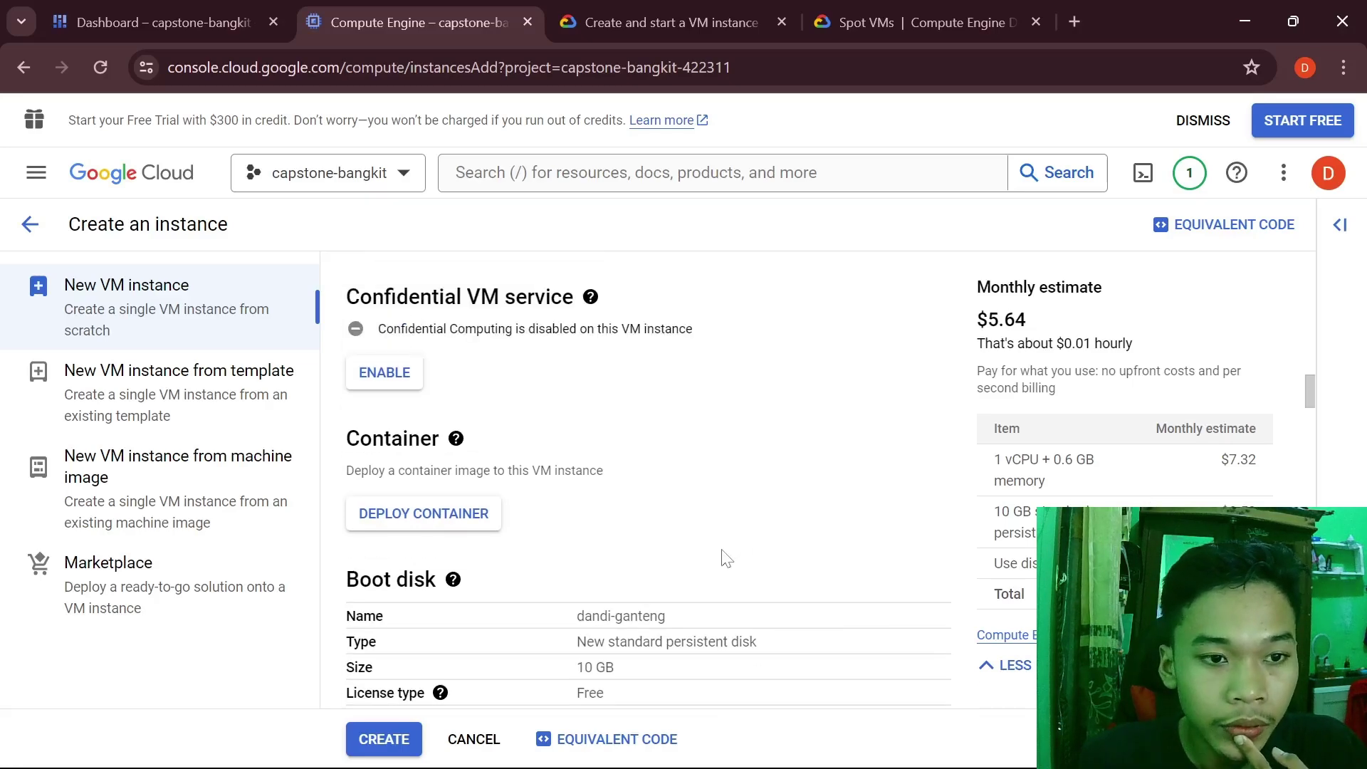
pyautogui.scroll(1, 726, 558)
pyautogui.scroll(-3, 726, 557)
pyautogui.scroll(-2, 722, 562)
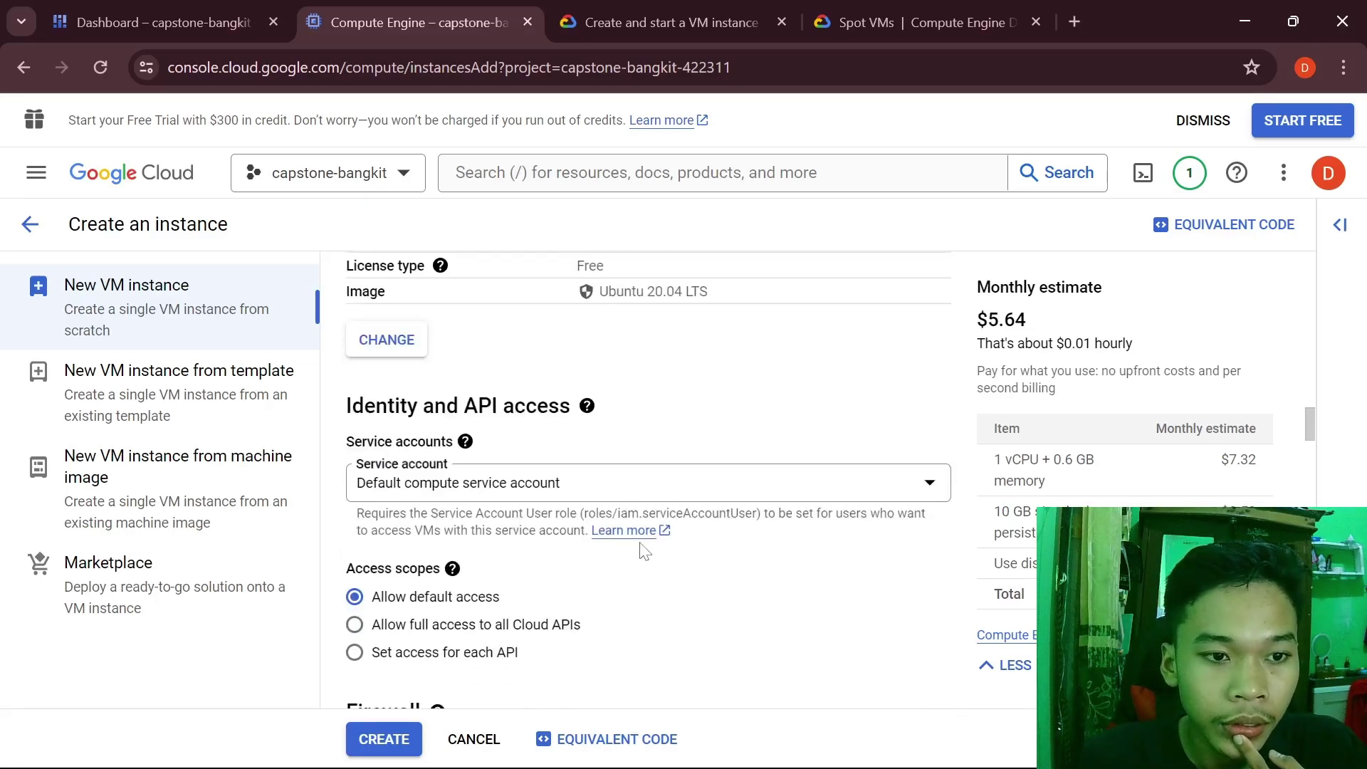
pyautogui.scroll(2, 398, 460)
pyautogui.click(440, 479)
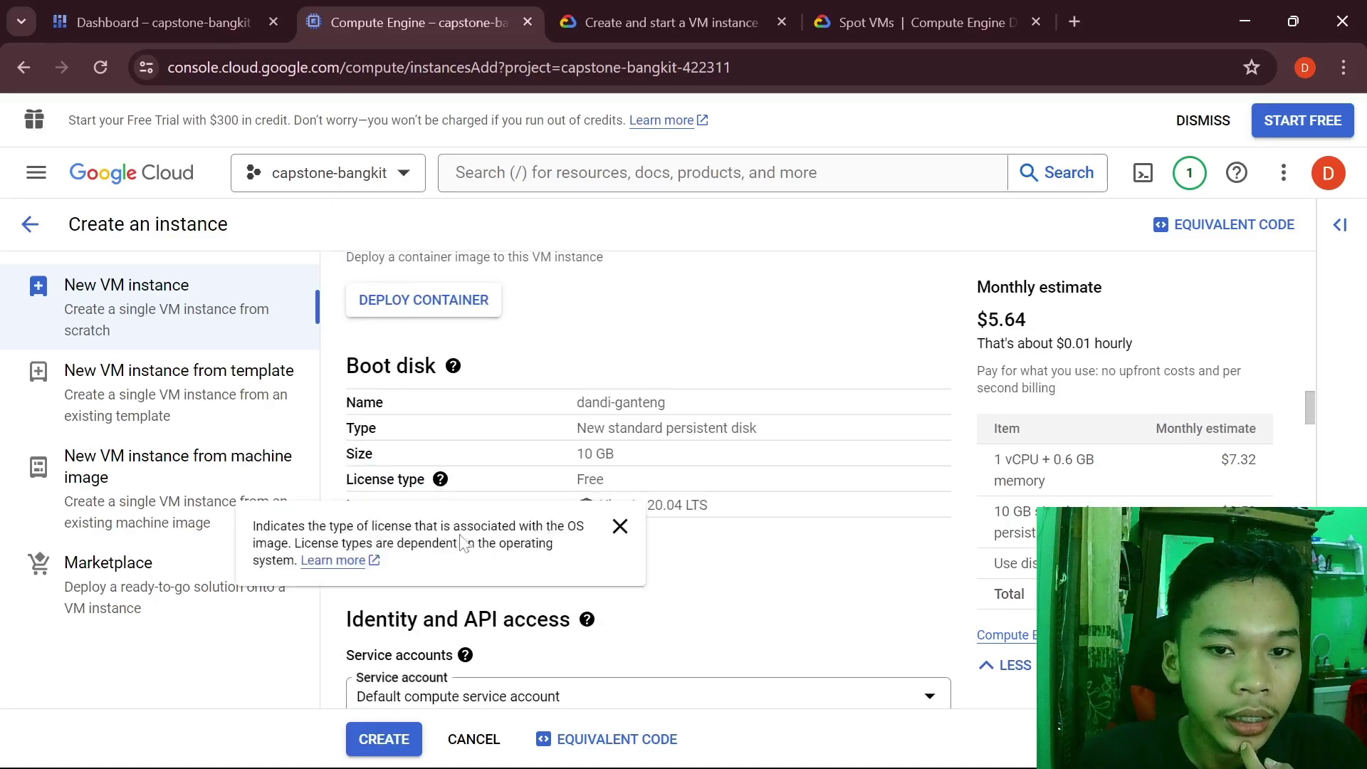
pyautogui.click(619, 526)
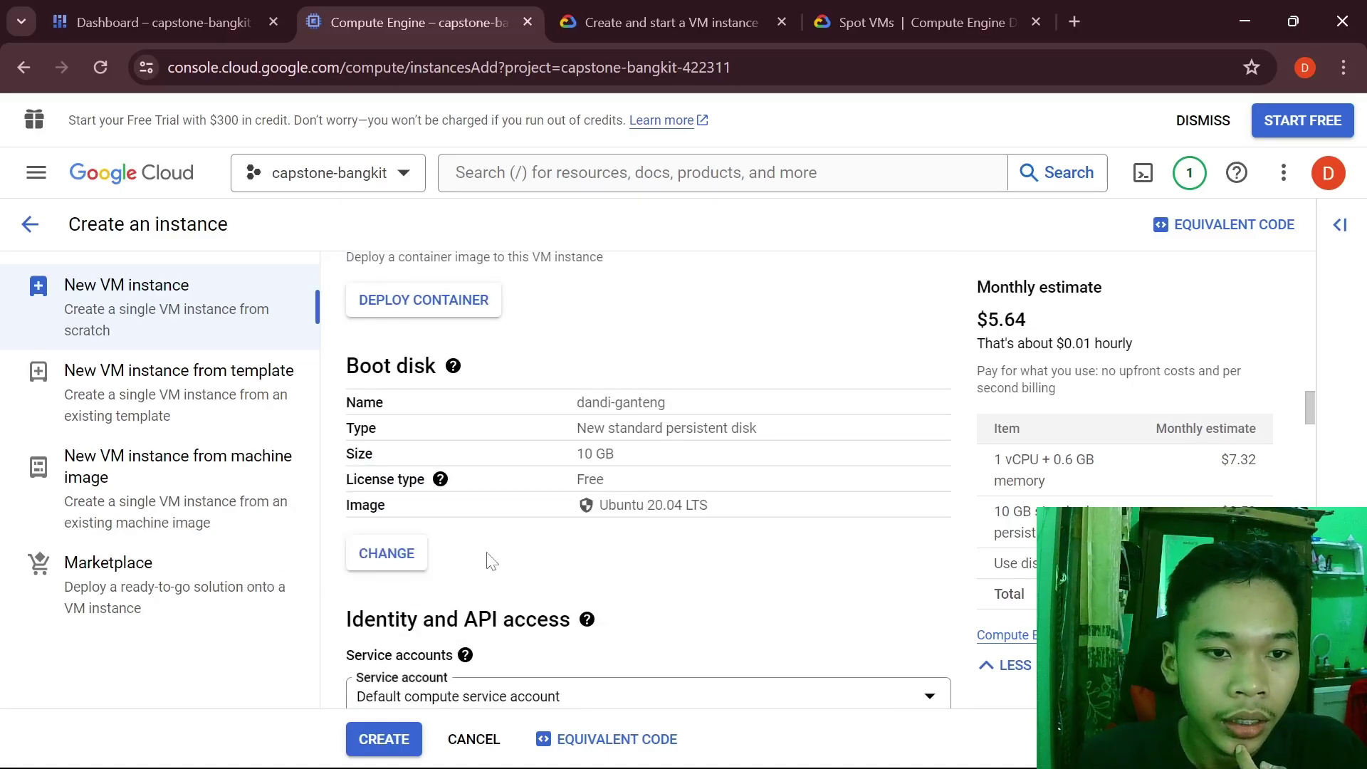
# View the boot disk configuration, close it without changes, and check the disk item in the monthly estimate.
pyautogui.click(383, 563)
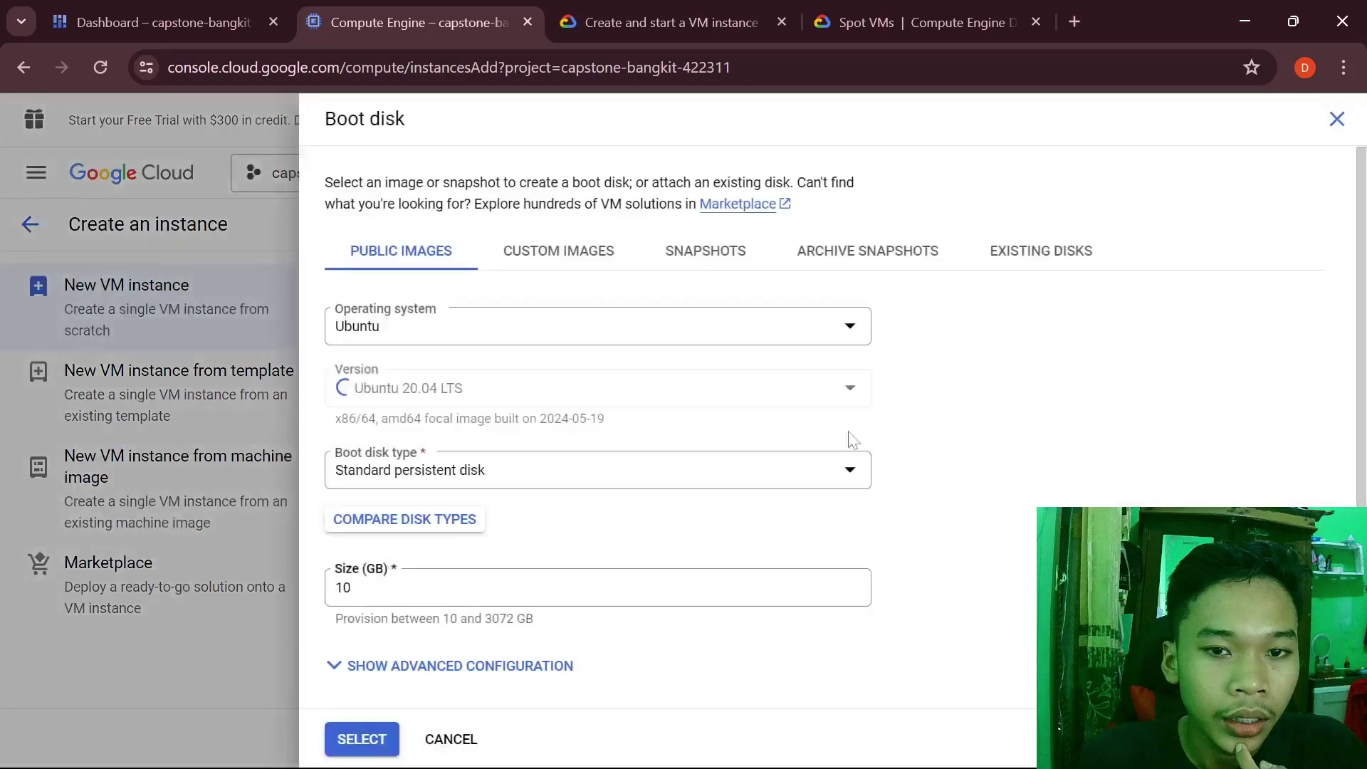
pyautogui.click(1337, 121)
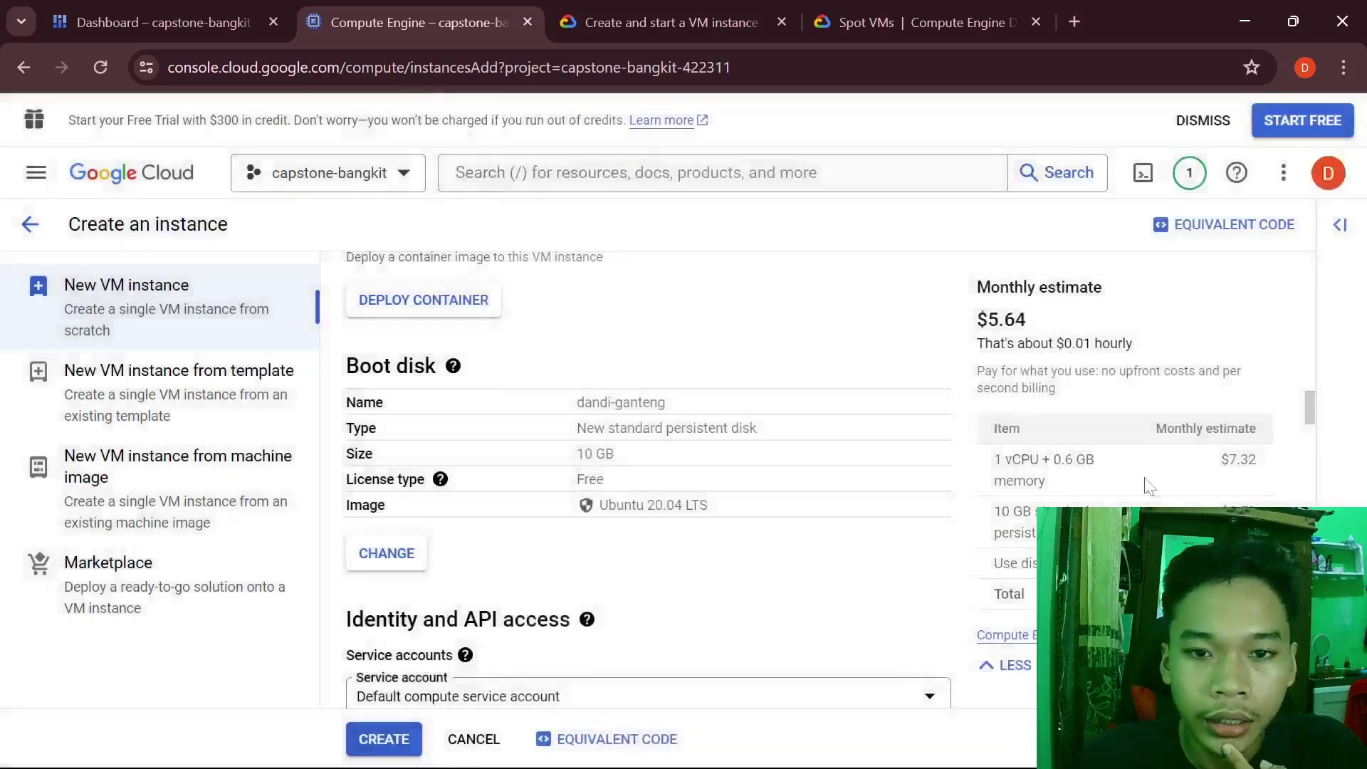
pyautogui.scroll(-2, 1010, 441)
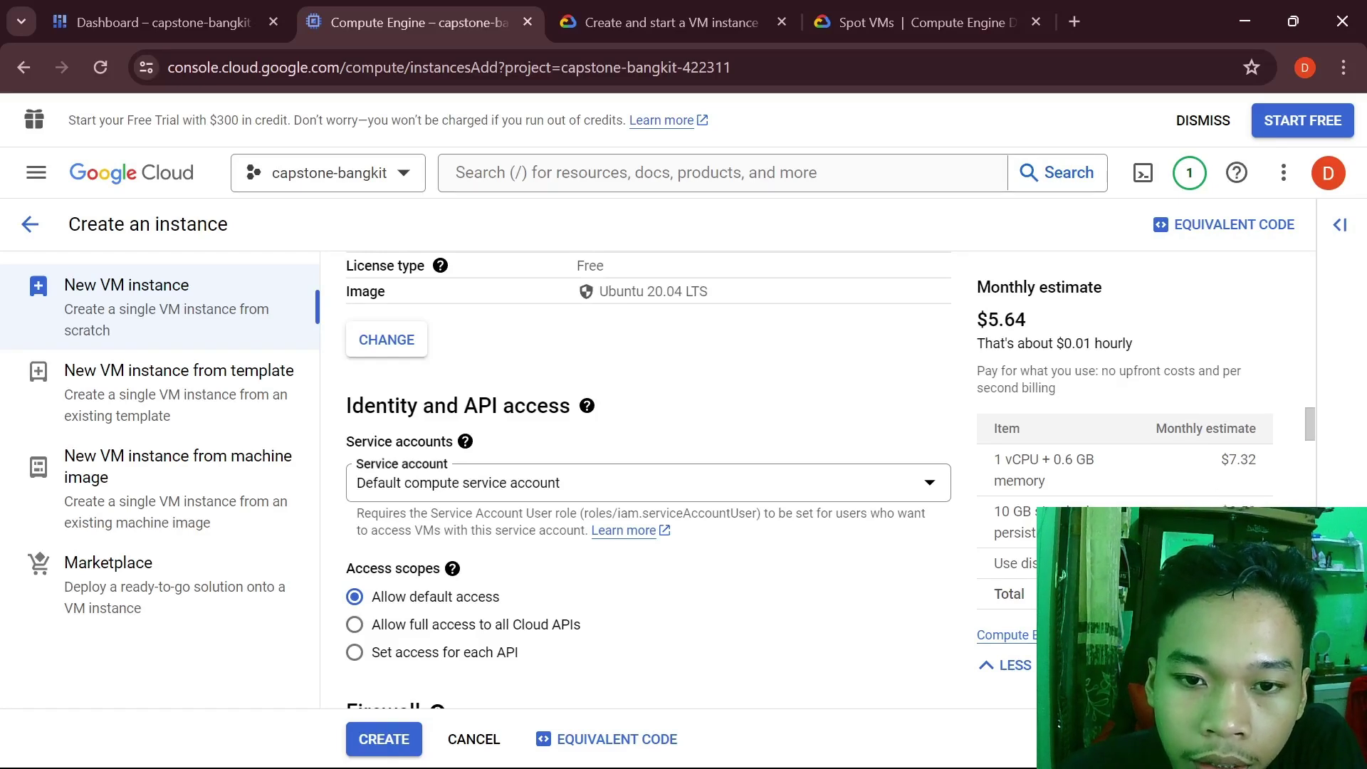
pyautogui.moveTo(1068, 534); pyautogui.dragTo(866, 558)
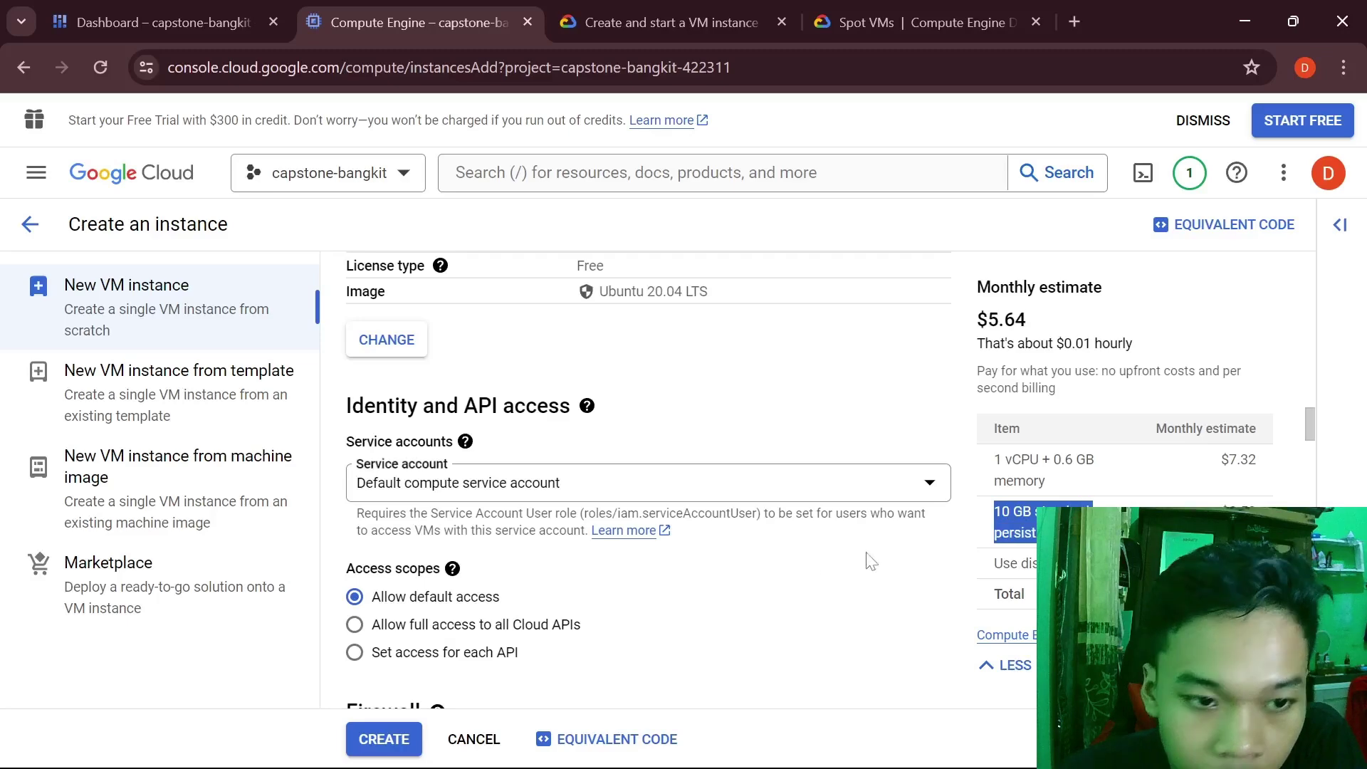
pyautogui.scroll(-1, 609, 552)
pyautogui.scroll(2, 652, 570)
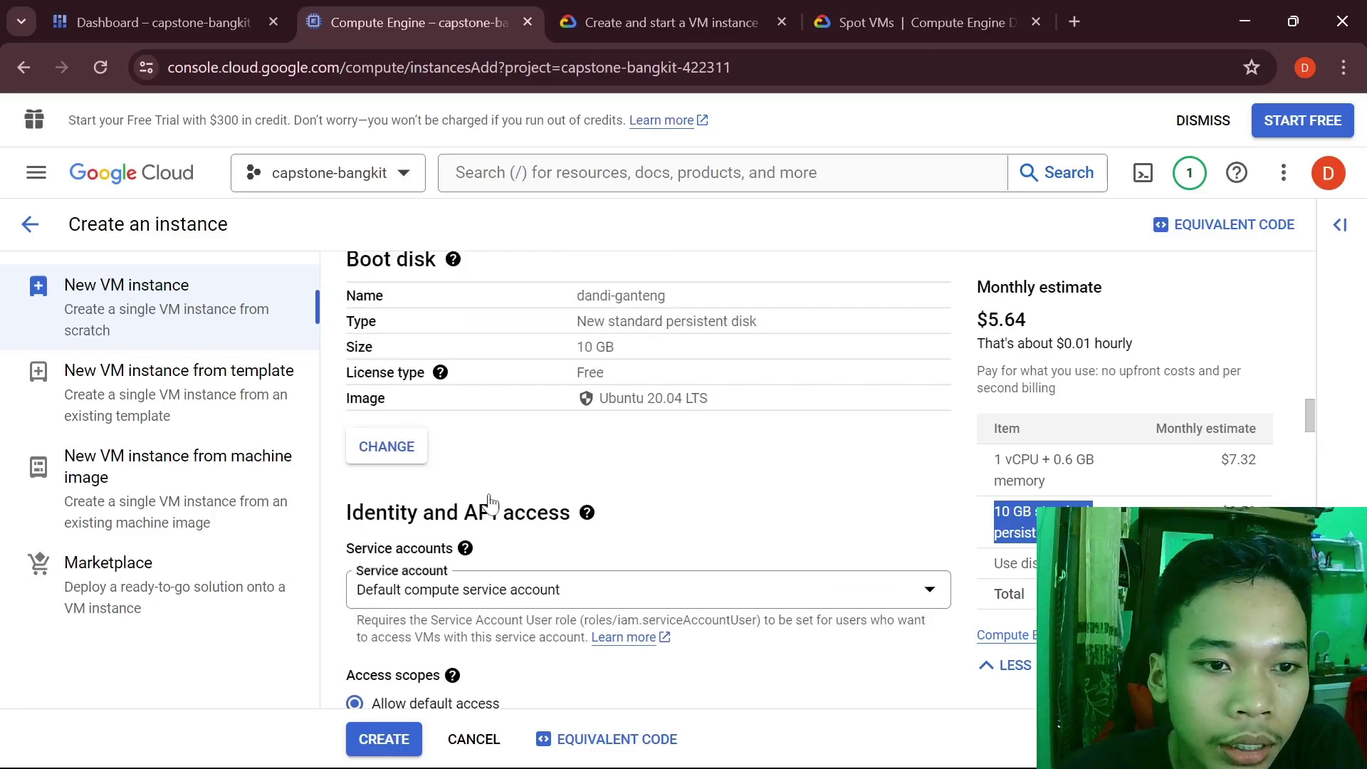
# Reopen the boot disk configuration, enter a size of 10 GB and set the disk type to Balanced persistent disk.
pyautogui.click(385, 447)
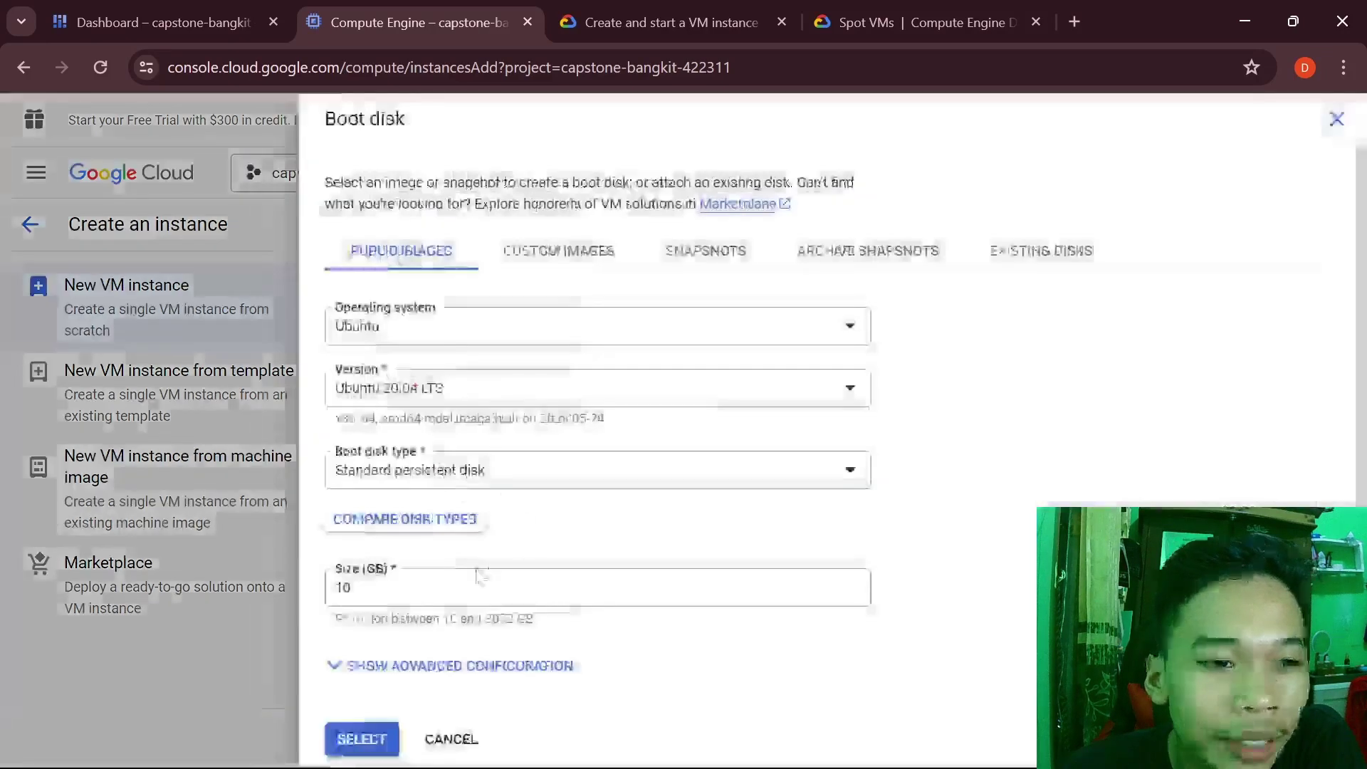
pyautogui.doubleClick(406, 586)
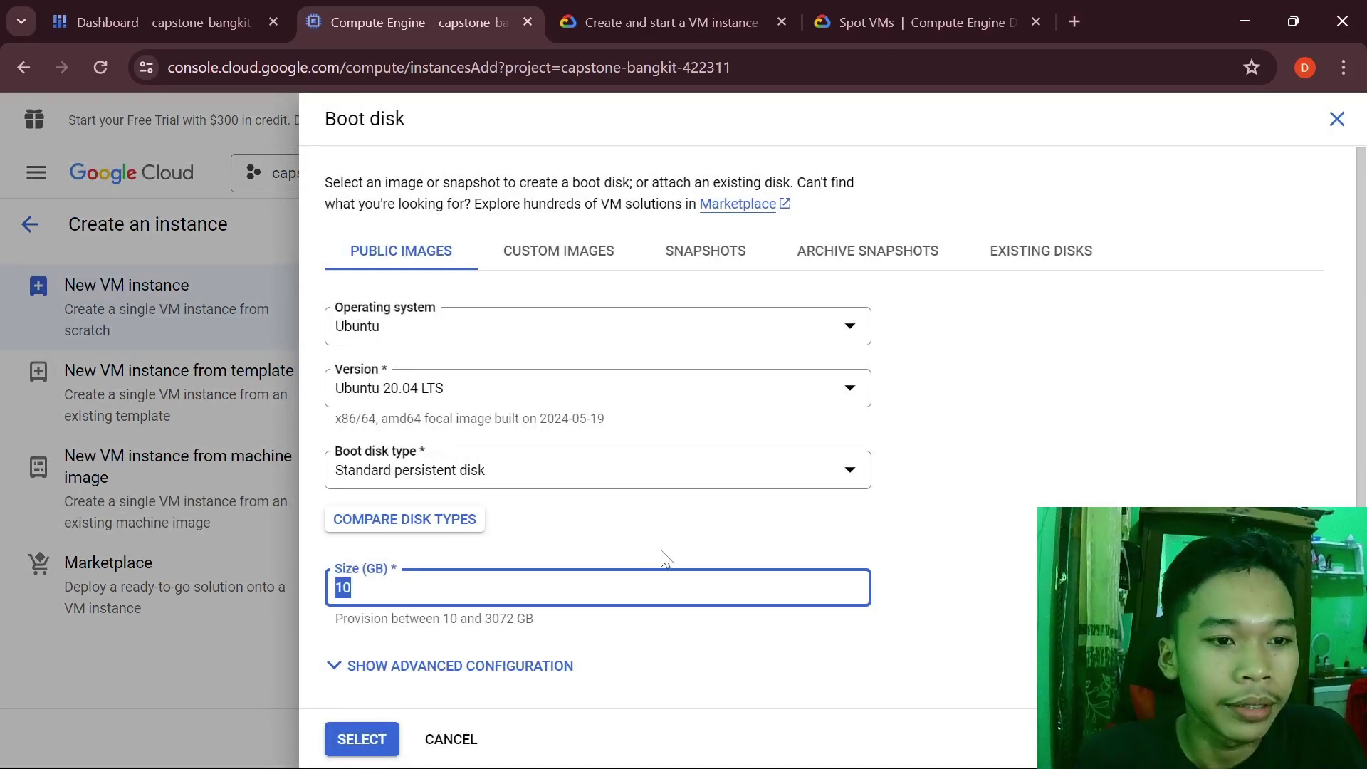
pyautogui.write('1')
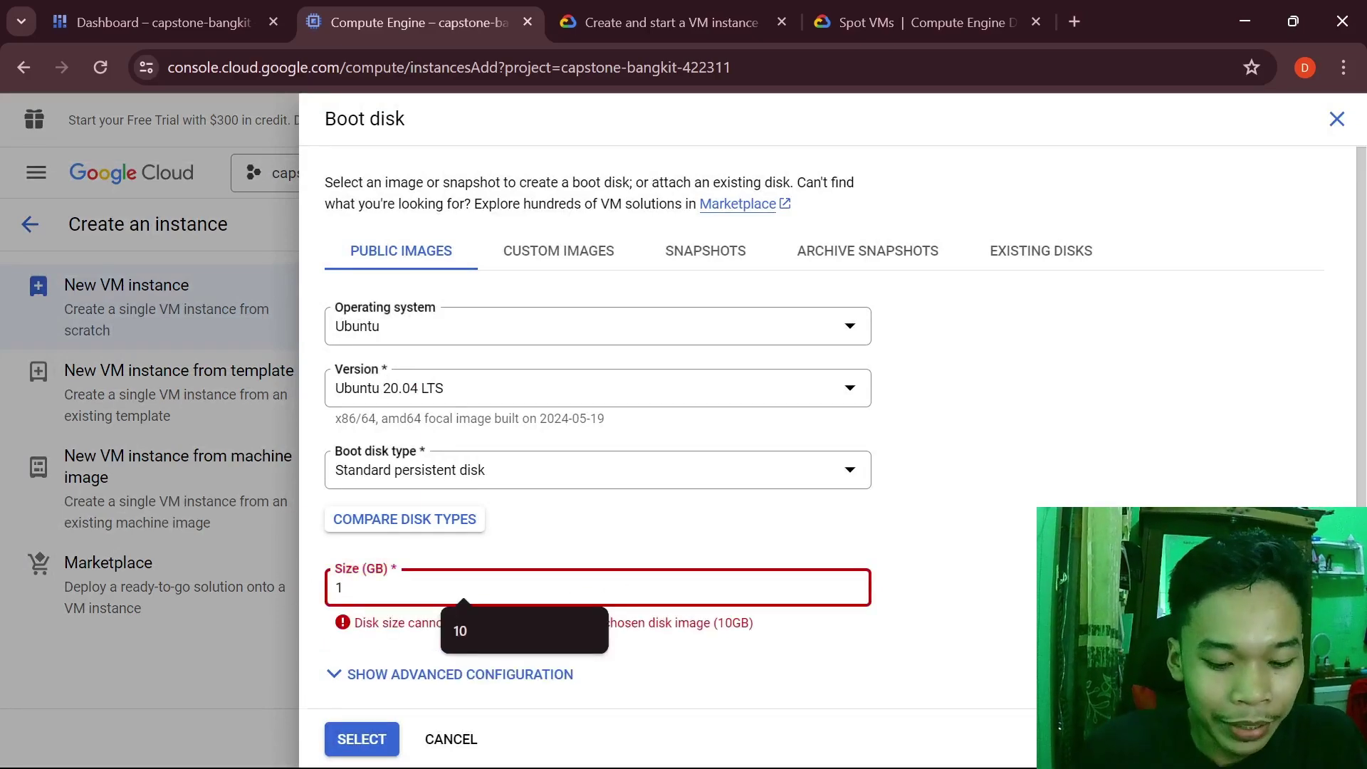
pyautogui.write('0')
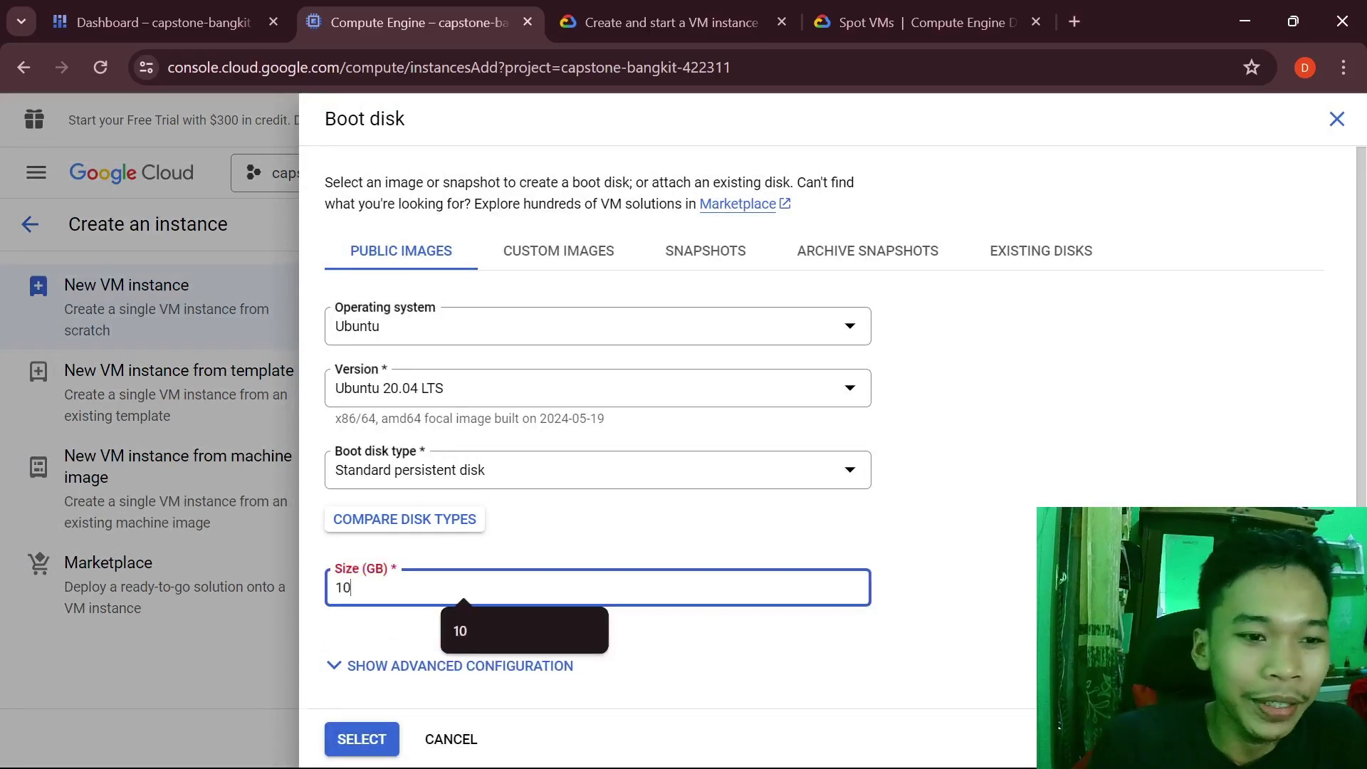
pyautogui.click(580, 481)
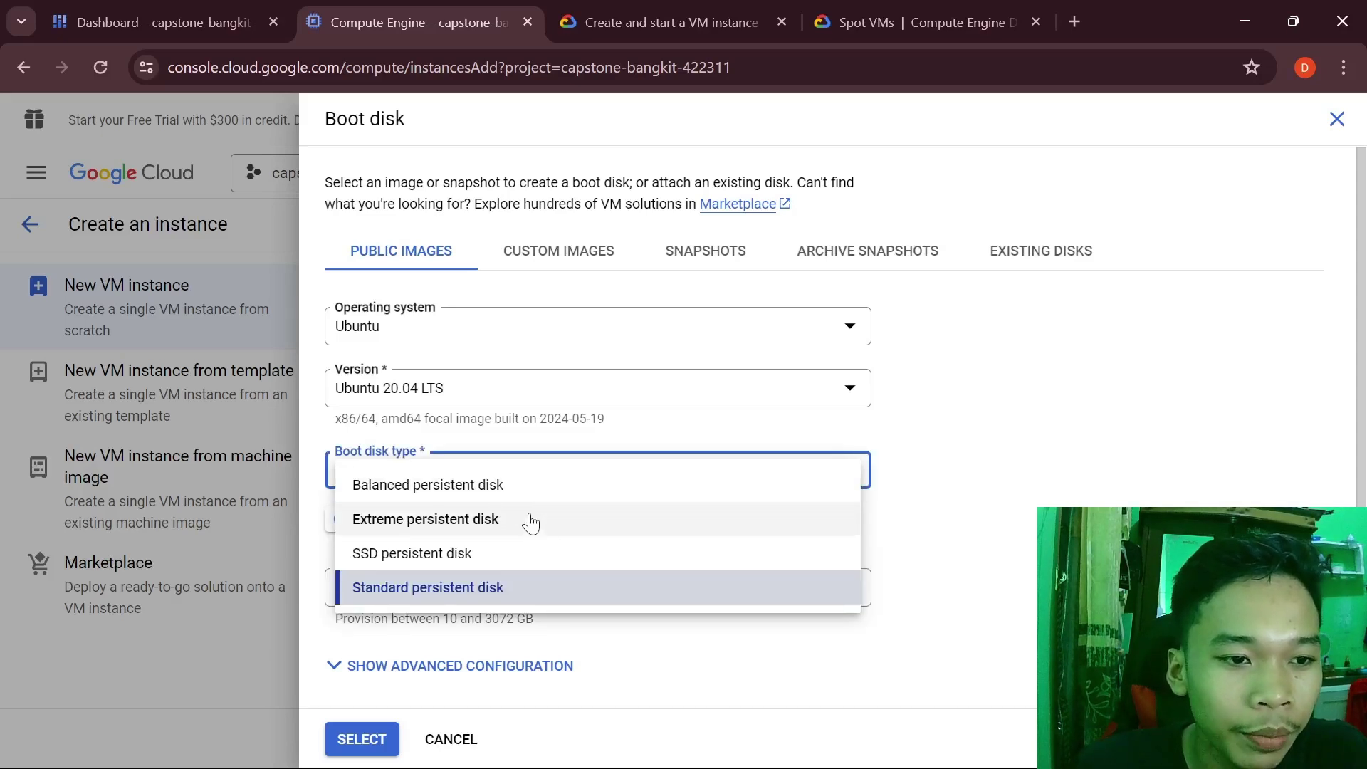
pyautogui.click(524, 491)
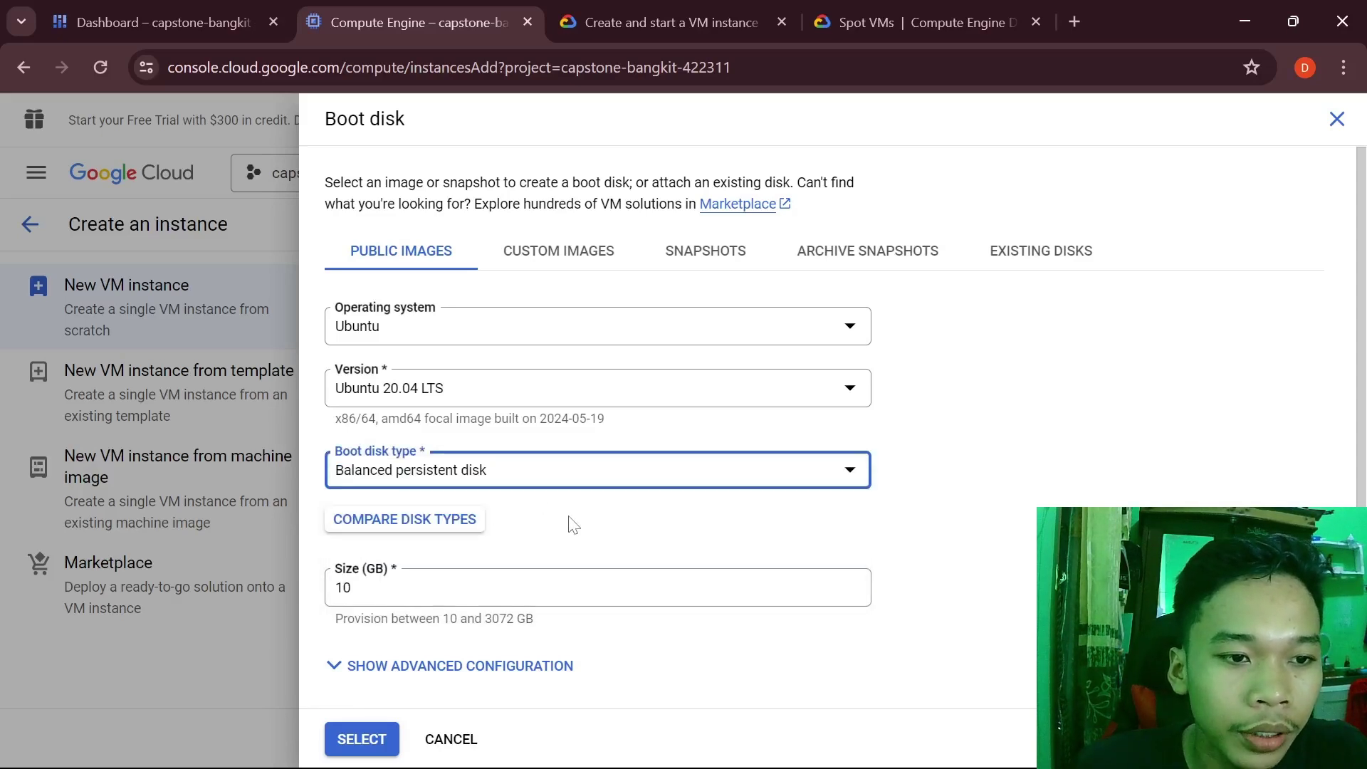
# Change the boot disk type to Standard persistent disk, keep the size at 10 GB, and apply the configuration.
pyautogui.click(361, 740)
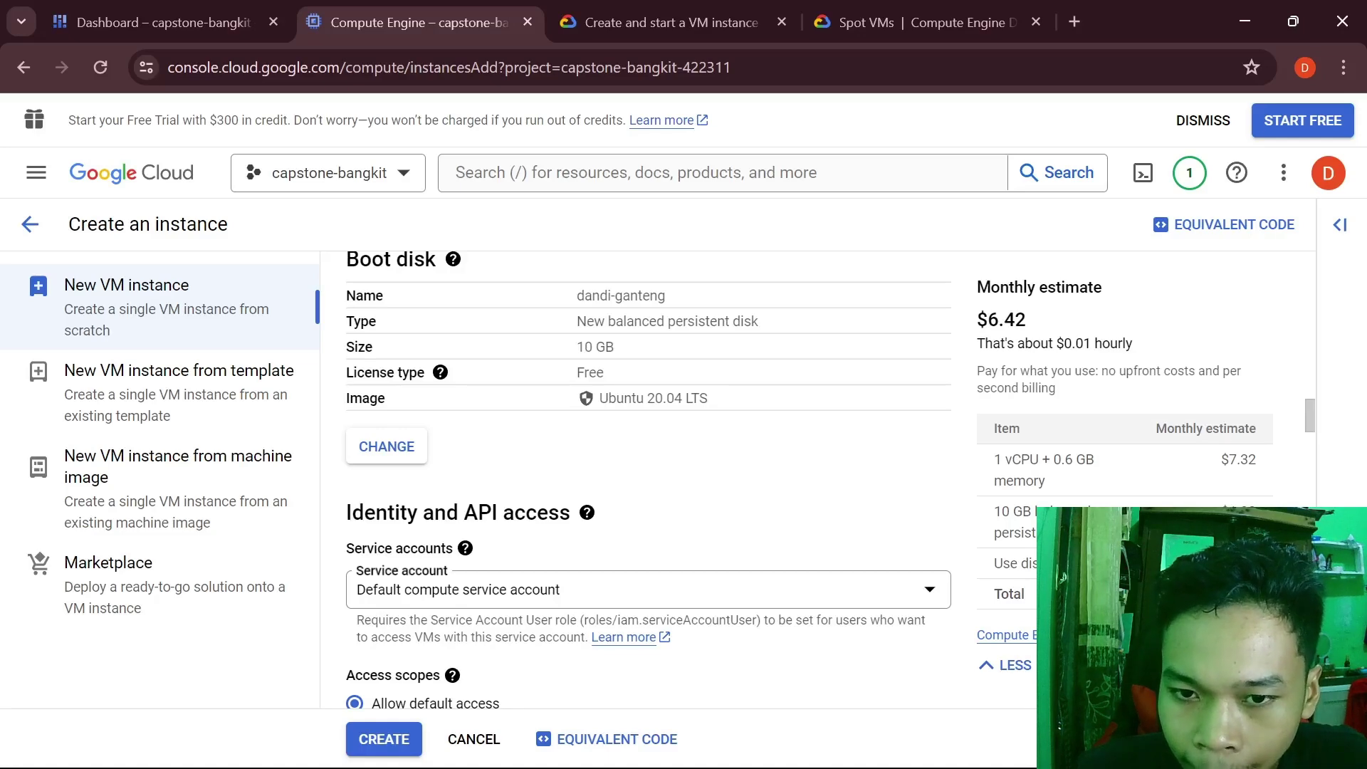
pyautogui.click(388, 447)
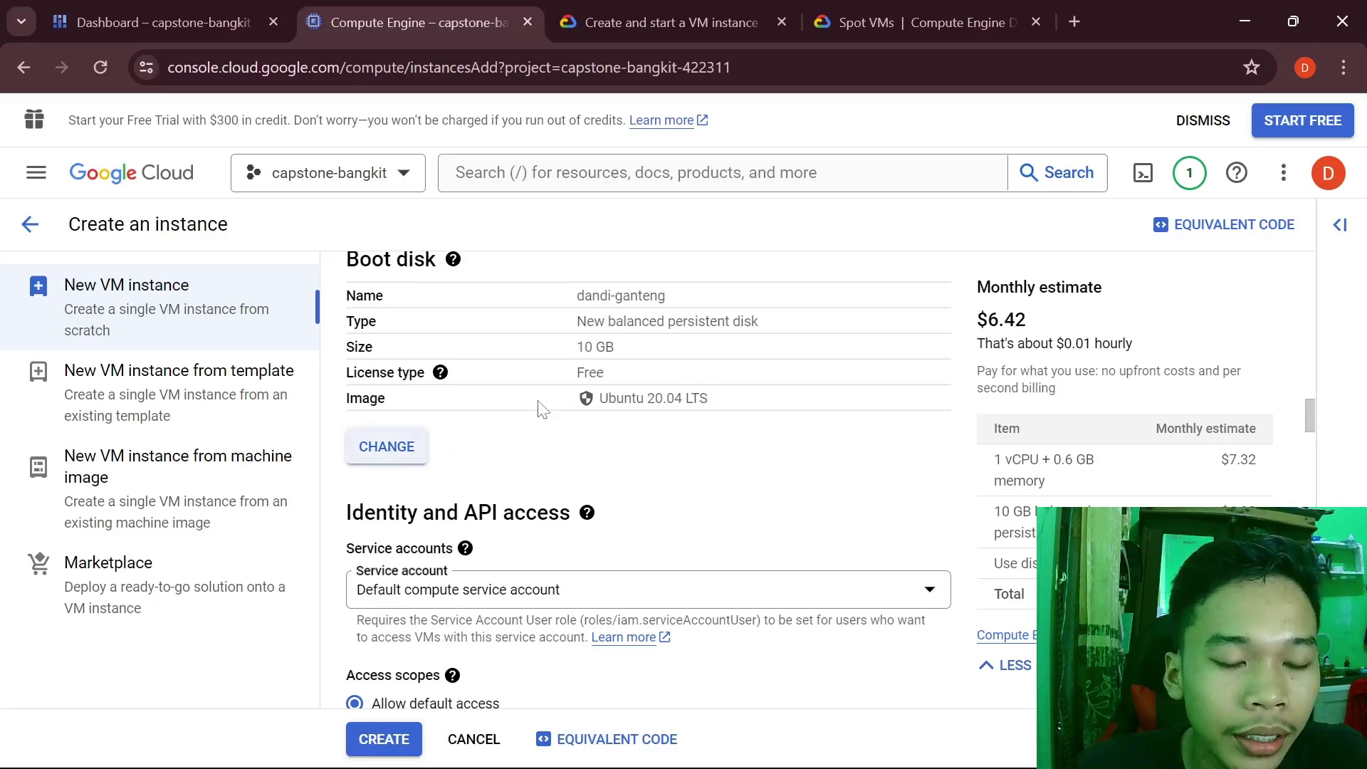
pyautogui.click(500, 471)
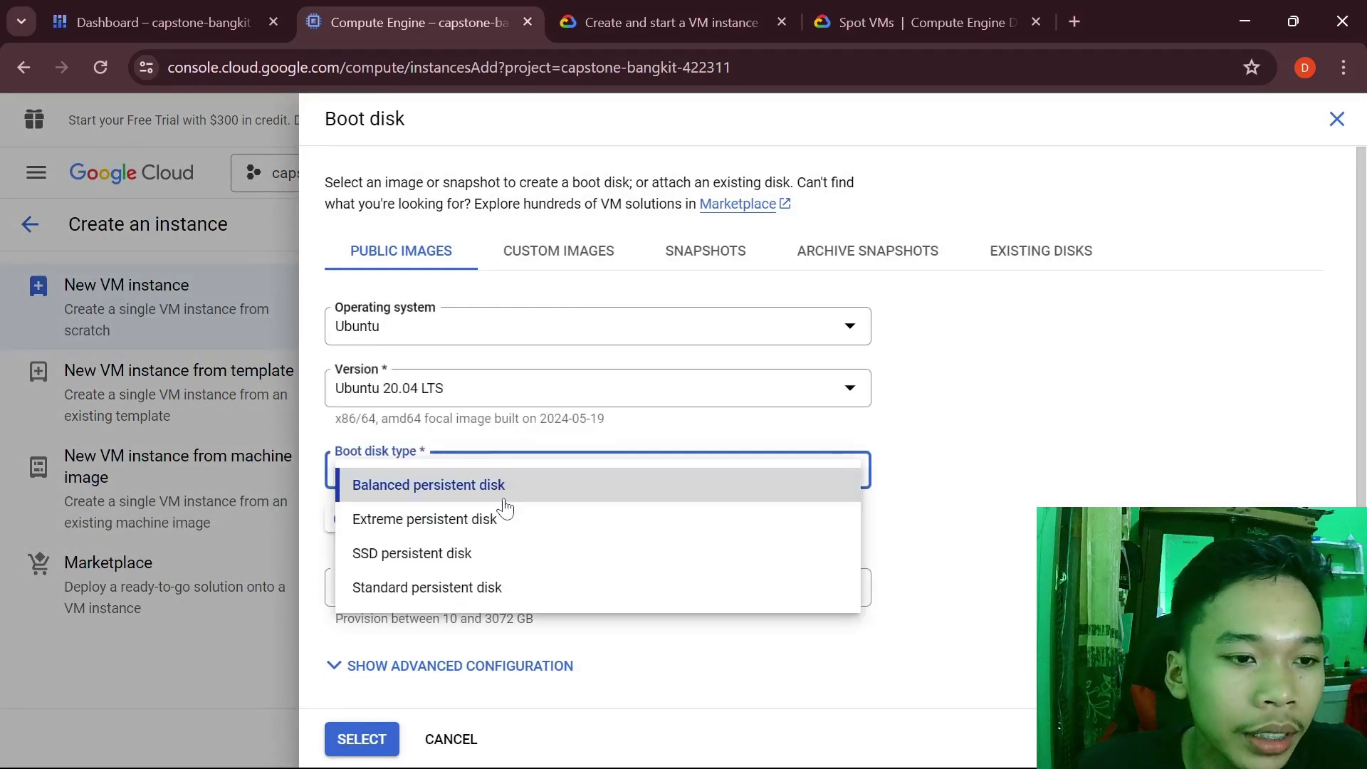
pyautogui.click(488, 588)
pyautogui.click(351, 588)
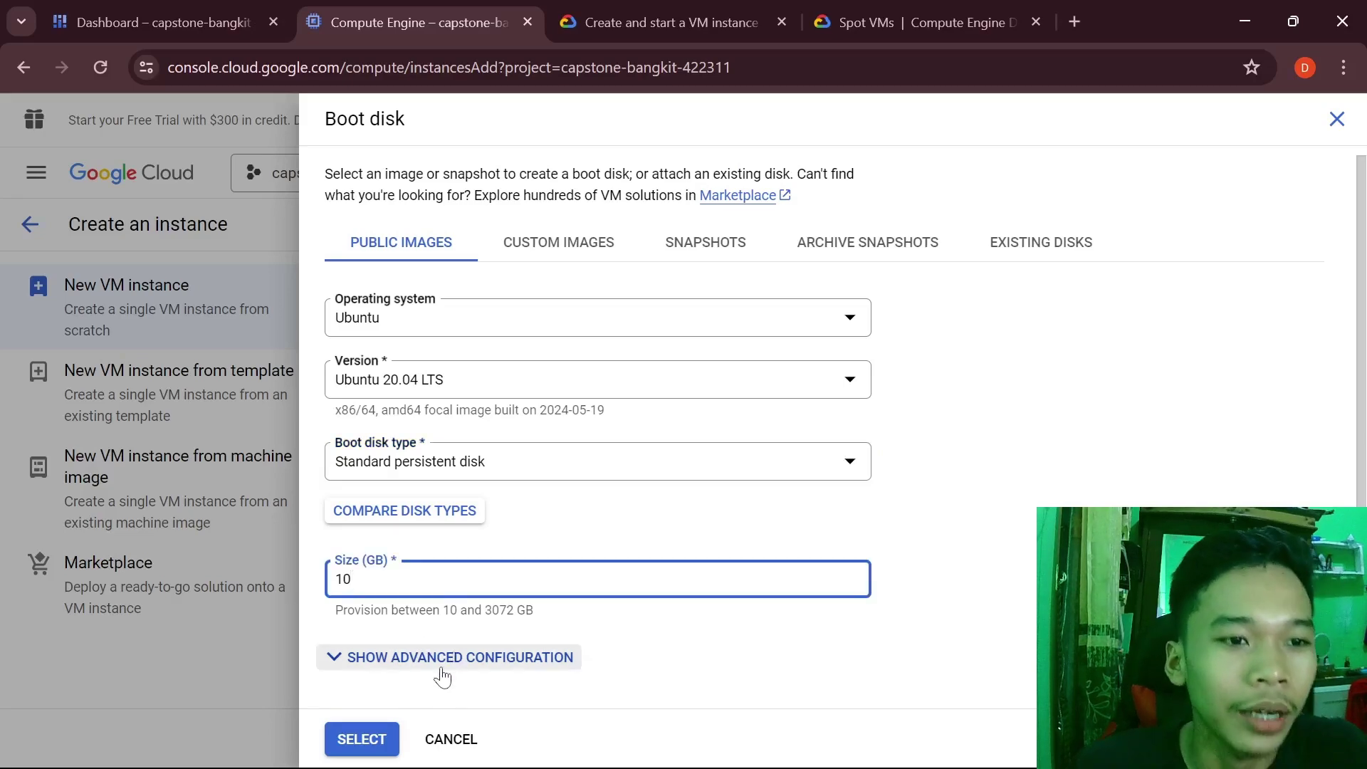
pyautogui.click(375, 759)
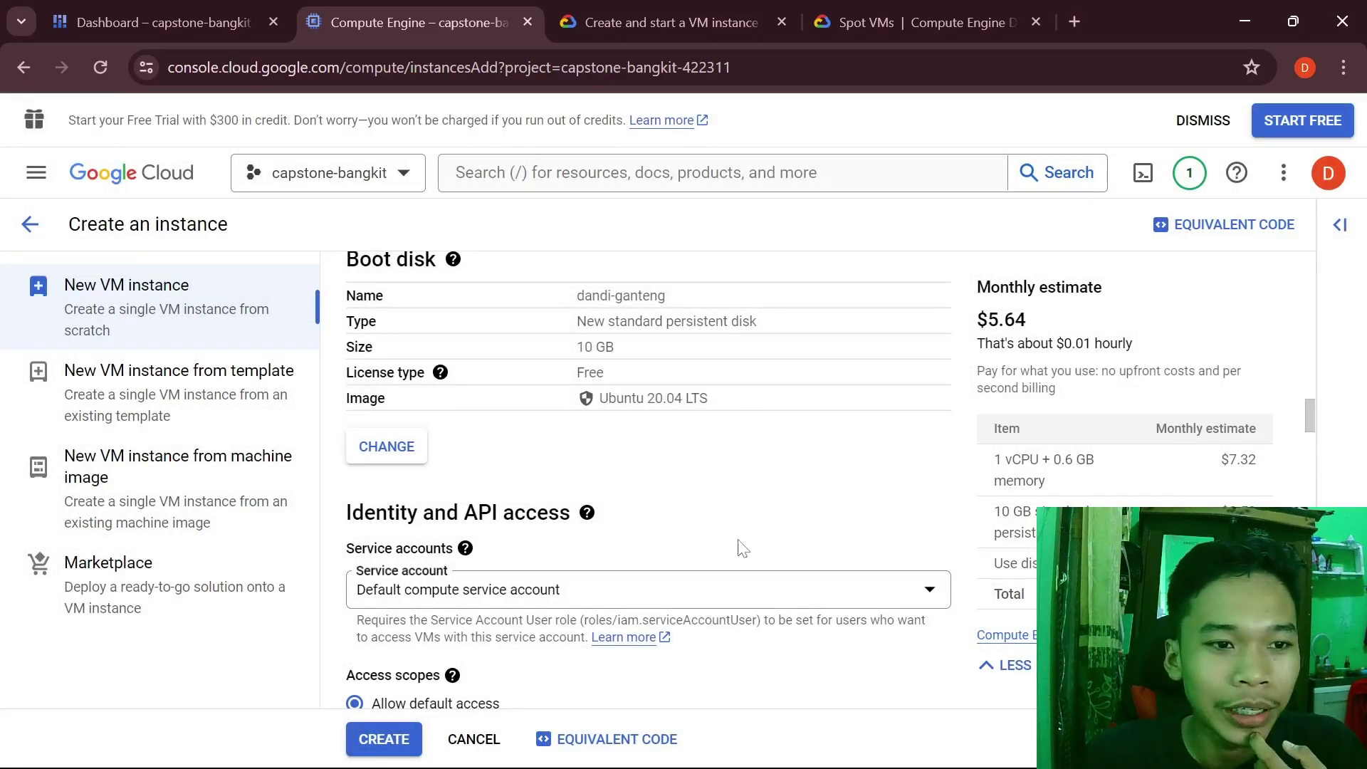
# Check the shared-core sizes offered for the N1 machine type and keep f1-micro selected.
pyautogui.scroll(10, 696, 559)
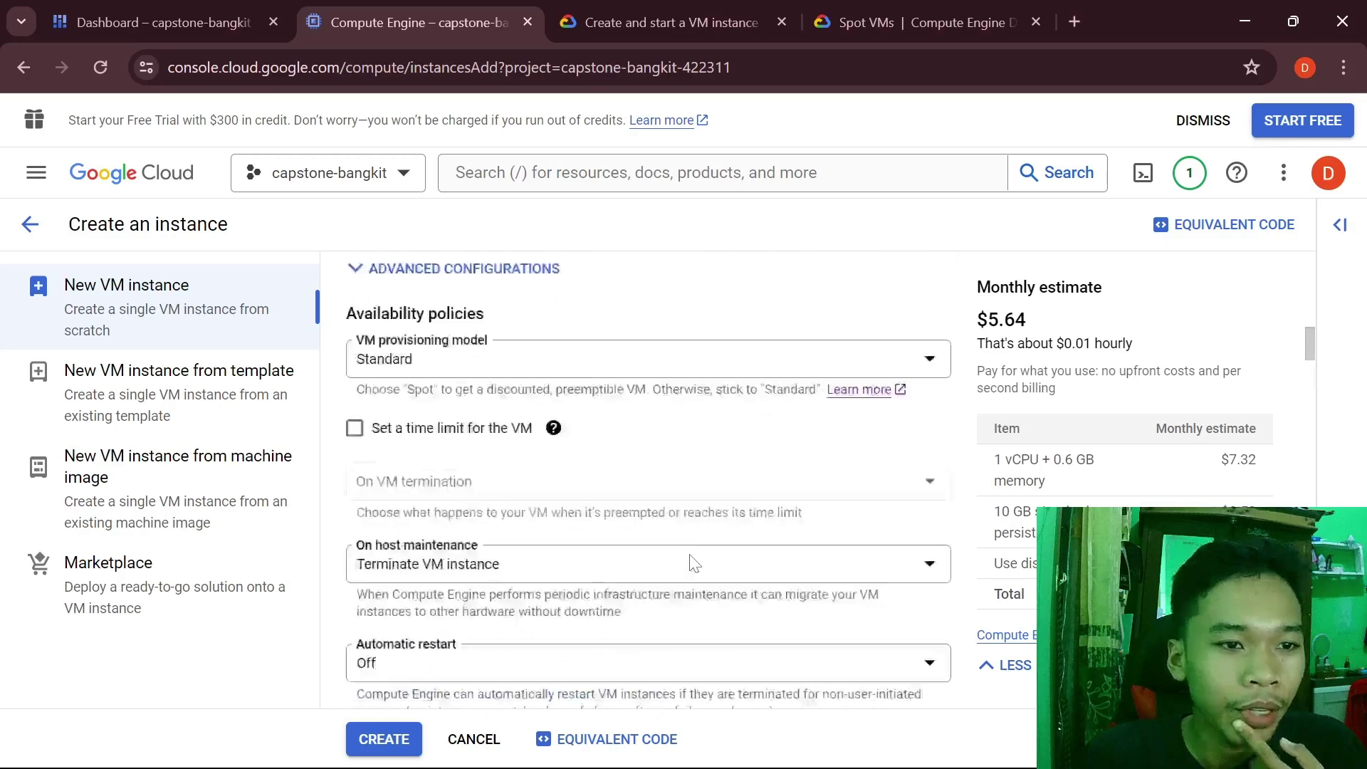
pyautogui.scroll(5, 695, 563)
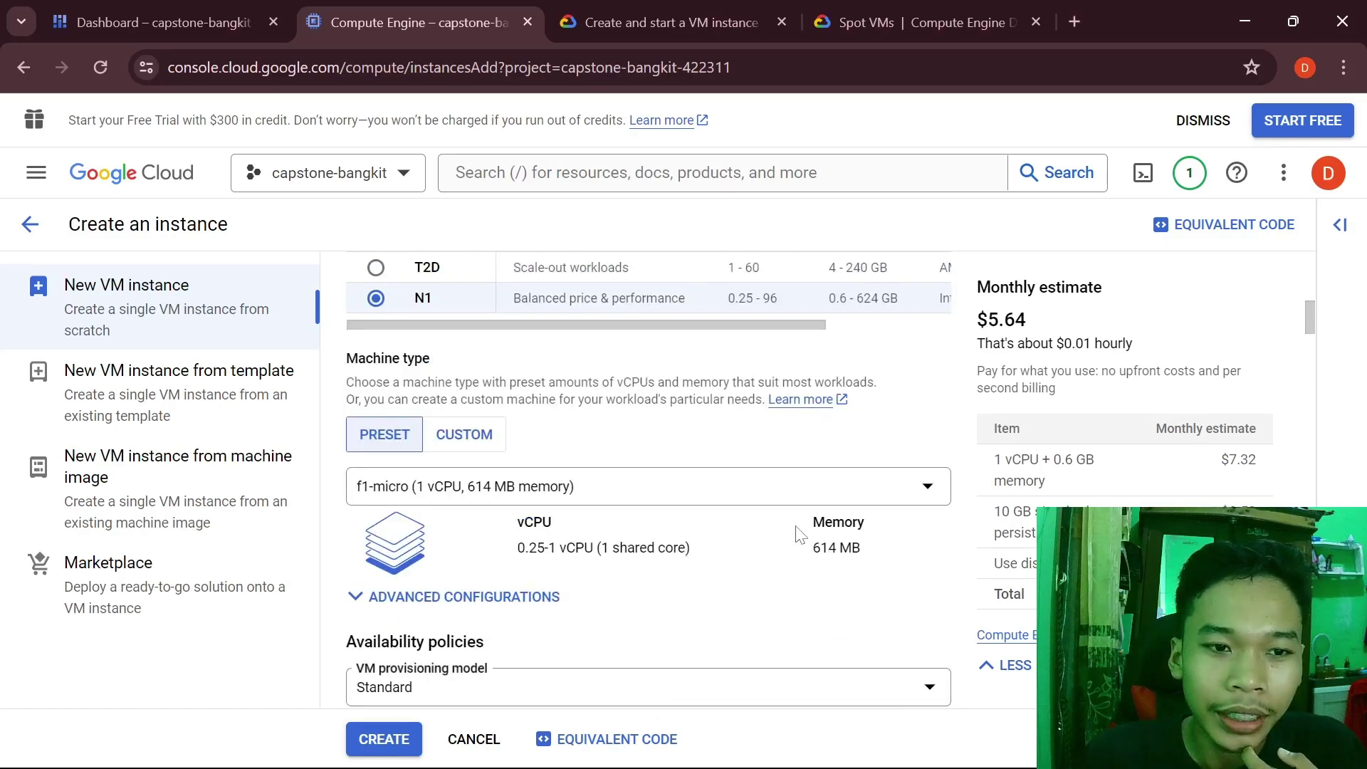
pyautogui.click(826, 493)
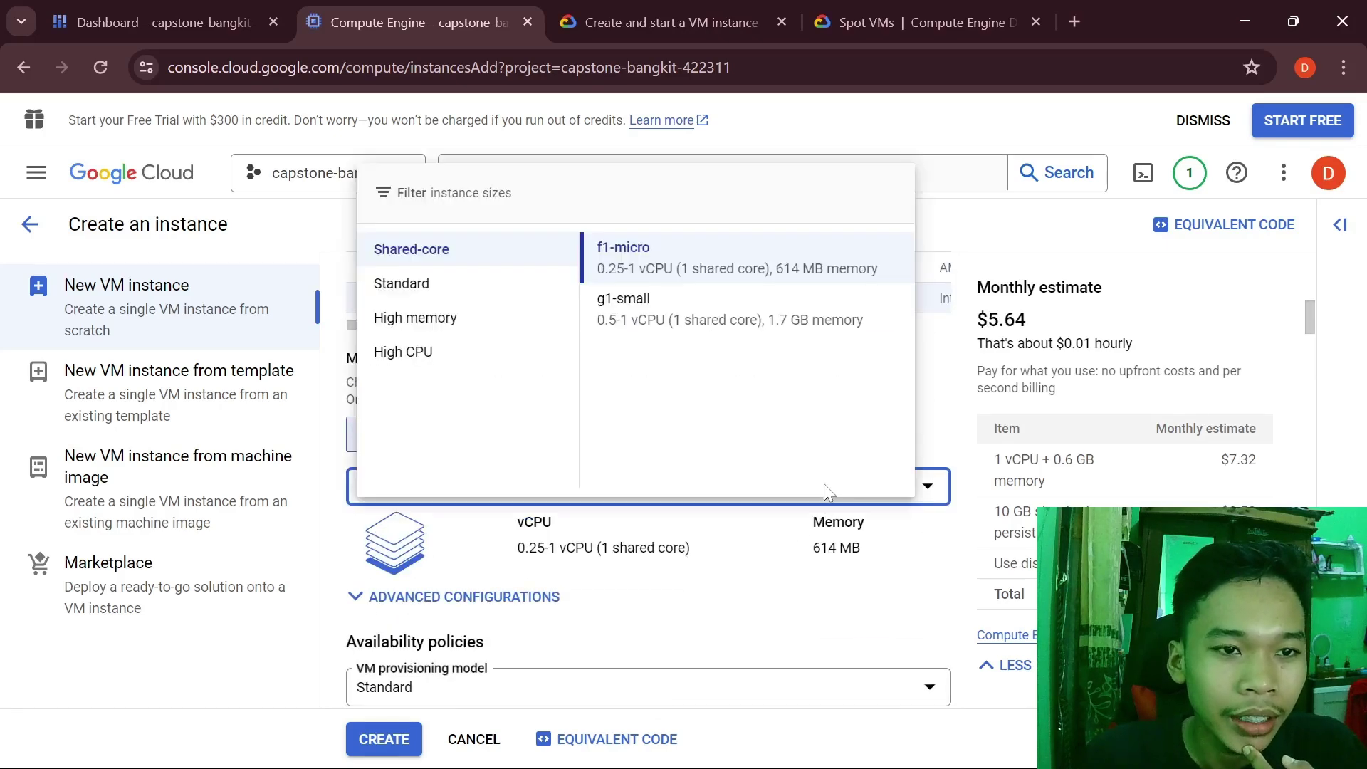
pyautogui.click(717, 258)
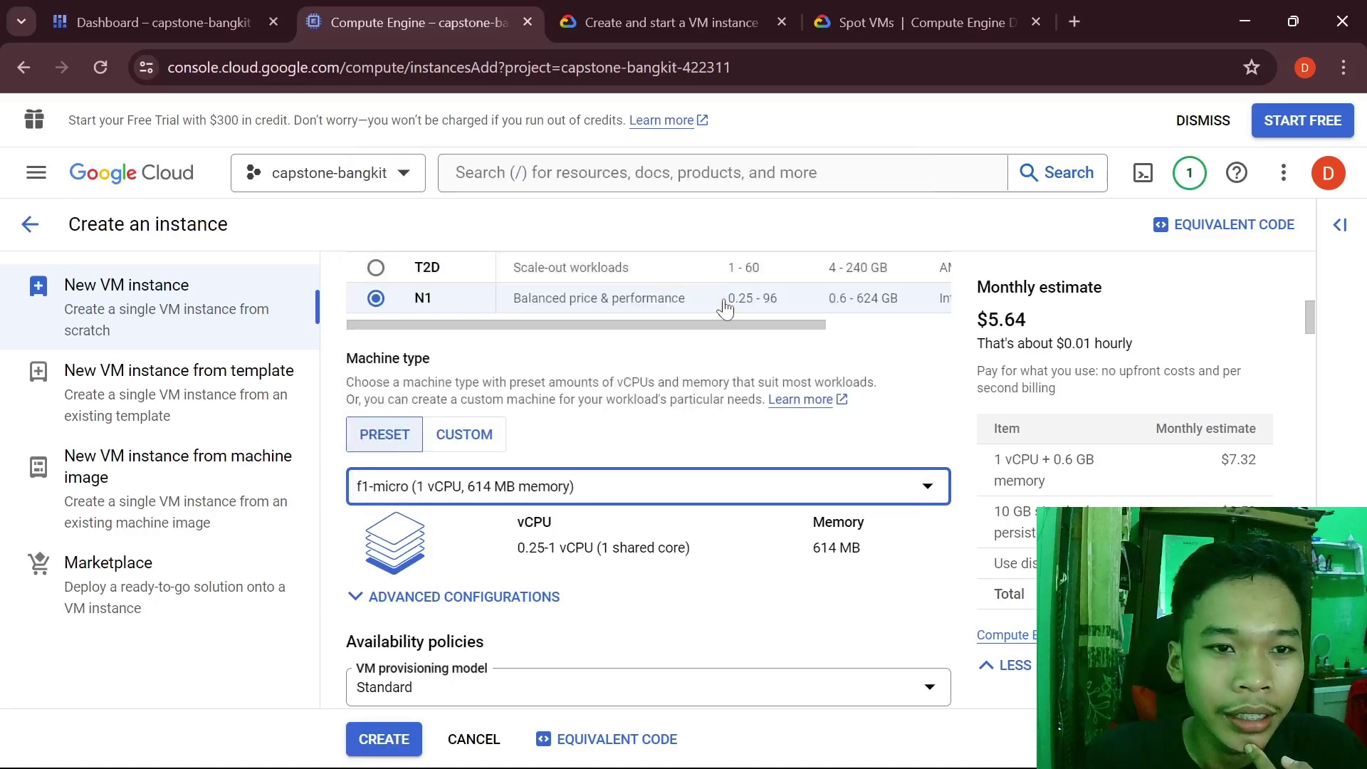
# Review the instance settings from the name and region through the management options, and create the VM instance.
pyautogui.scroll(3, 725, 308)
pyautogui.scroll(6, 726, 507)
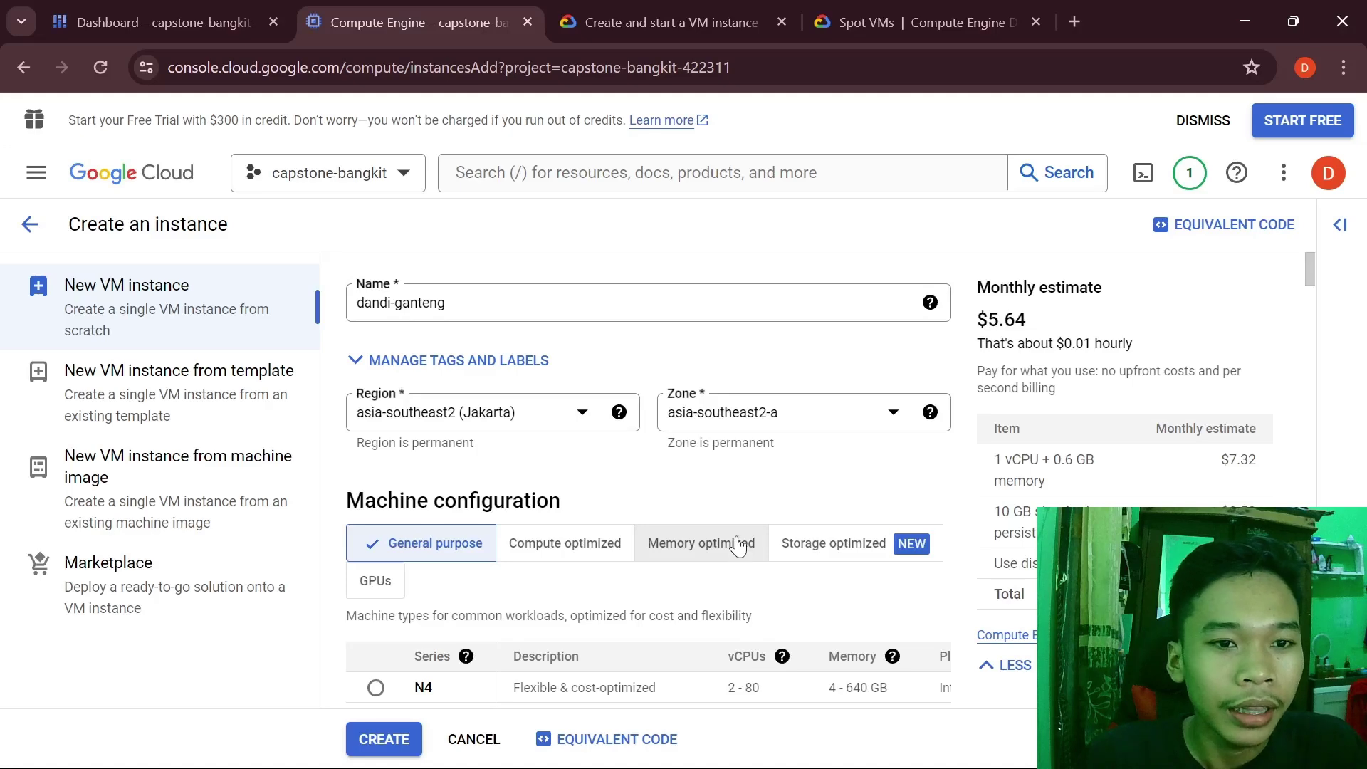
pyautogui.scroll(-15, 740, 562)
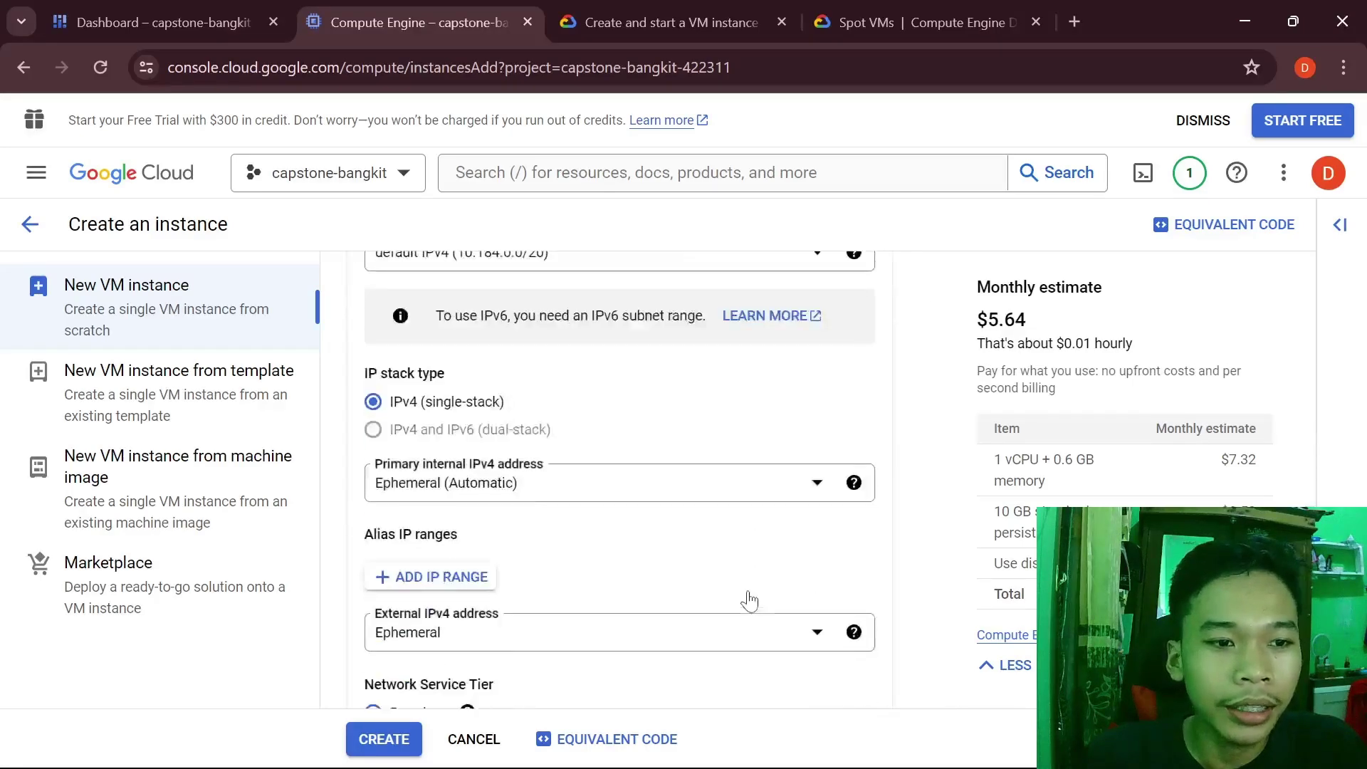
pyautogui.scroll(-10, 748, 600)
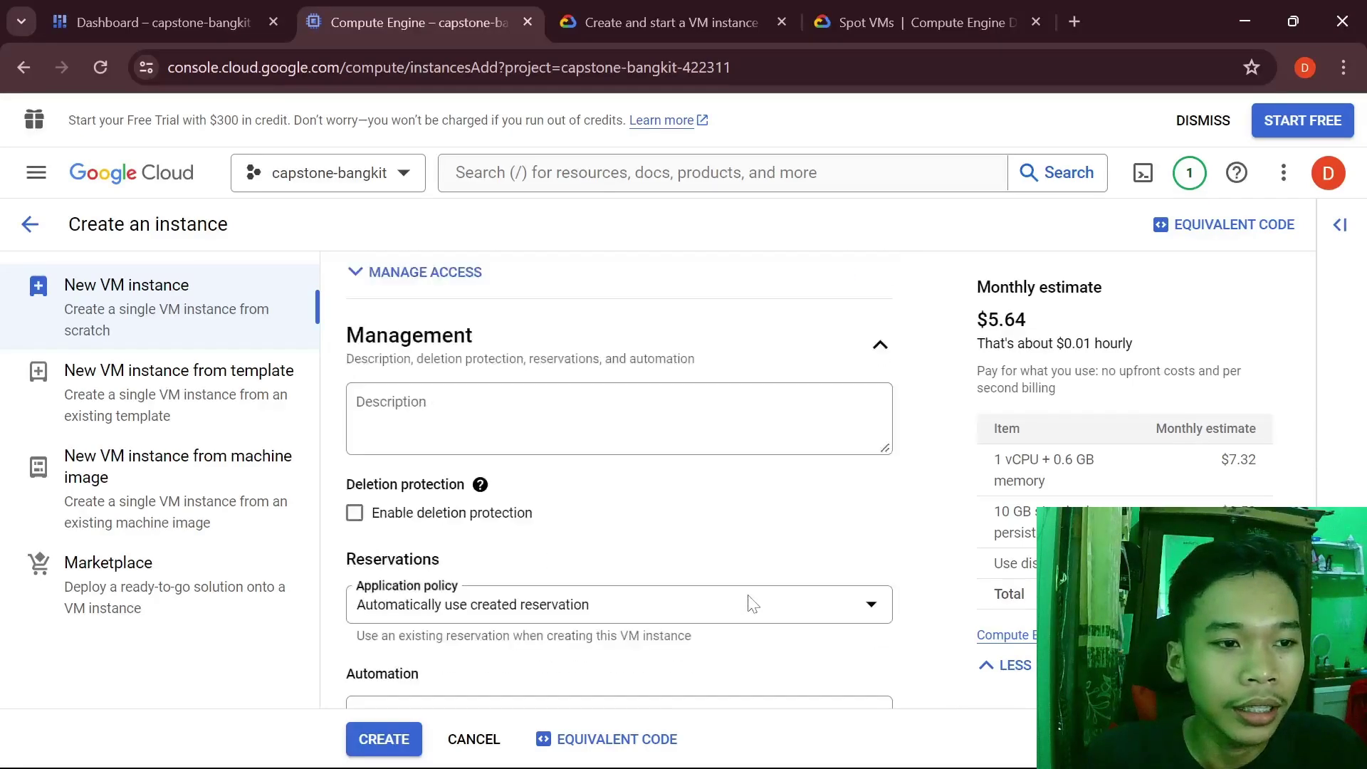
pyautogui.click(364, 742)
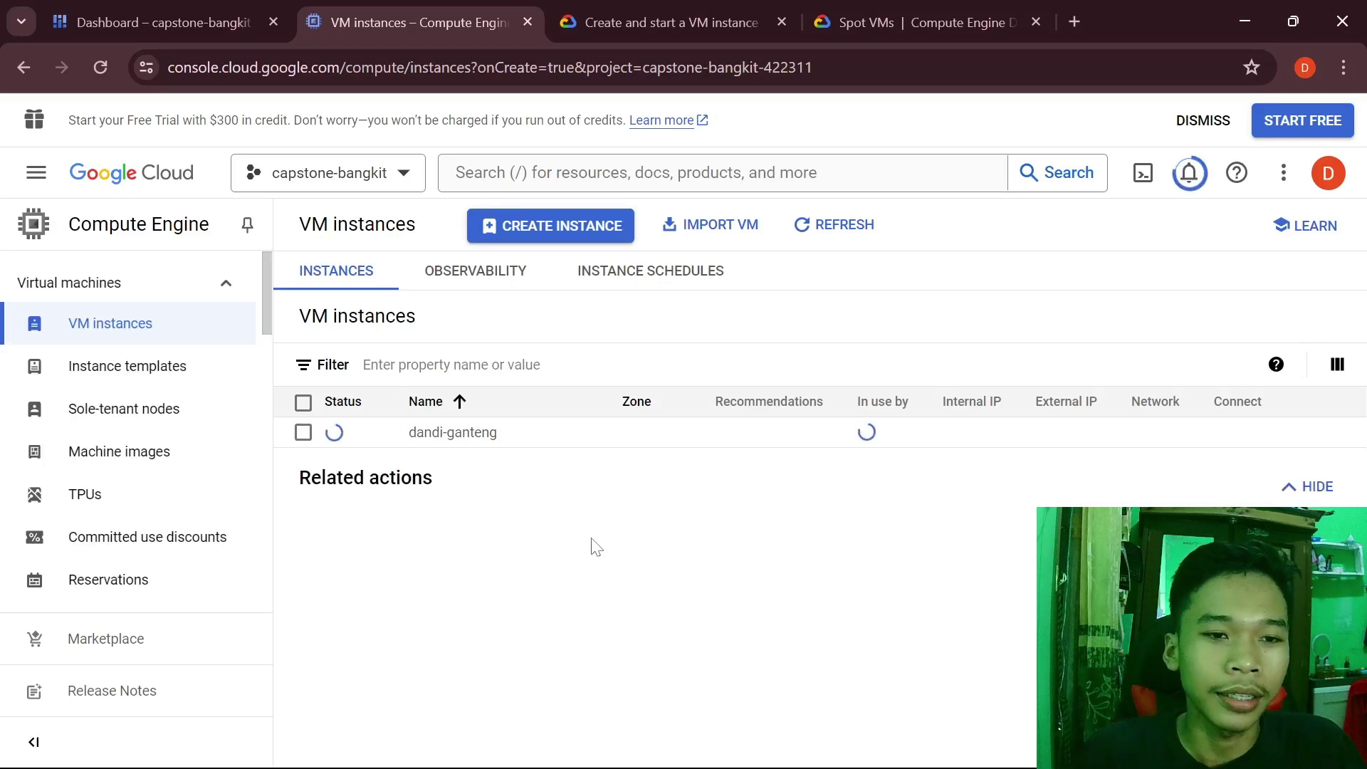
# Examine the new instance's entry in the VM instances list of the capstone-bangkit project.
pyautogui.moveTo(407, 436); pyautogui.dragTo(503, 445)
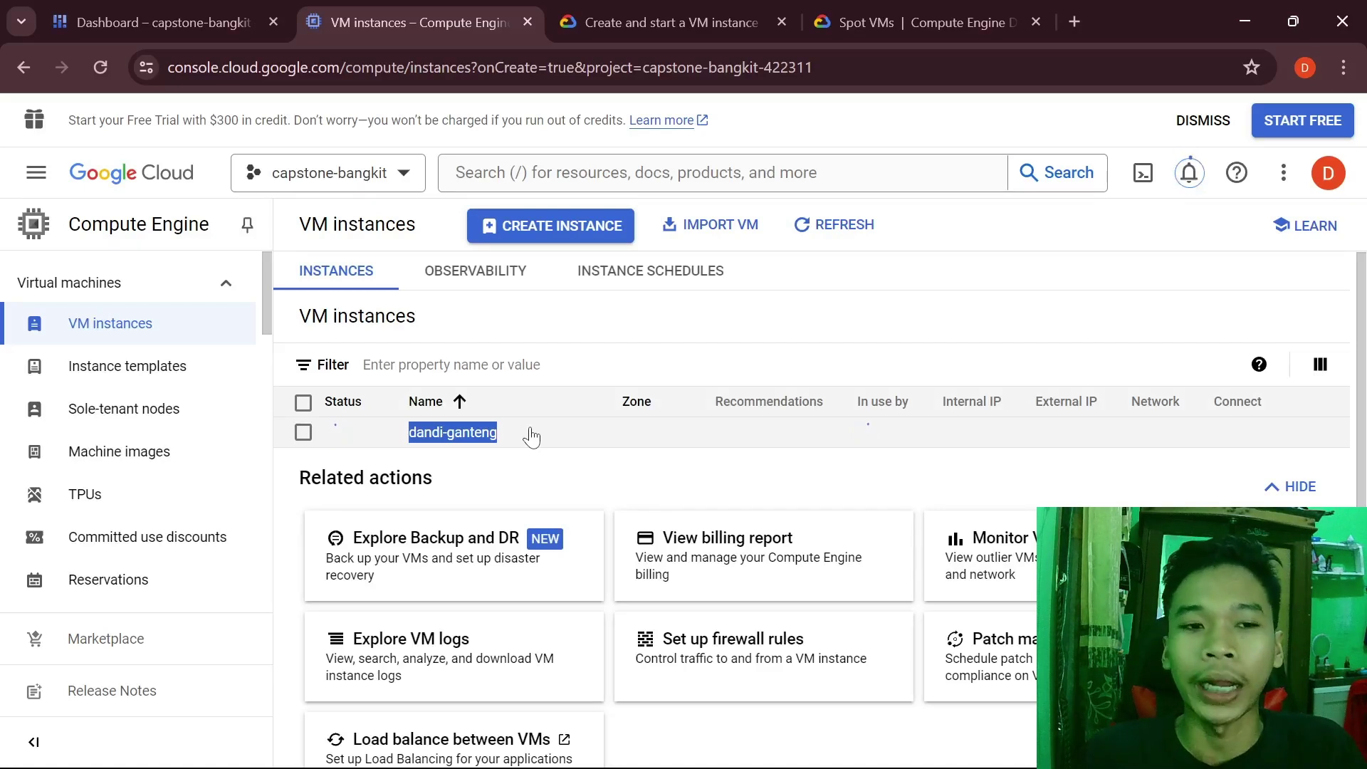
pyautogui.doubleClick(490, 434)
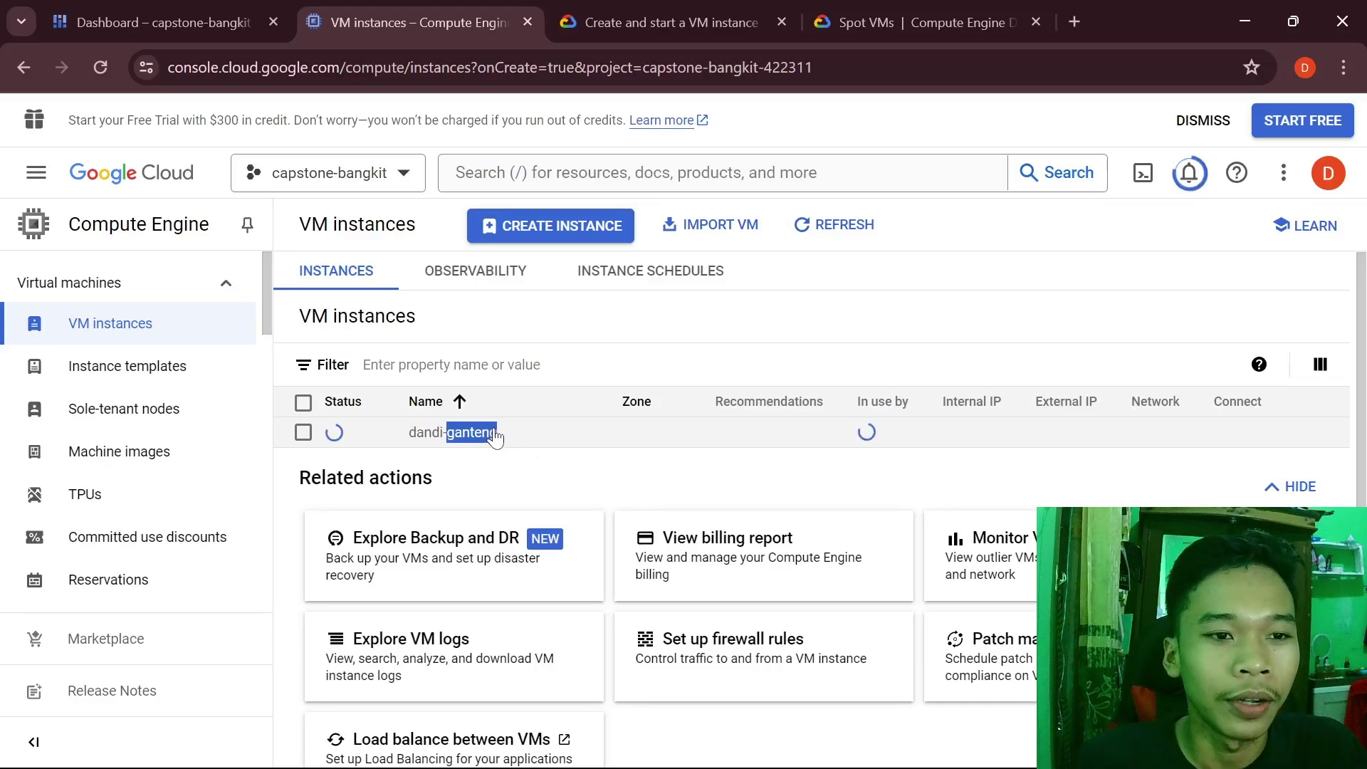
pyautogui.click(490, 434)
pyautogui.doubleClick(490, 434)
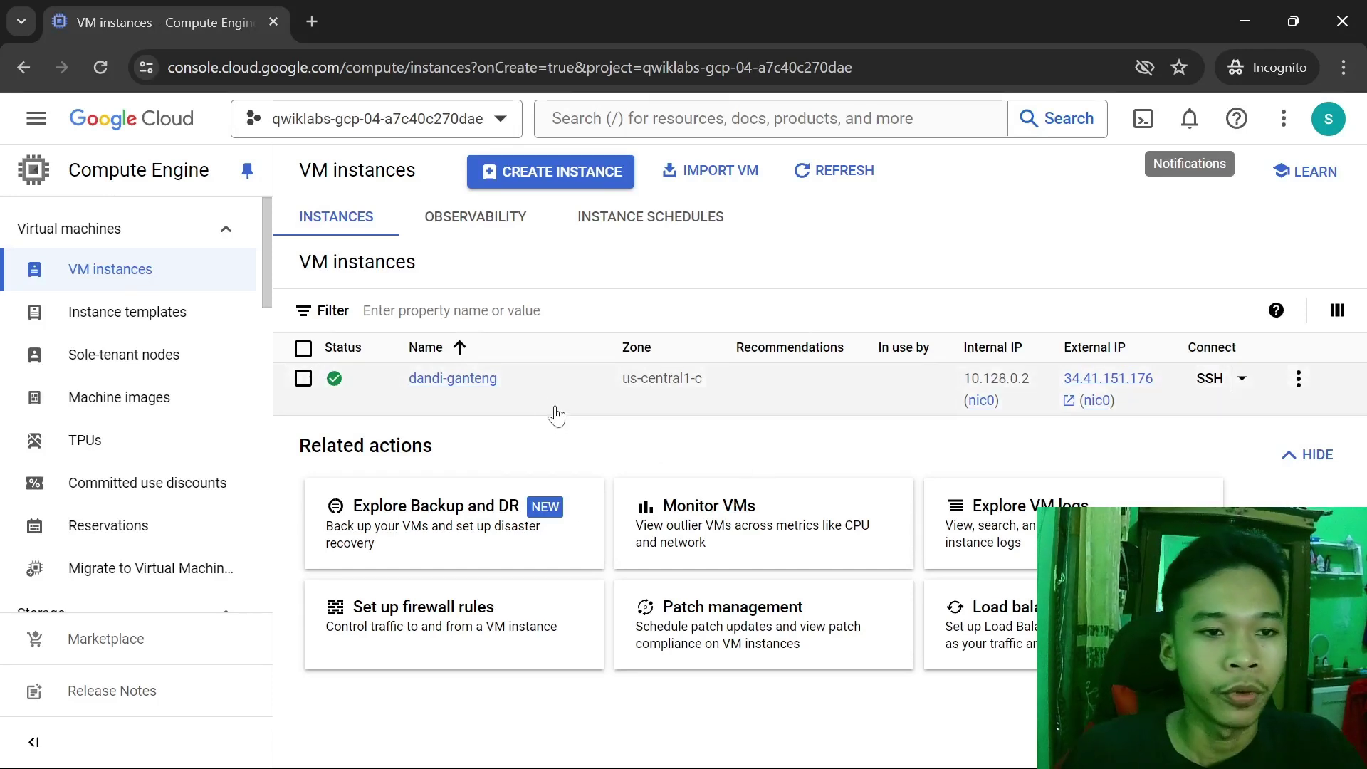
# In the Qwiklabs project's VM instances list, examine the instance's name and zone, and copy its external IP address.
pyautogui.moveTo(499, 381); pyautogui.dragTo(388, 394)
pyautogui.click(719, 390)
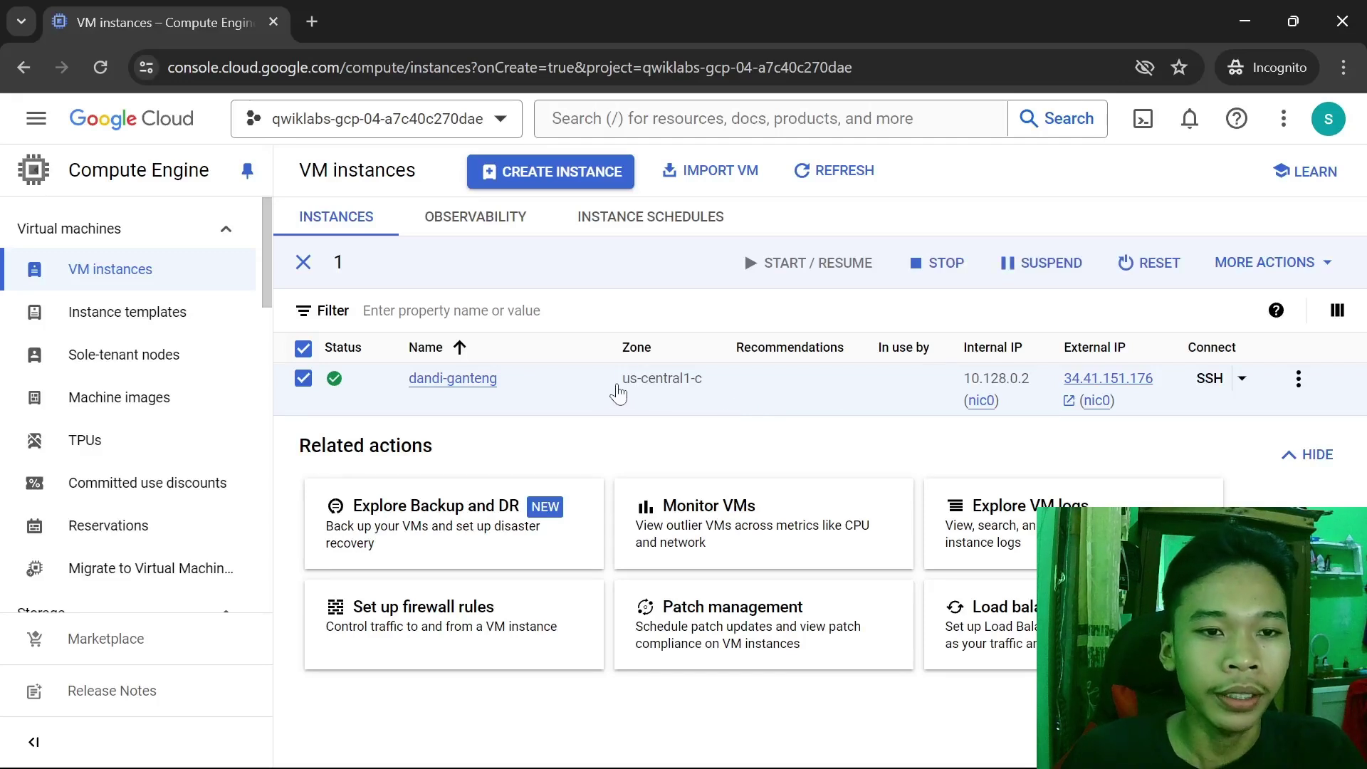
pyautogui.moveTo(612, 387); pyautogui.dragTo(704, 386)
pyautogui.click(708, 390)
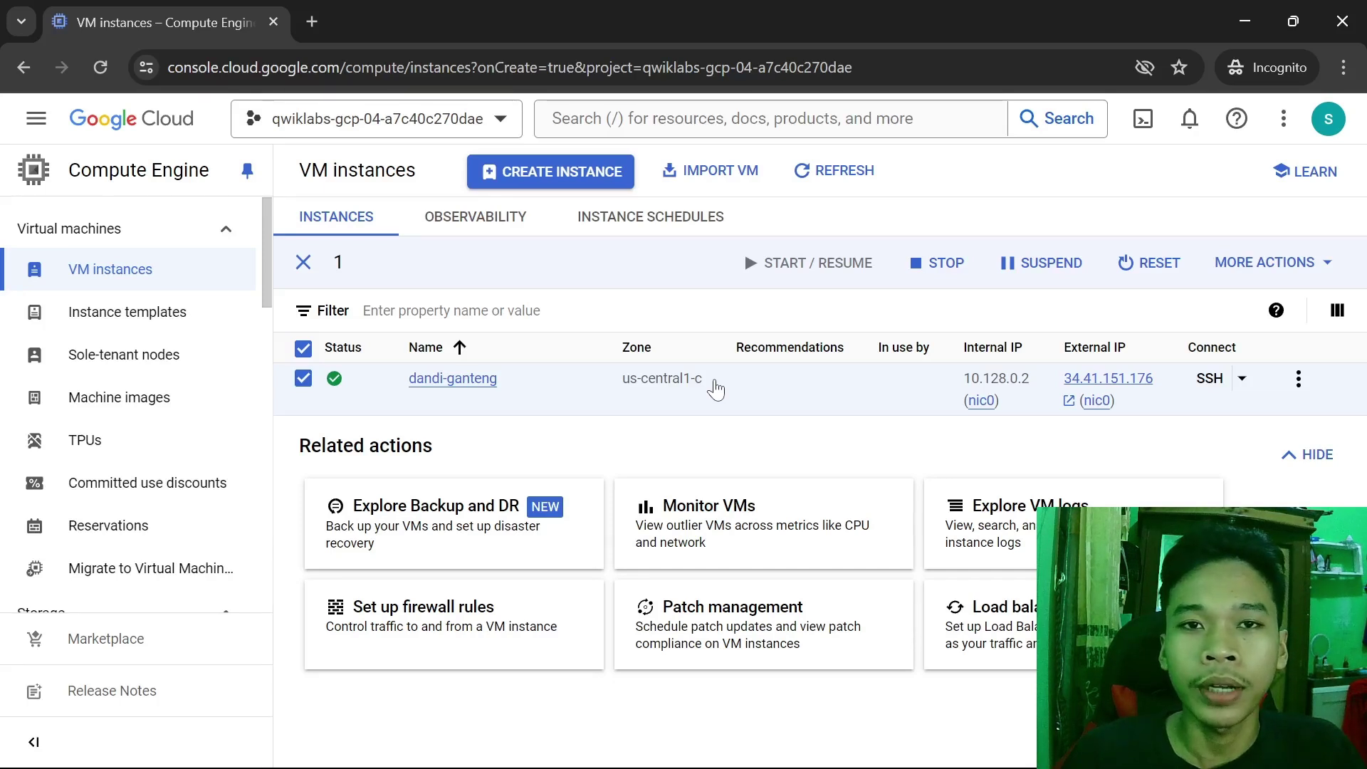
pyautogui.moveTo(715, 388)
pyautogui.mouseDown()
pyautogui.moveTo(612, 387)
pyautogui.moveTo(689, 386)
pyautogui.mouseUp()
pyautogui.click(662, 387)
pyautogui.click(746, 393)
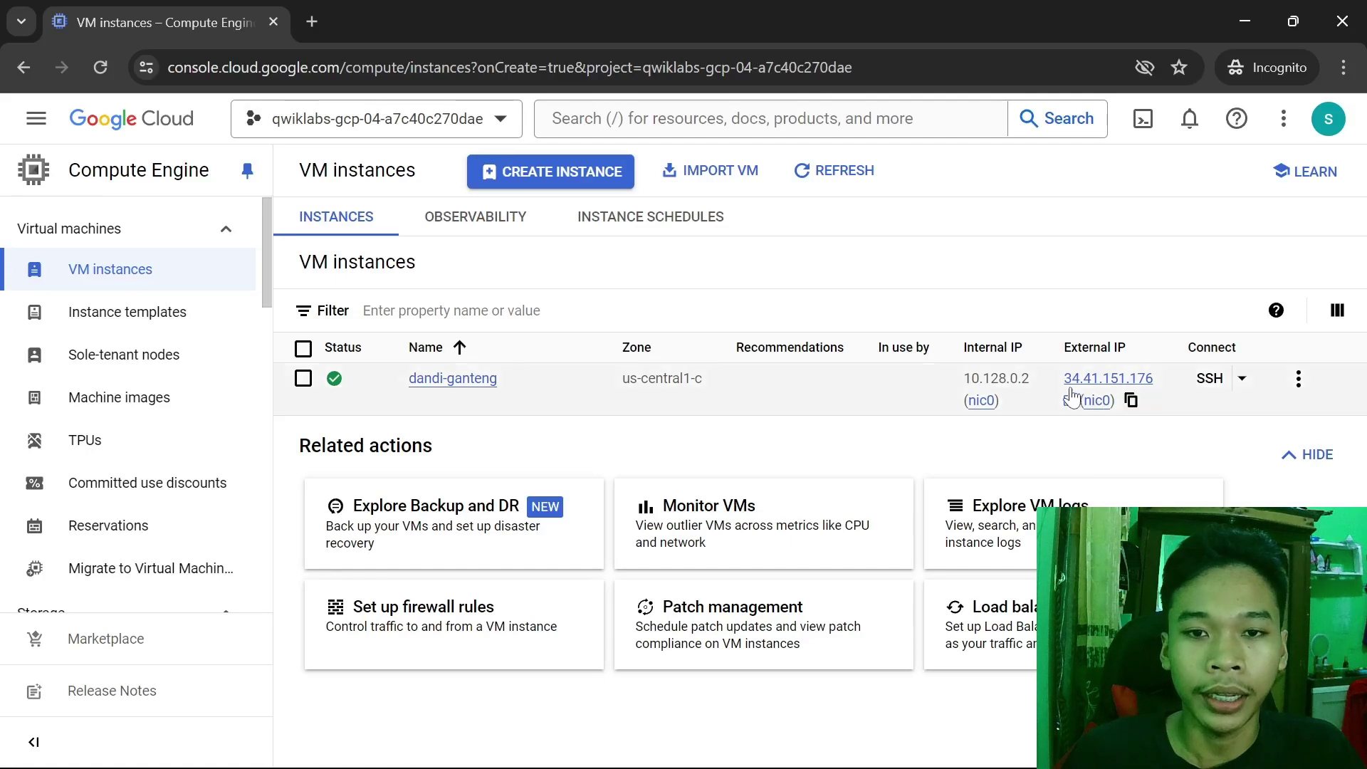
pyautogui.click(1130, 400)
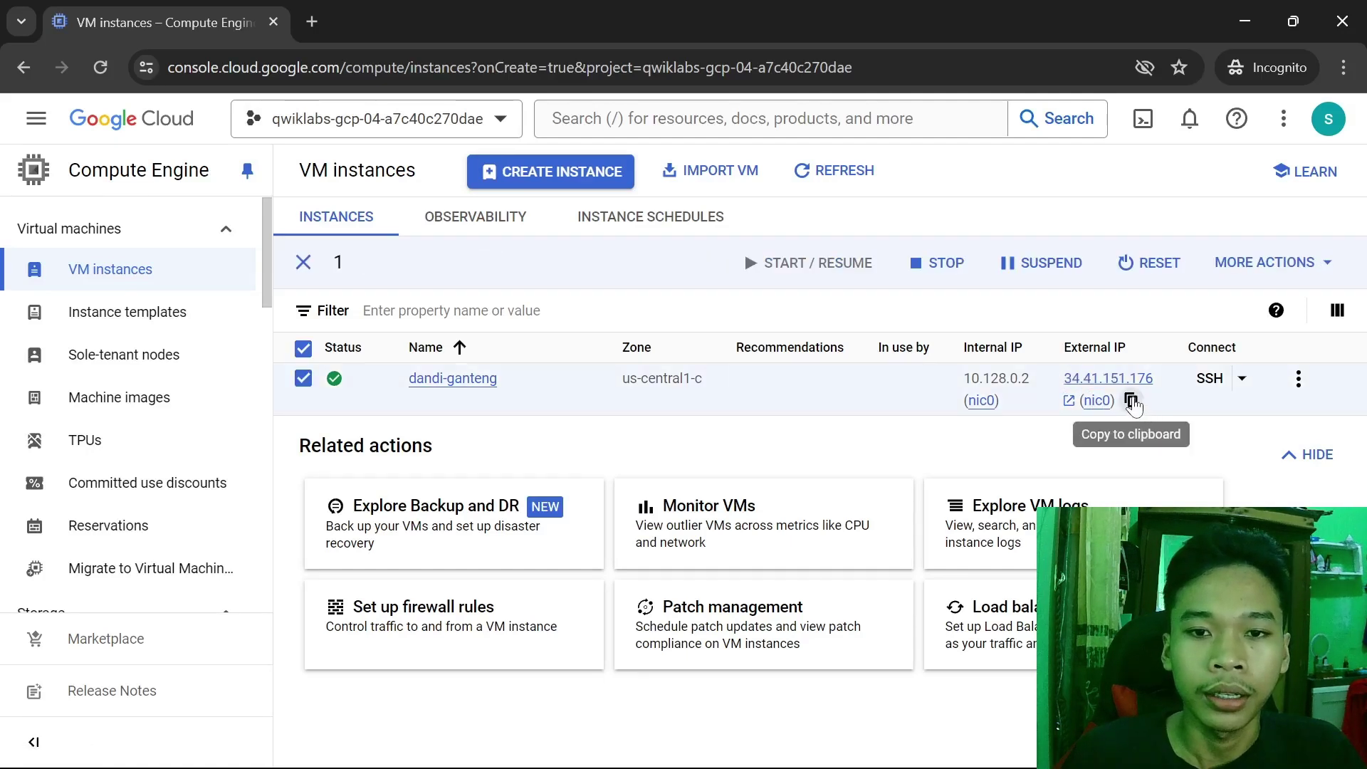
pyautogui.click(866, 414)
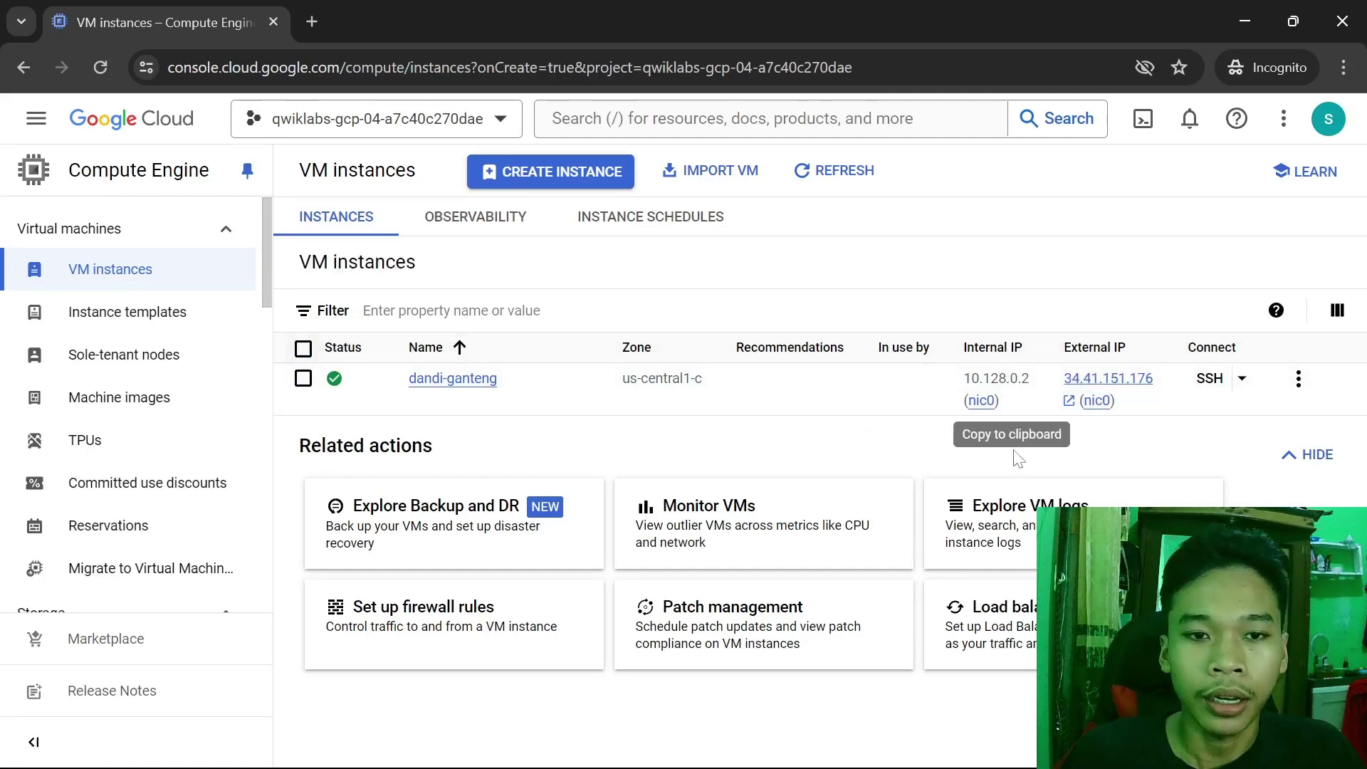
# Open an SSH-in-browser session to the Qwiklabs project's instance and authorize the connection.
pyautogui.click(1212, 378)
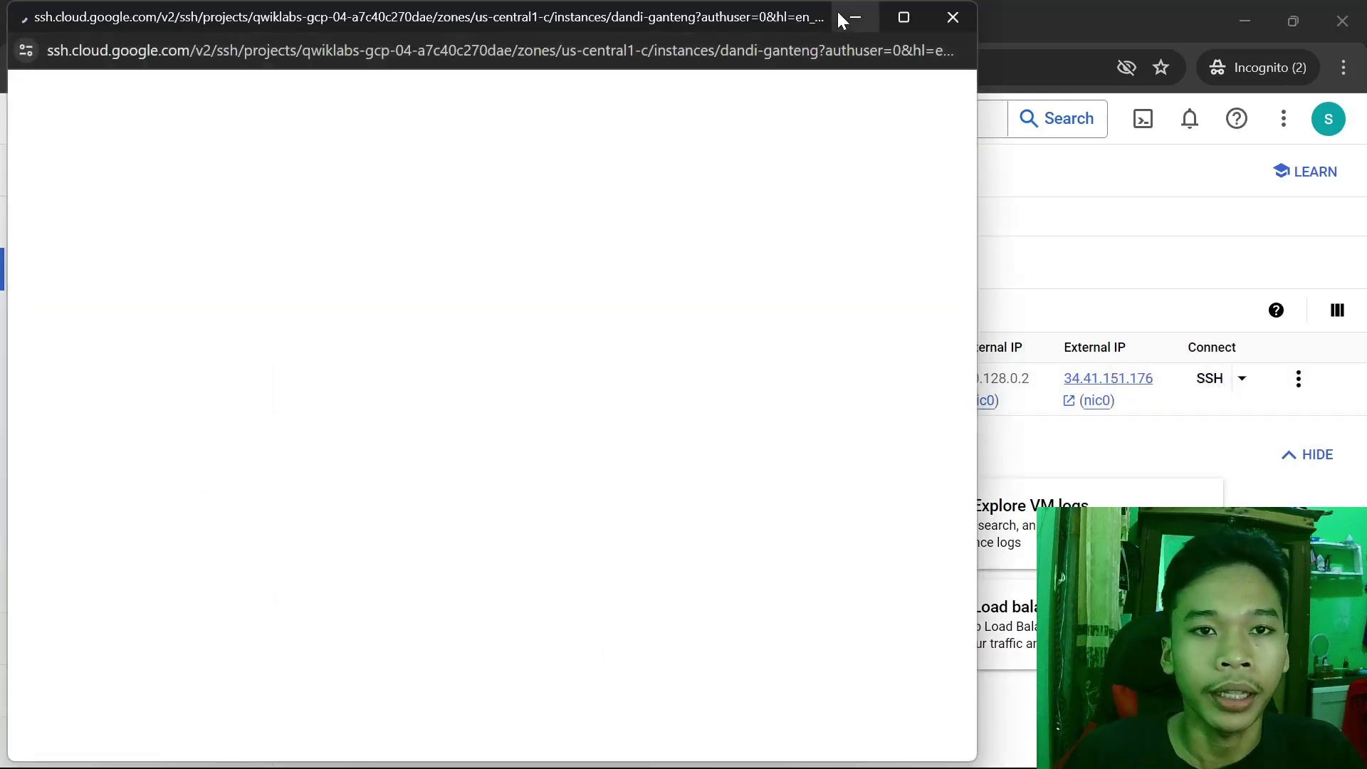
pyautogui.moveTo(835, 7); pyautogui.dragTo(954, 169)
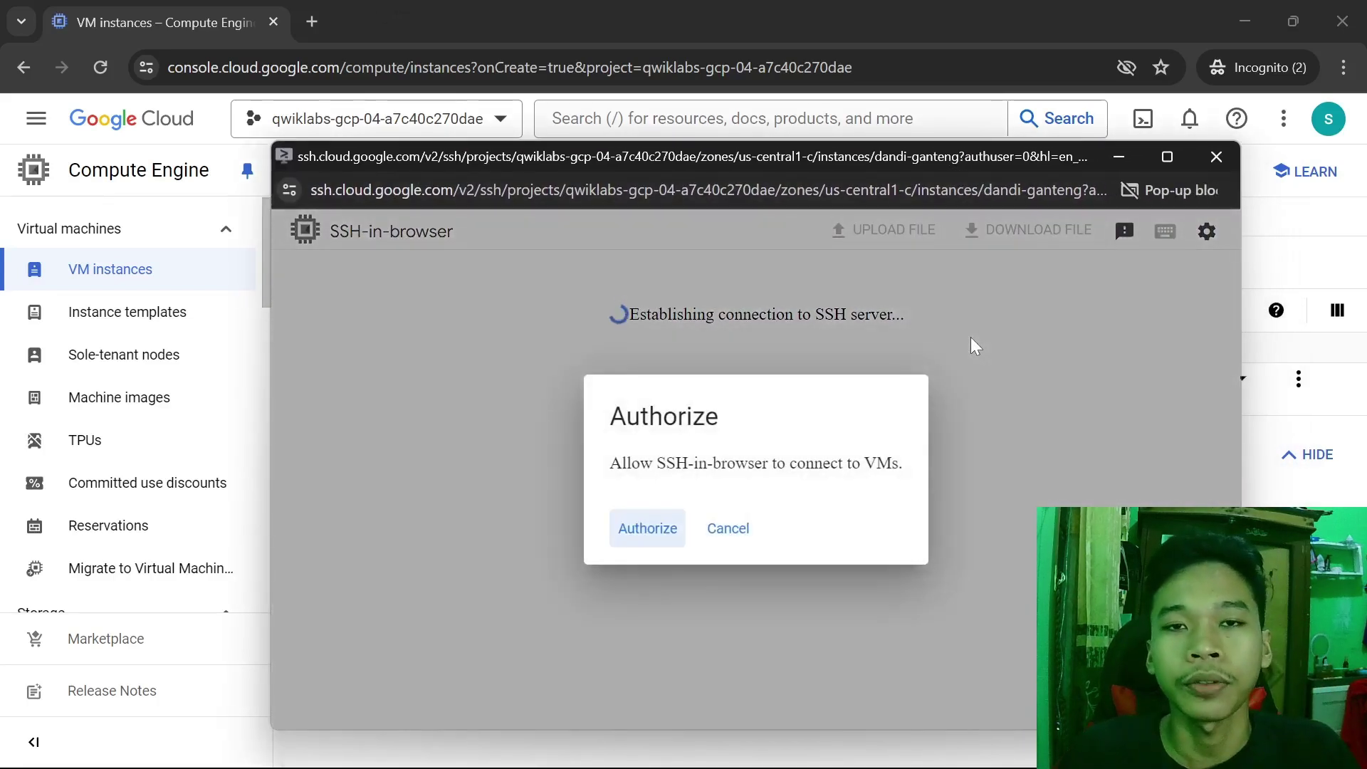
pyautogui.click(630, 533)
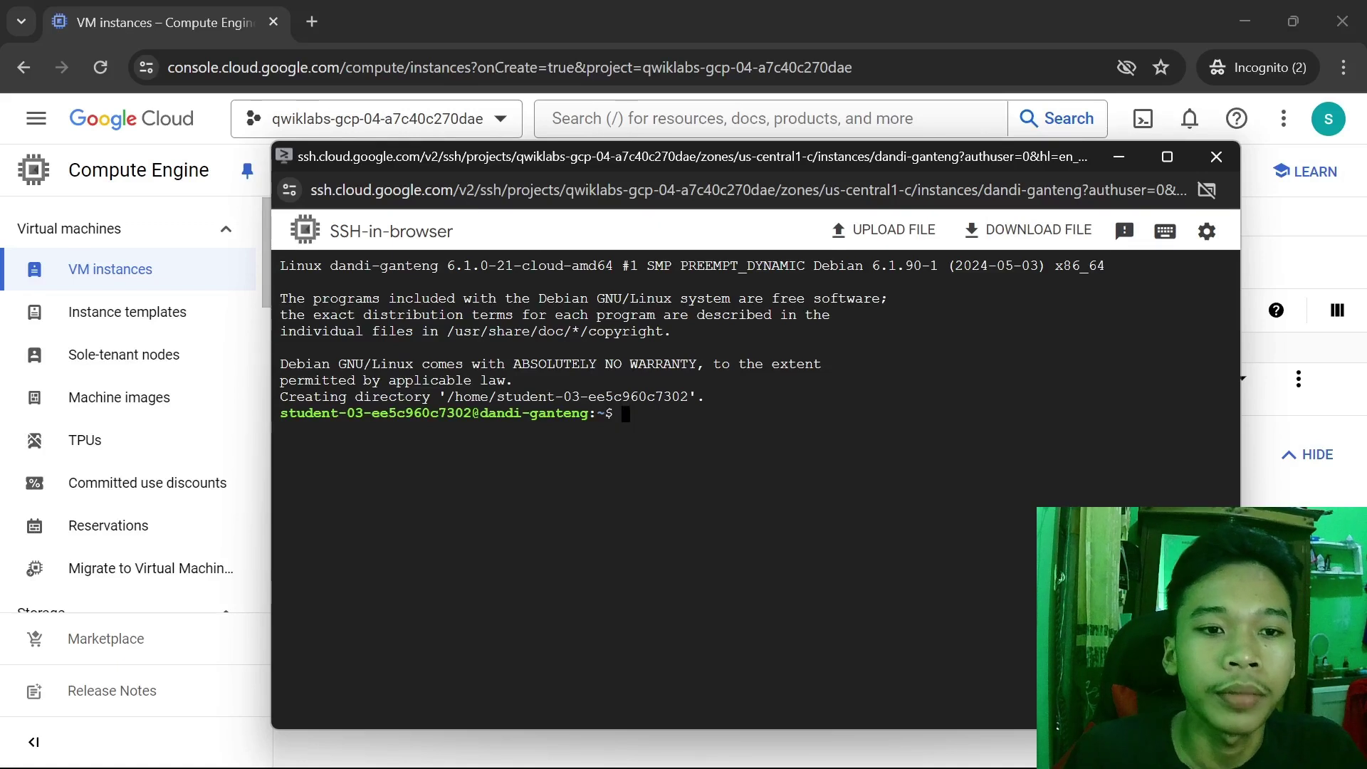
# Update the VM's package lists by running "sudo apt-get update" in the SSH session.
pyautogui.write('sudo')
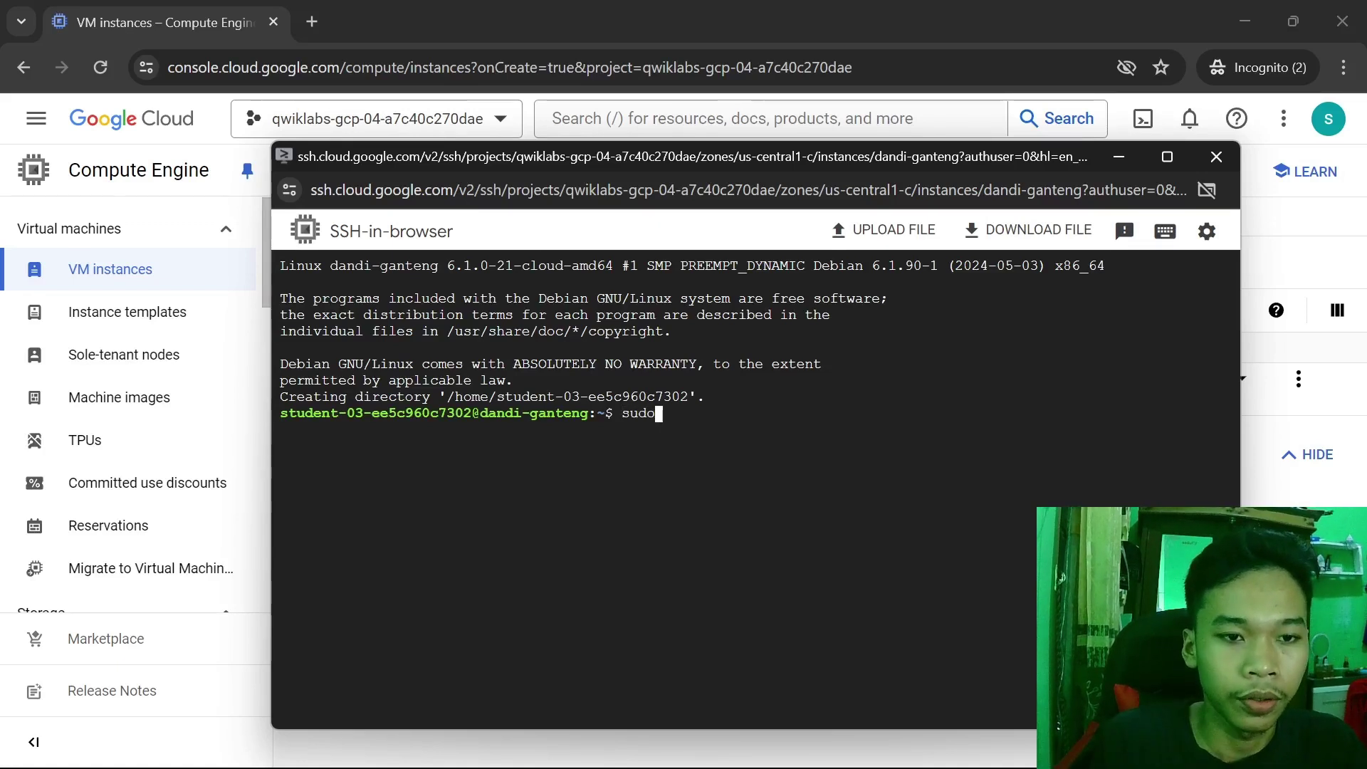
pyautogui.write(' apt')
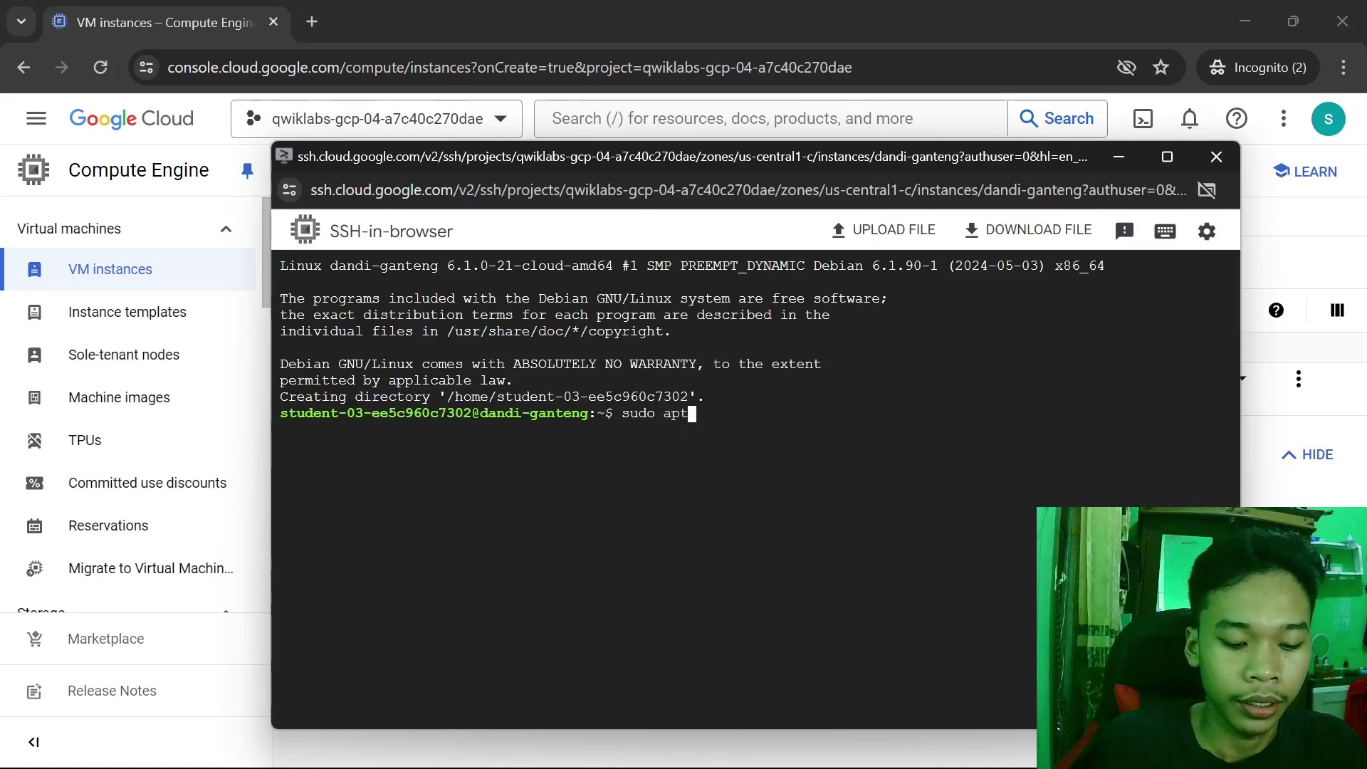
pyautogui.write('-ge')
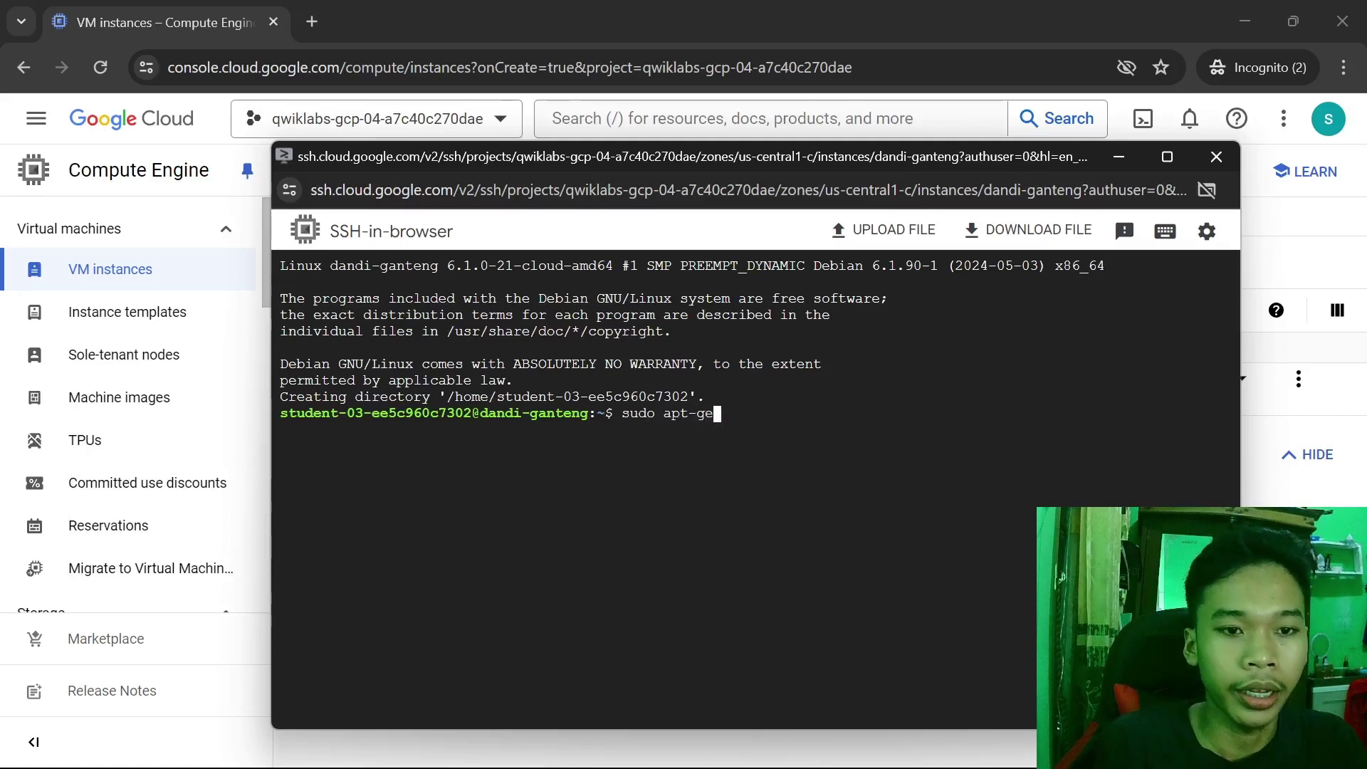
pyautogui.write('t update')
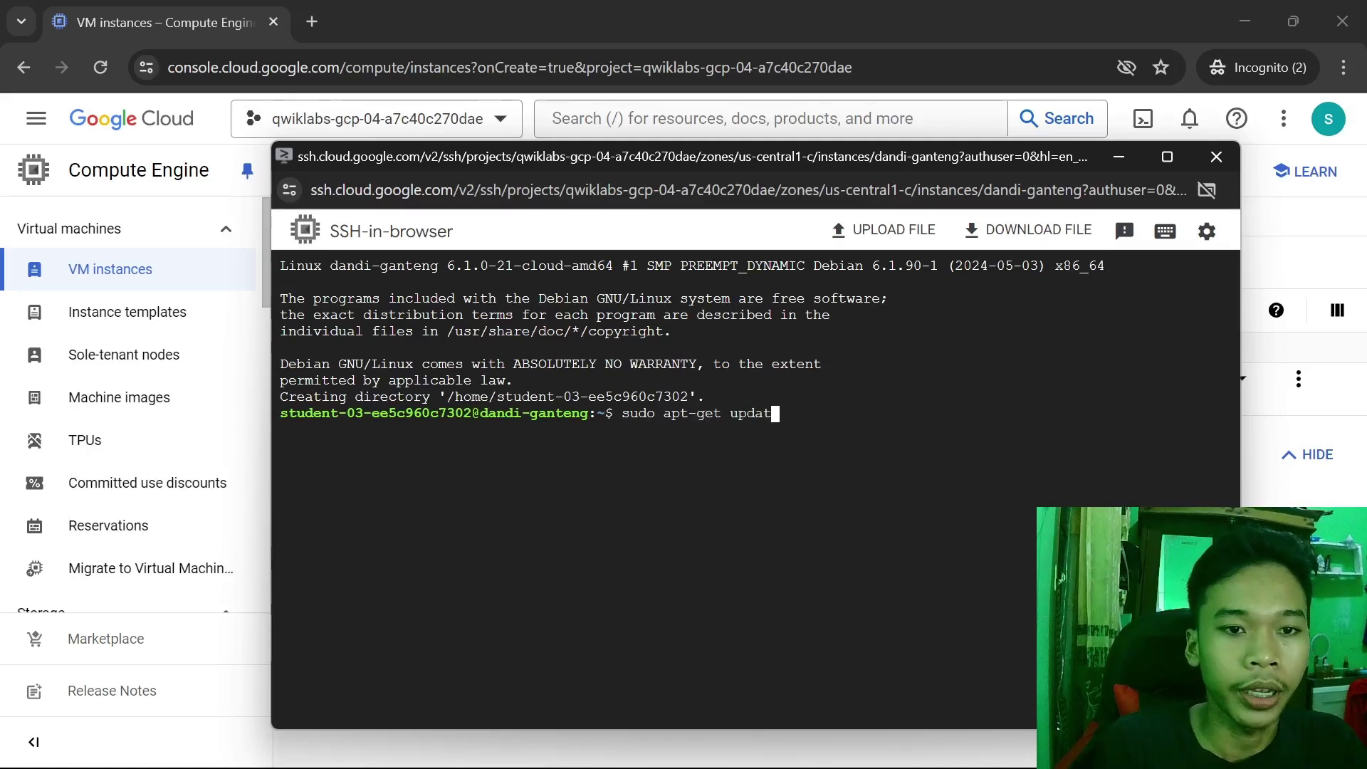
pyautogui.press('Return')
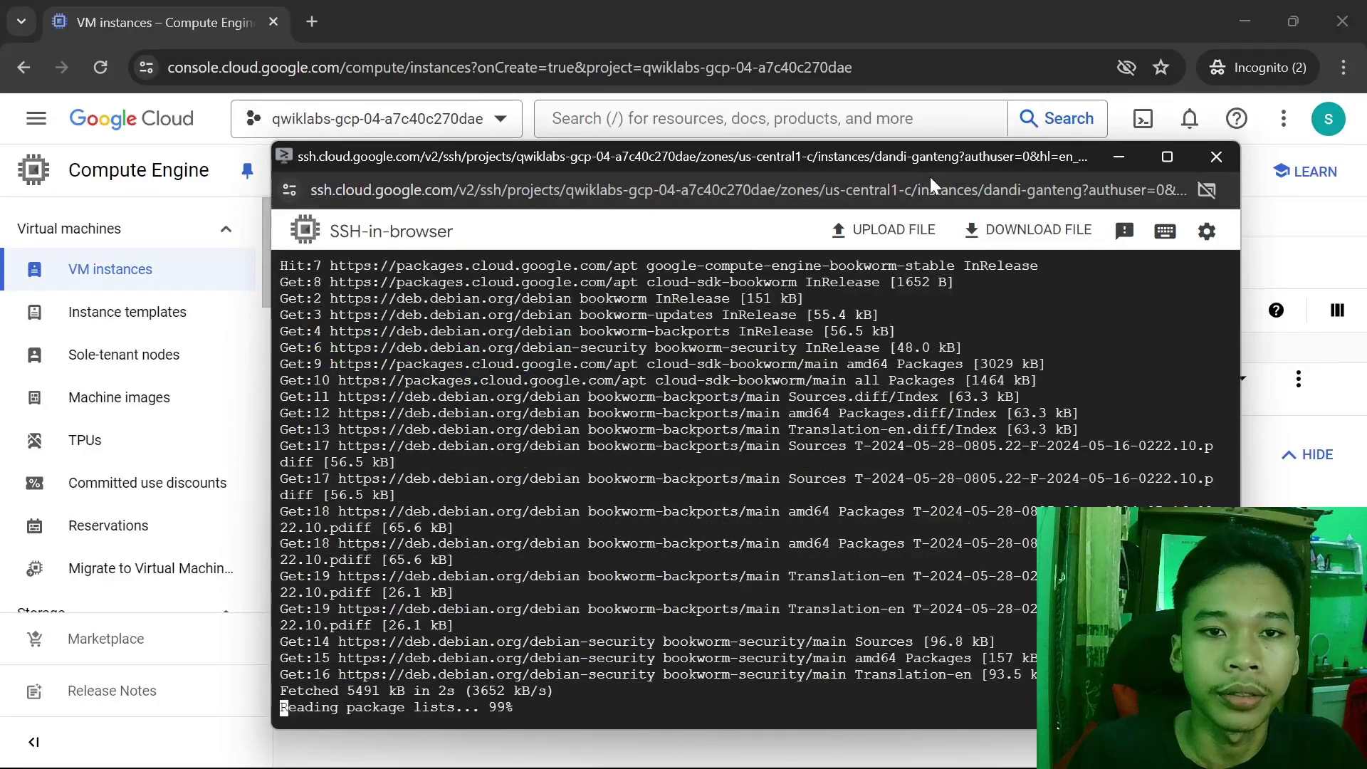
# Install nginx on the VM by running "sudo apt-get install nginx" and accept the installation with y.
pyautogui.write('s')
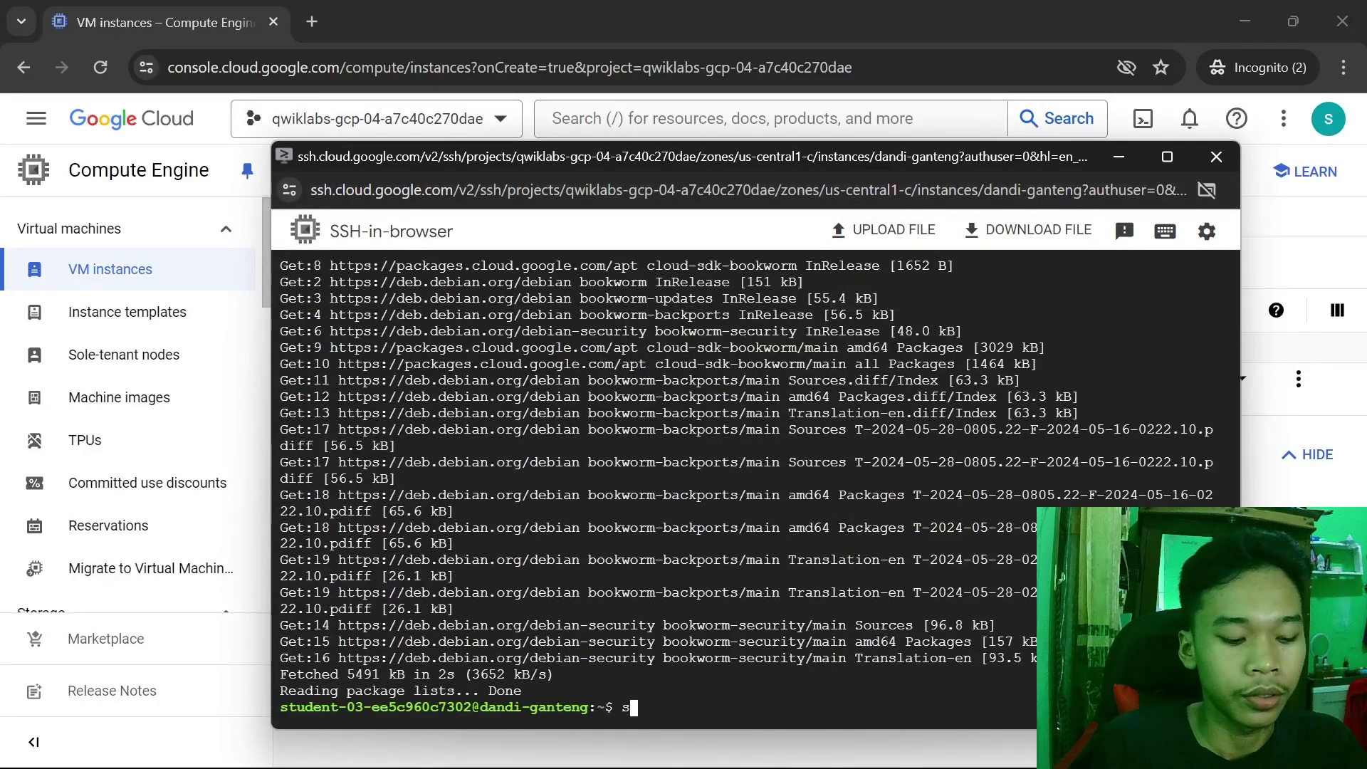
pyautogui.write('udo ap')
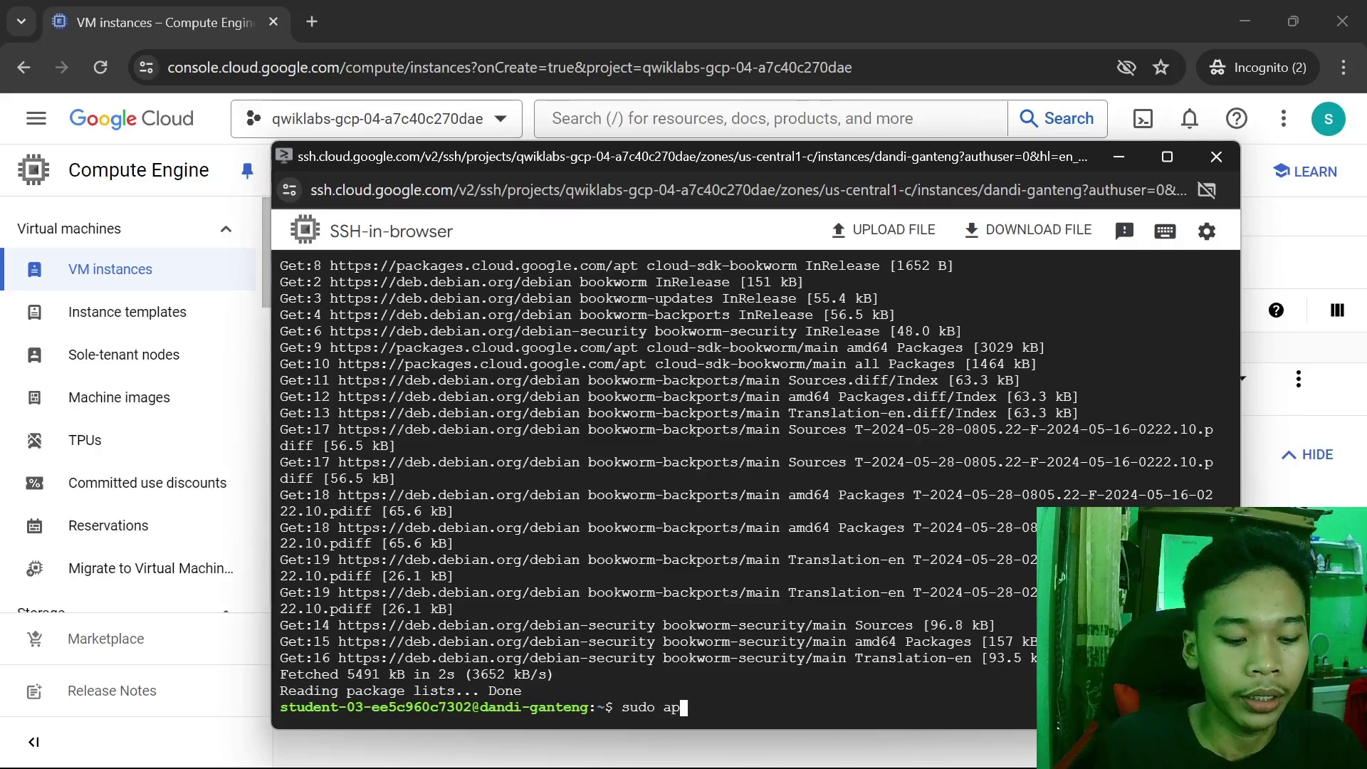
pyautogui.write('tget')
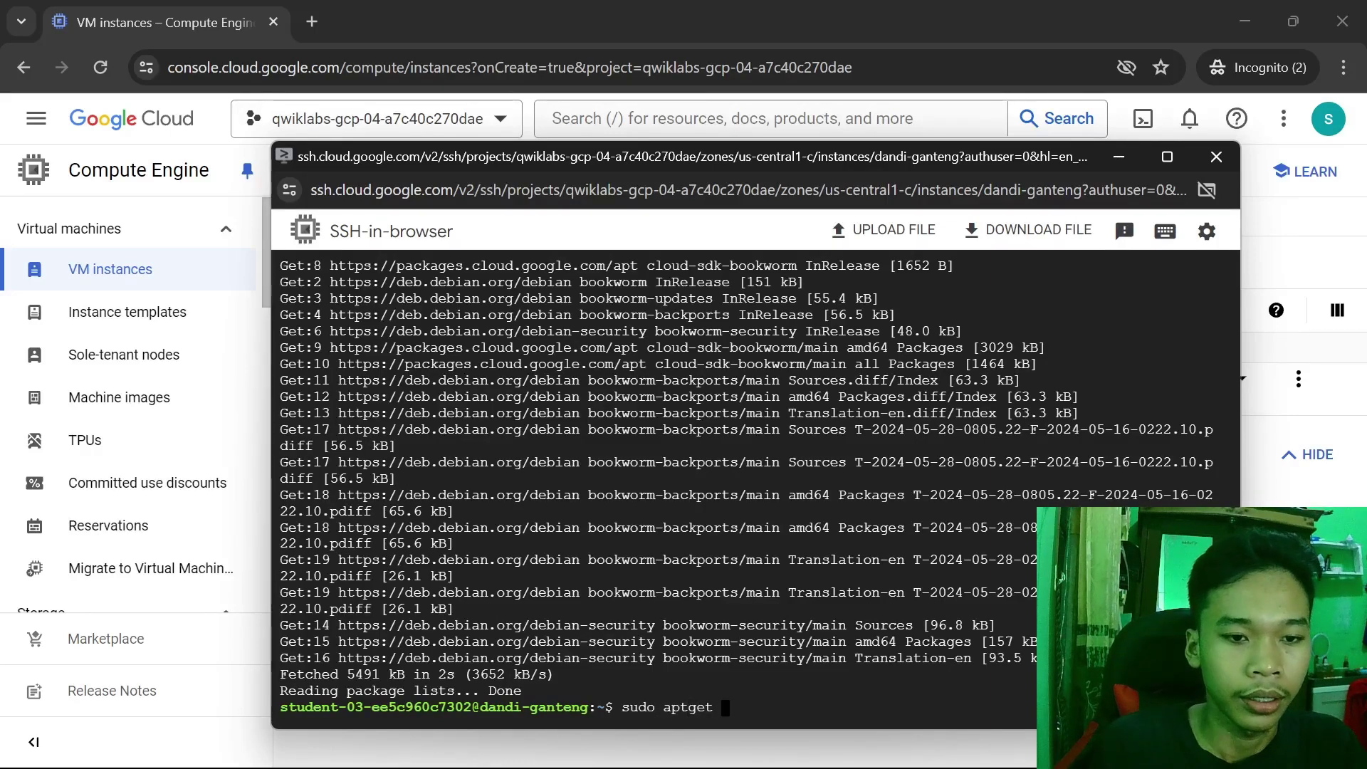
pyautogui.press('Left')
pyautogui.press('Left')
pyautogui.press('Left')
pyautogui.press('Left')
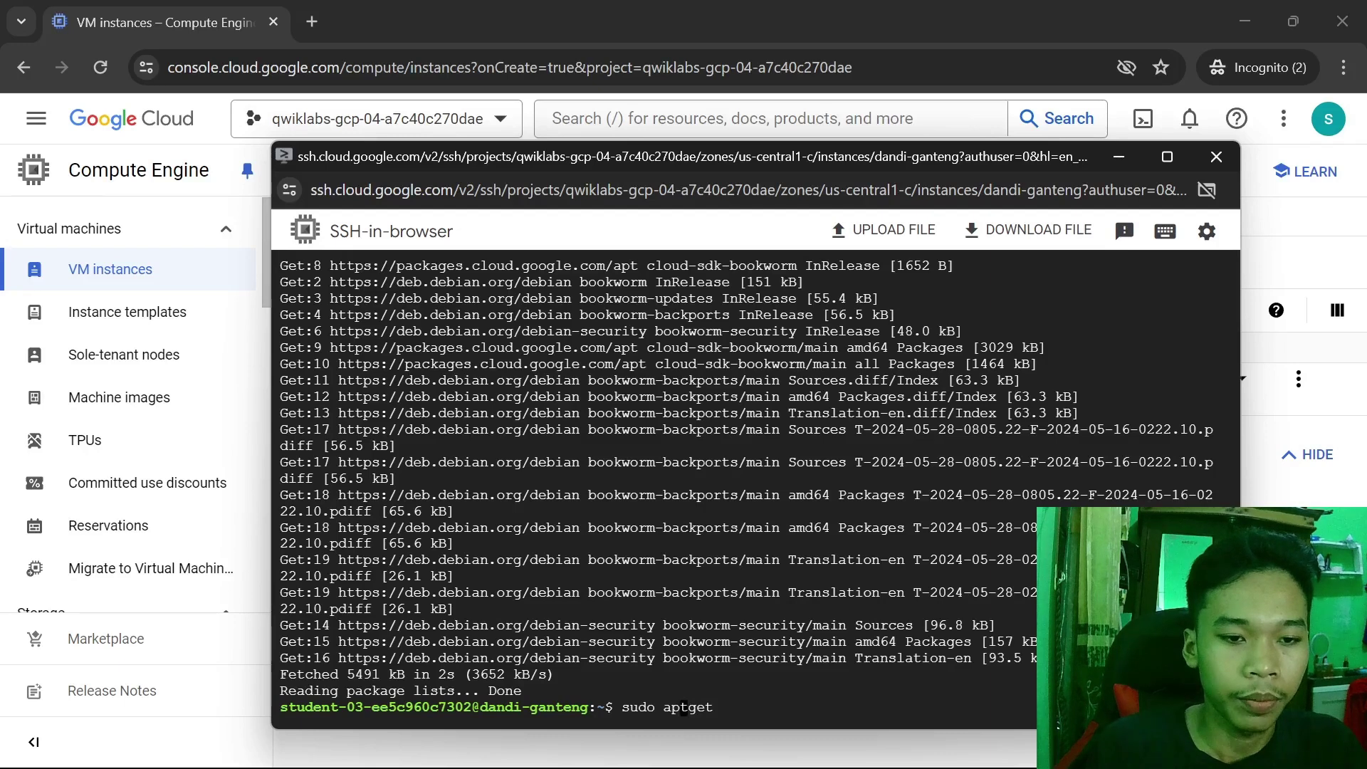
pyautogui.write('-')
pyautogui.press('Right')
pyautogui.press('Right')
pyautogui.press('Right')
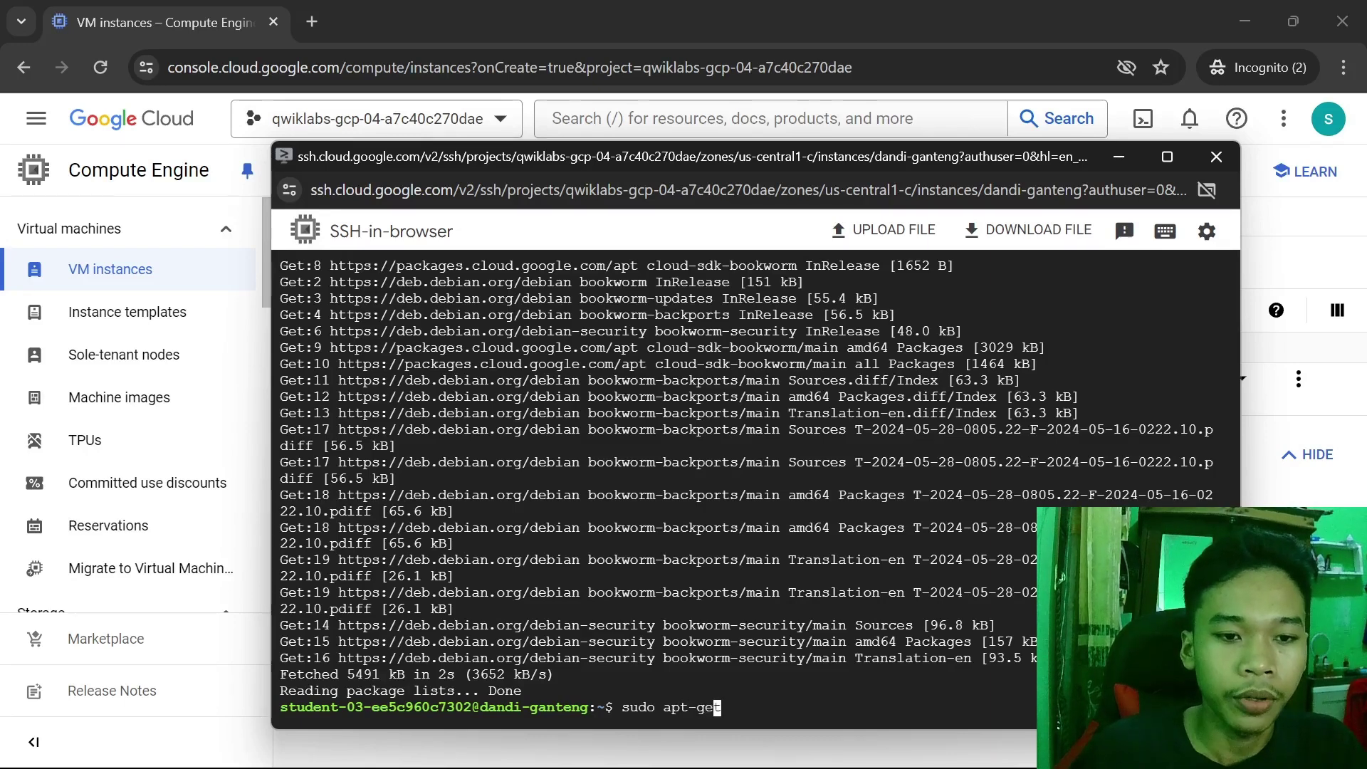
pyautogui.write('i')
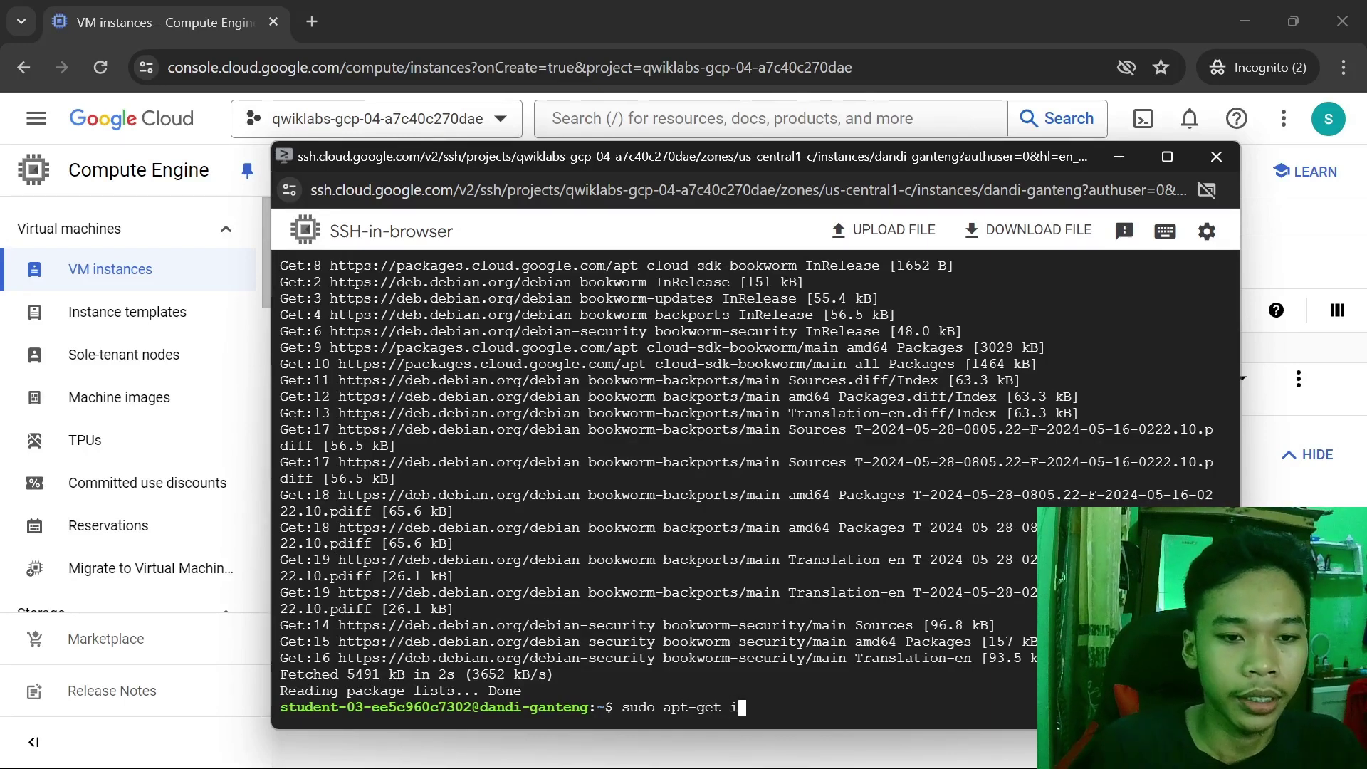
pyautogui.write('nstall ')
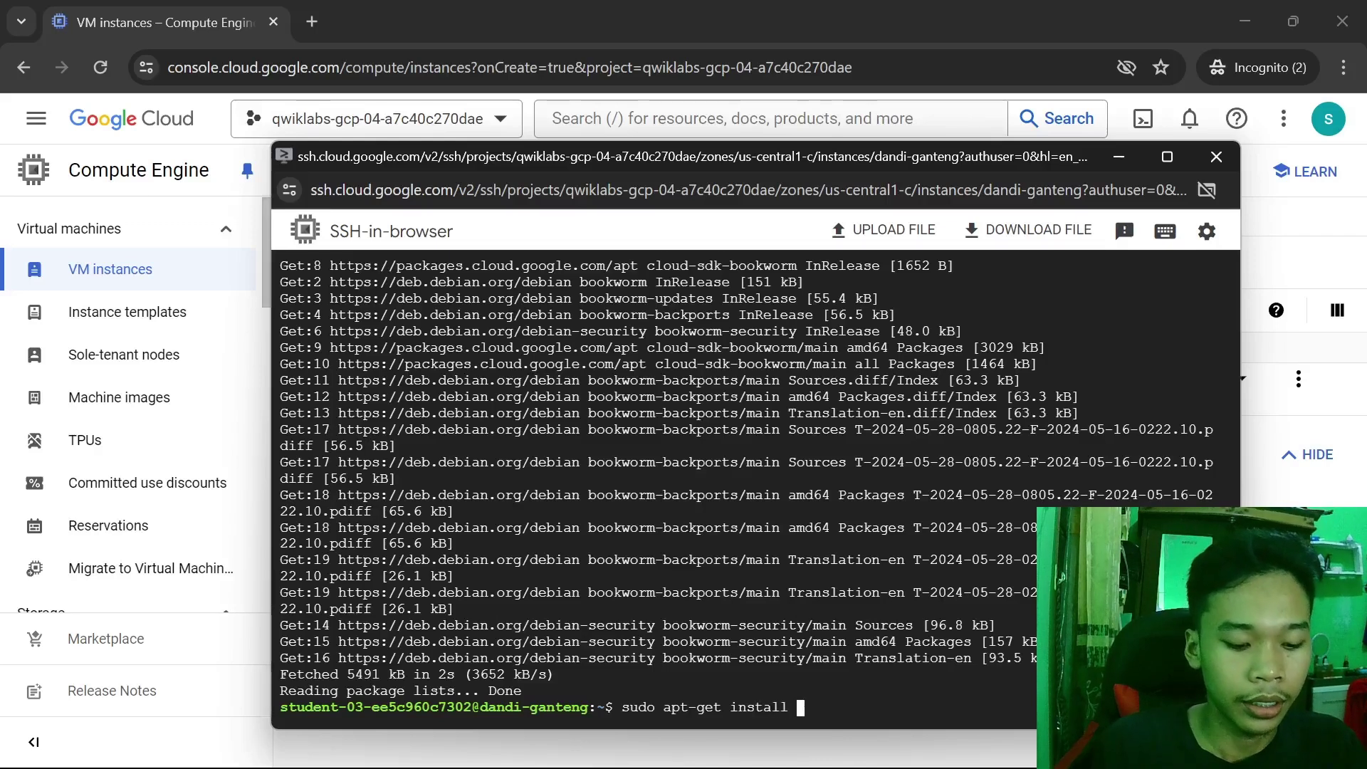
pyautogui.write('nginx')
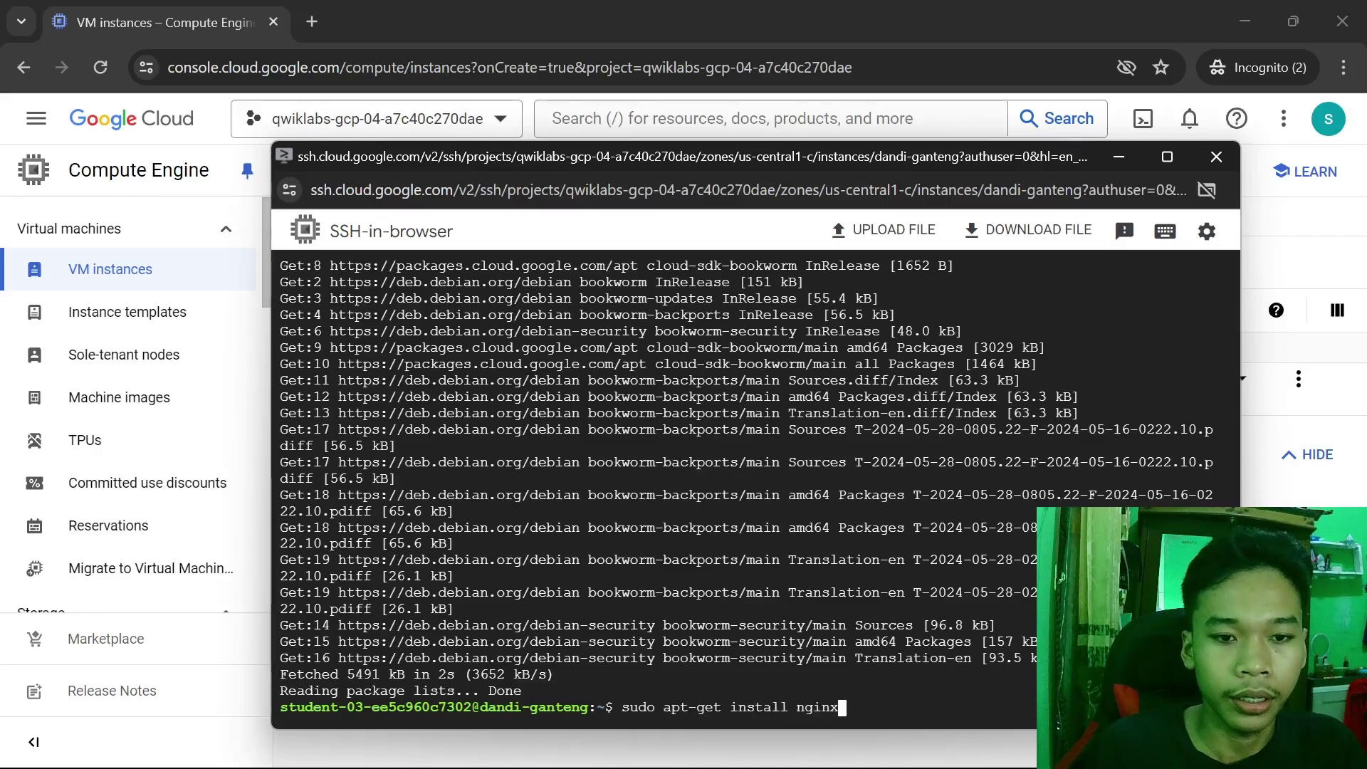
pyautogui.press('Return')
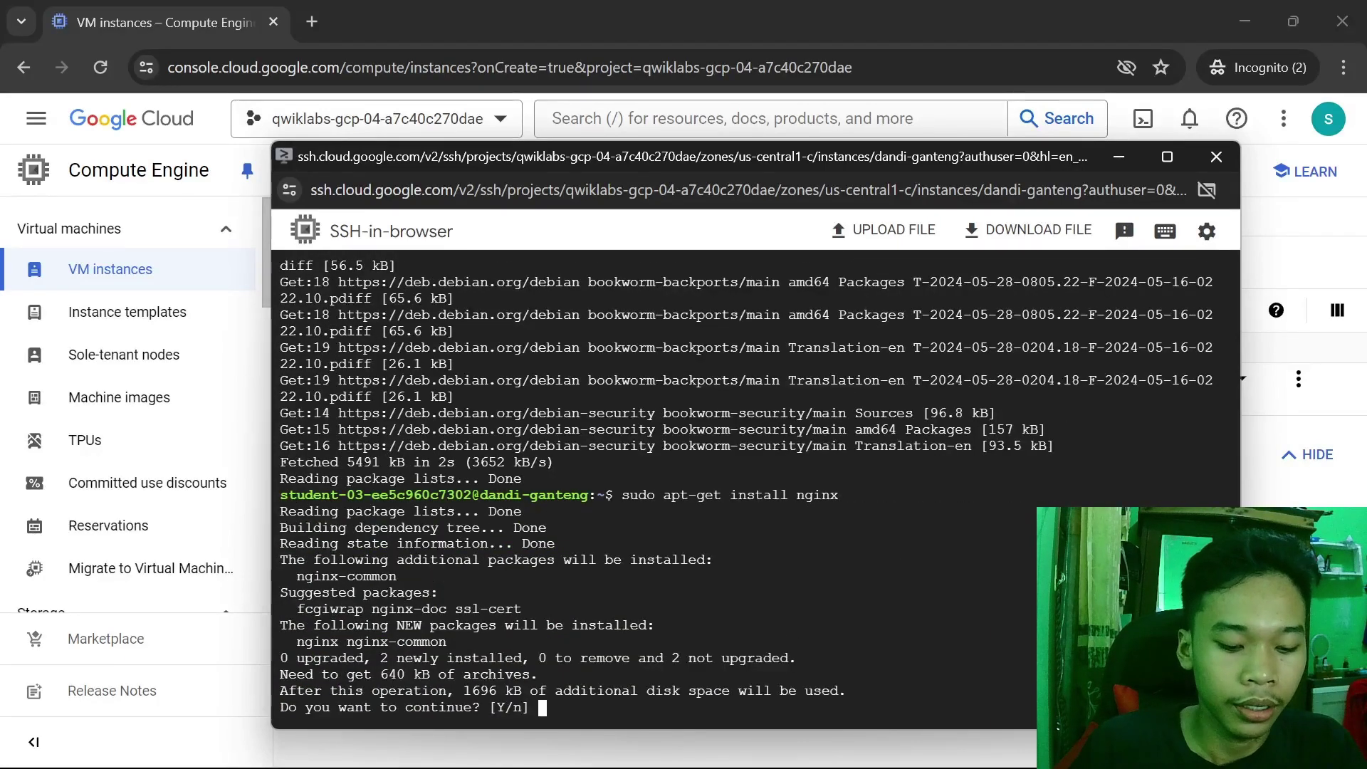
pyautogui.write('y')
pyautogui.press('Return')
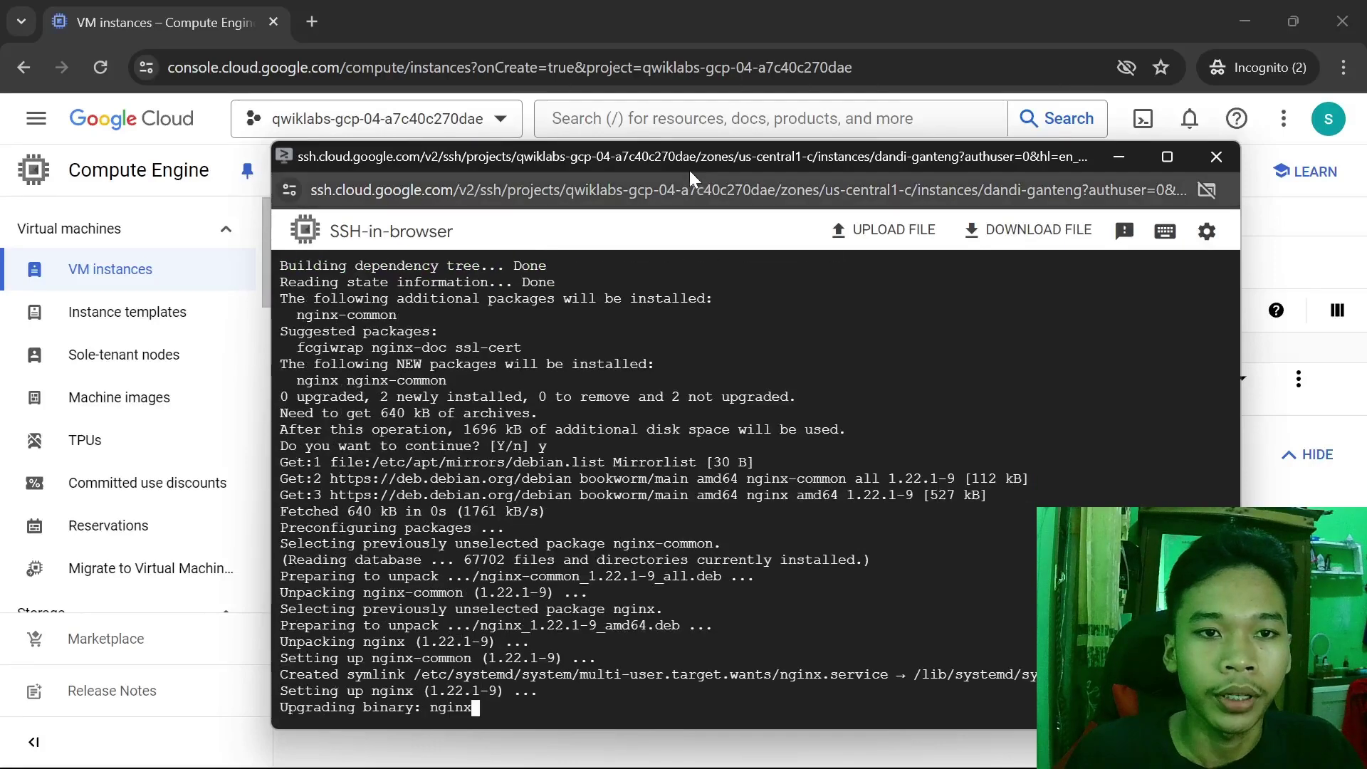
# Move the SSH session window off the instance's connection details and clear the terminal output.
pyautogui.moveTo(665, 156); pyautogui.dragTo(413, 54)
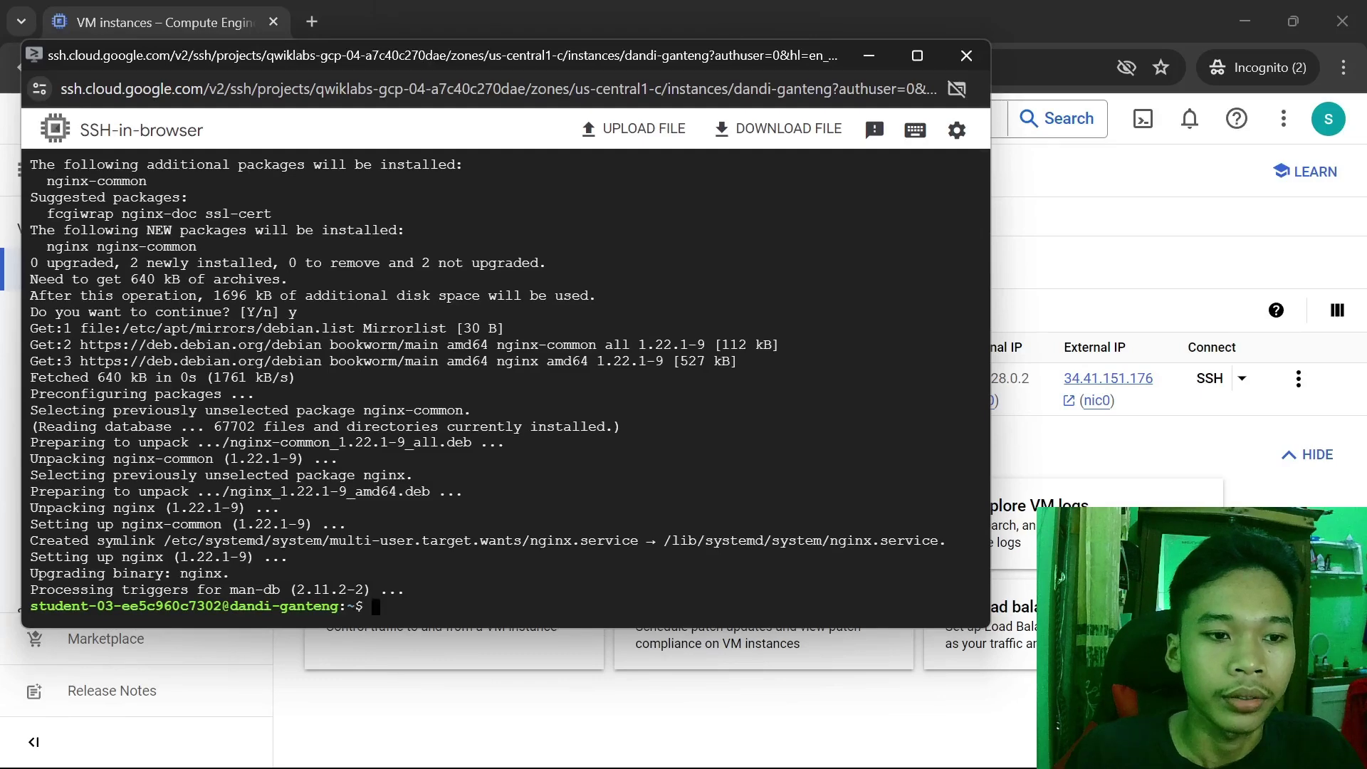
pyautogui.write('clear')
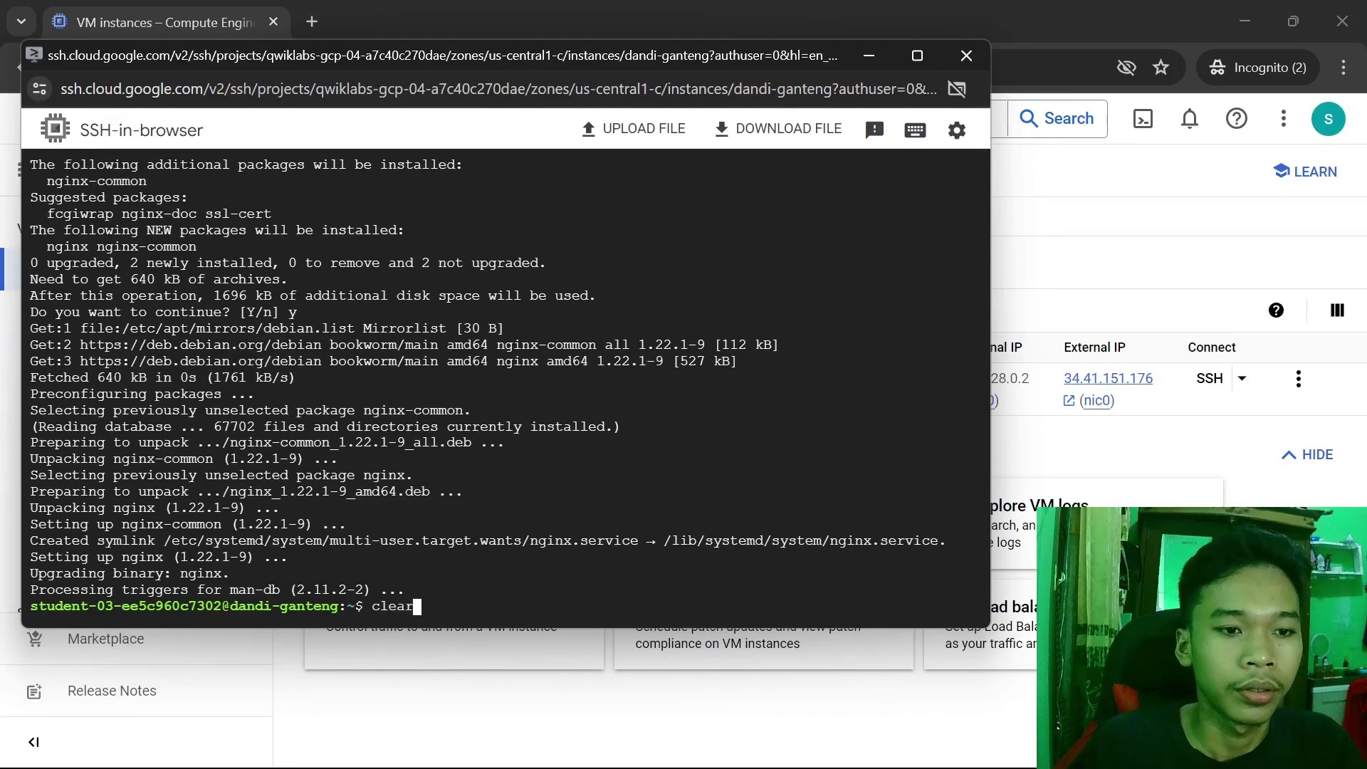
pyautogui.press('Return')
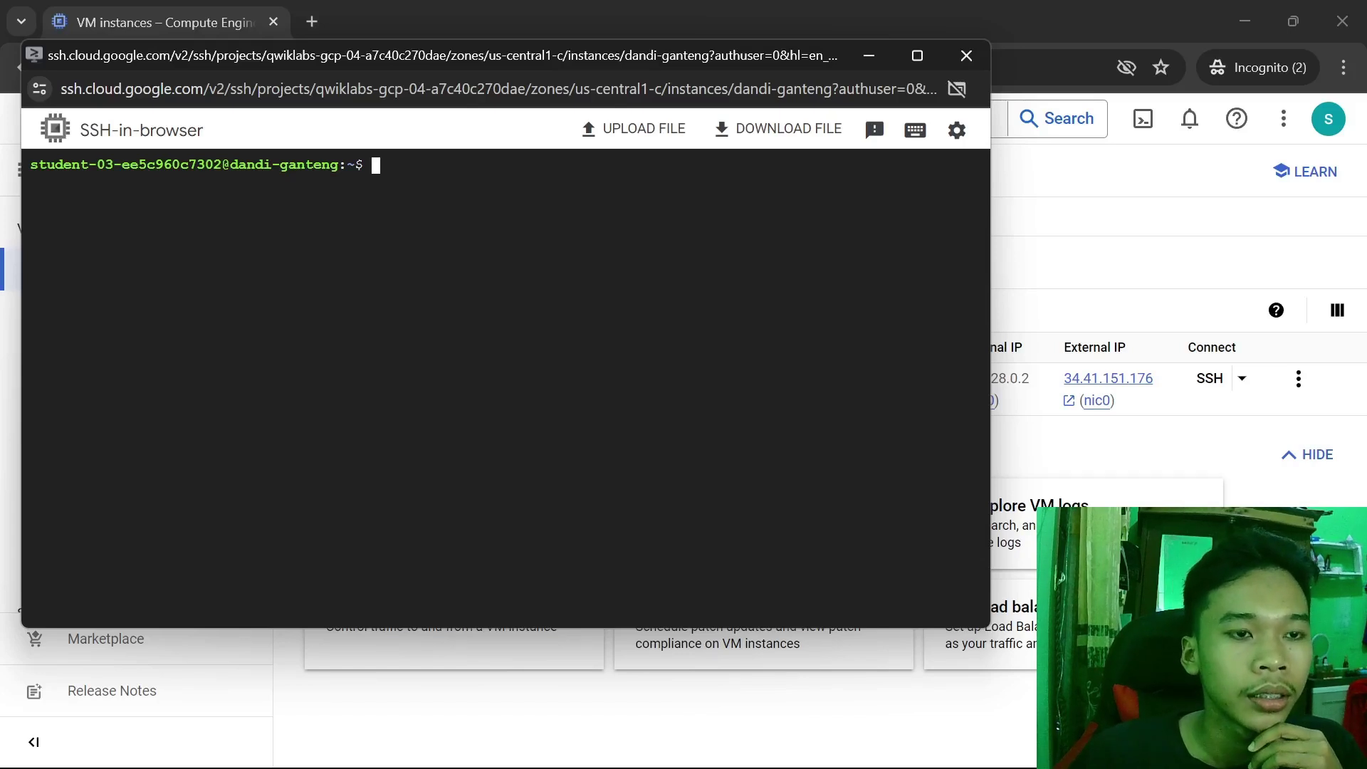
# List the home directory's contents with "ls", and include hidden files with "ls -a".
pyautogui.write('s')
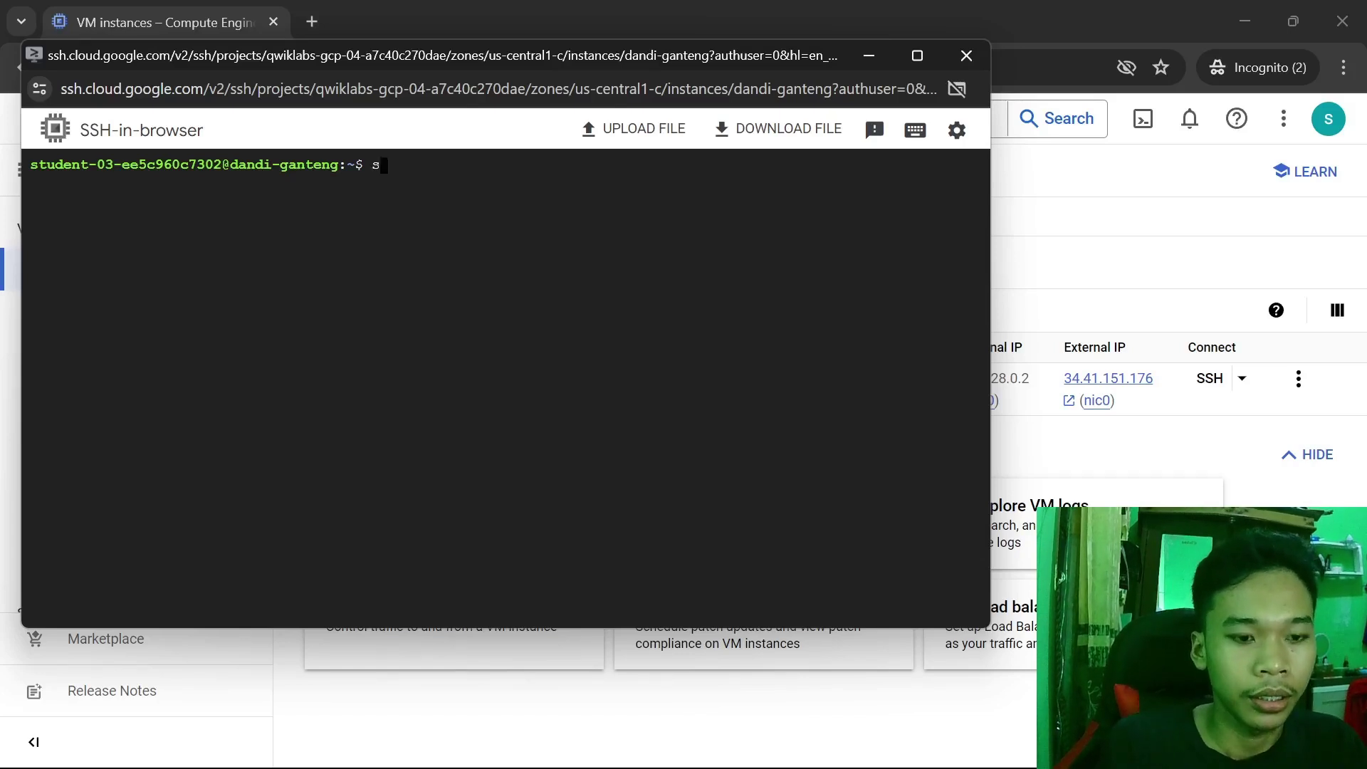
pyautogui.write('l')
pyautogui.press('BackSpace')
pyautogui.press('BackSpace')
pyautogui.press('BackSpace')
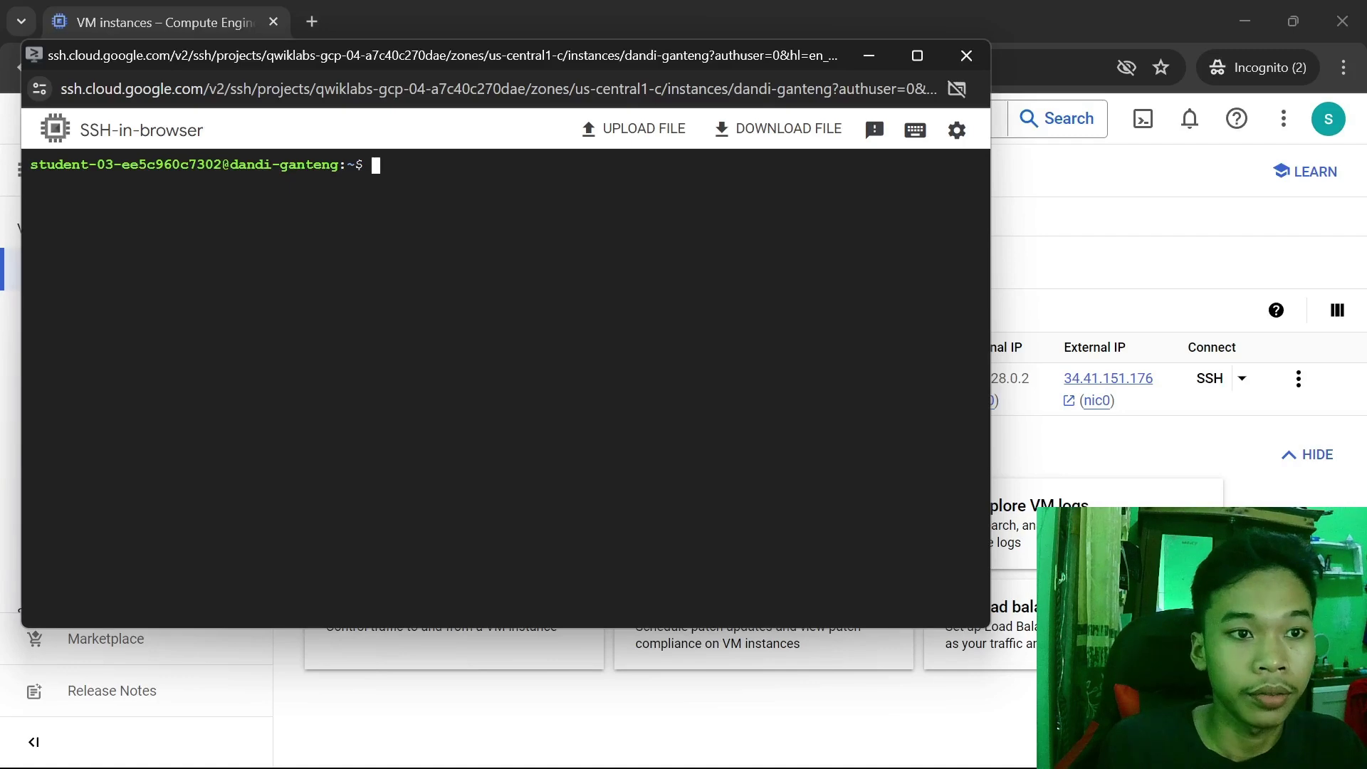
pyautogui.write('ls')
pyautogui.press('Return')
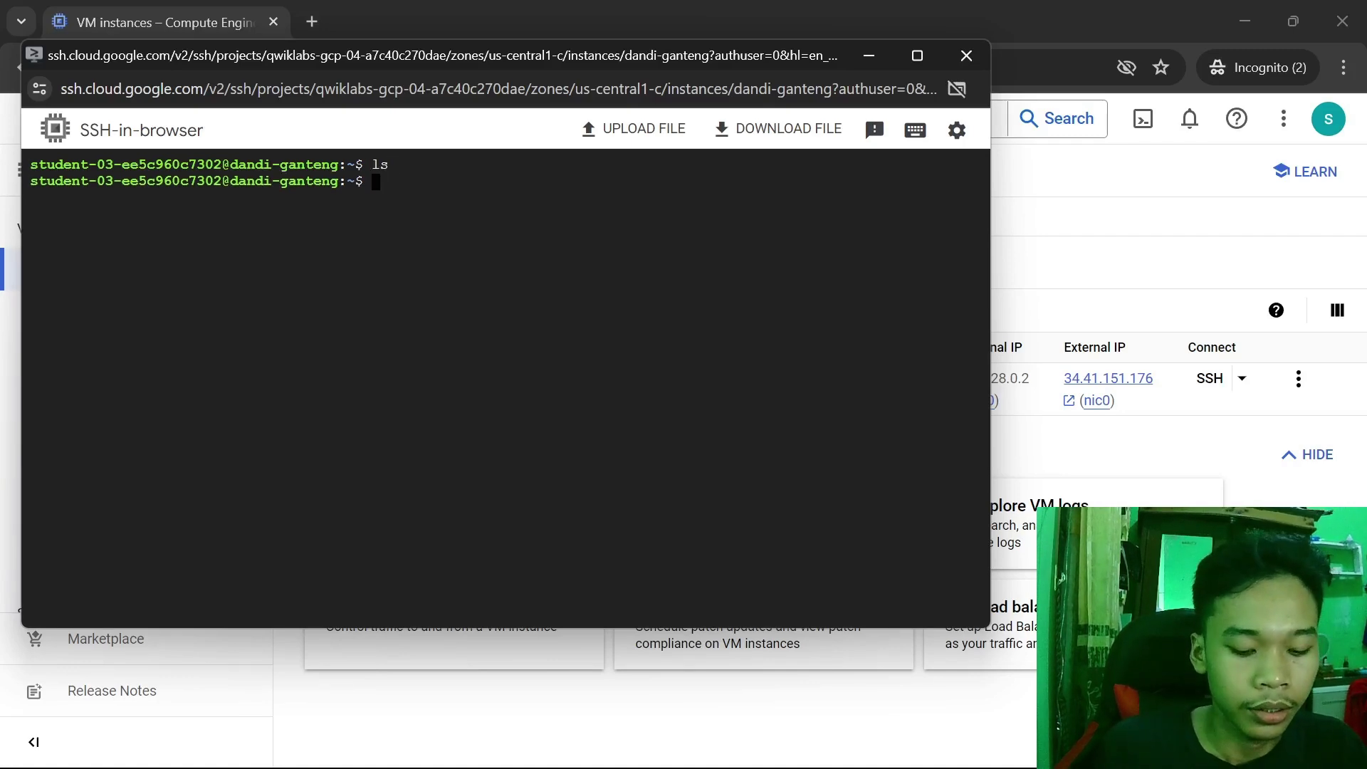
pyautogui.write('ls -a')
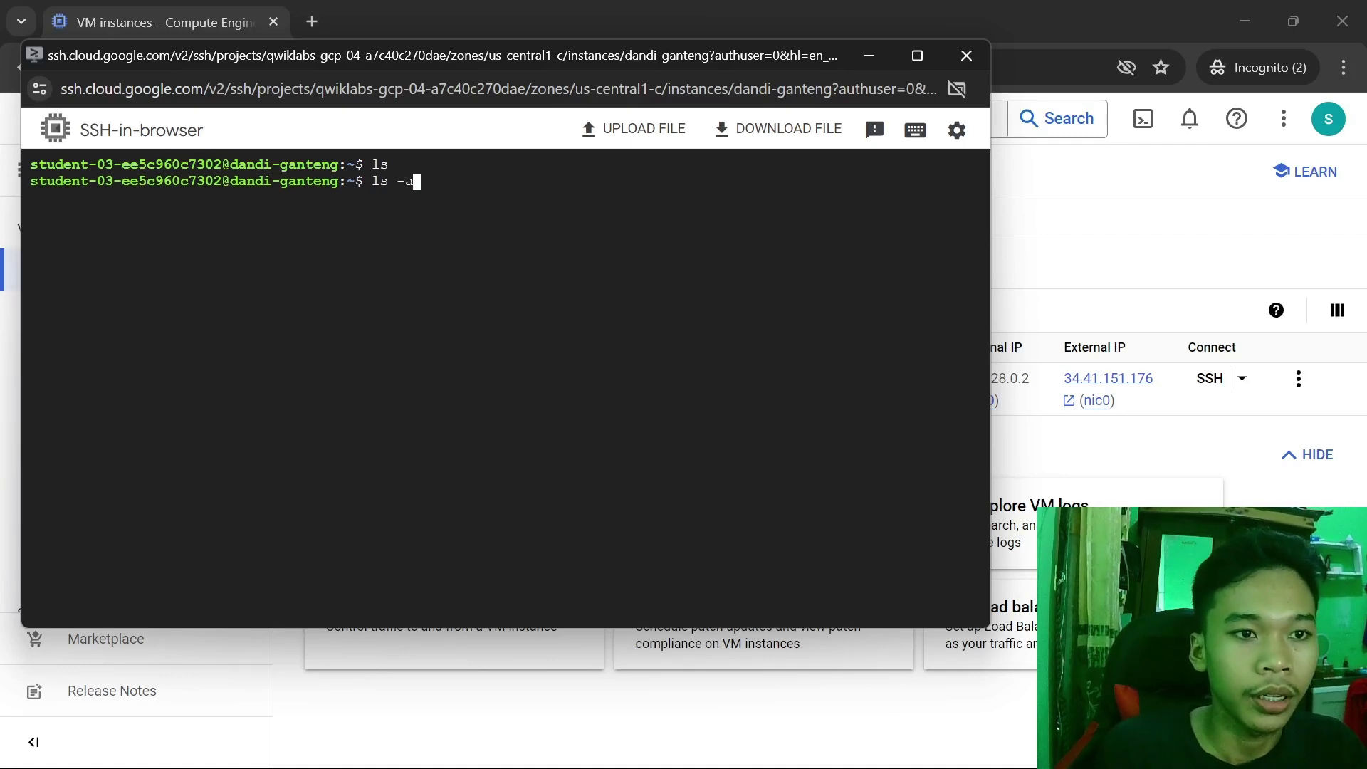
pyautogui.press('Return')
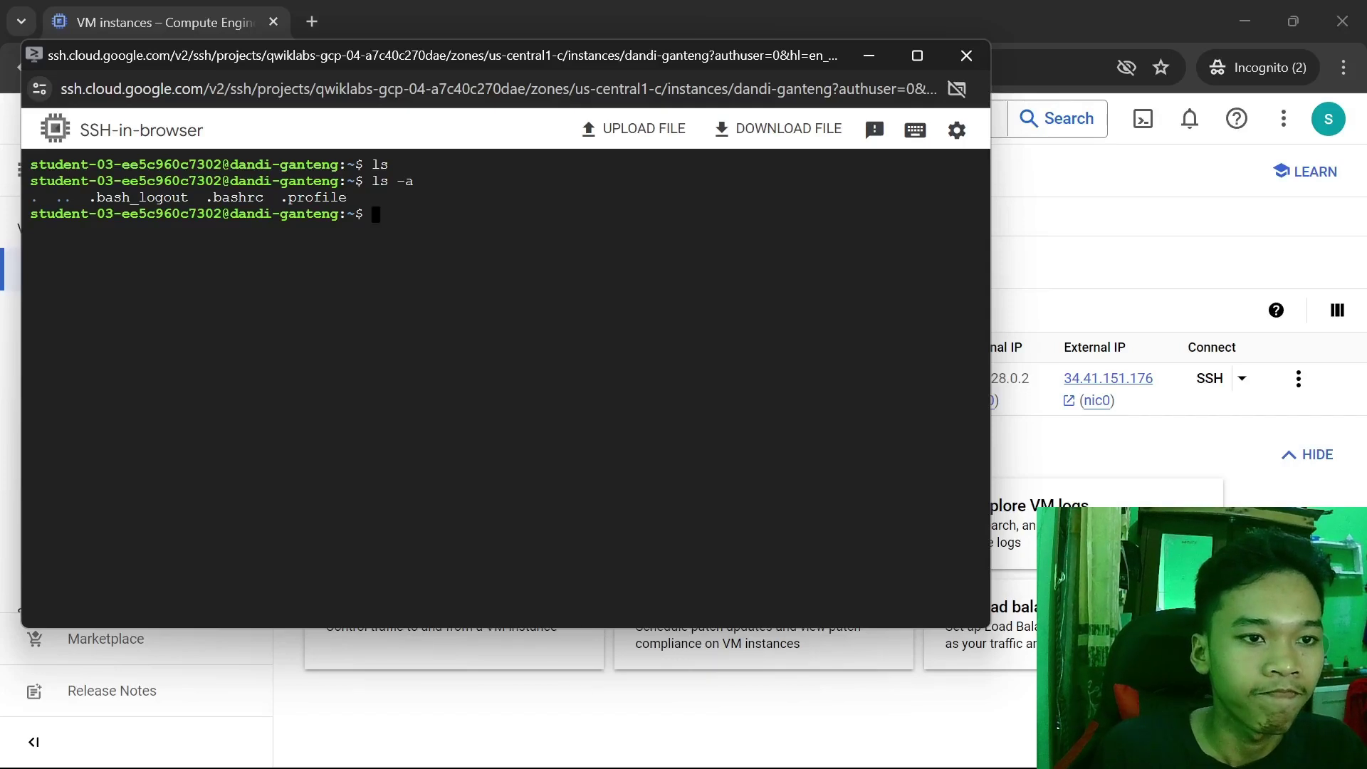
# Change to the /etc directory, list its contents with "ls" and look through the listing.
pyautogui.write('cd ')
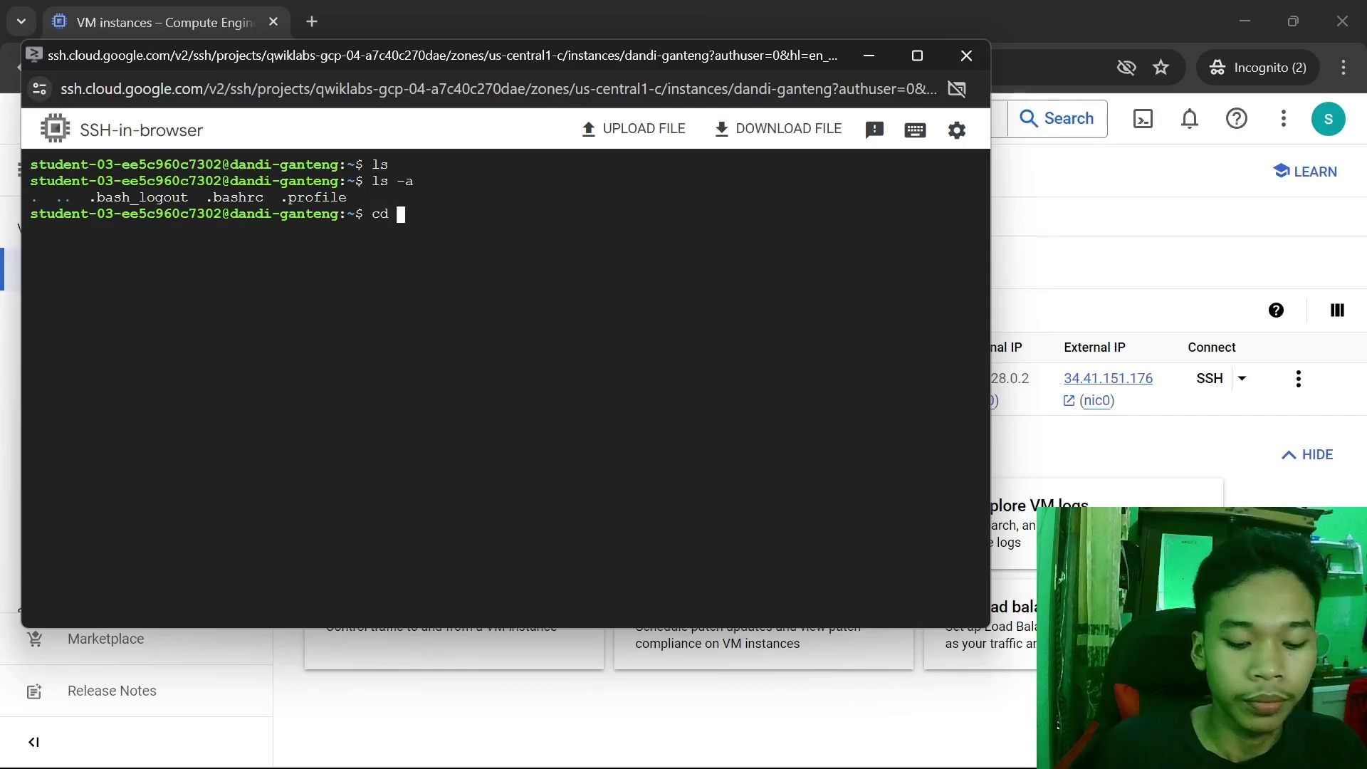
pyautogui.write('/etc')
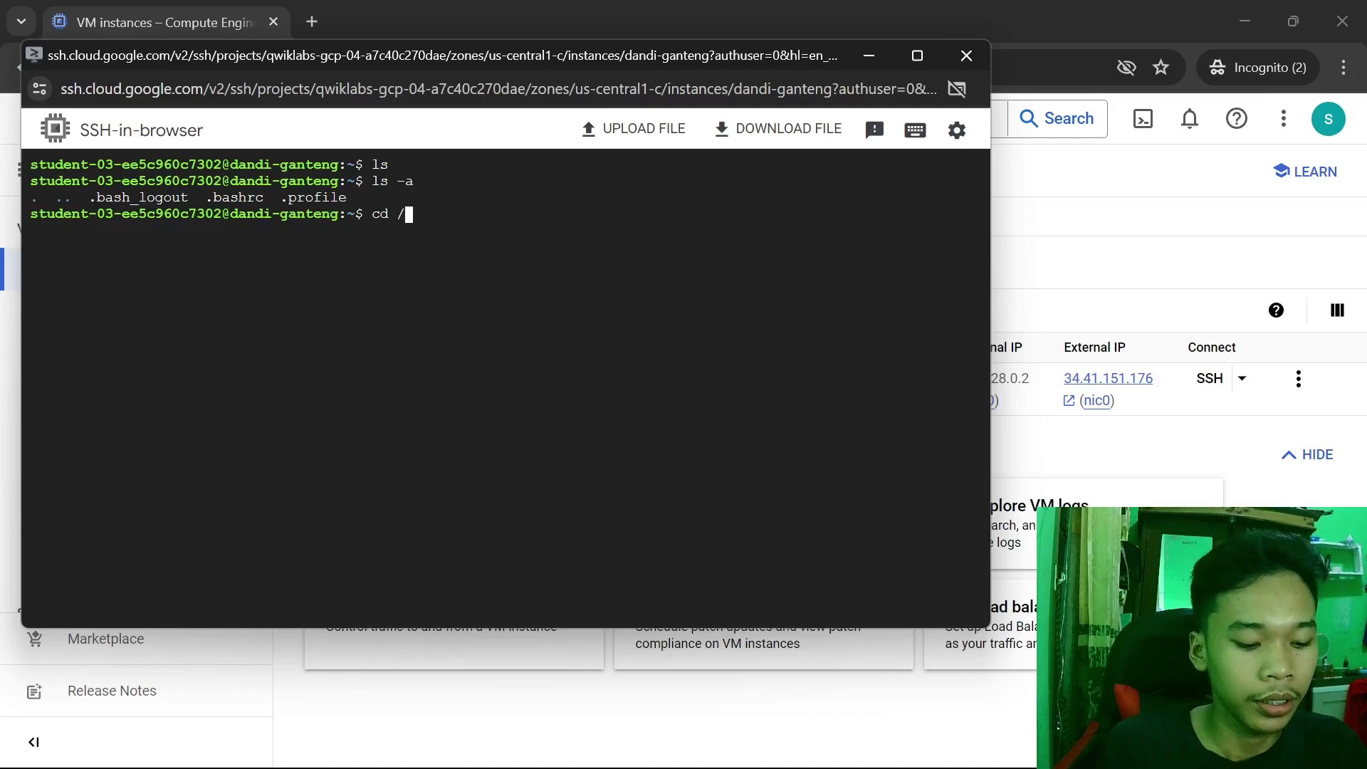
pyautogui.press('Return')
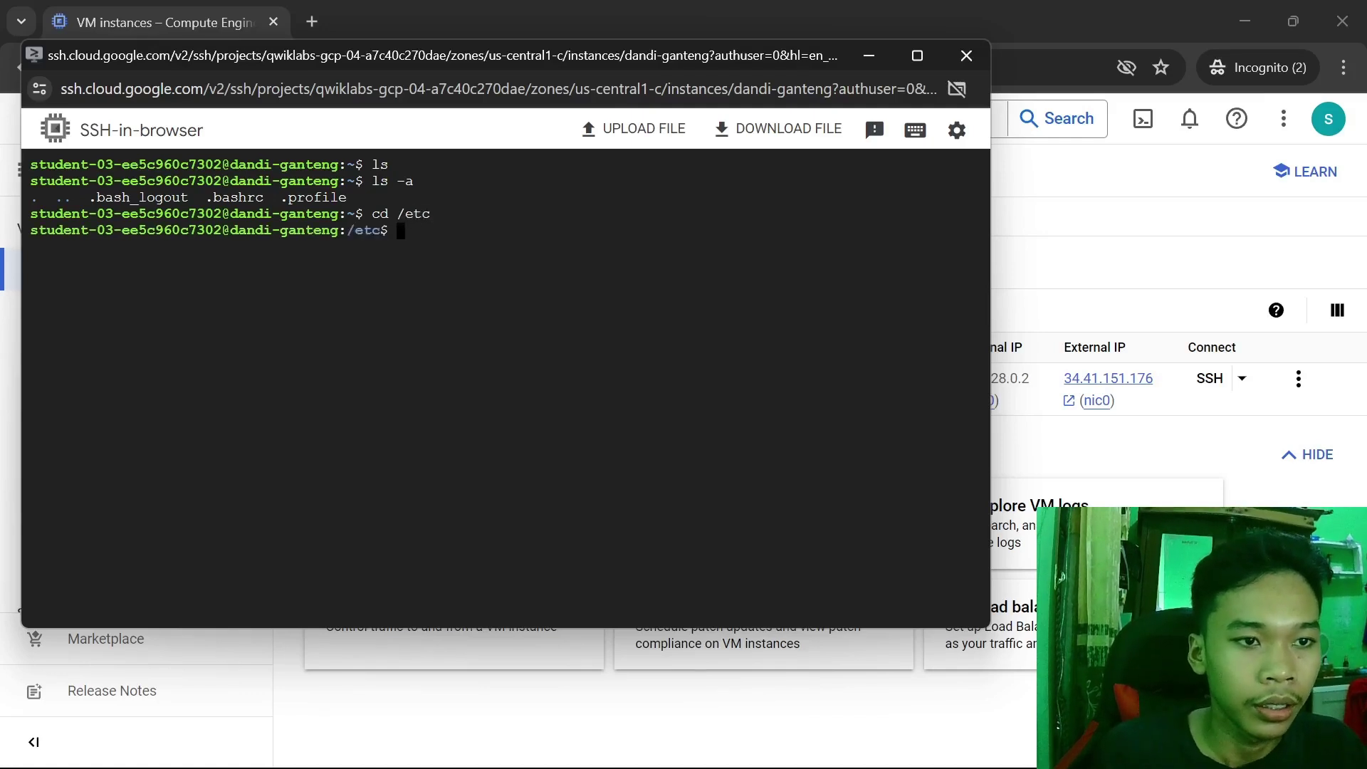
pyautogui.write('la')
pyautogui.press('Return')
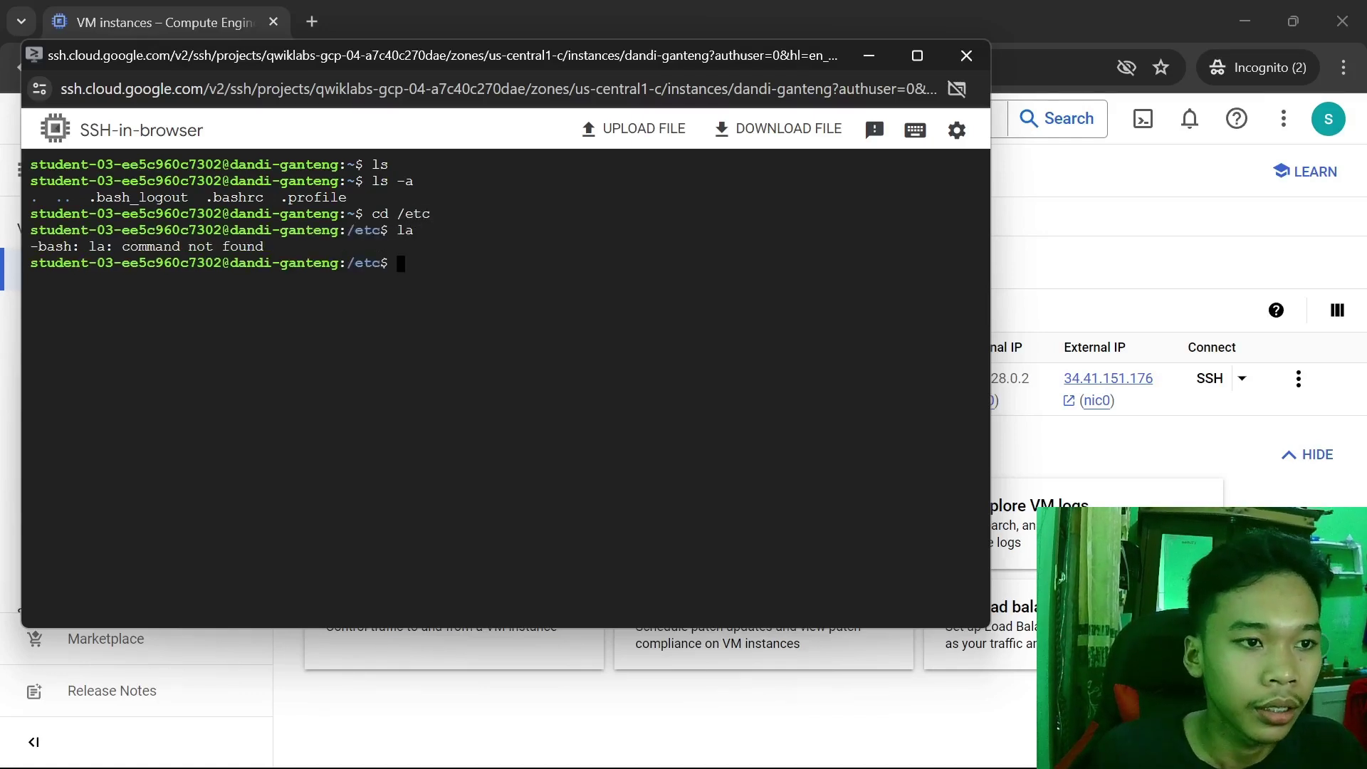
pyautogui.write('ls')
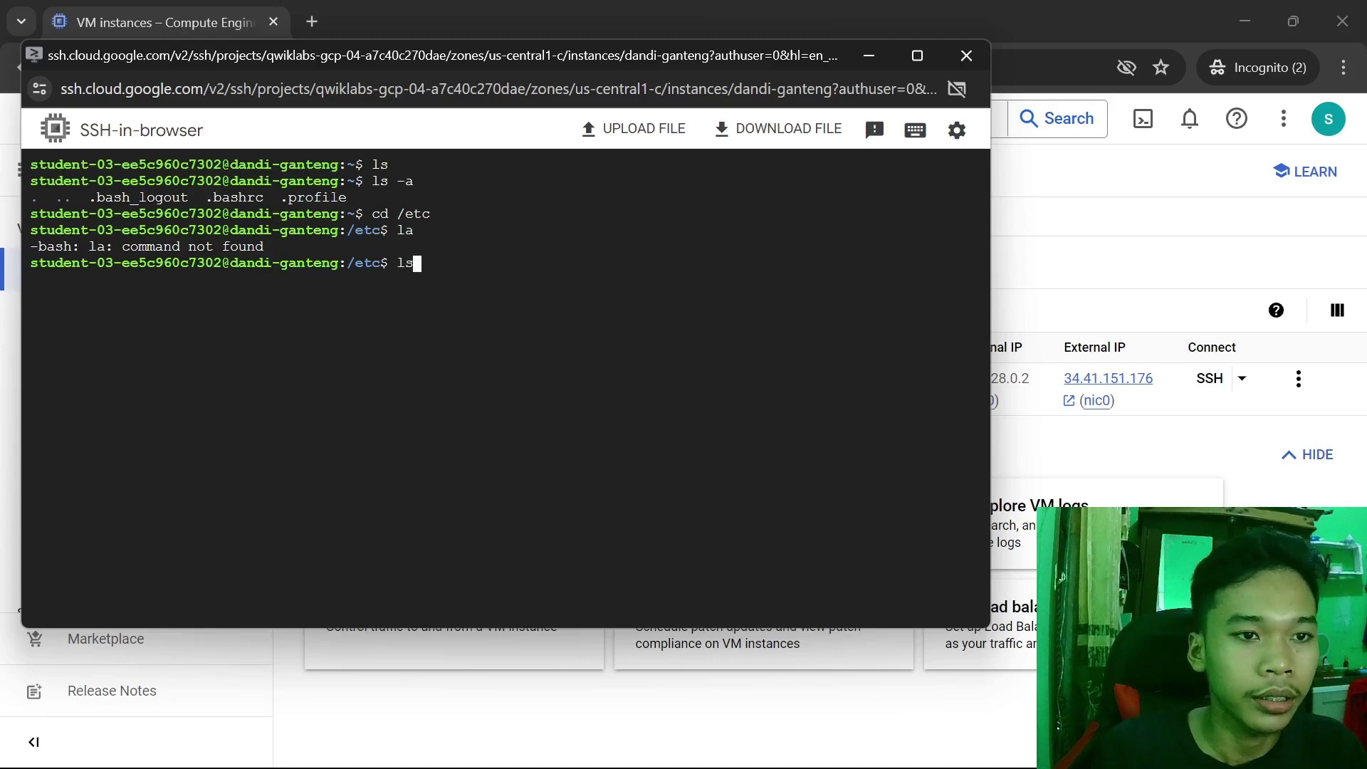
pyautogui.press('Return')
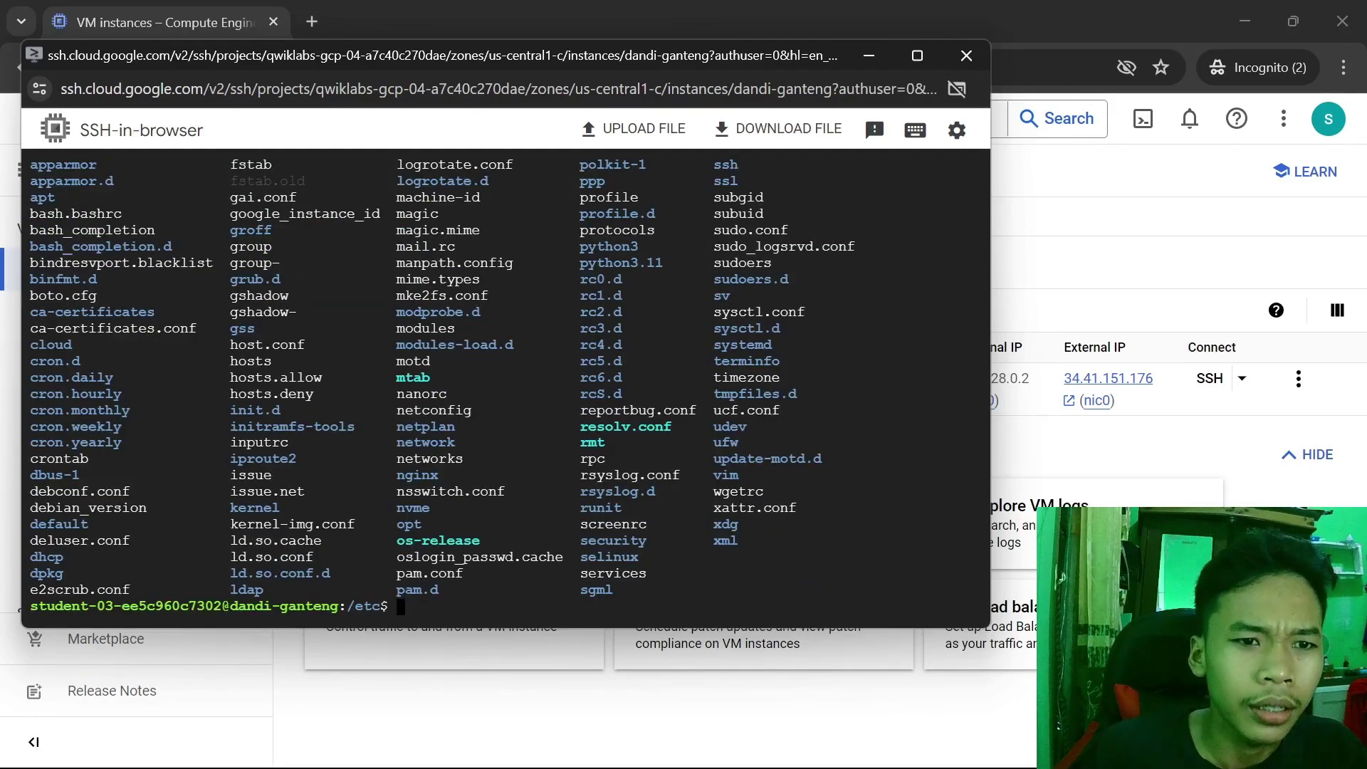
pyautogui.scroll(4, 505, 384)
pyautogui.scroll(-4, 505, 385)
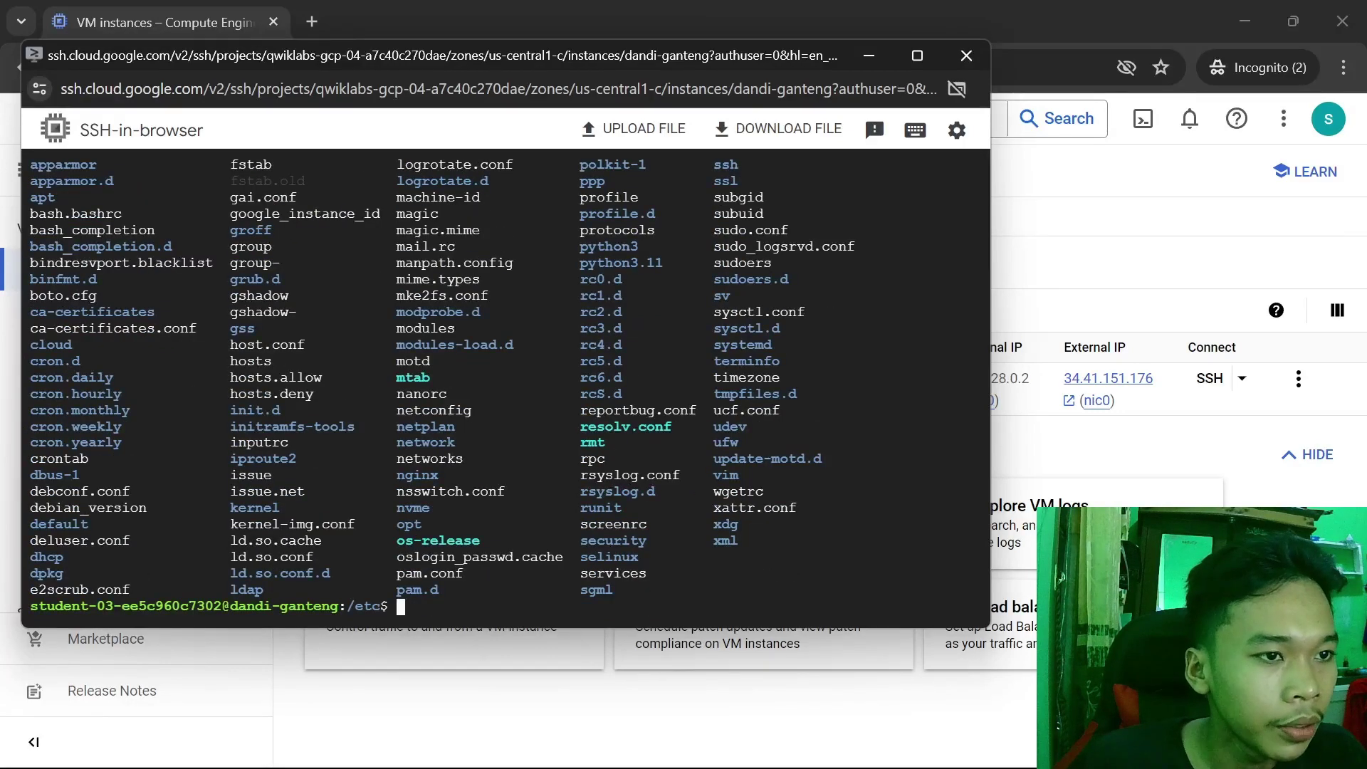
pyautogui.scroll(4, 505, 384)
pyautogui.scroll(-4, 506, 384)
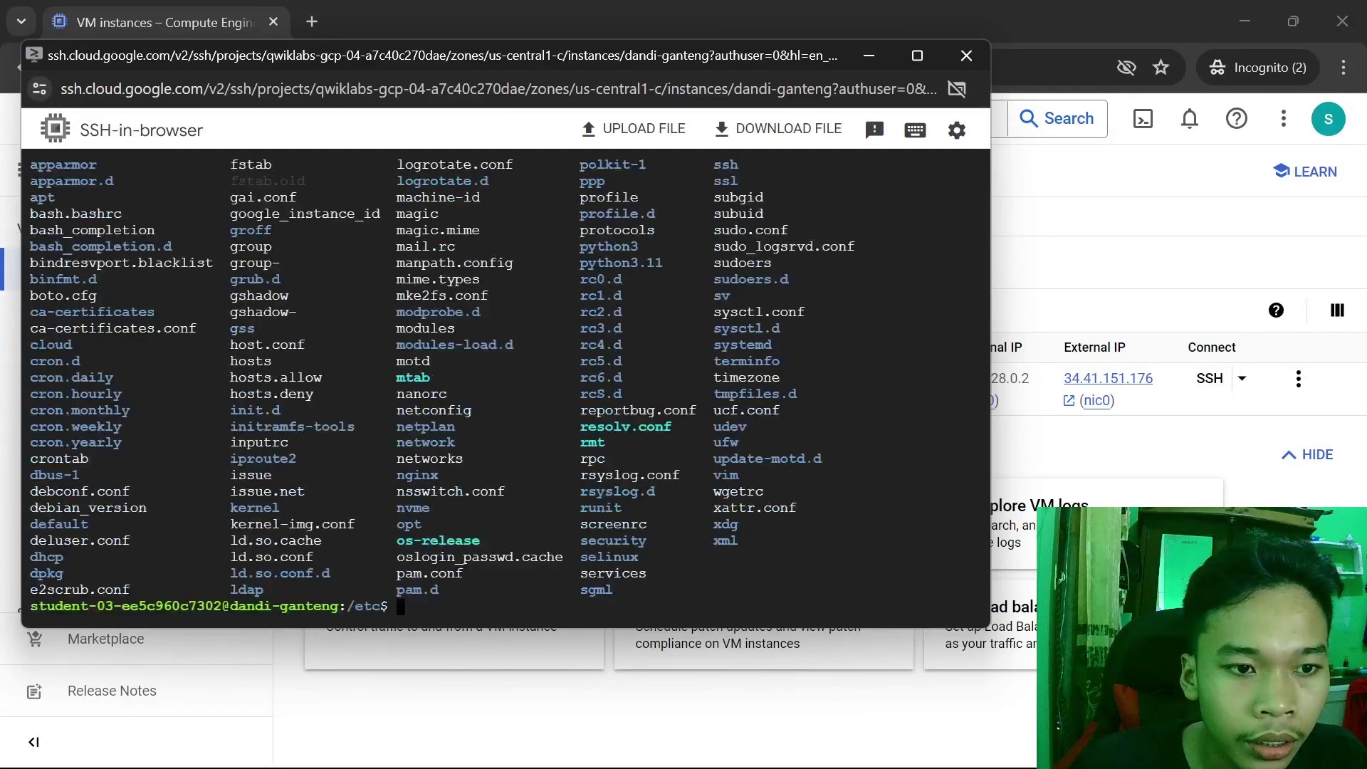
pyautogui.scroll(3, 506, 385)
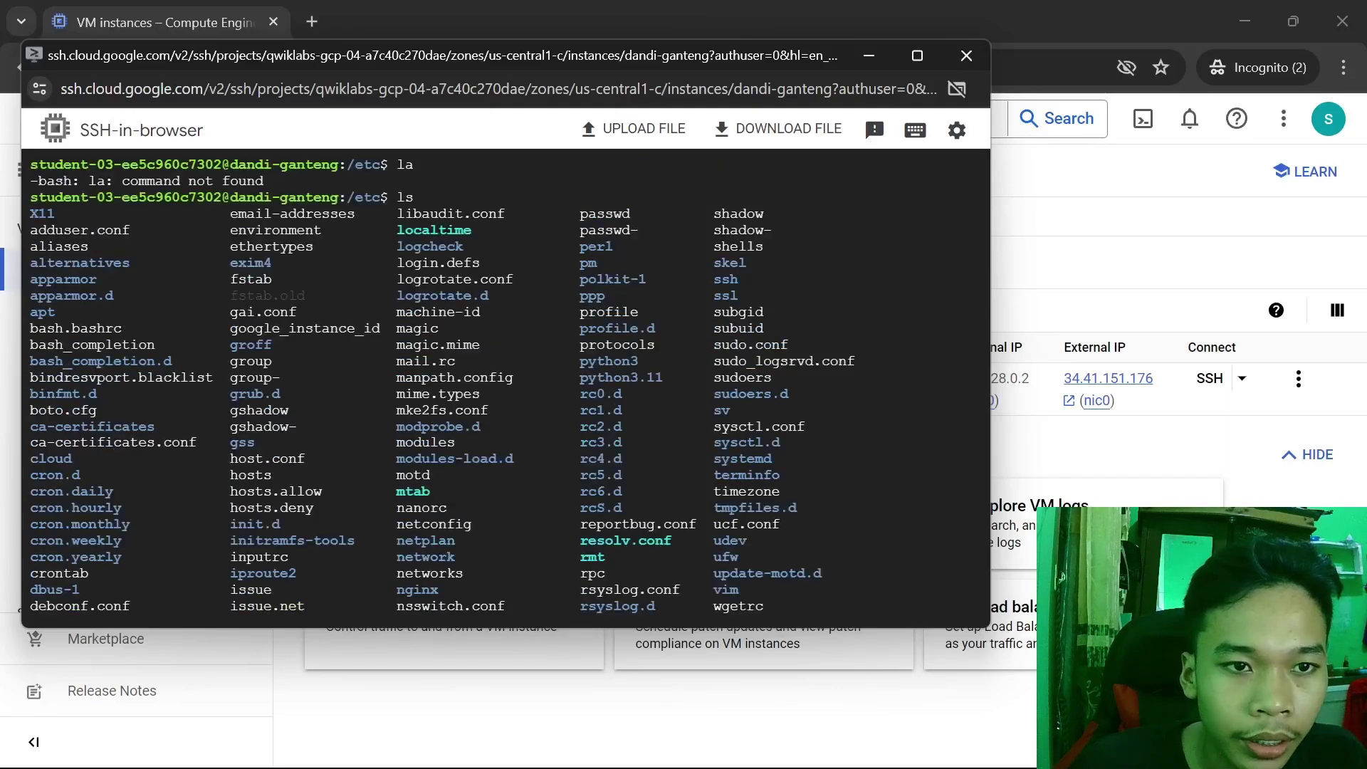
pyautogui.scroll(-3, 506, 384)
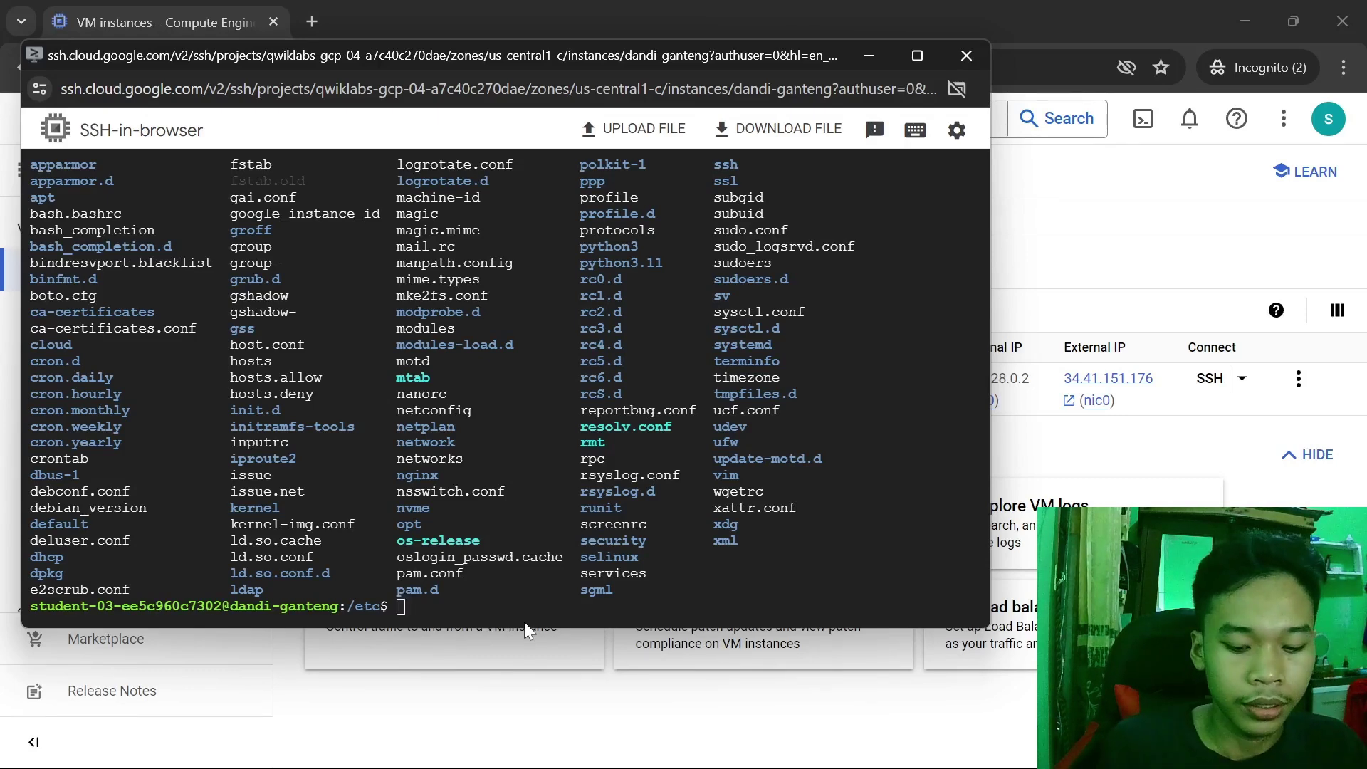
# Try to enter a www directory inside /etc with "cd www" and recheck the directory listing.
pyautogui.click(485, 617)
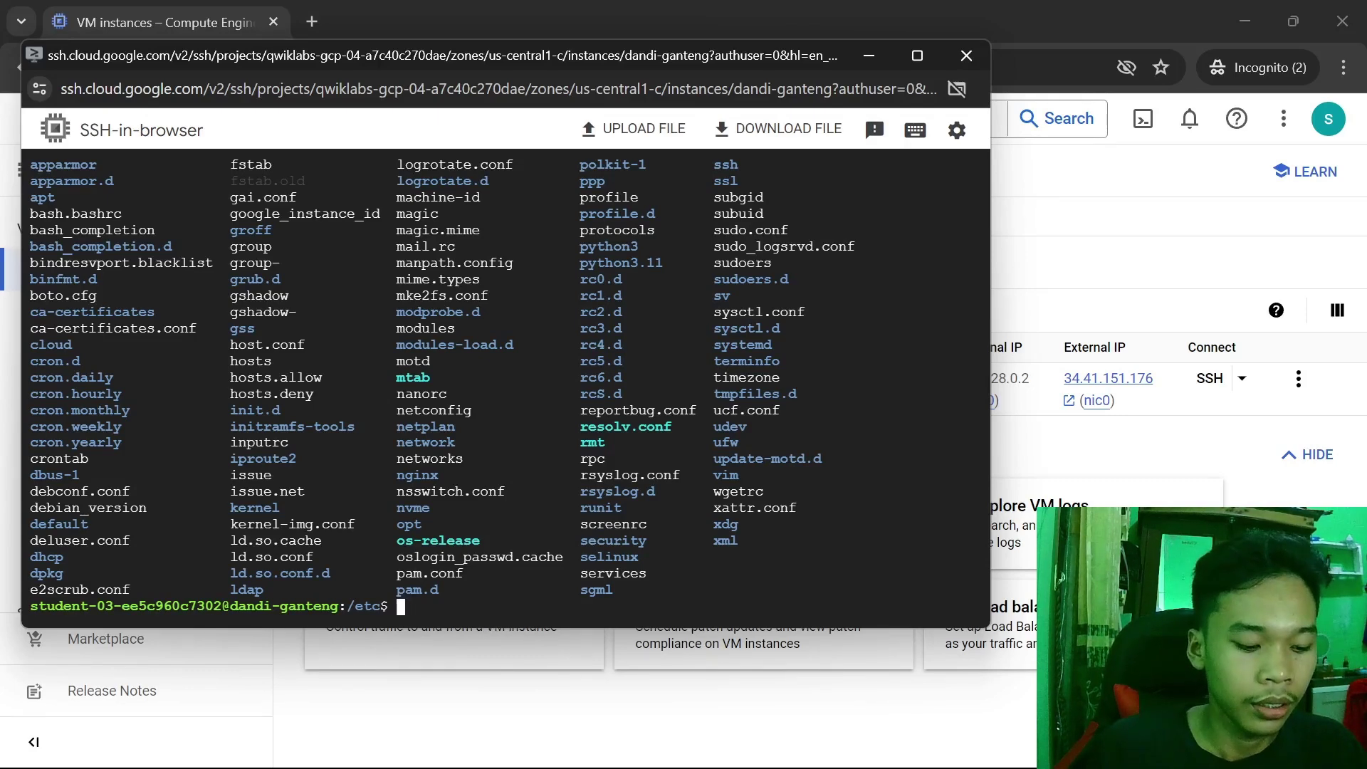
pyautogui.write('cd ww')
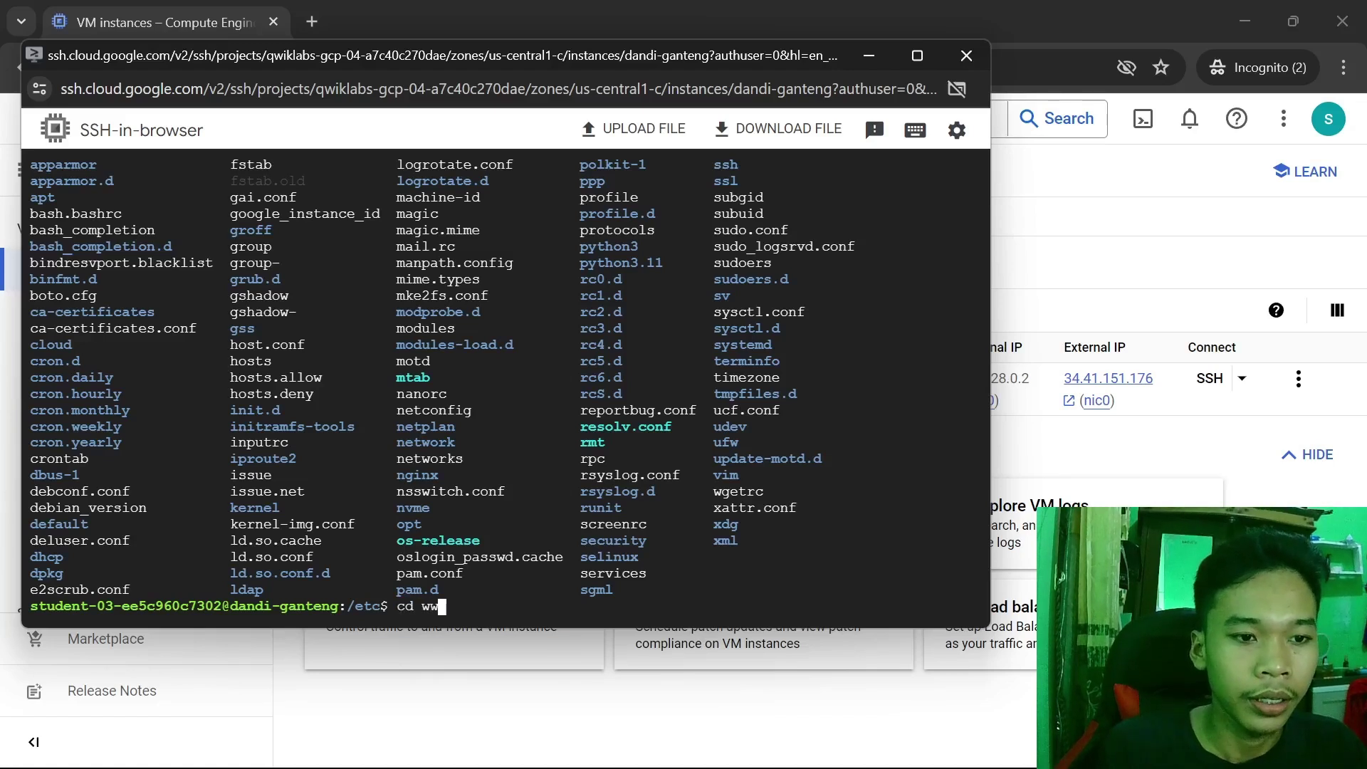
pyautogui.press('Return')
pyautogui.write('w')
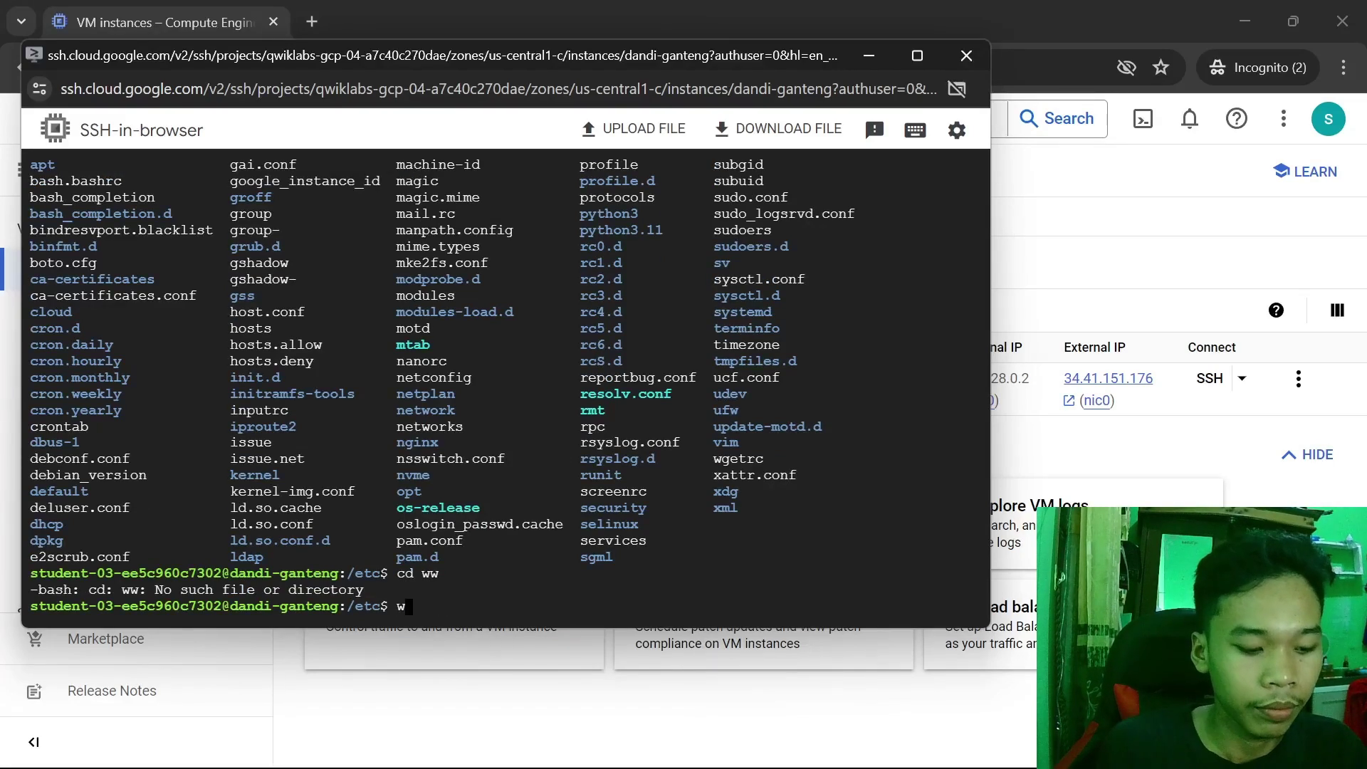
pyautogui.press('BackSpace')
pyautogui.write('cd www')
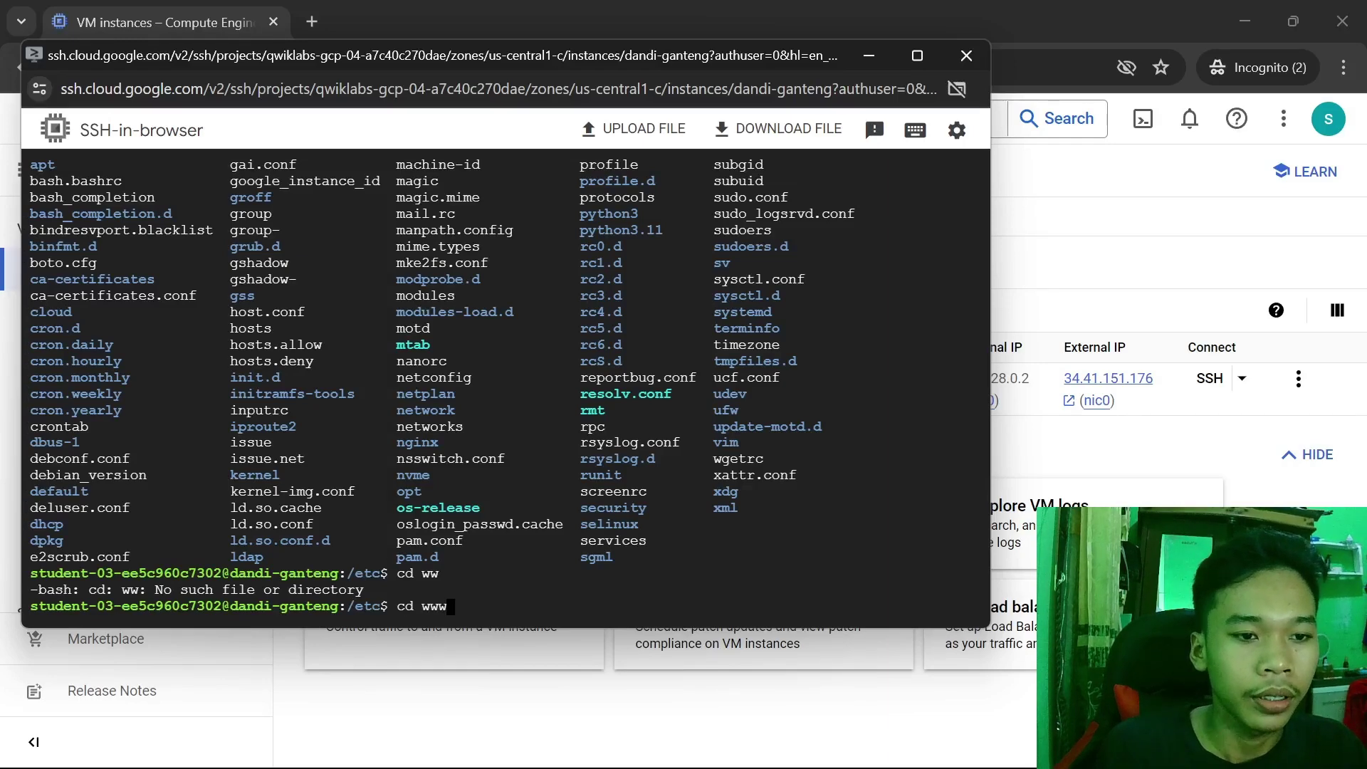
pyautogui.press('Return')
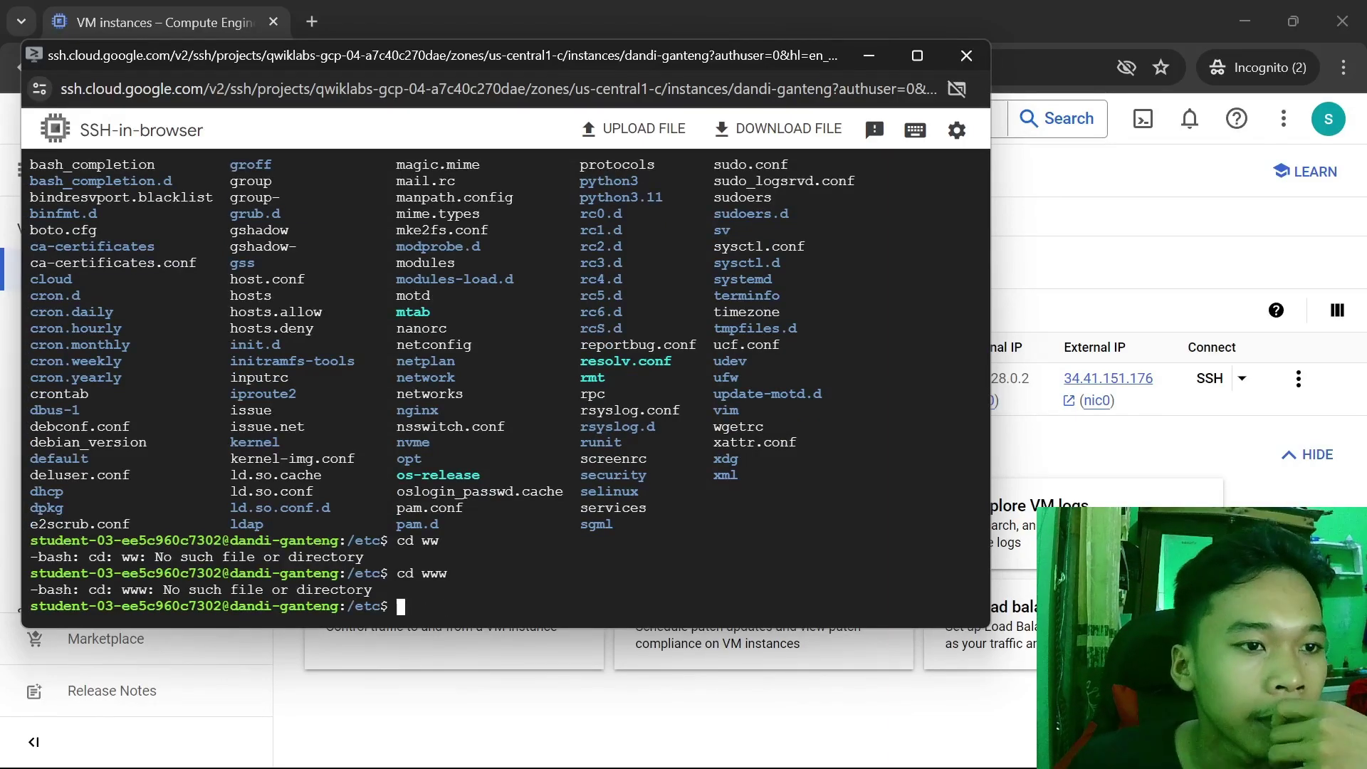
pyautogui.scroll(2, 506, 388)
pyautogui.scroll(2, 505, 388)
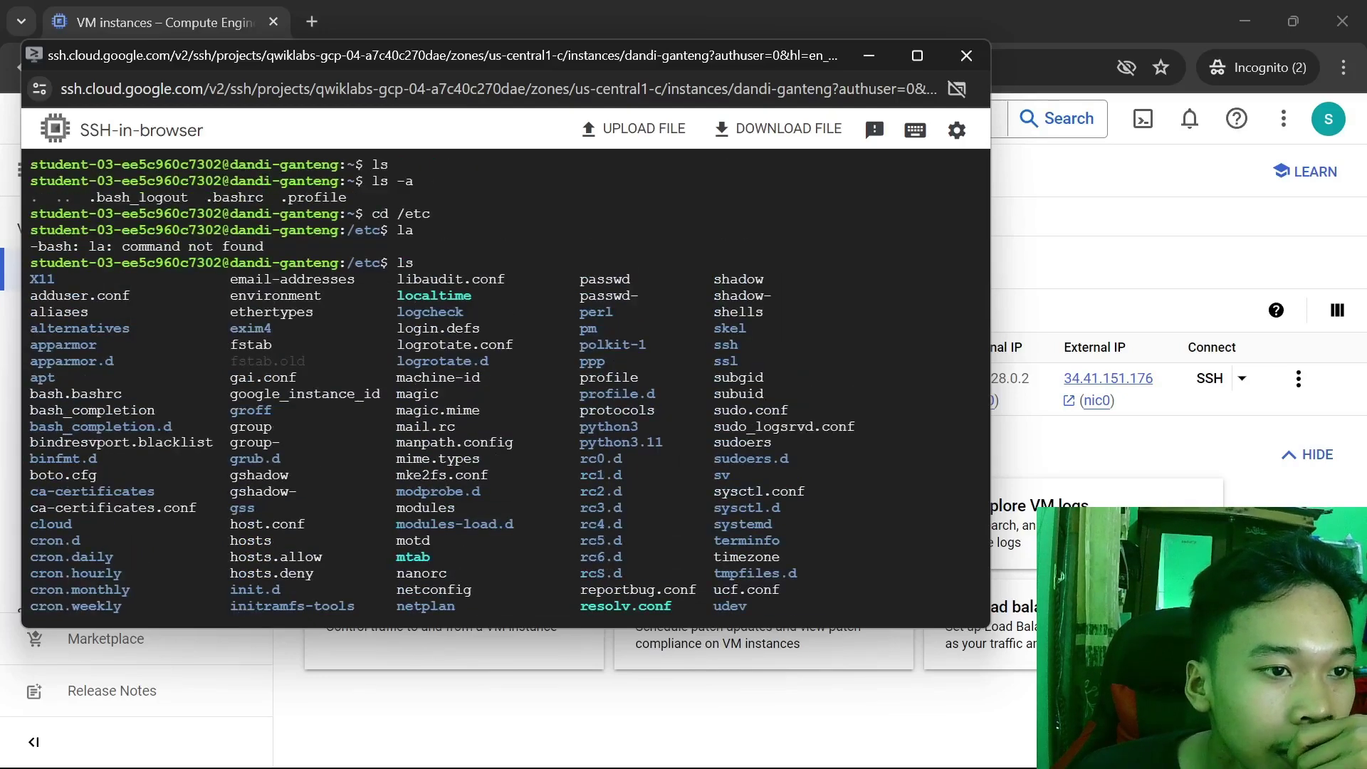
# Search Google for "install nginx on ubuntu" in a new browser tab and open DigitalOcean's "How To Install Nginx on Ubuntu 20.04" tutorial.
pyautogui.click(311, 22)
pyautogui.write('inst')
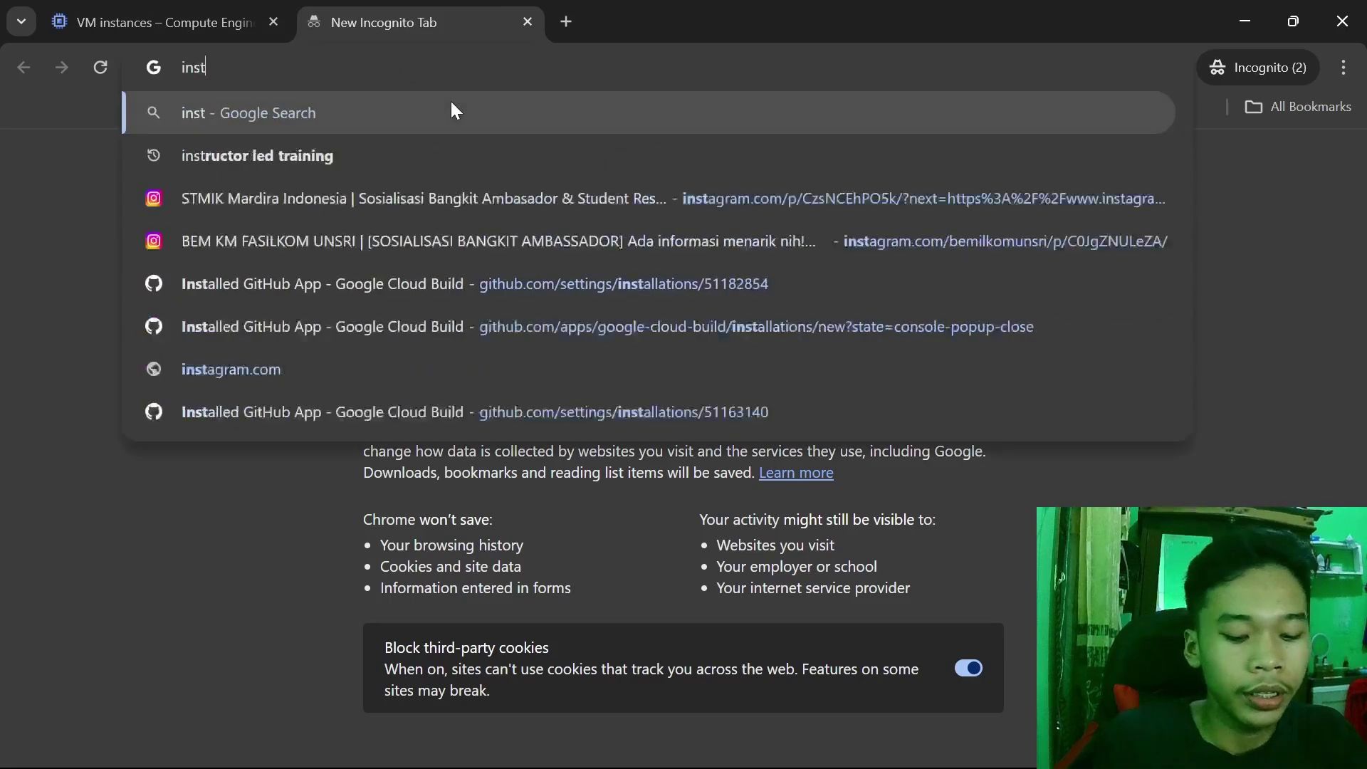
pyautogui.write('all ng')
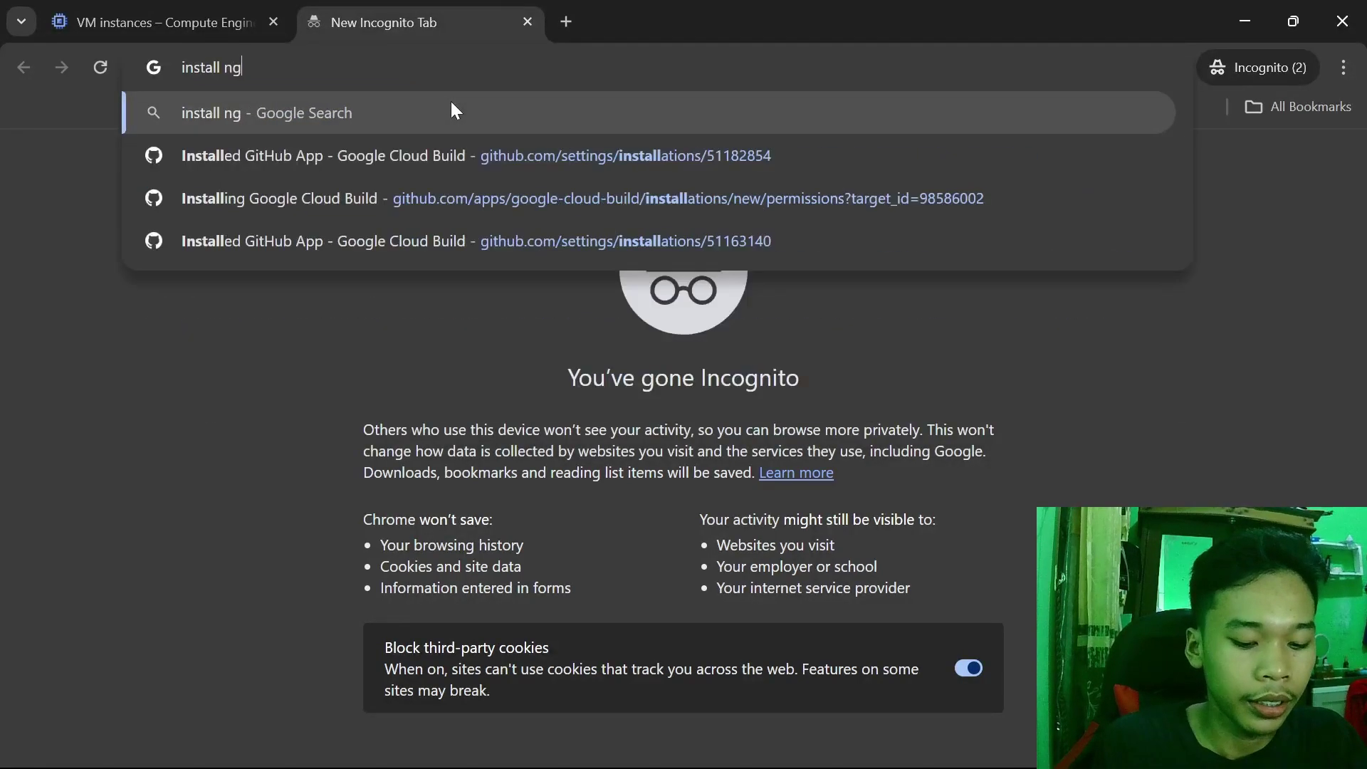
pyautogui.write('inx o')
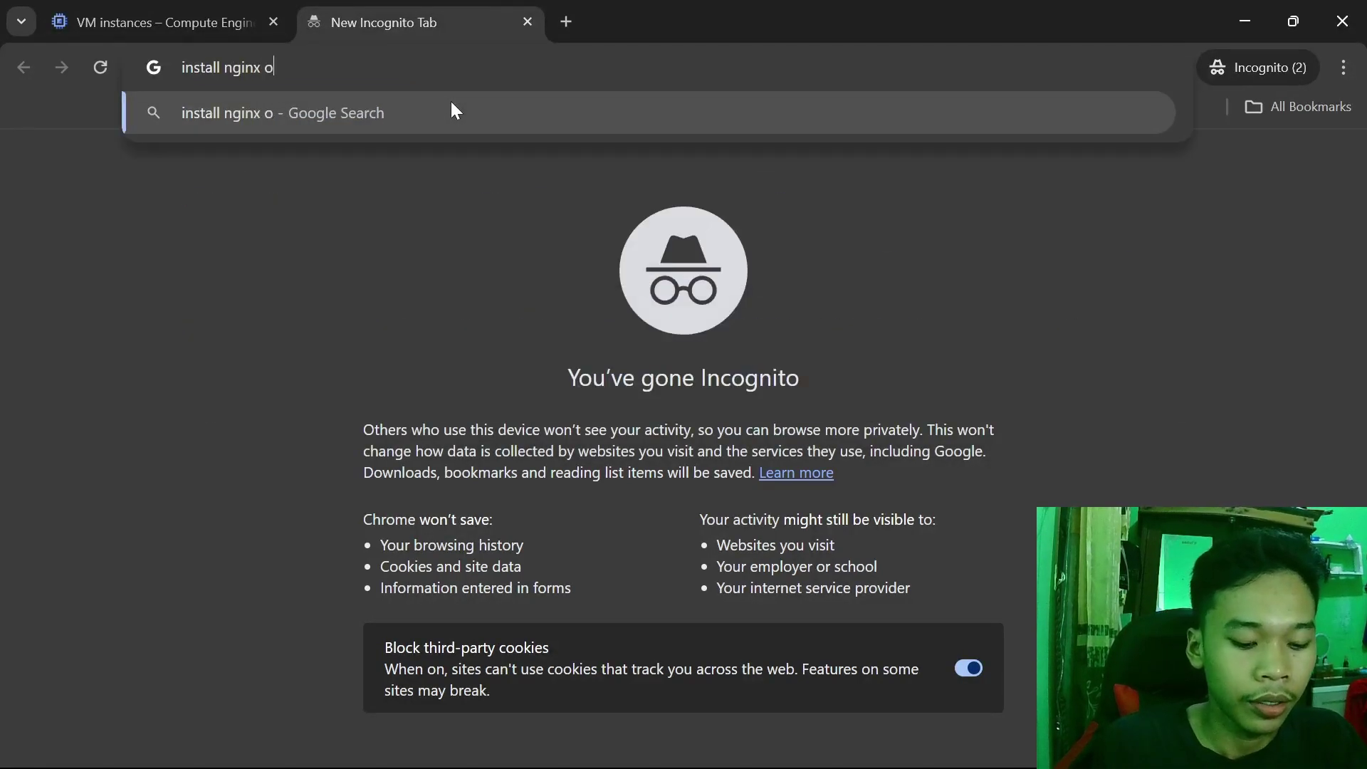
pyautogui.write('n ubuntu')
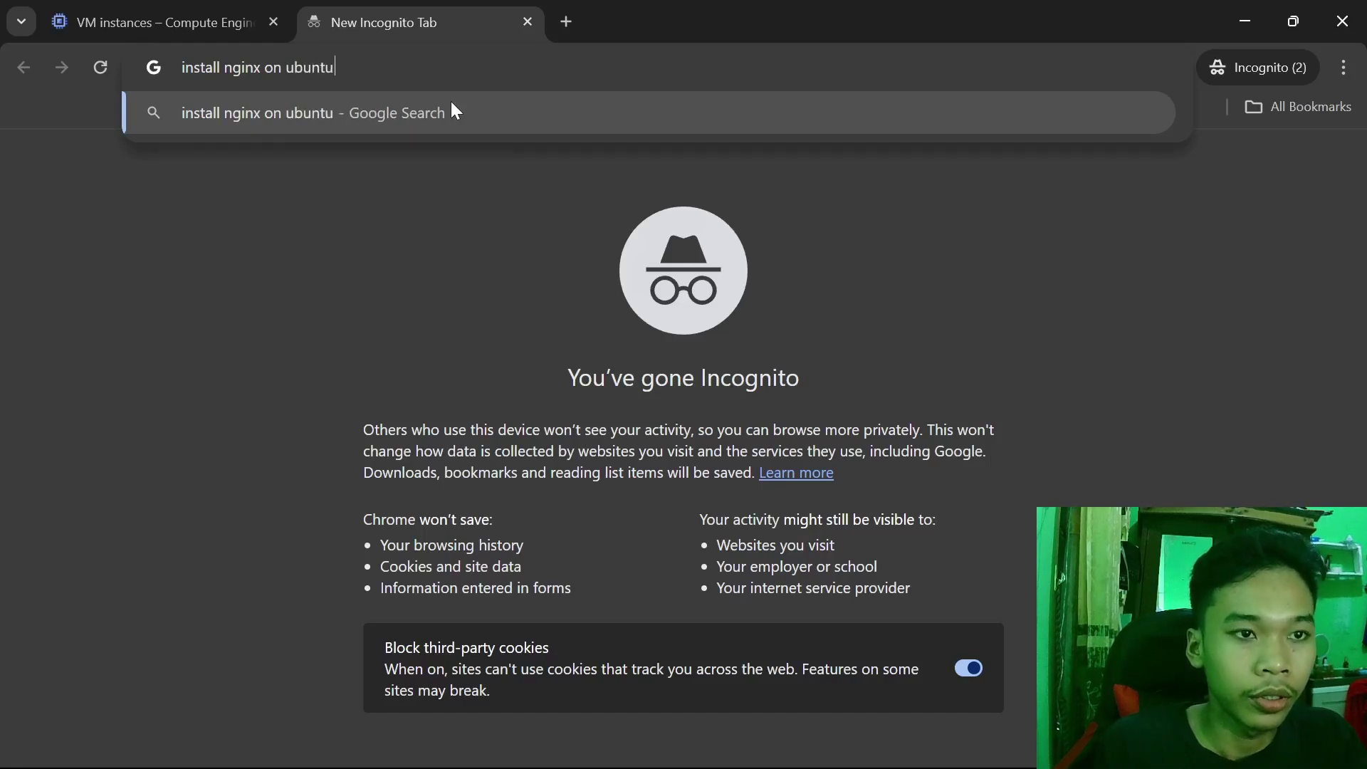
pyautogui.press('Return')
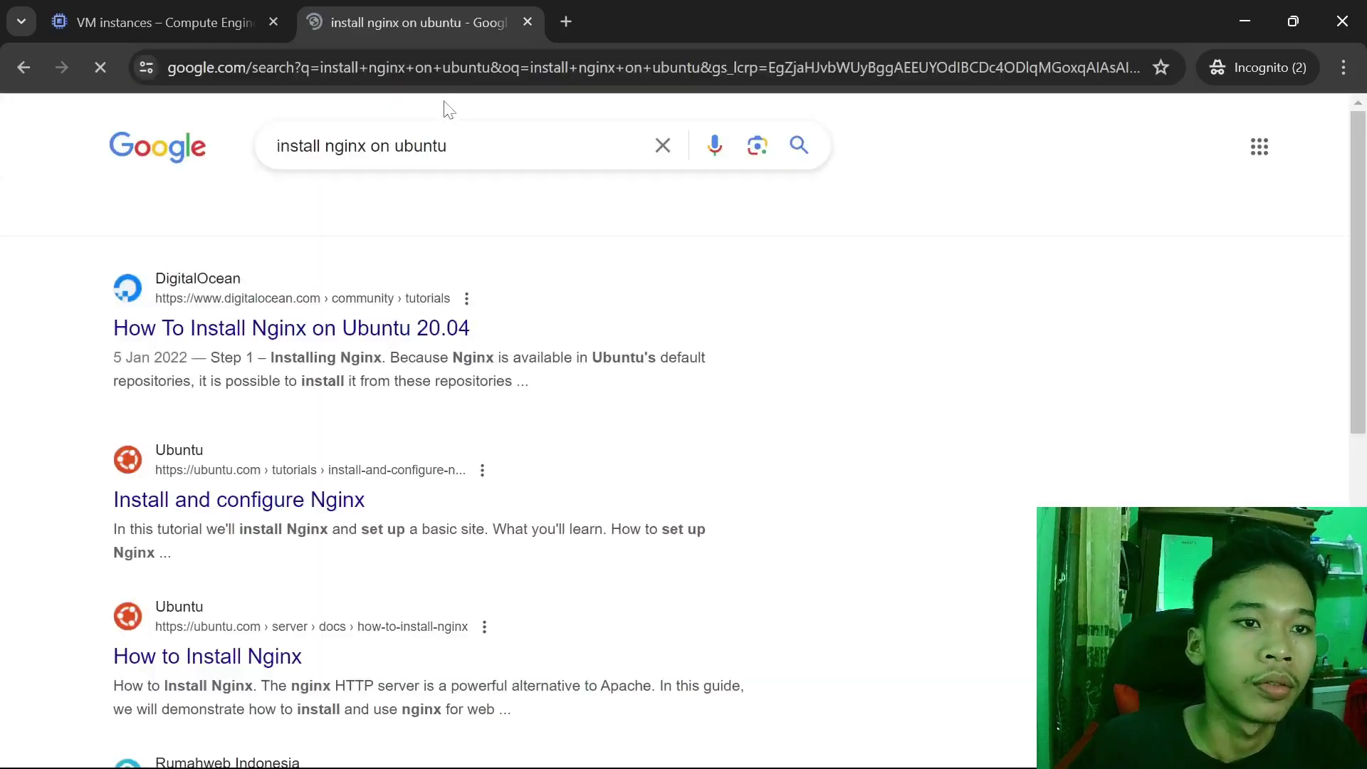
pyautogui.click(319, 347)
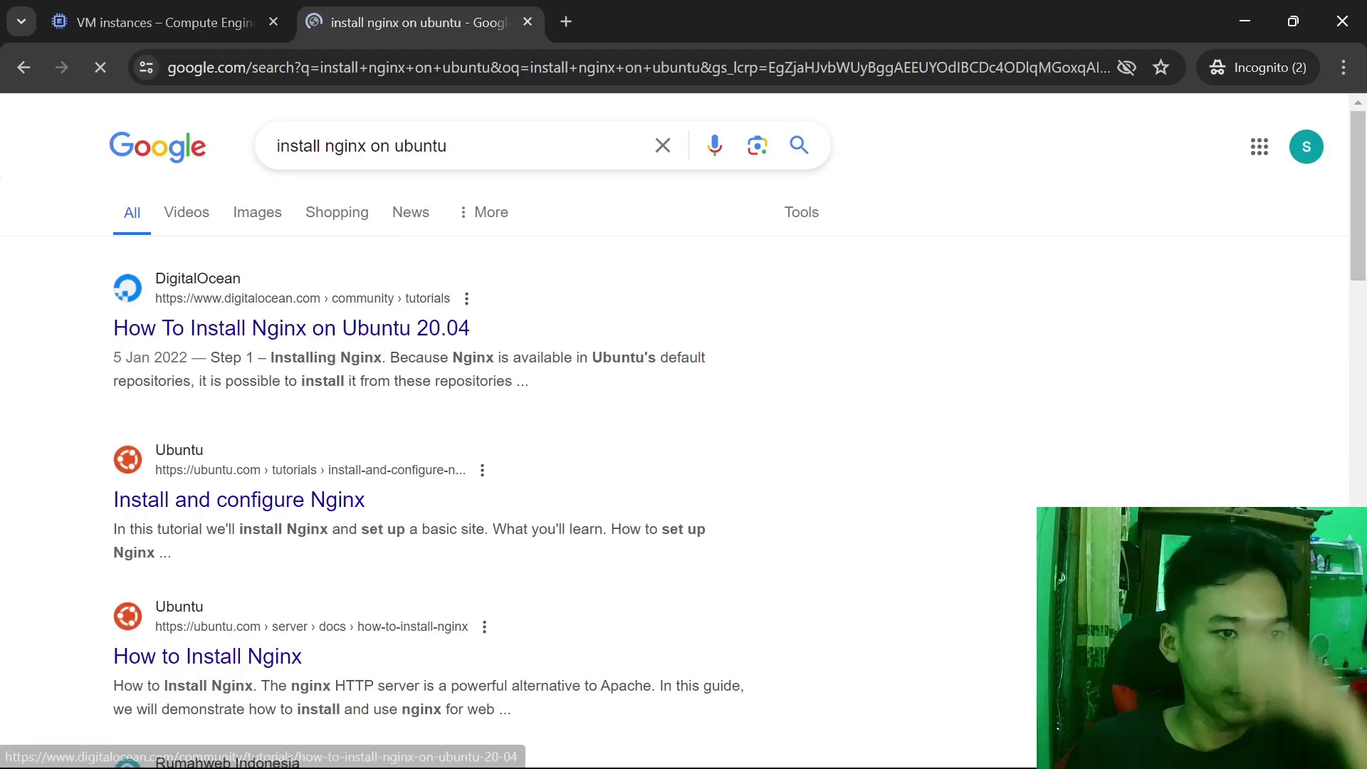
# Read through the tutorial's firewall and web server checking sections for a command that checks the nginx service.
pyautogui.scroll(-15, 565, 427)
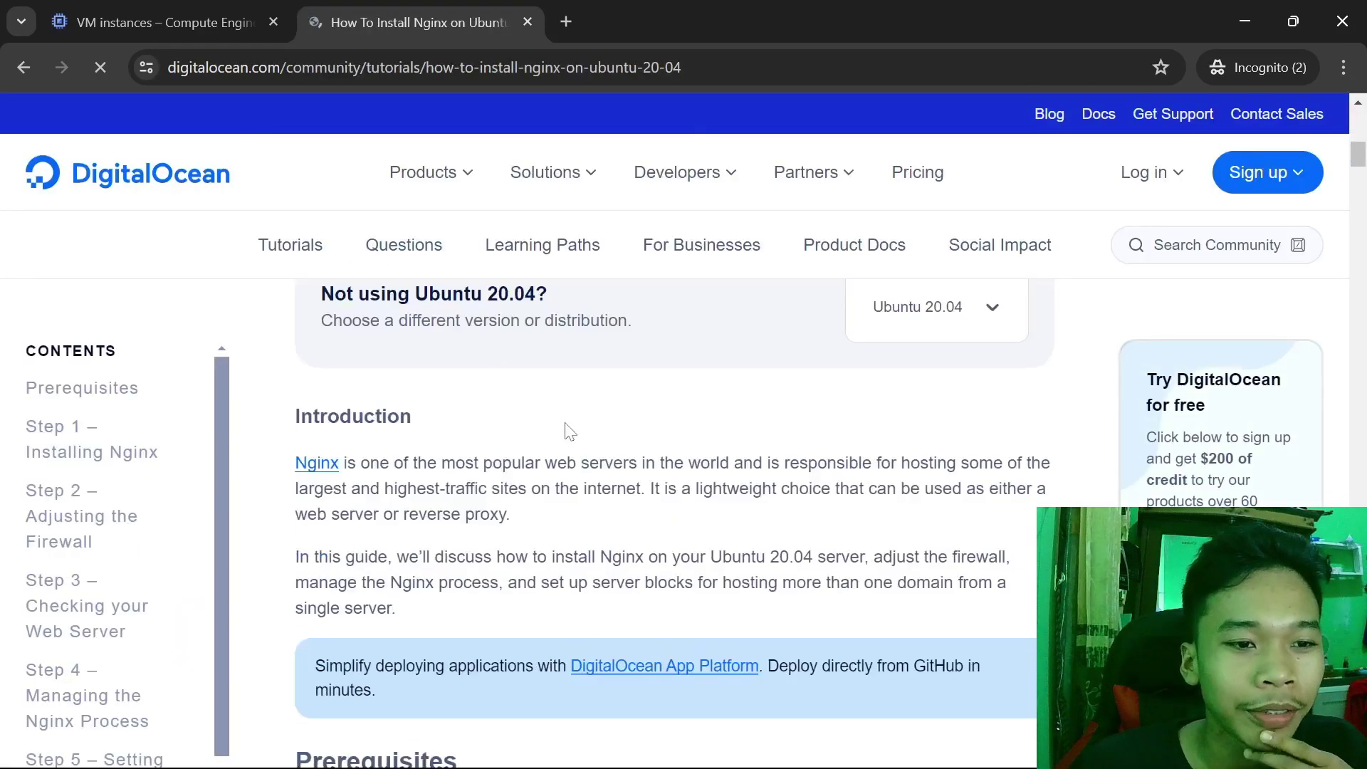
pyautogui.scroll(-15, 567, 430)
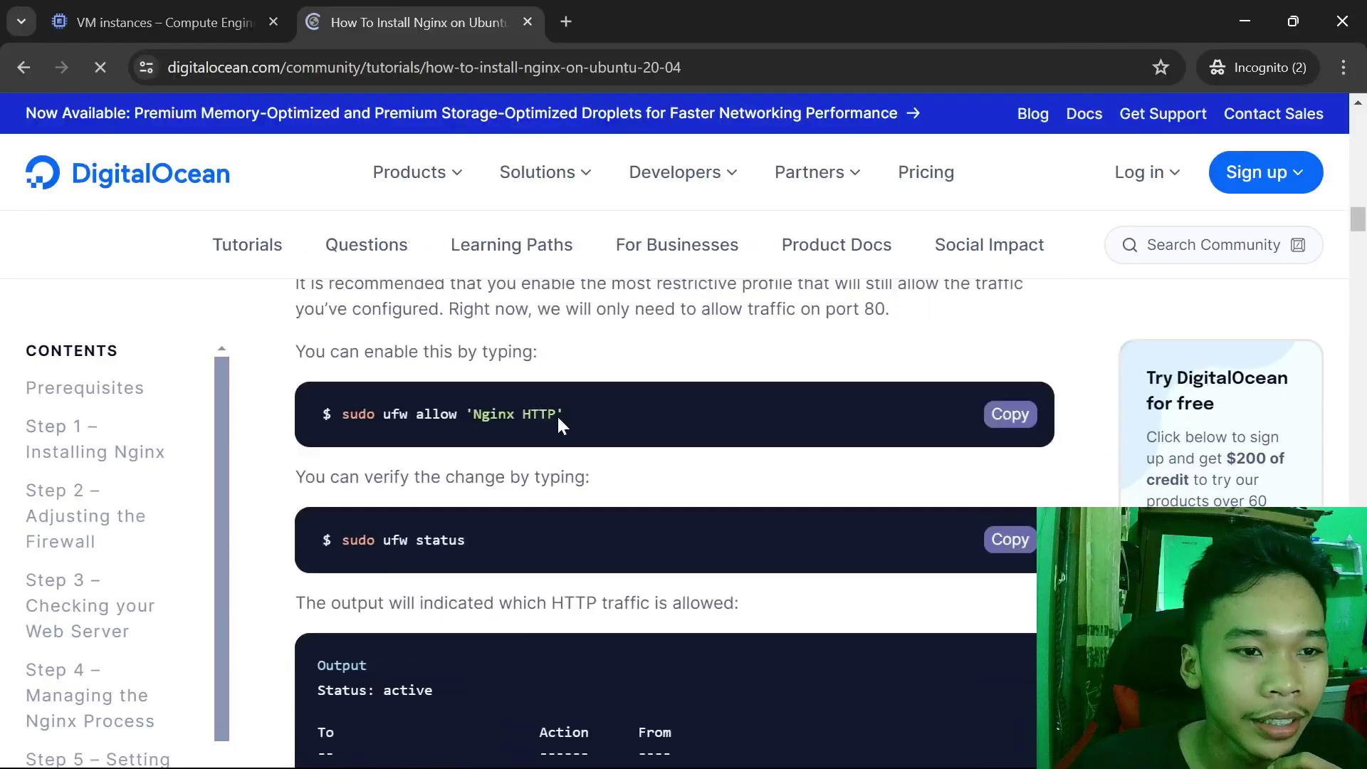
pyautogui.scroll(-10, 557, 415)
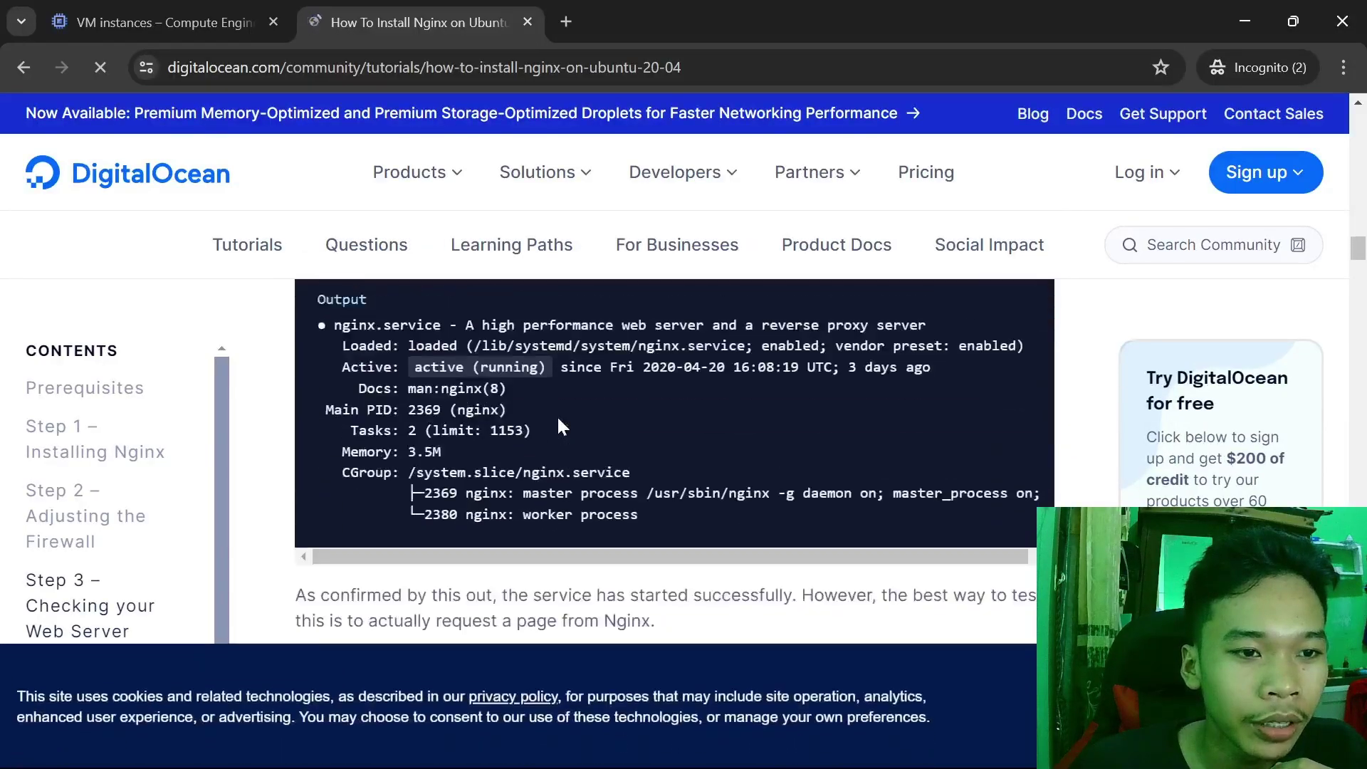
pyautogui.scroll(4, 556, 416)
pyautogui.scroll(3, 557, 427)
pyautogui.scroll(-12, 558, 431)
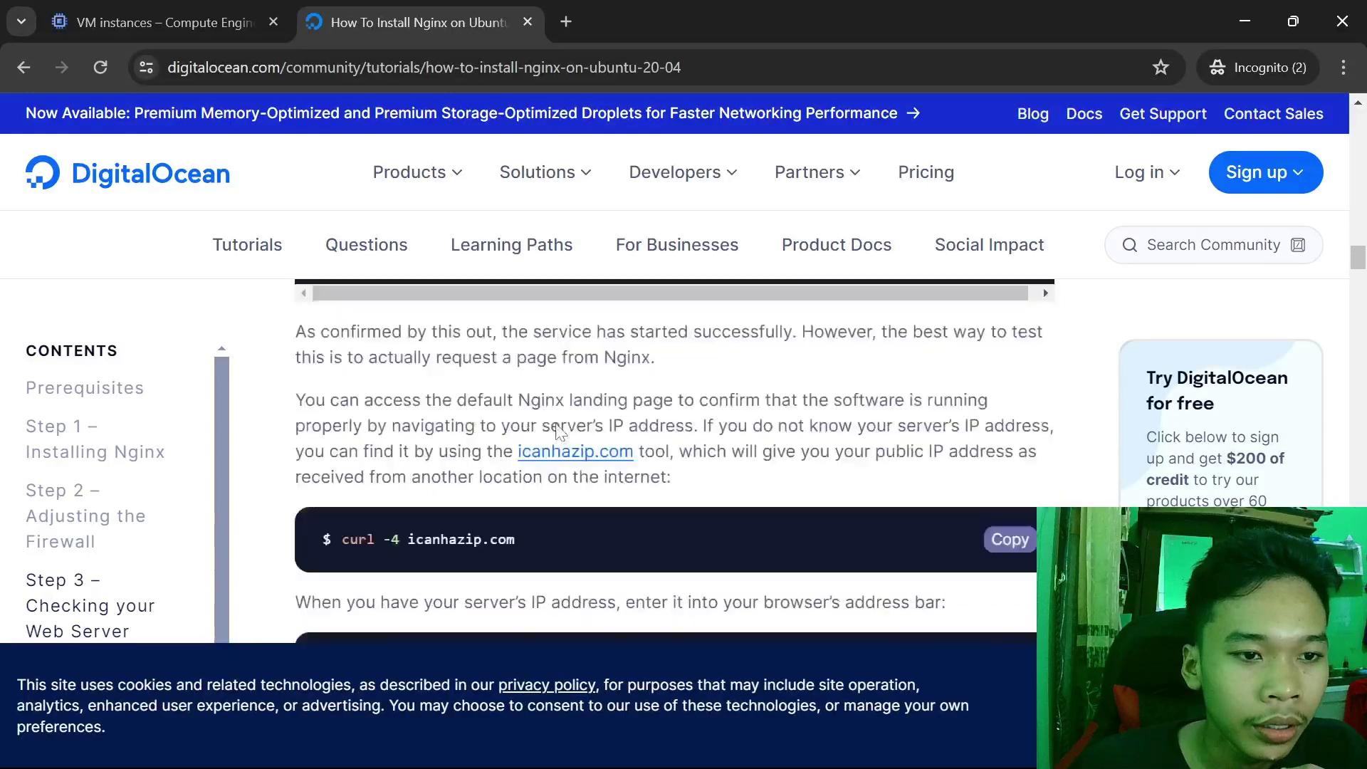
pyautogui.scroll(-4, 559, 432)
pyautogui.scroll(7, 557, 431)
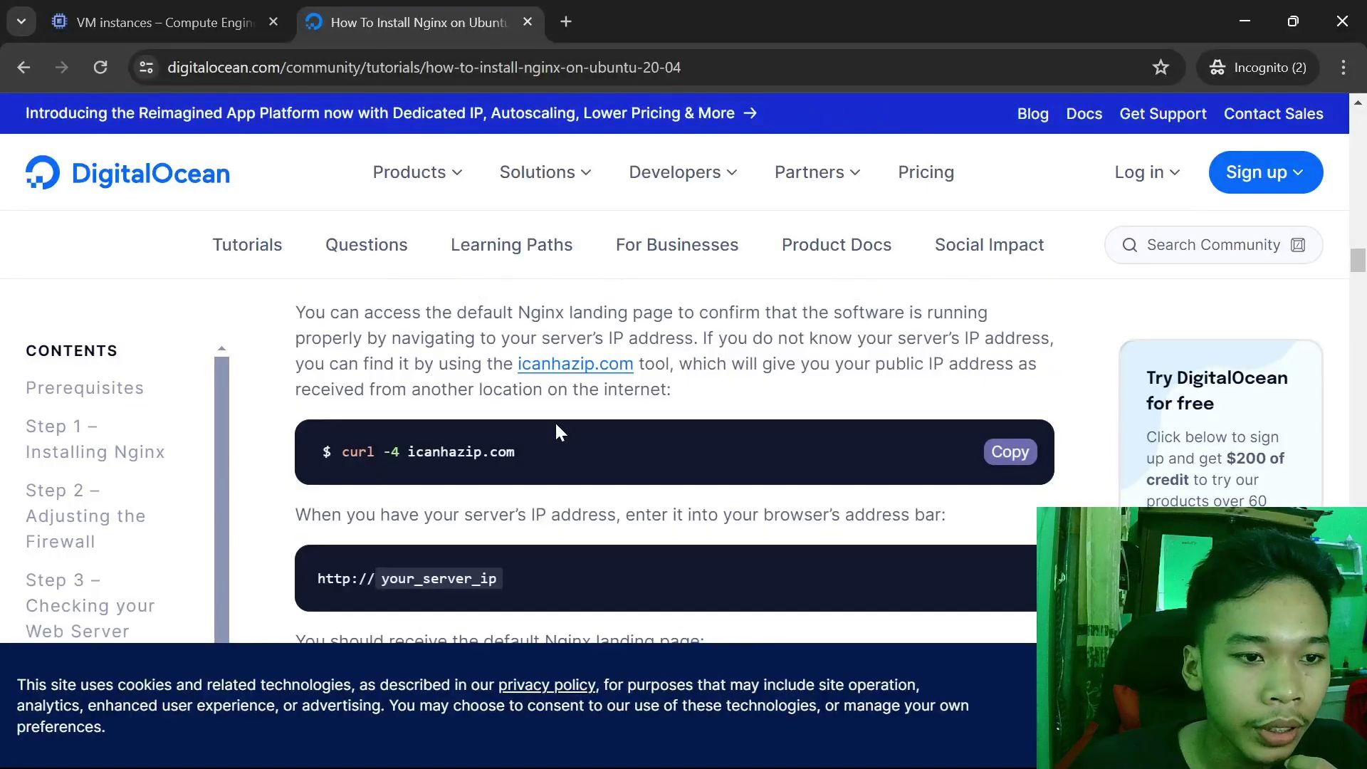
pyautogui.scroll(8, 556, 431)
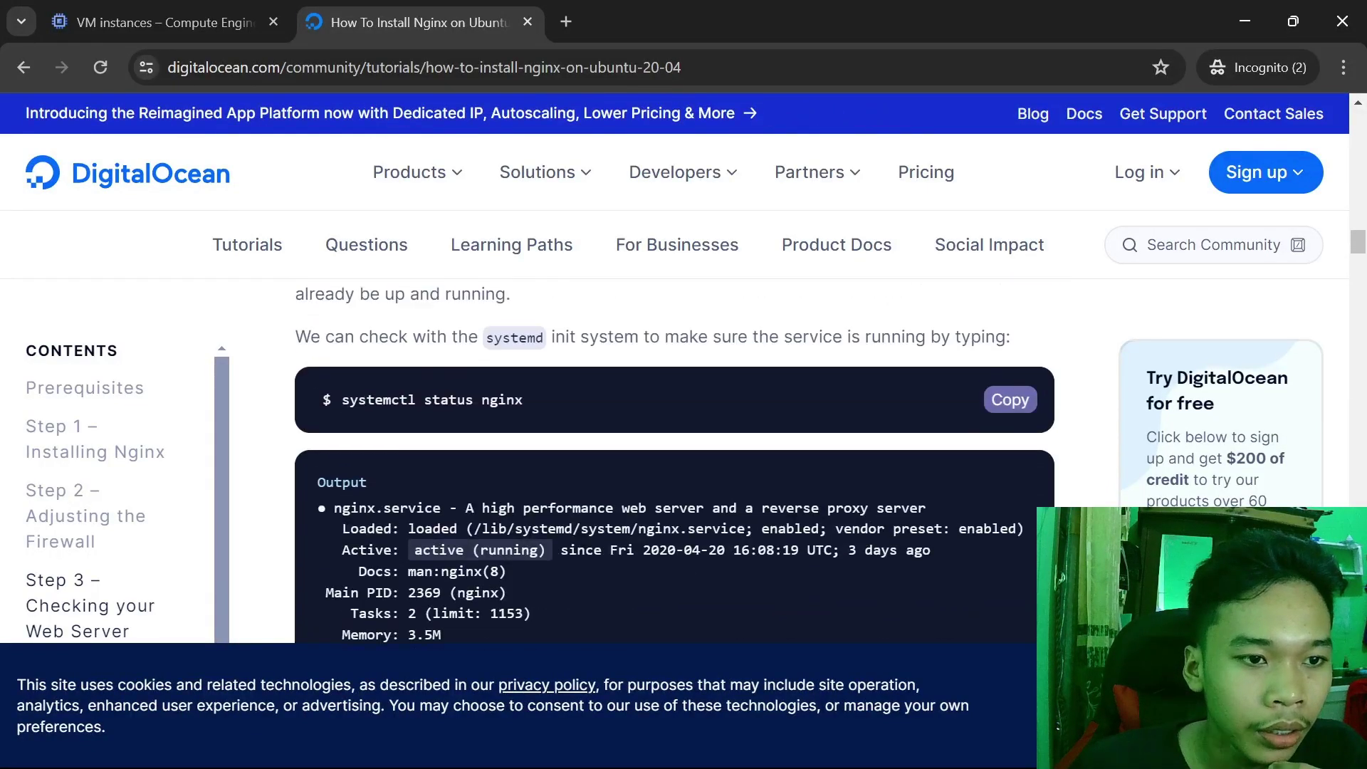
pyautogui.scroll(10, 556, 422)
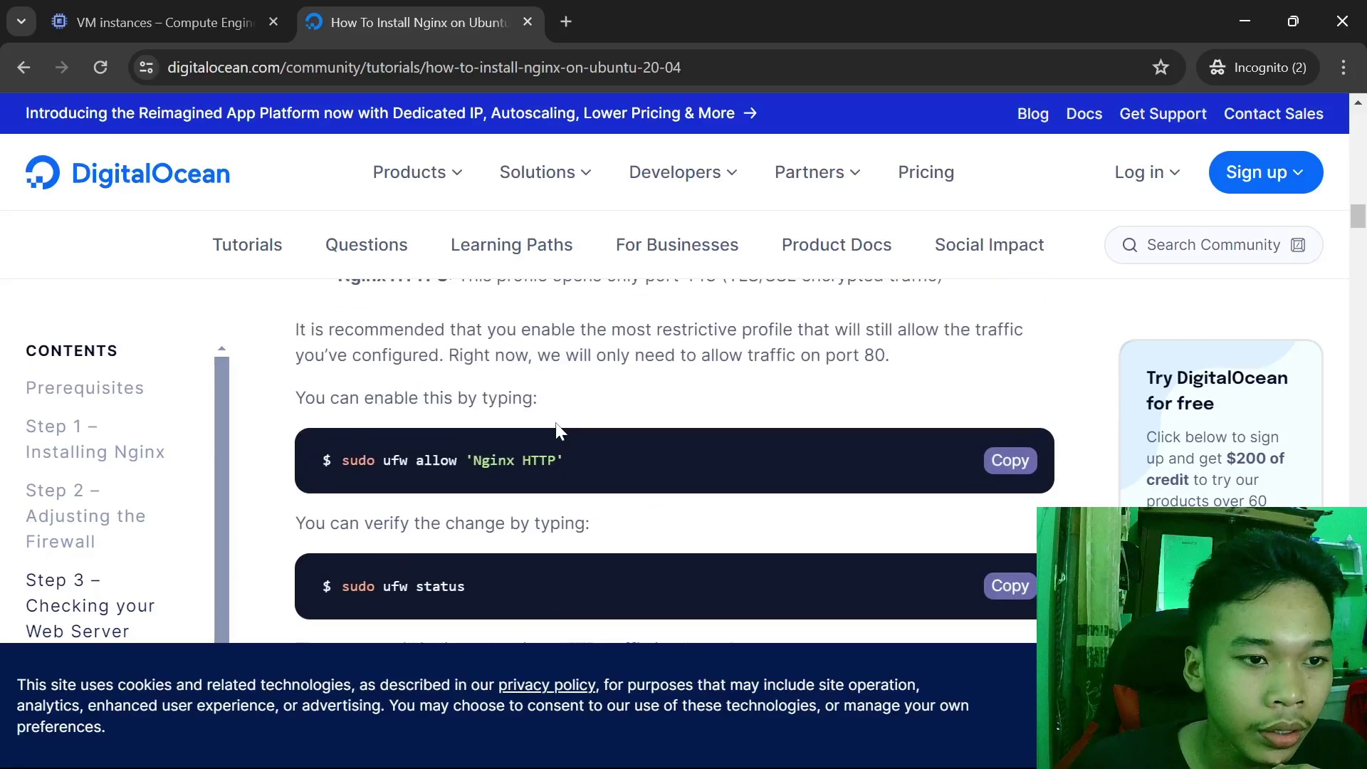
pyautogui.scroll(10, 557, 431)
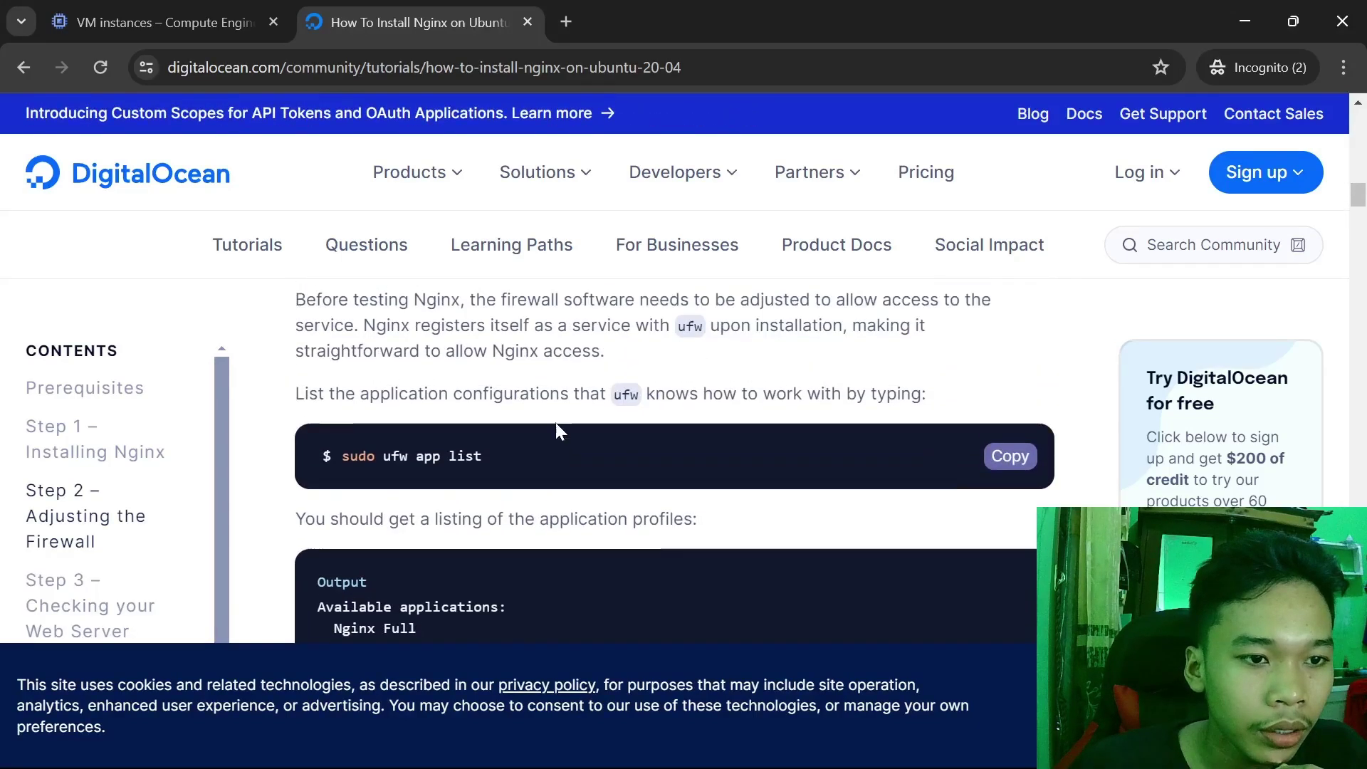
pyautogui.scroll(-10, 557, 431)
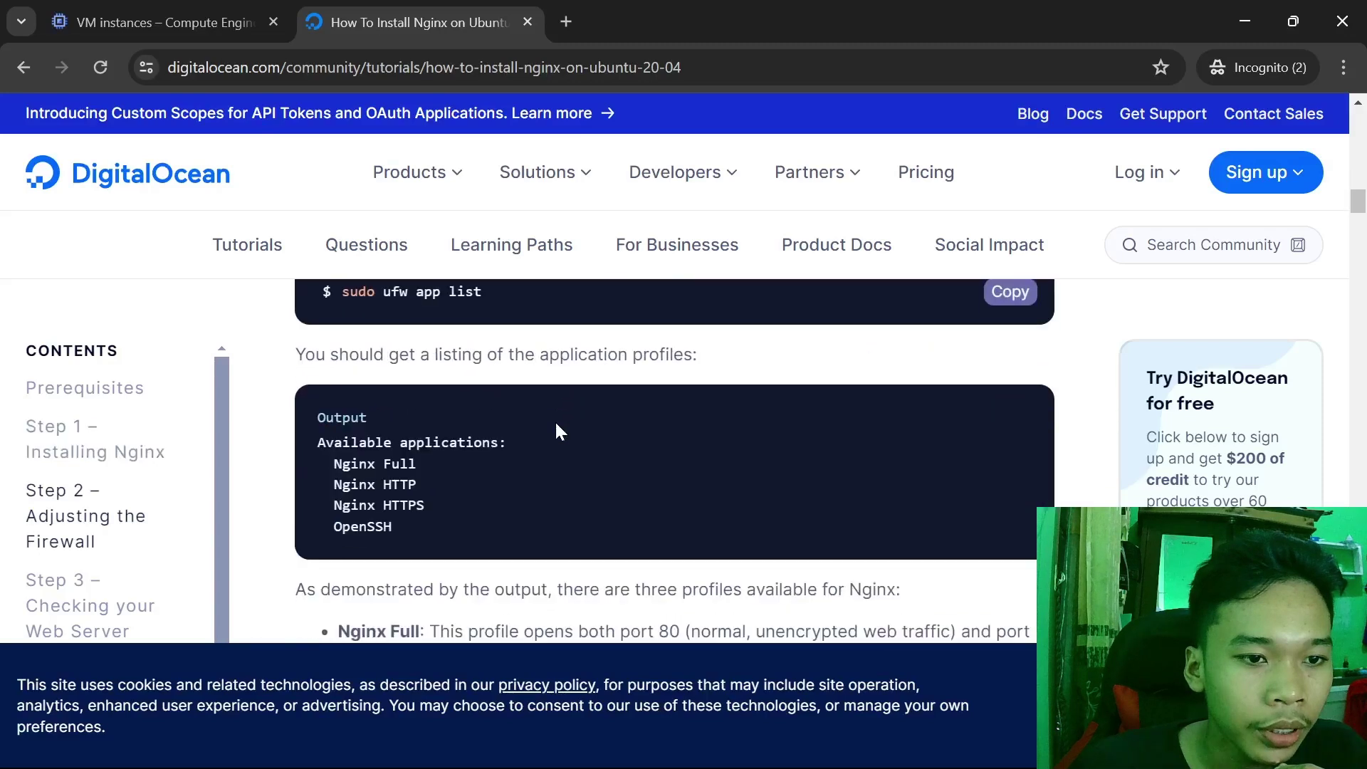
pyautogui.scroll(-2, 557, 430)
pyautogui.scroll(3, 553, 419)
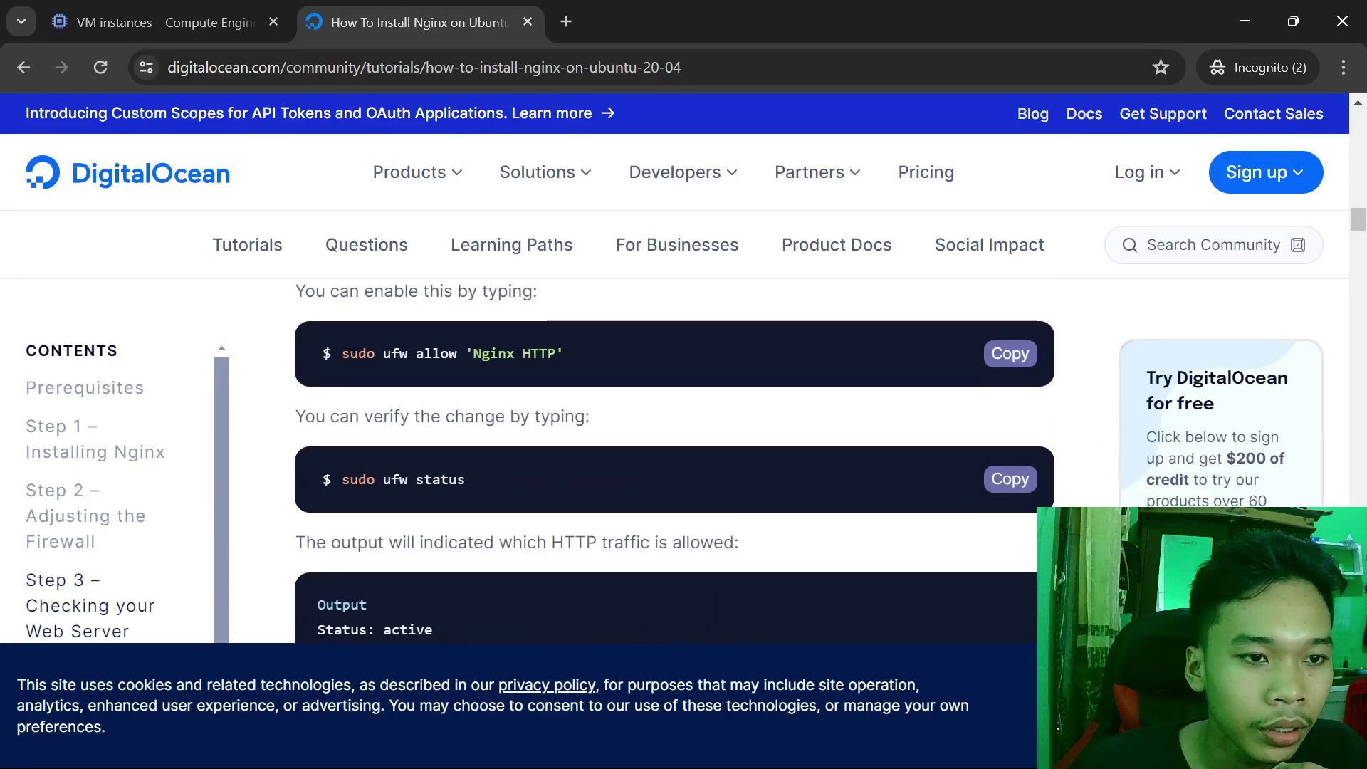
pyautogui.scroll(-8, 552, 423)
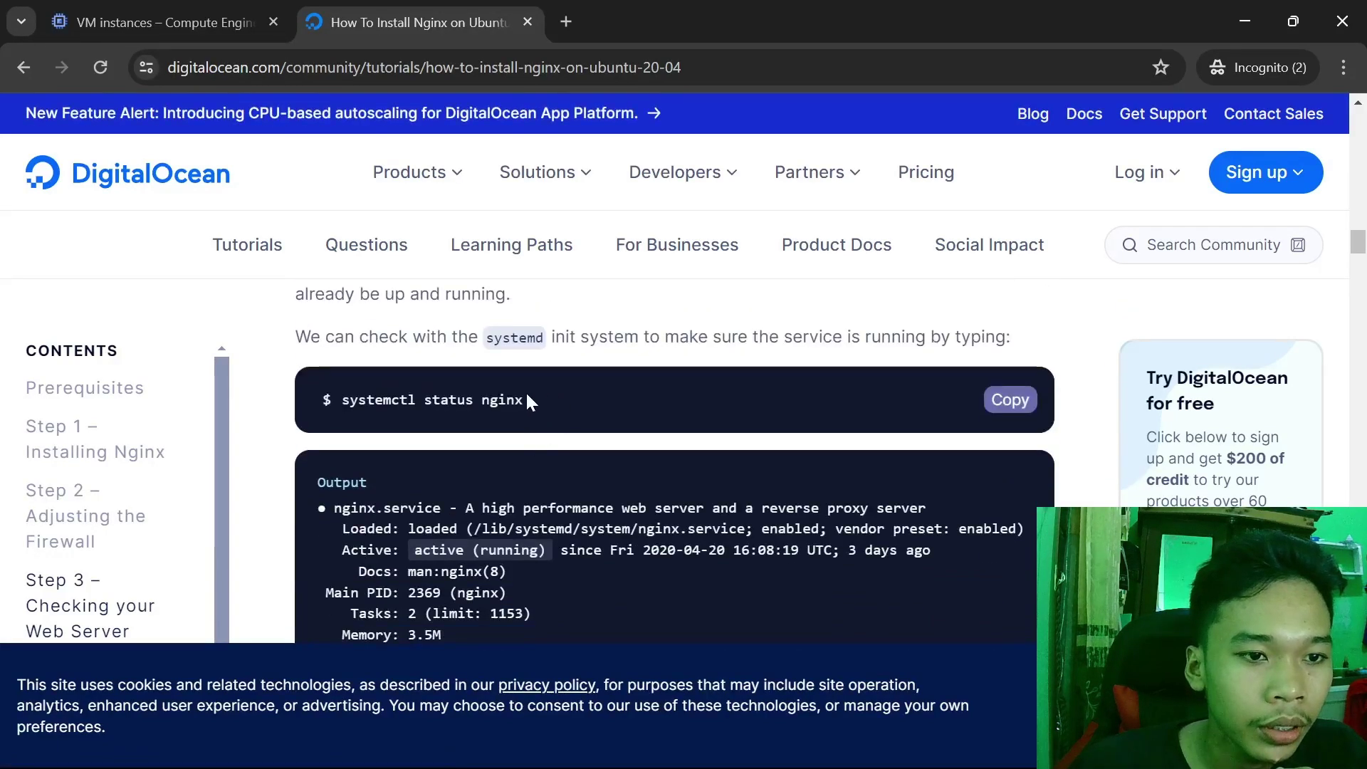
# Copy the "systemctl status nginx" command from the tutorial and switch back to the SSH session window.
pyautogui.moveTo(525, 399); pyautogui.dragTo(340, 402)
pyautogui.hotkey('ctrl', 'c')
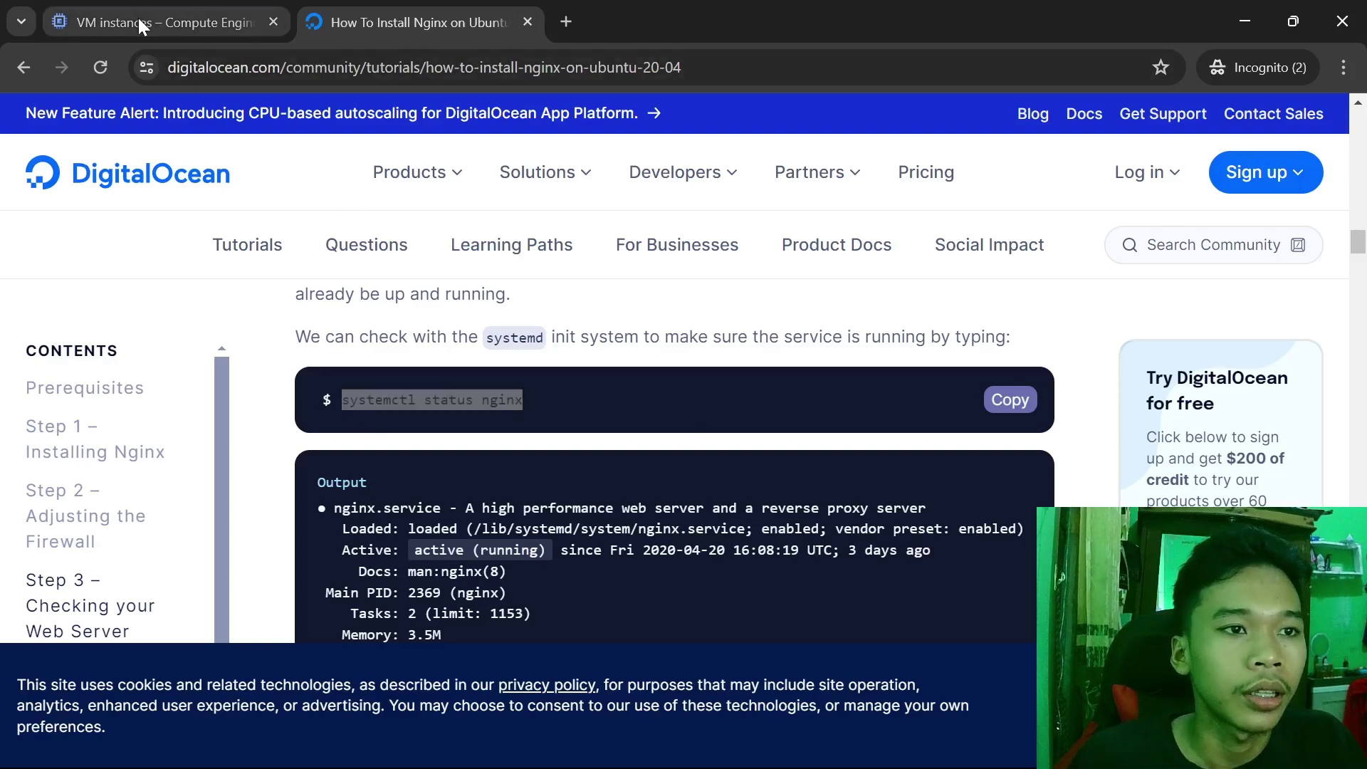
pyautogui.click(138, 18)
pyautogui.click(455, 15)
pyautogui.hotkey('alt', 'Tab')
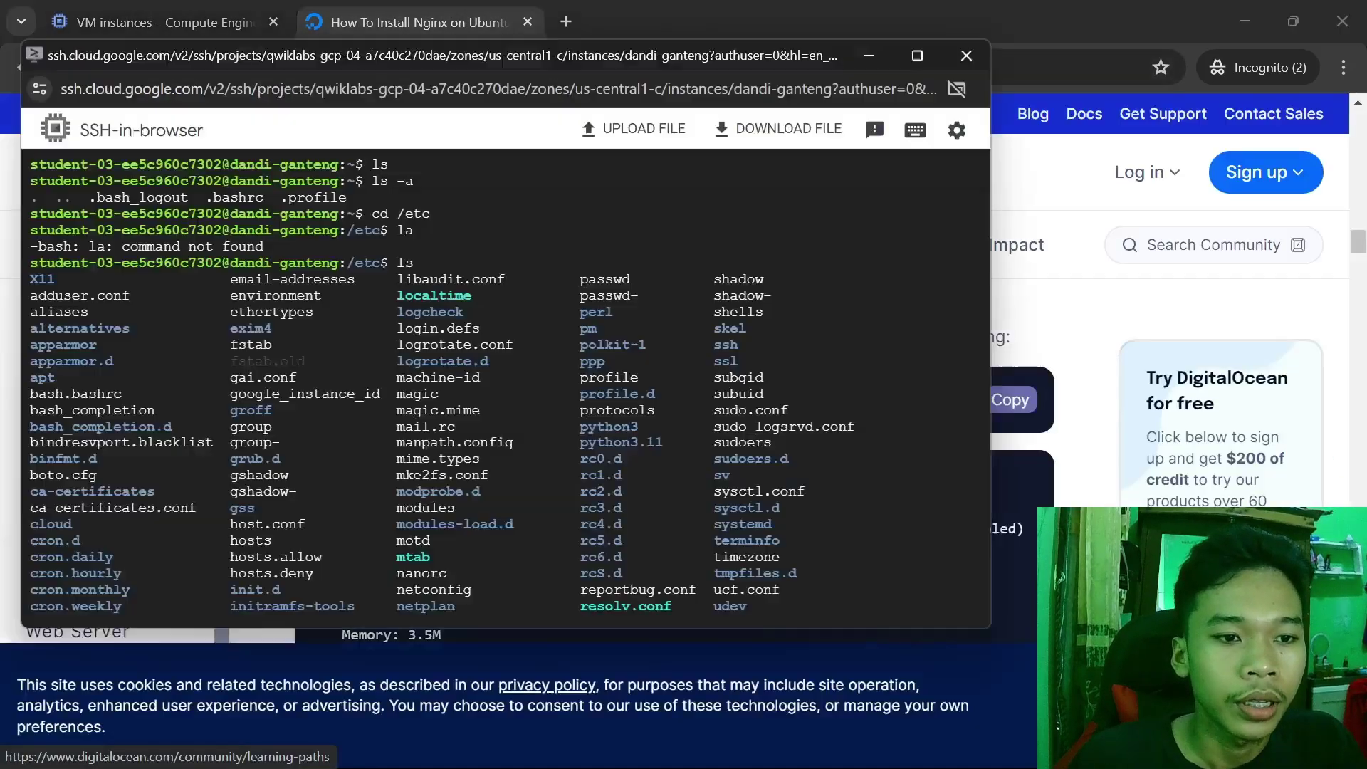
# Clear the terminal output and run the copied "systemctl status nginx" command.
pyautogui.press('Return')
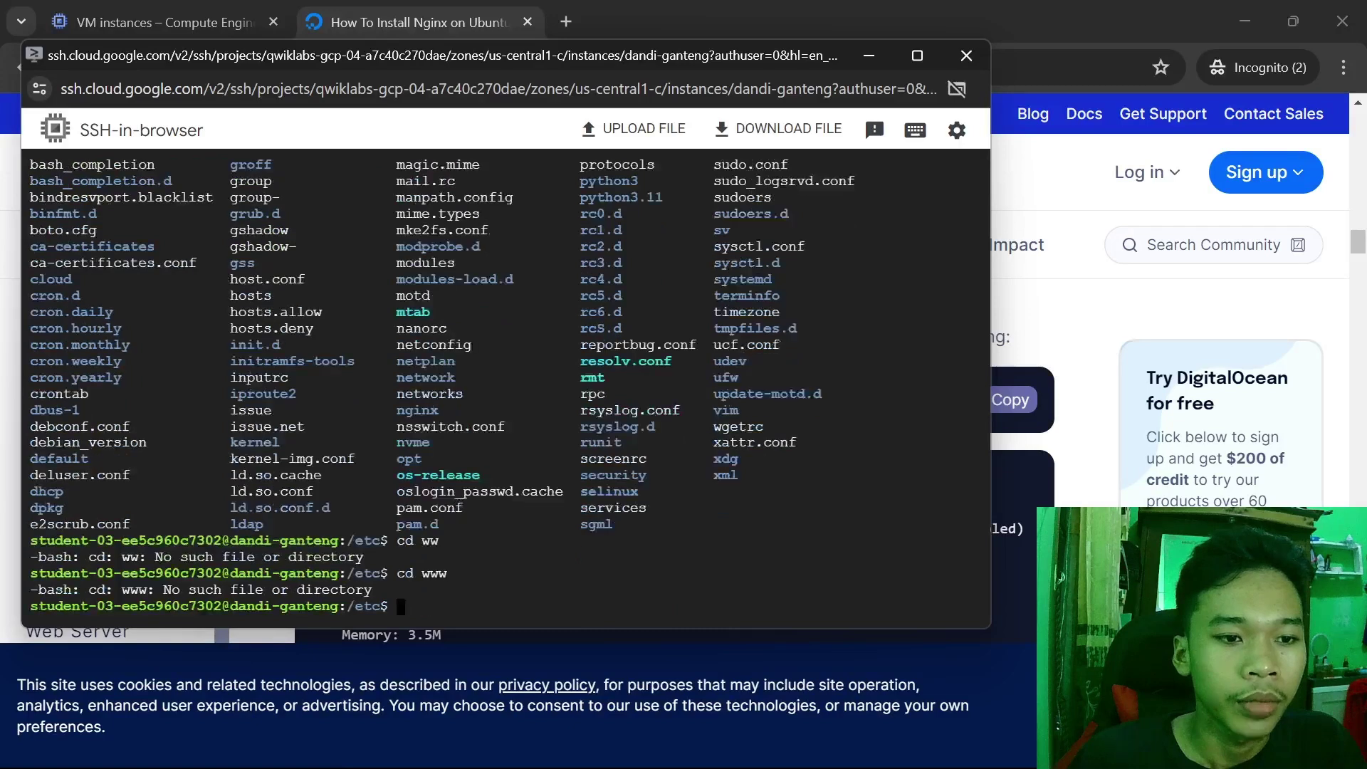
pyautogui.write('cls')
pyautogui.press('Return')
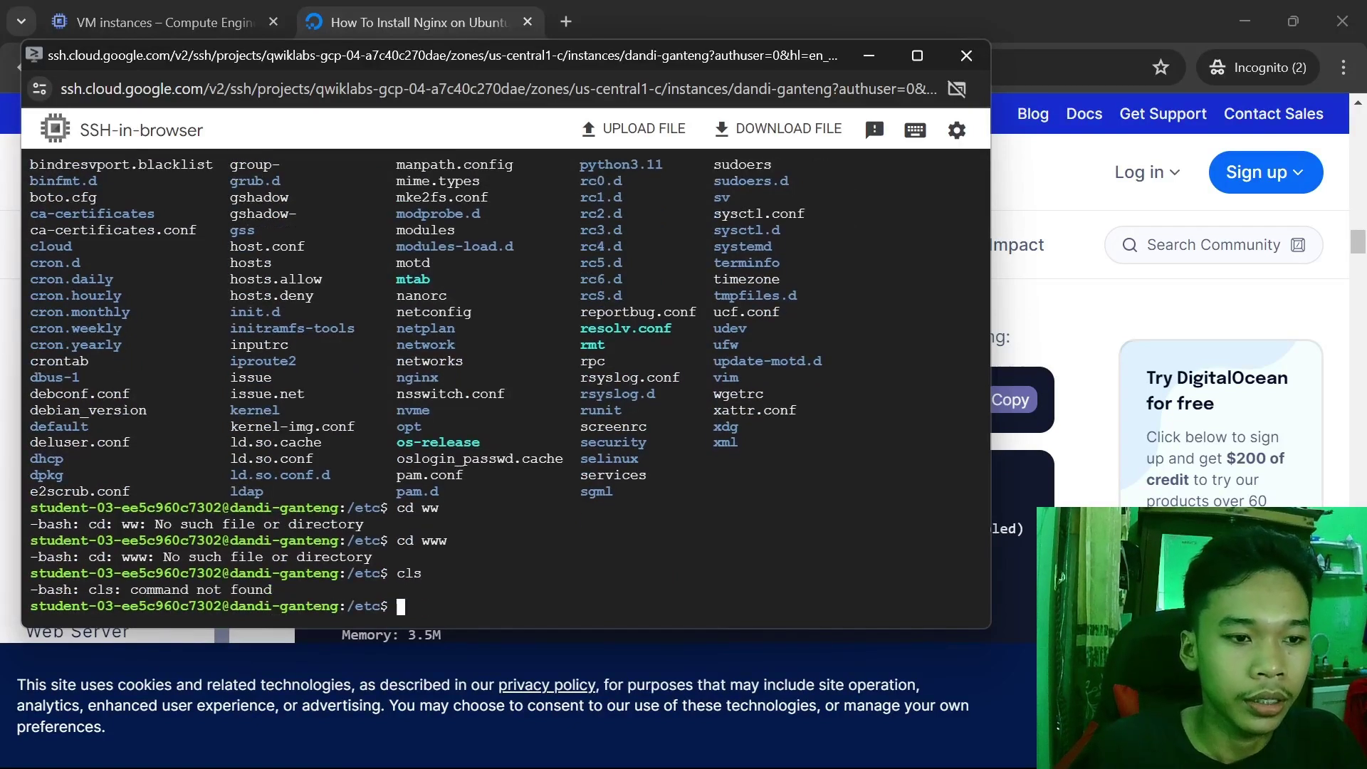
pyautogui.write('clear')
pyautogui.press('Return')
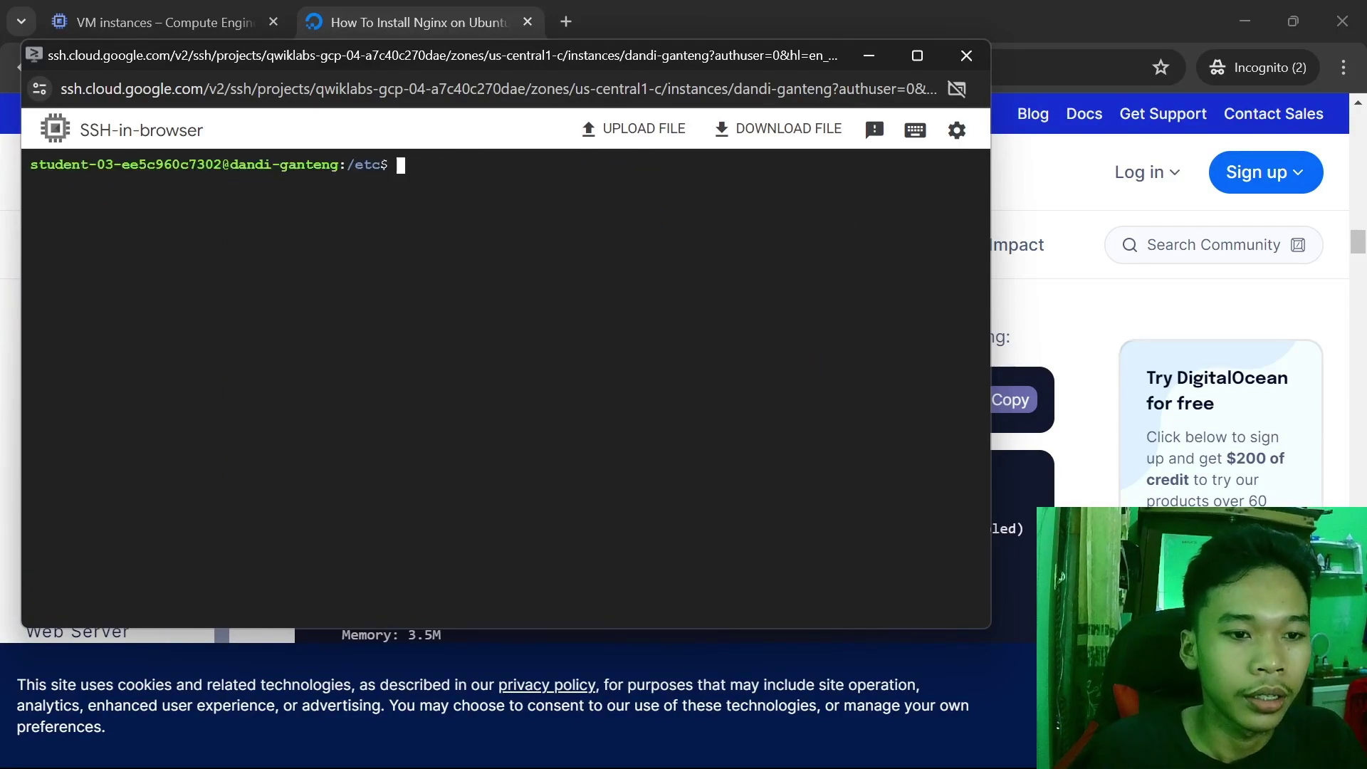
pyautogui.hotkey('ctrl', 'v')
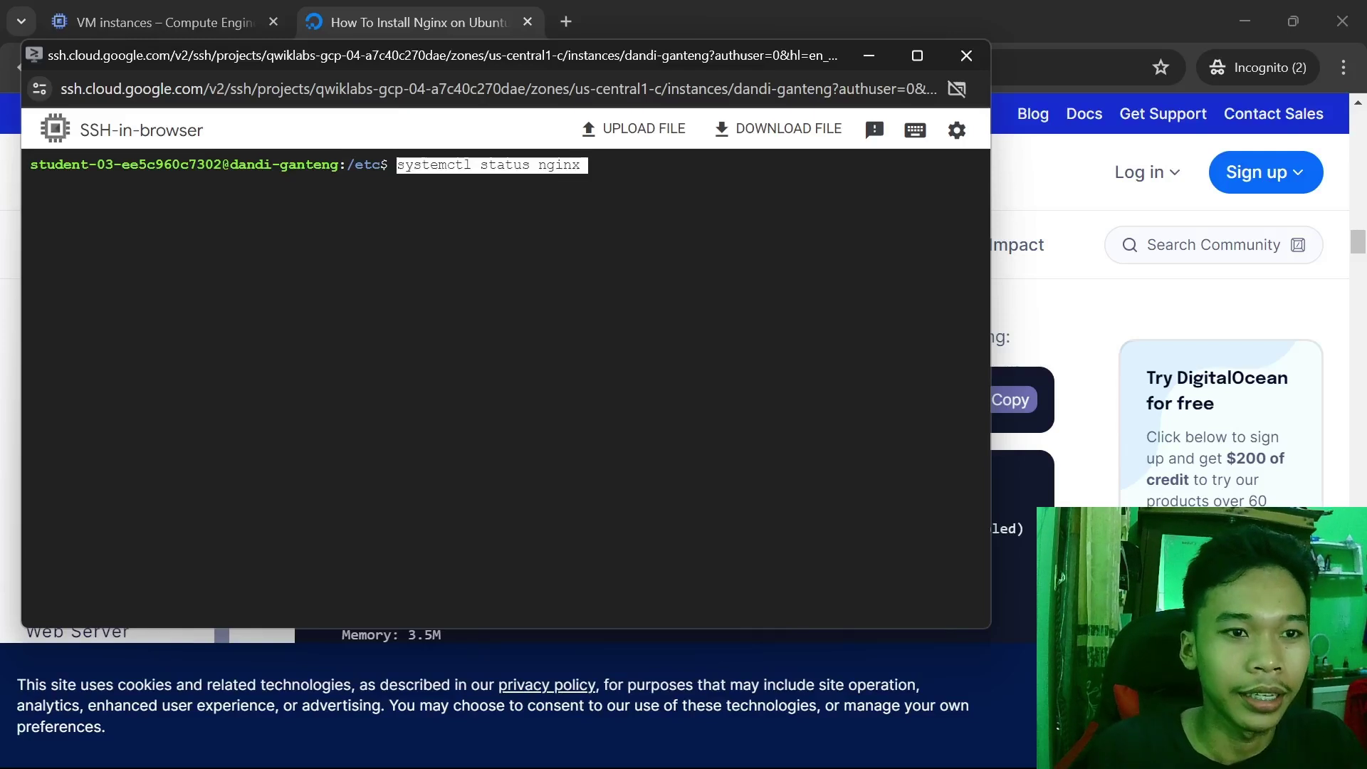
pyautogui.press('Return')
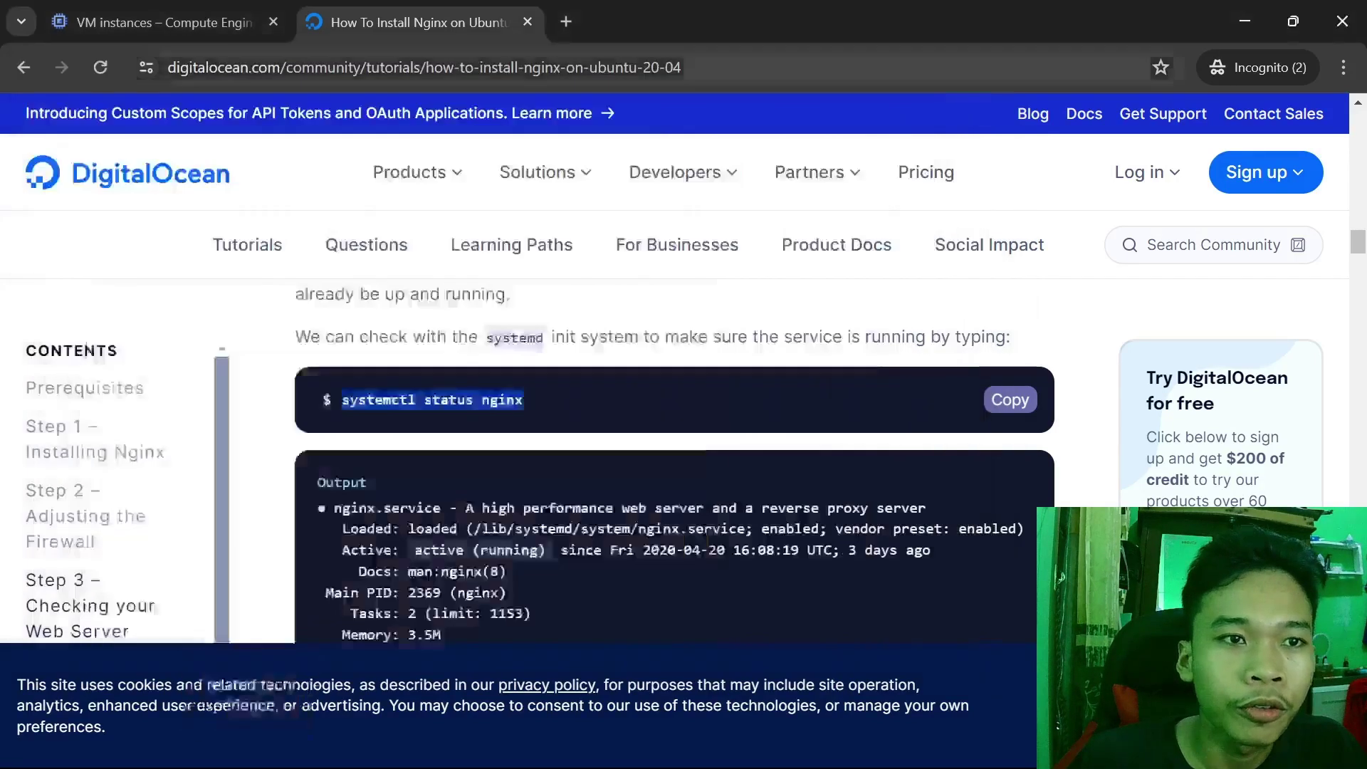
# Minimize the SSH session and open the VM instance's external IP from the VM instances page to test the web server.
pyautogui.click(867, 57)
pyautogui.click(174, 18)
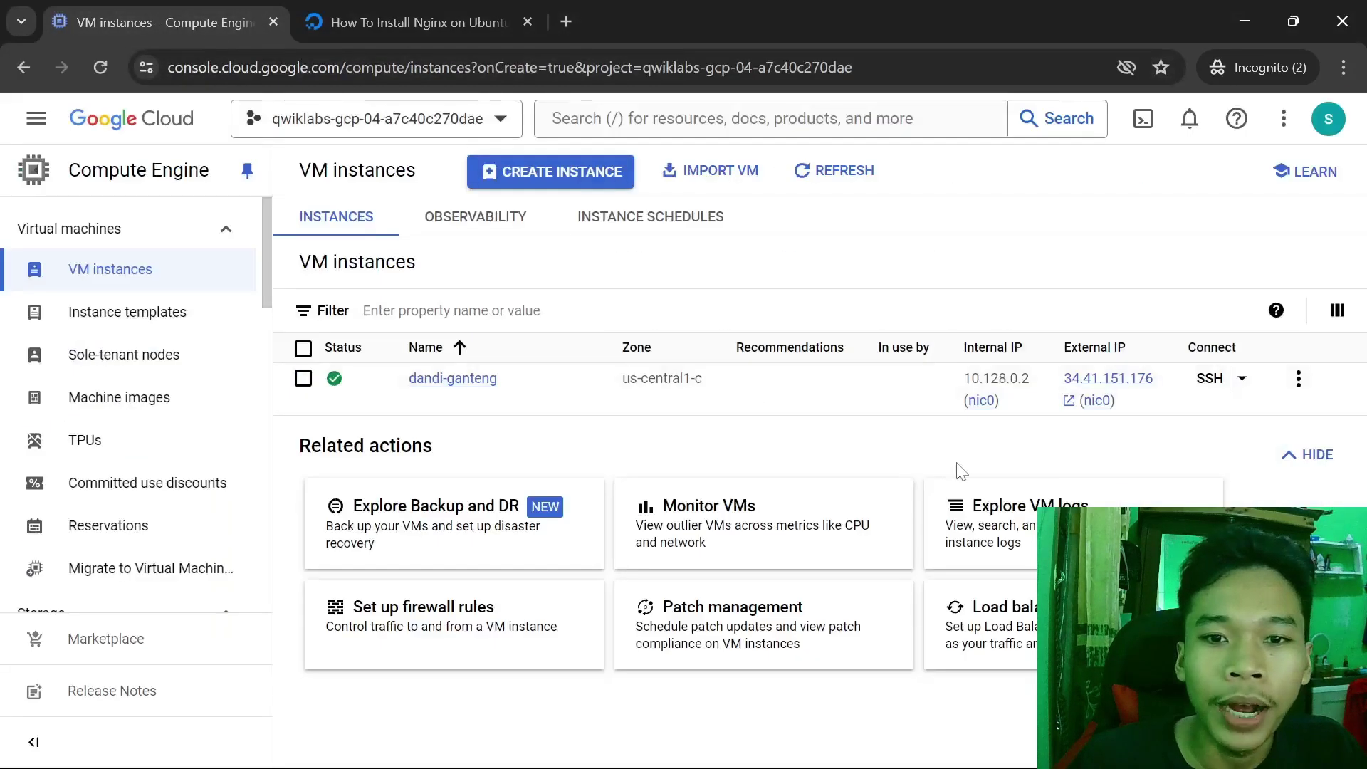
pyautogui.click(1107, 378)
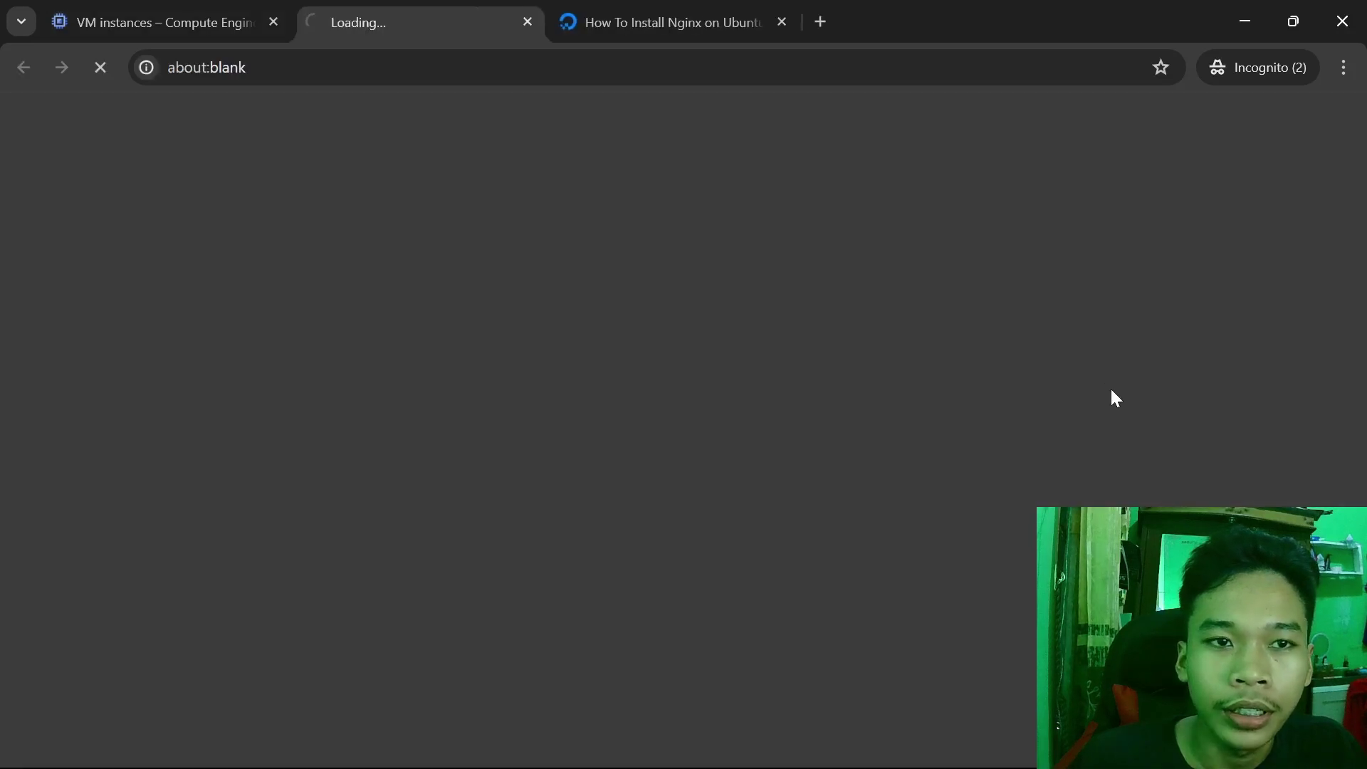
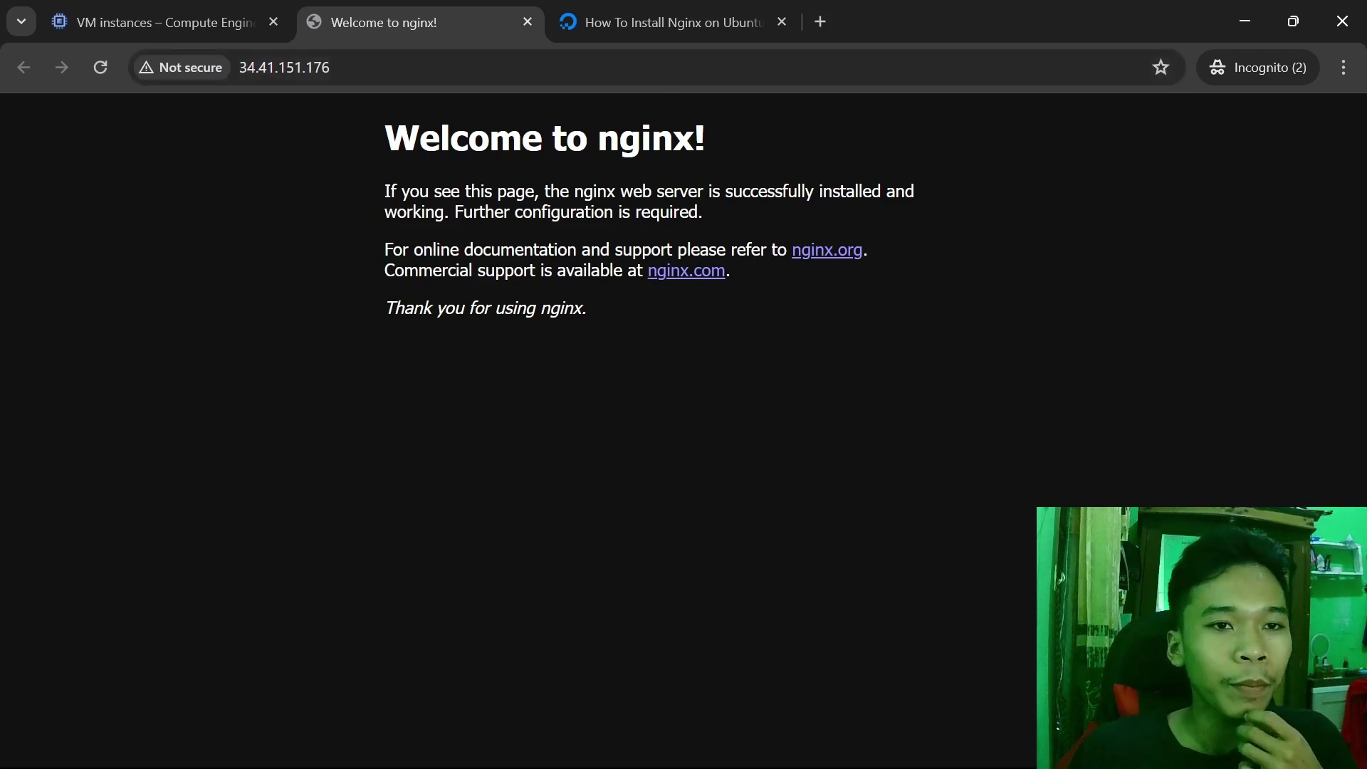
# Return to the nginx tutorial and examine the server blocks section for the web root directory and the index.html instructions.
pyautogui.click(639, 24)
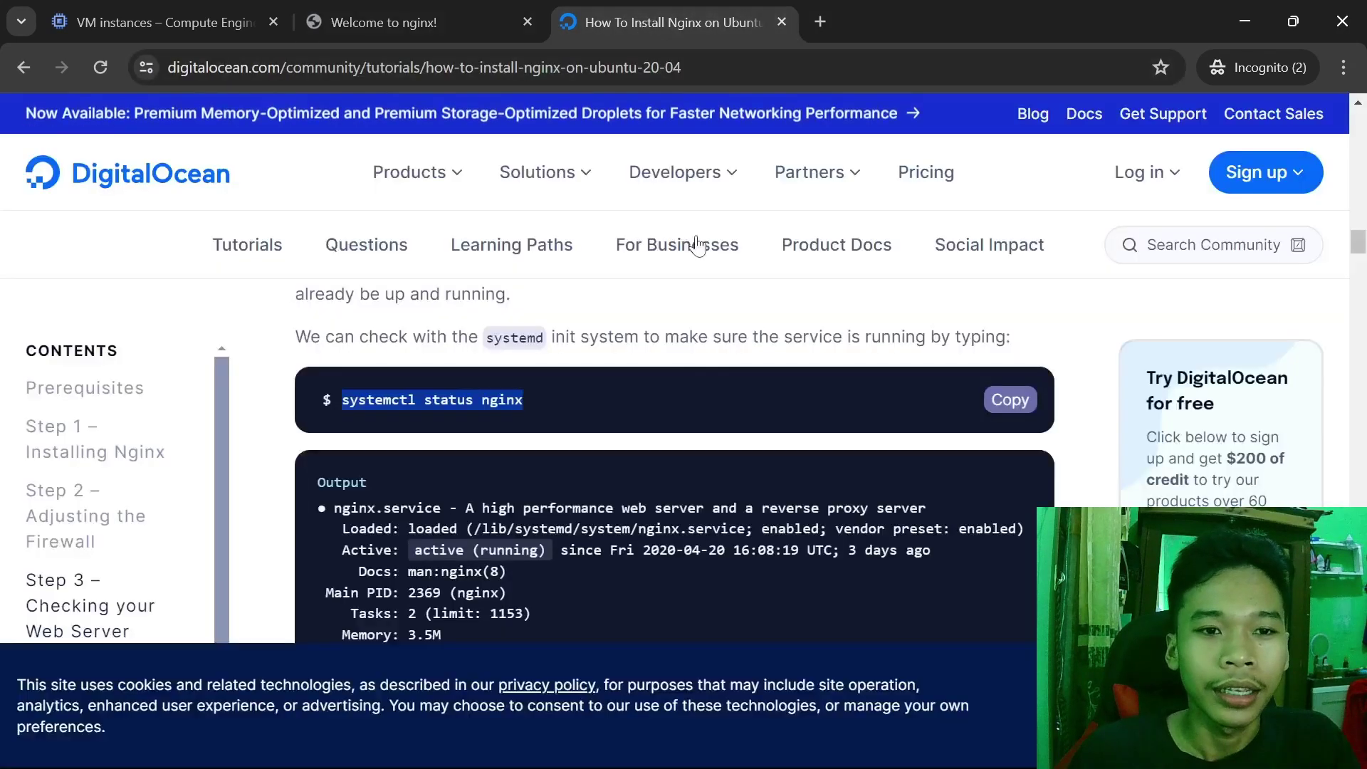
pyautogui.scroll(-10, 708, 411)
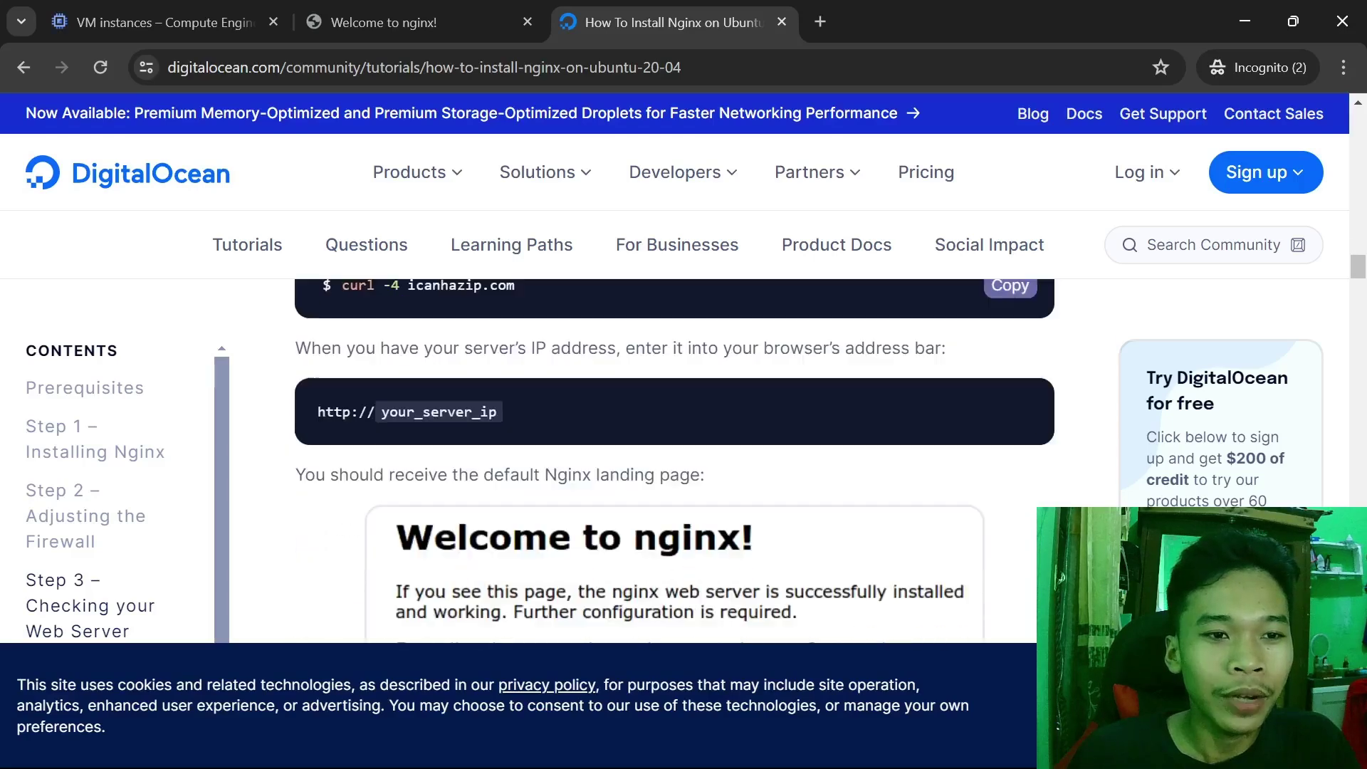
pyautogui.scroll(-8, 707, 425)
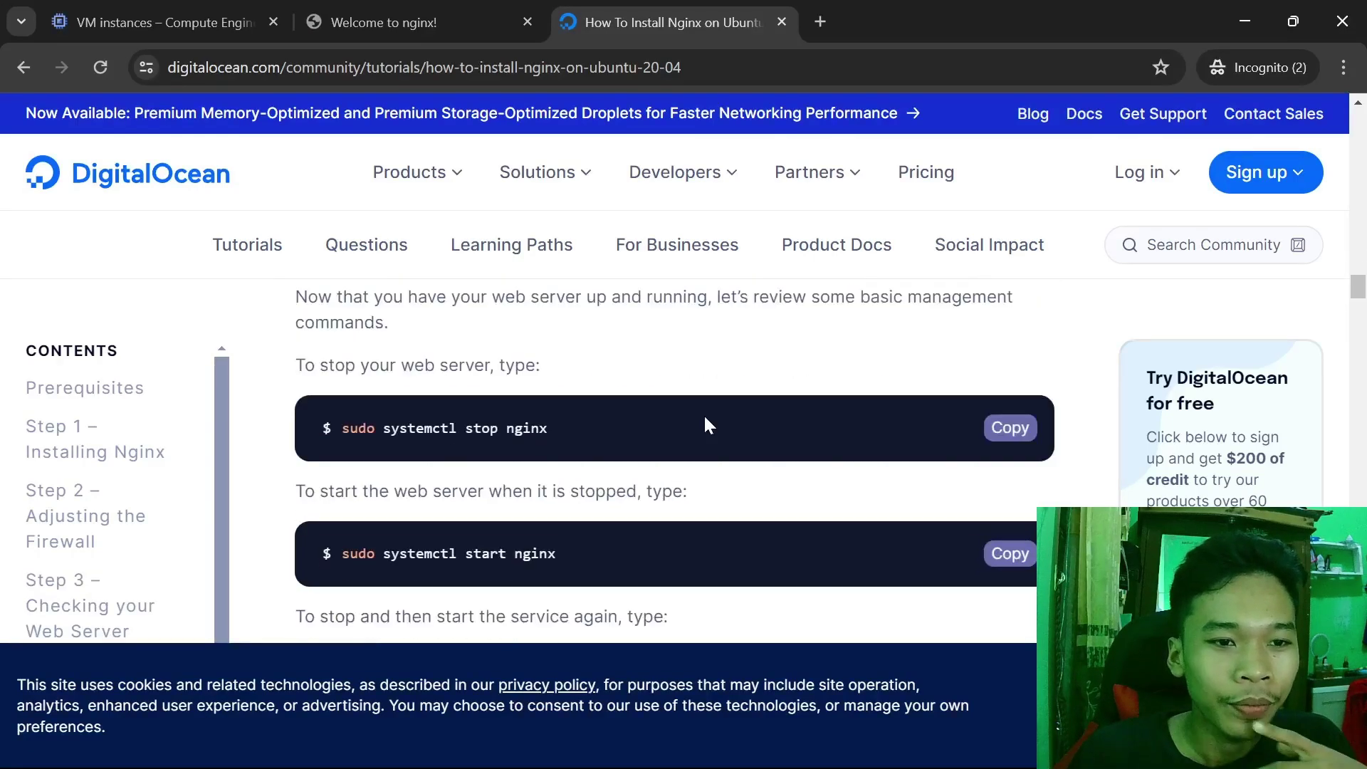
pyautogui.scroll(-10, 709, 425)
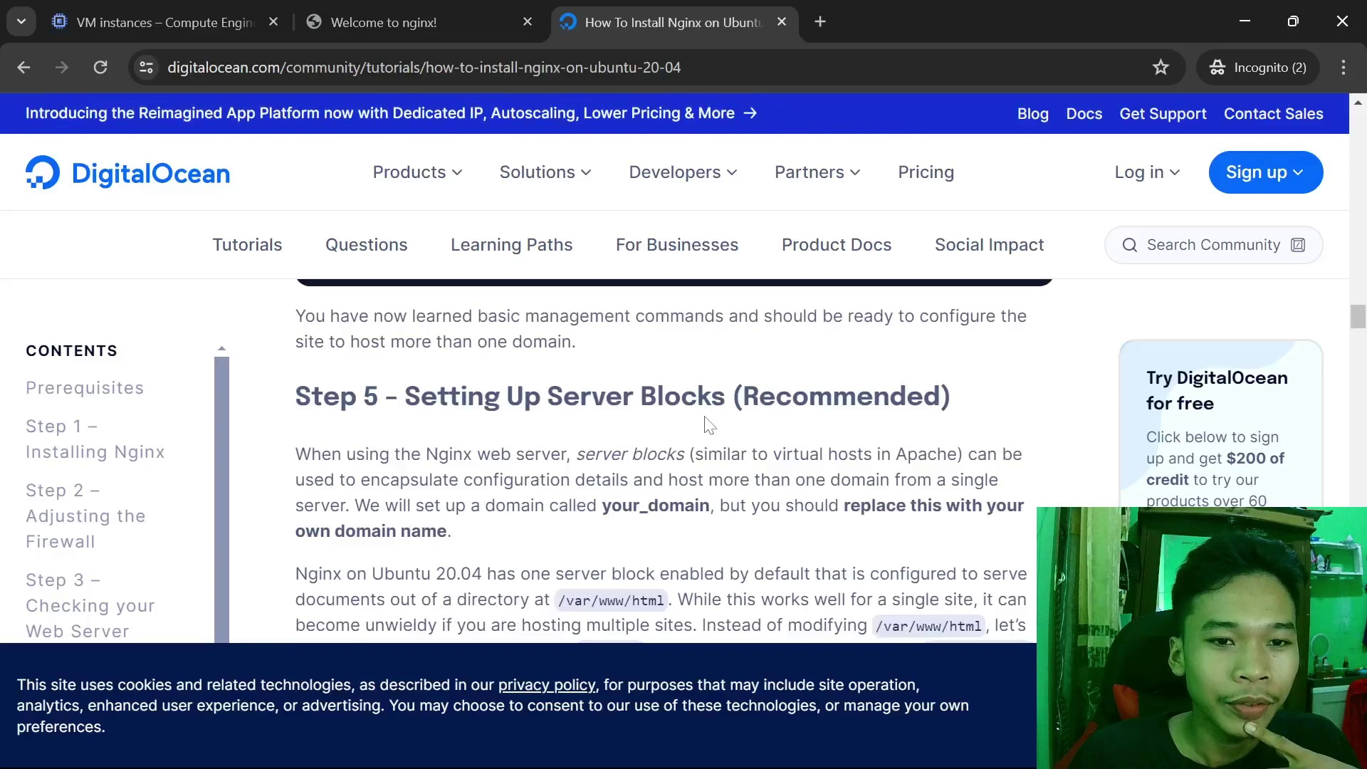
pyautogui.scroll(-3, 709, 424)
pyautogui.scroll(-2, 705, 412)
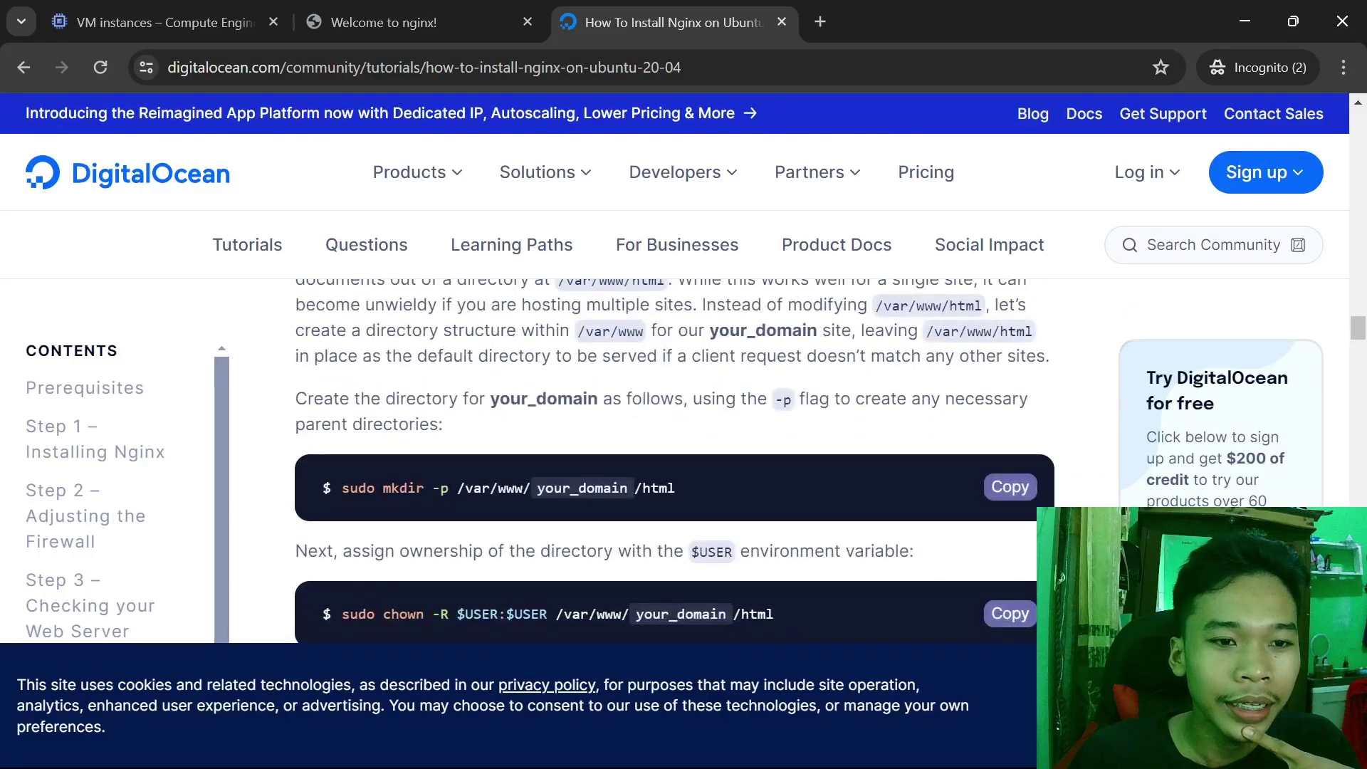
pyautogui.moveTo(523, 488); pyautogui.dragTo(473, 488)
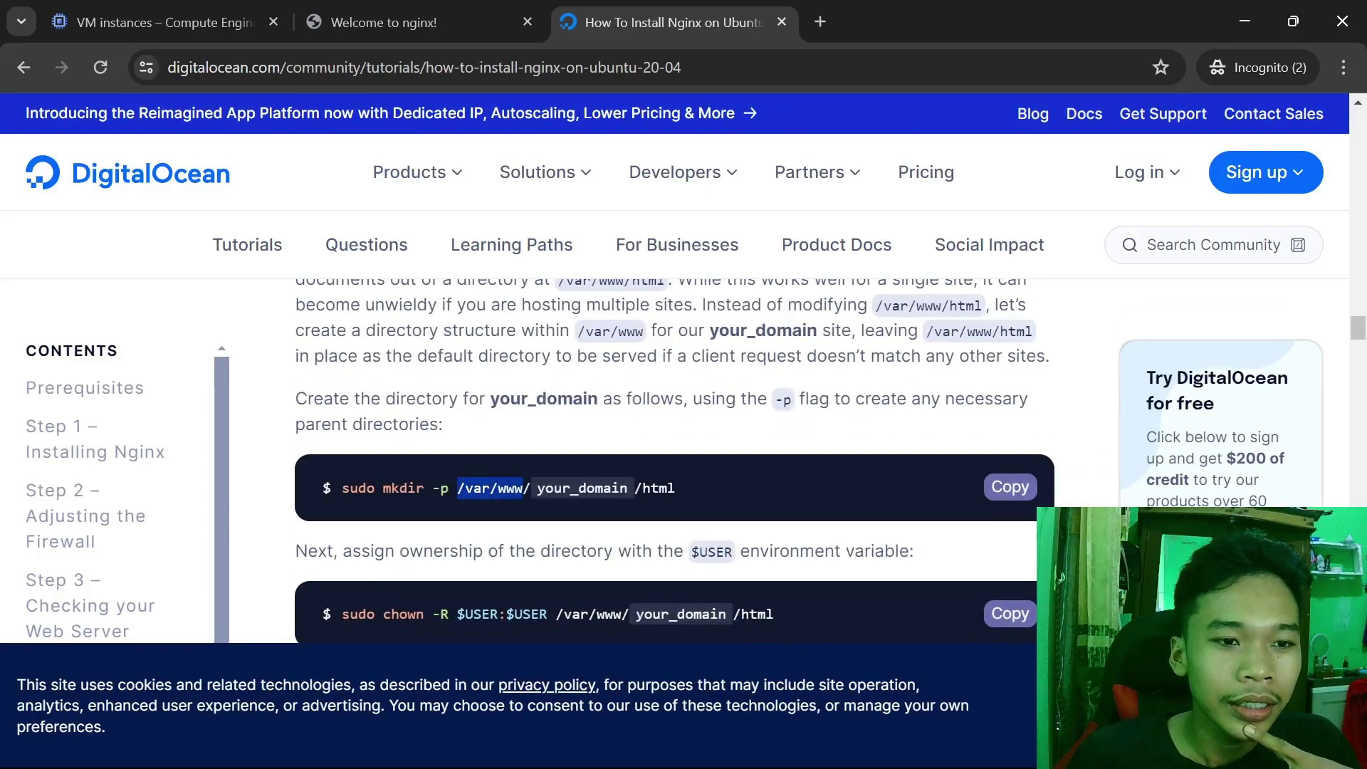
pyautogui.scroll(-3, 502, 483)
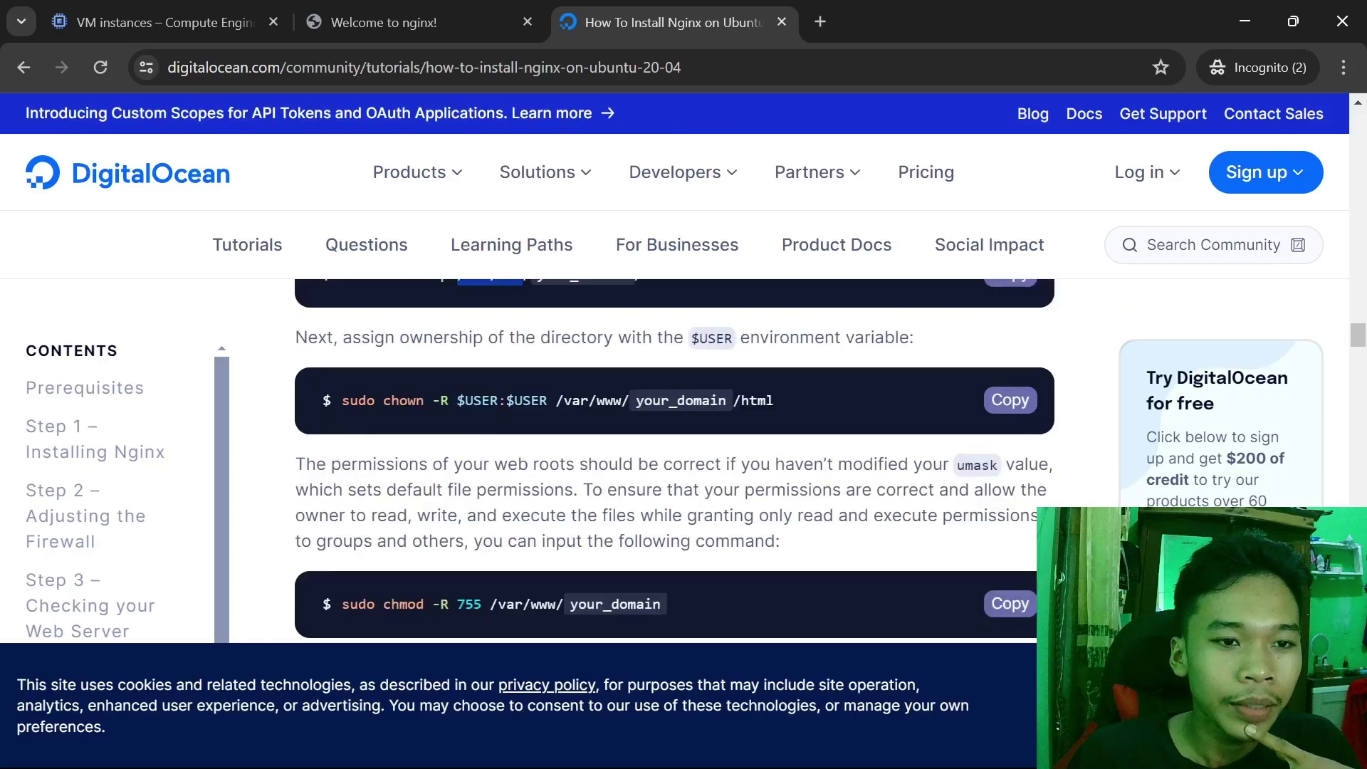
pyautogui.scroll(-3, 503, 482)
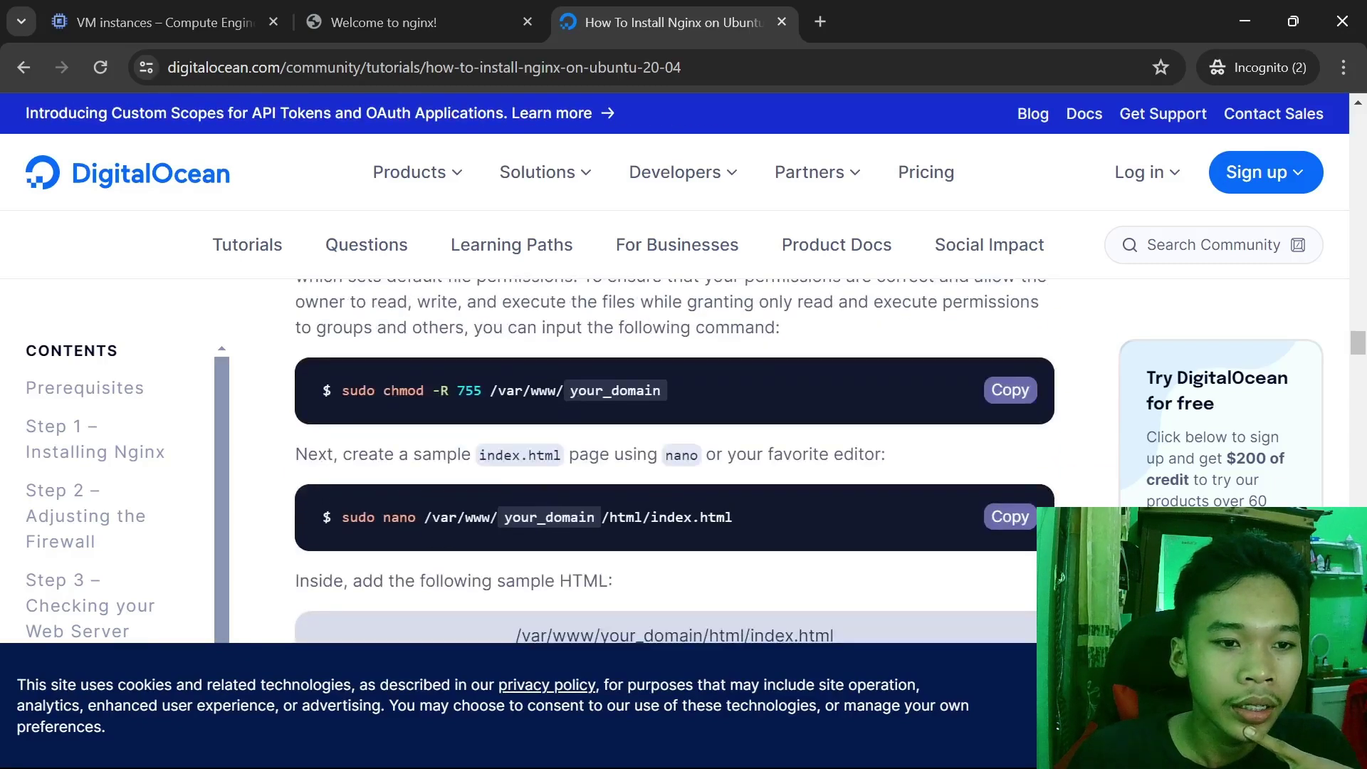
# Copy the "/var/www/" path from the tutorial's nano command and return to the shell prompt in the SSH session.
pyautogui.moveTo(416, 517); pyautogui.dragTo(491, 517)
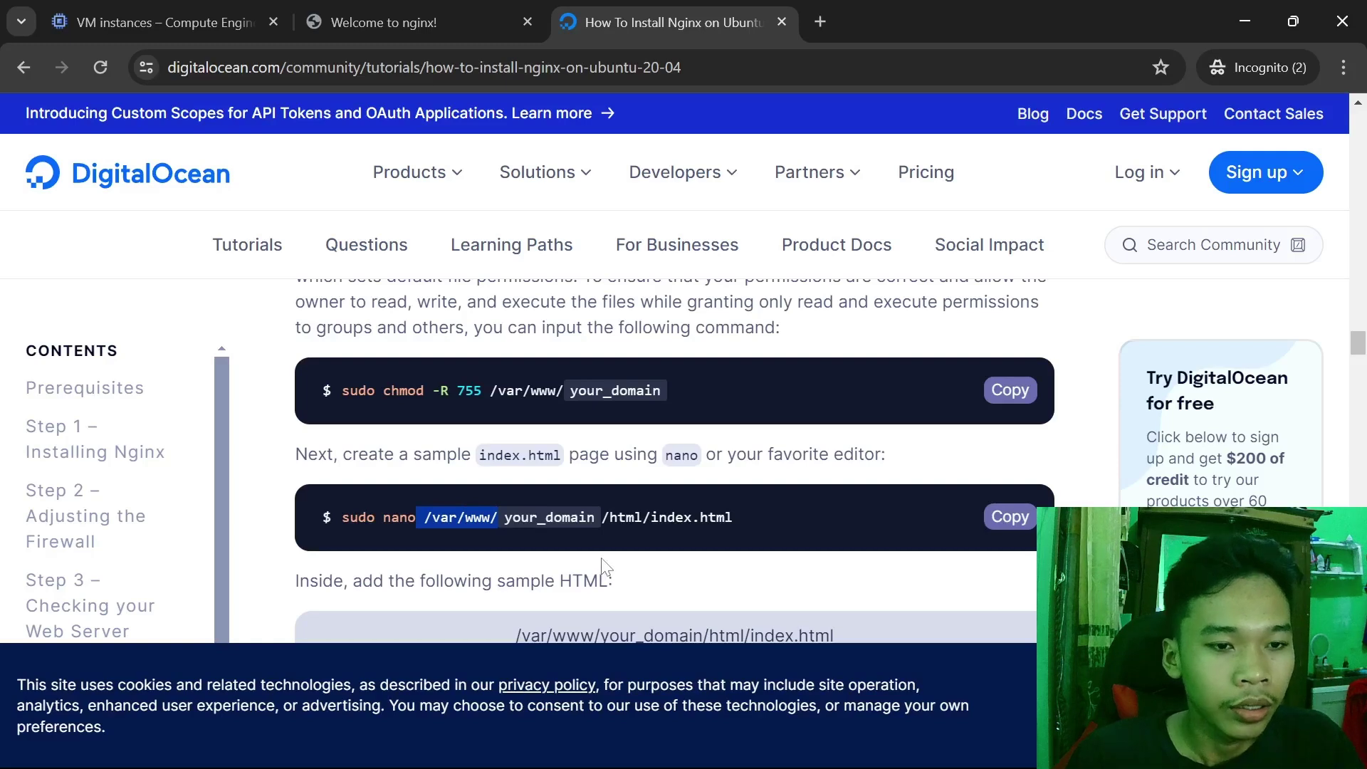
pyautogui.hotkey('alt', 'Tab')
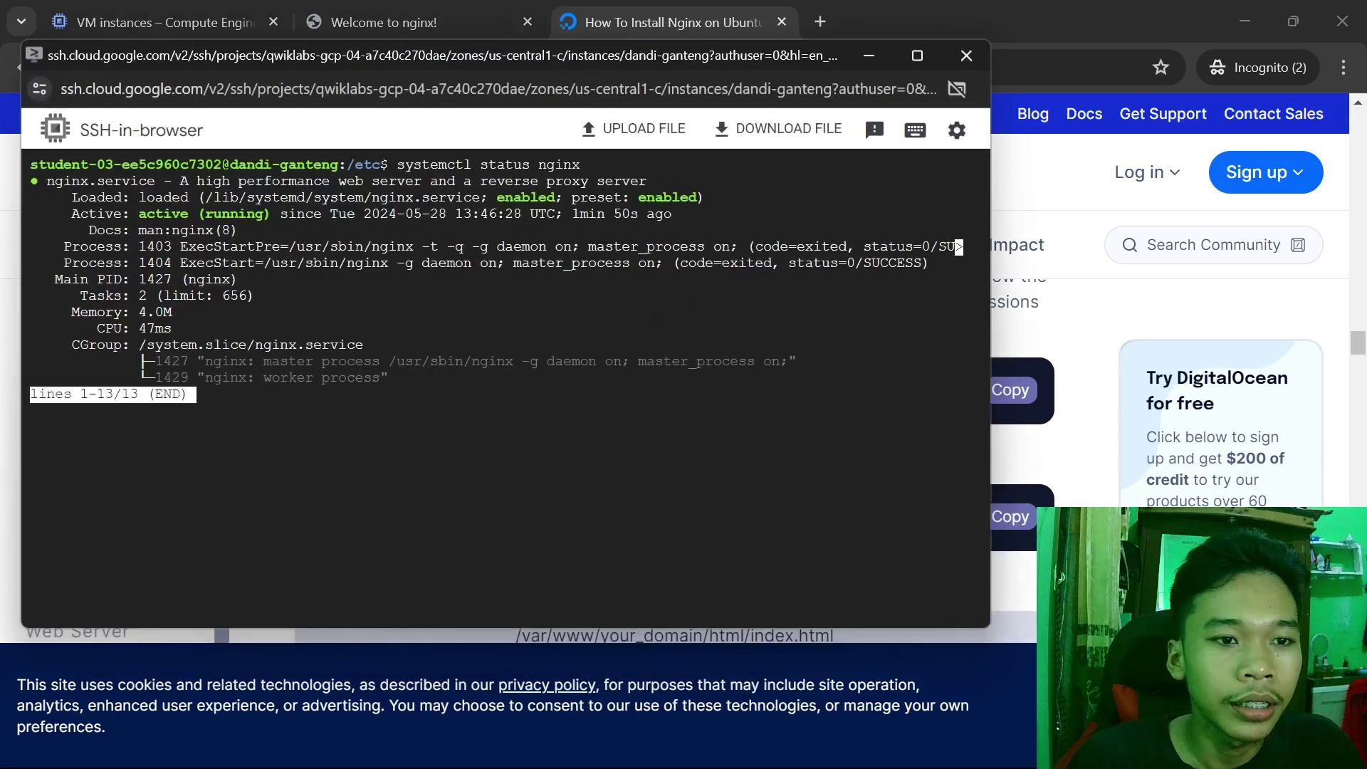
pyautogui.press('q')
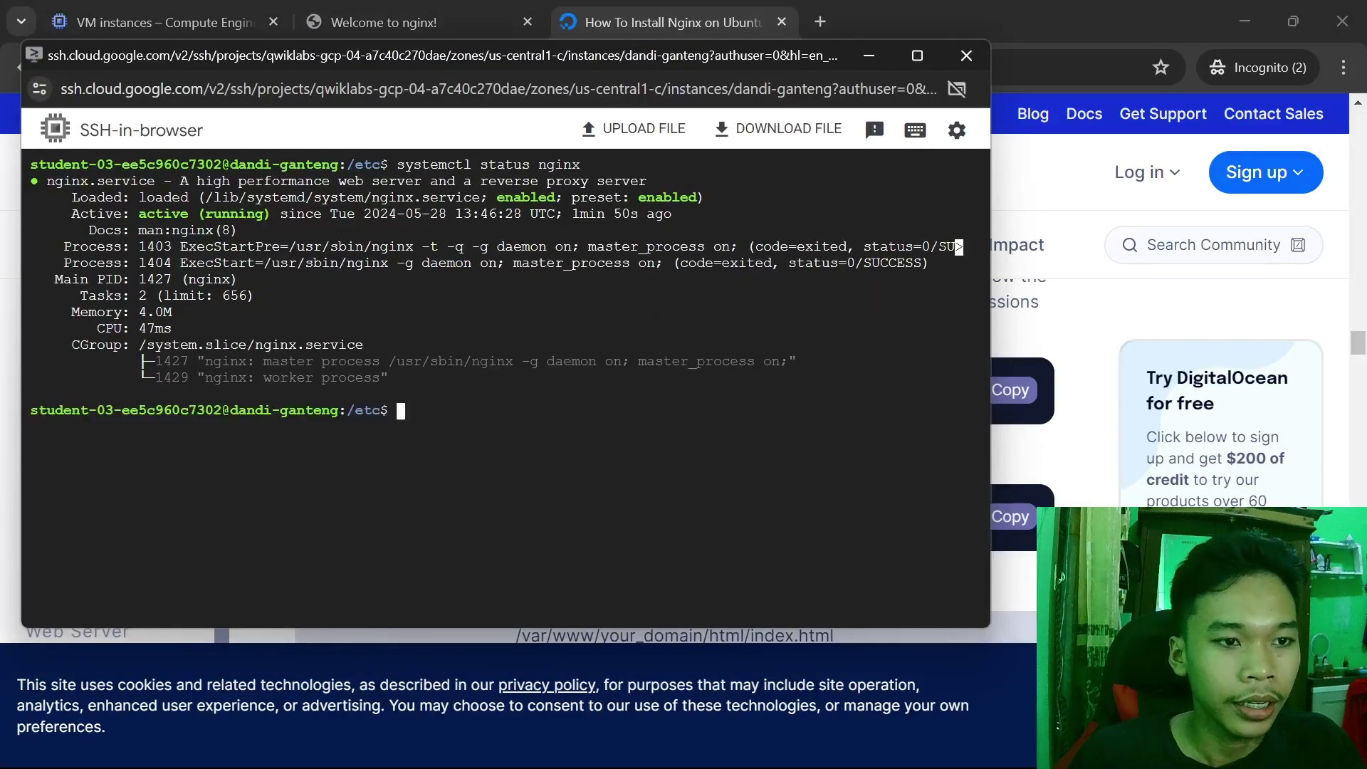
# Change to the /var/www/ directory and list its contents.
pyautogui.hotkey('ctrl', 'c')
pyautogui.write('cd')
pyautogui.hotkey('ctrl', 'v')
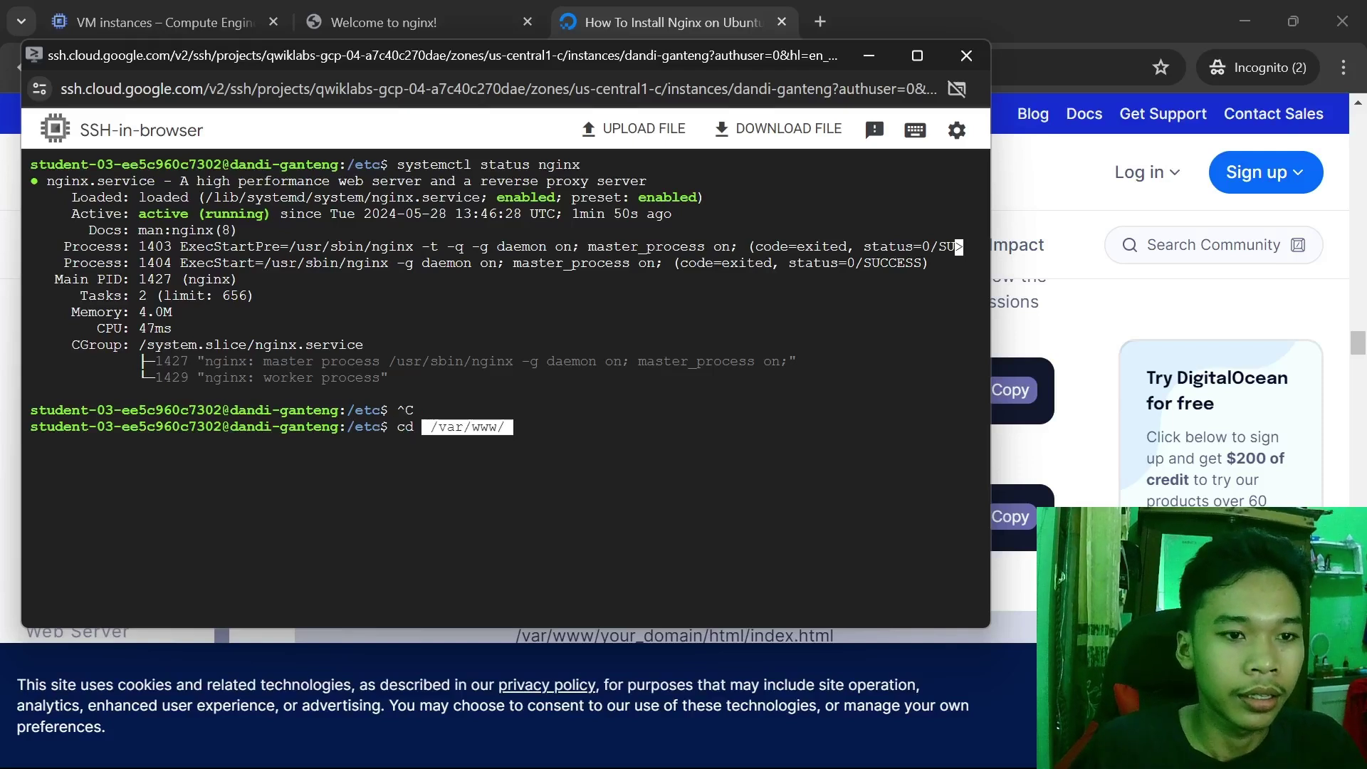
pyautogui.press('Return')
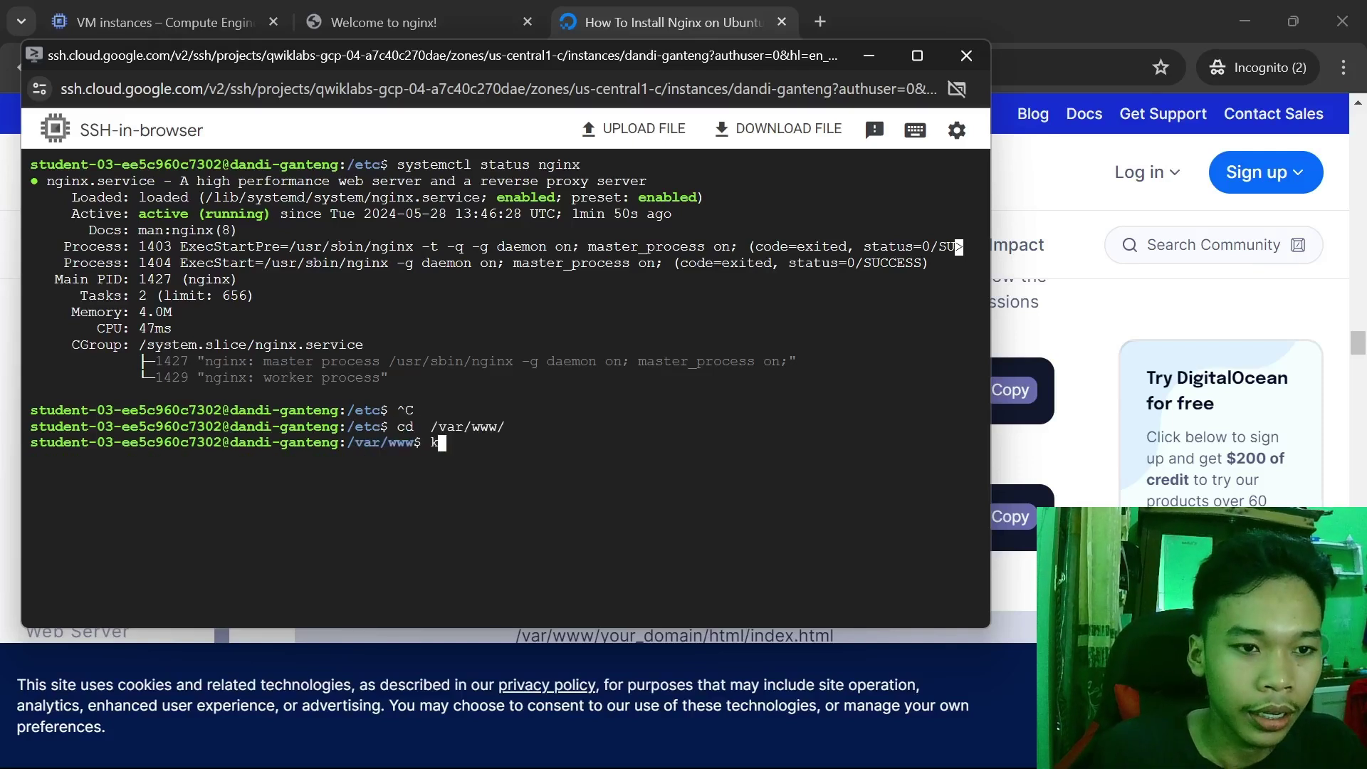
pyautogui.write('ls')
pyautogui.press('Return')
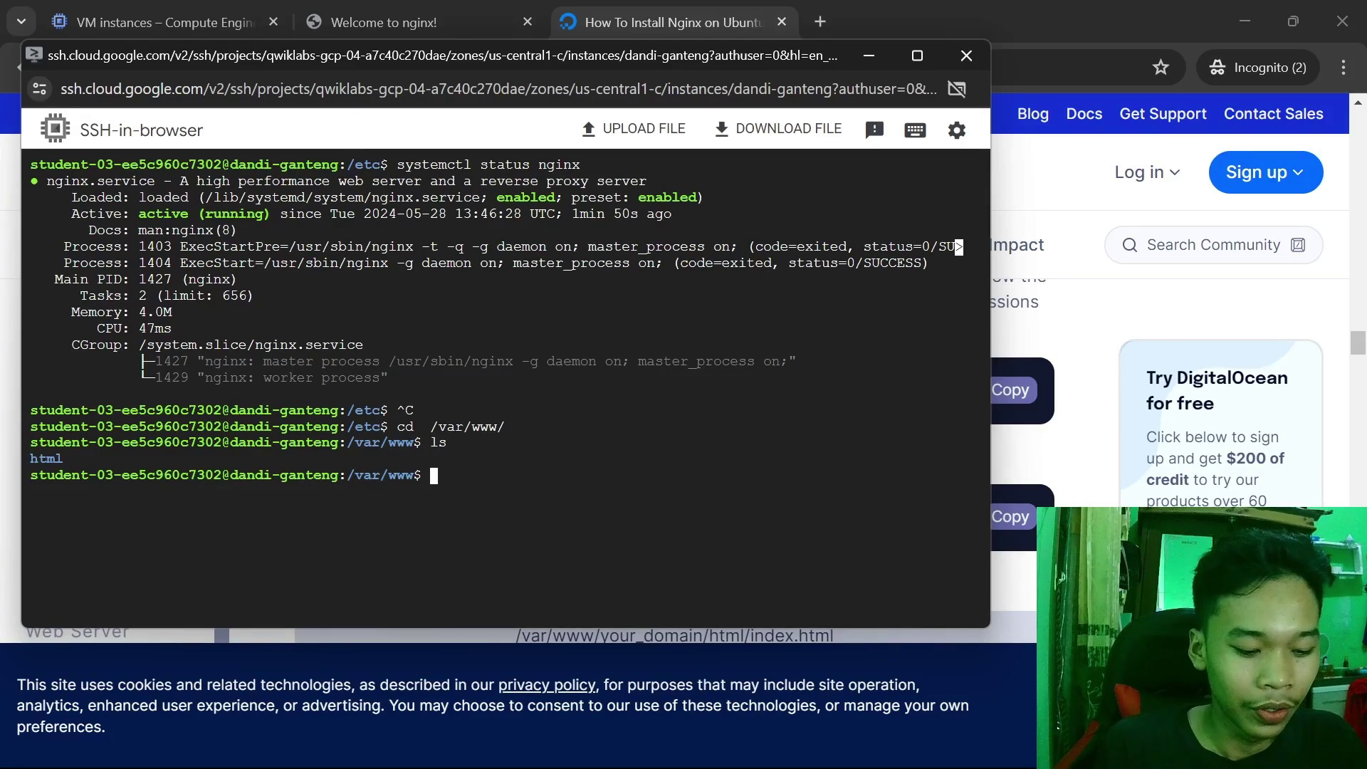
# Try to print the contents of html with the cat command.
pyautogui.write('su')
pyautogui.press('BackSpace')
pyautogui.press('BackSpace')
pyautogui.write('c')
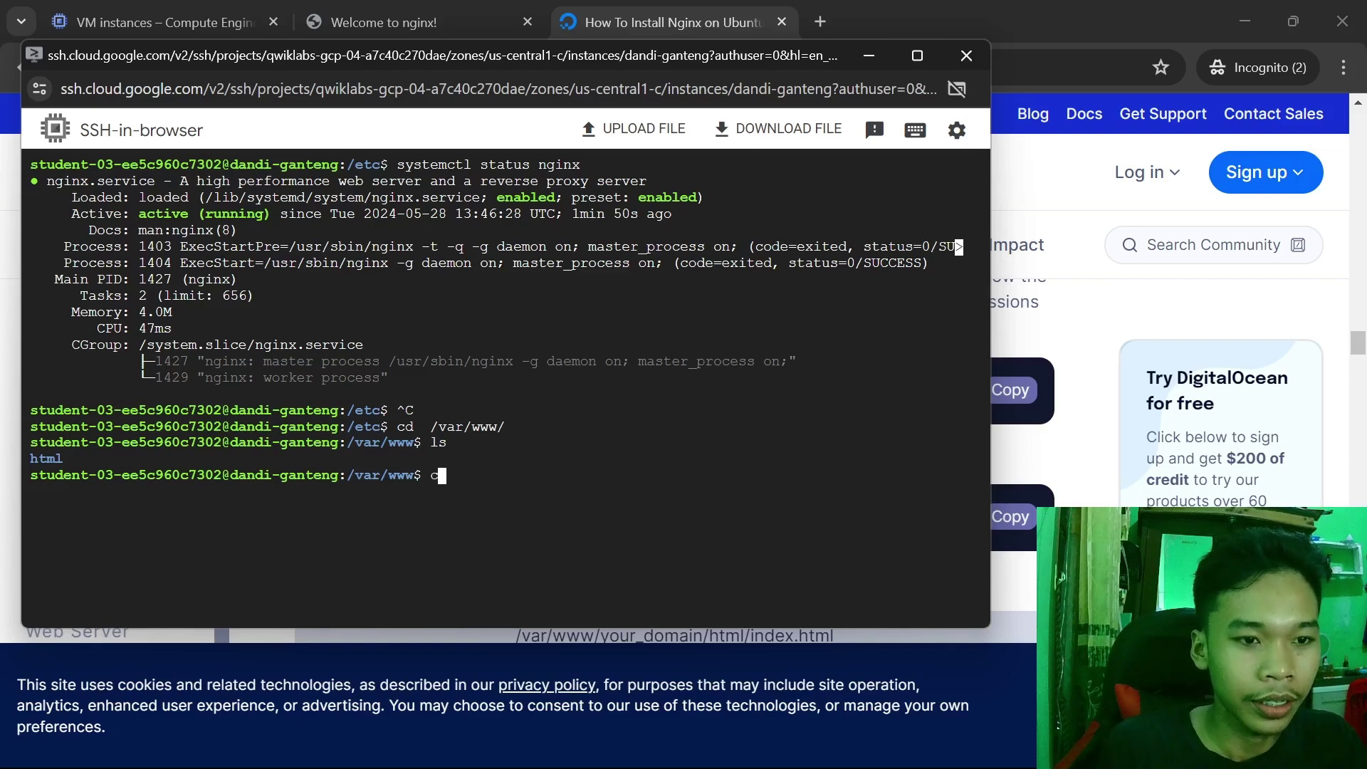
pyautogui.write('at html')
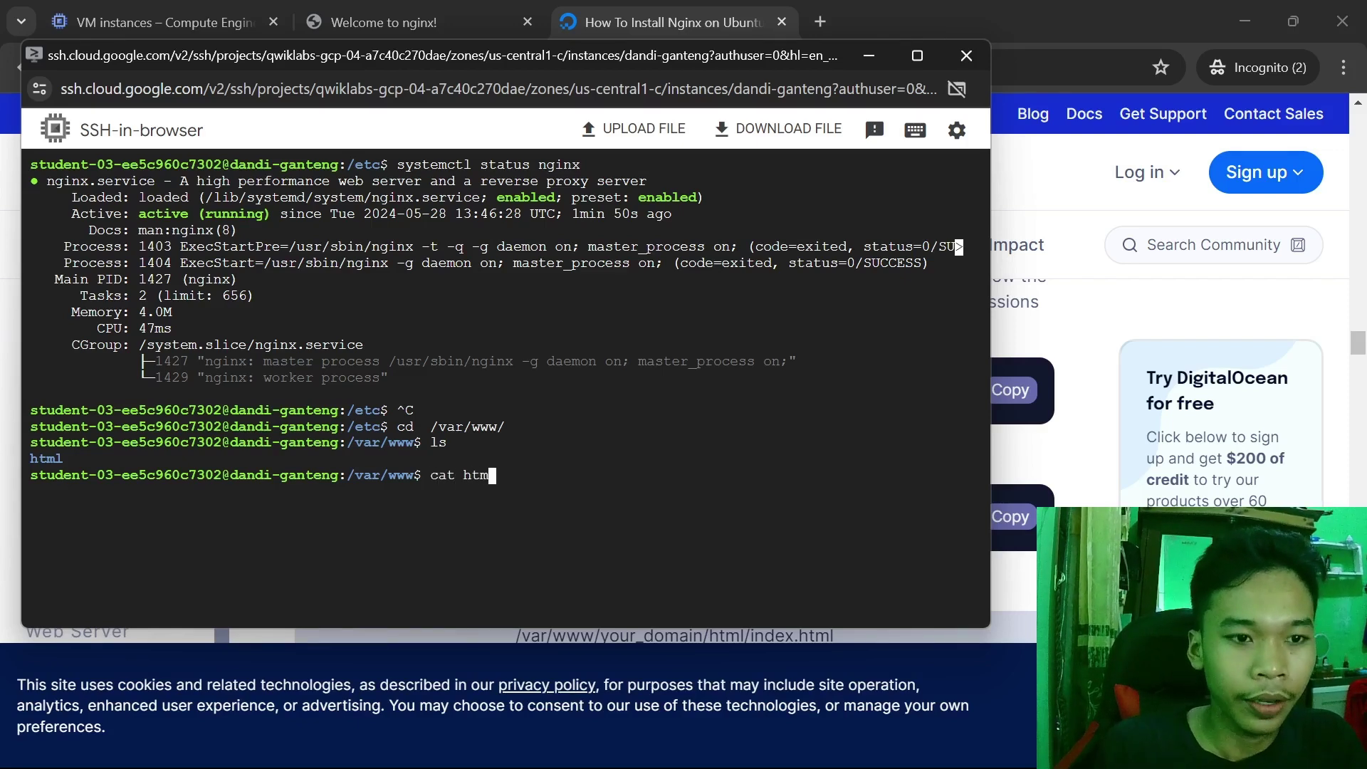
pyautogui.press('Return')
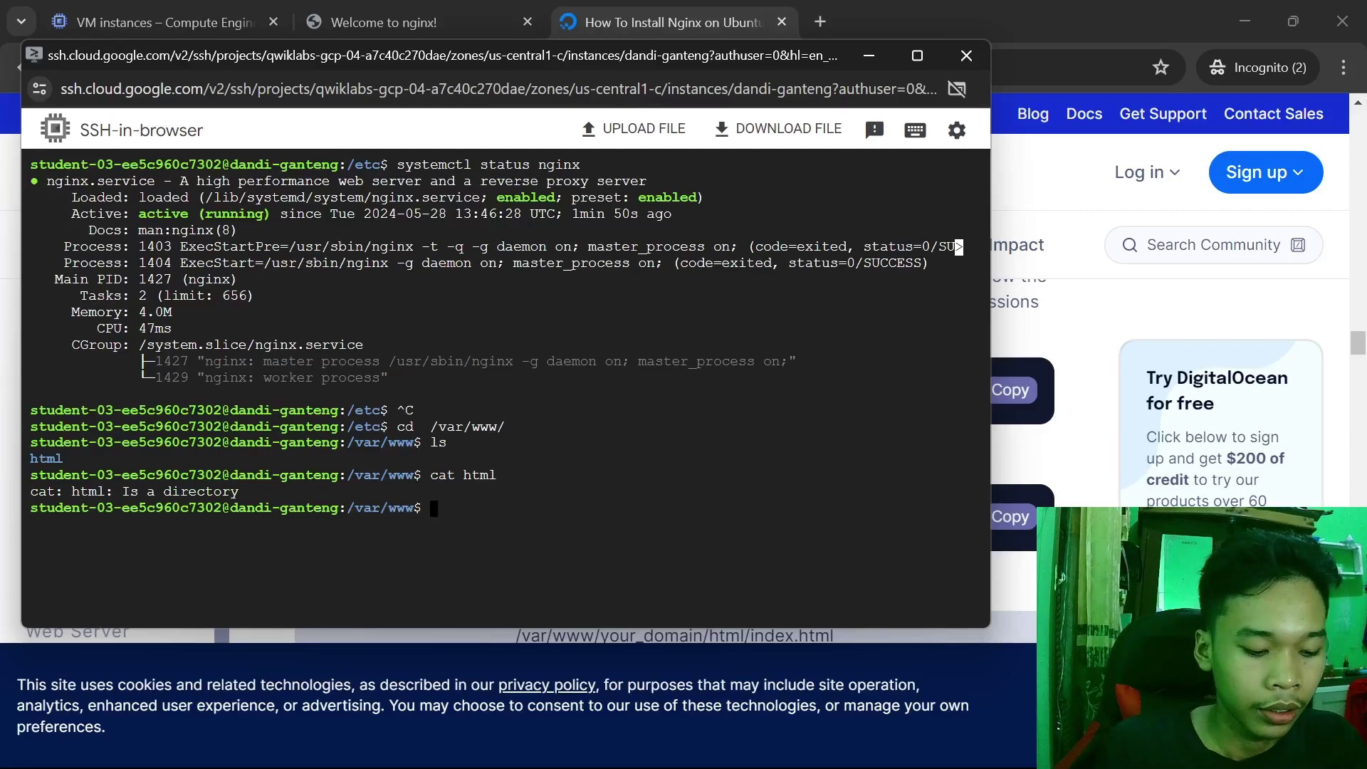
# Change into the html directory and list the files in it.
pyautogui.write('cd html')
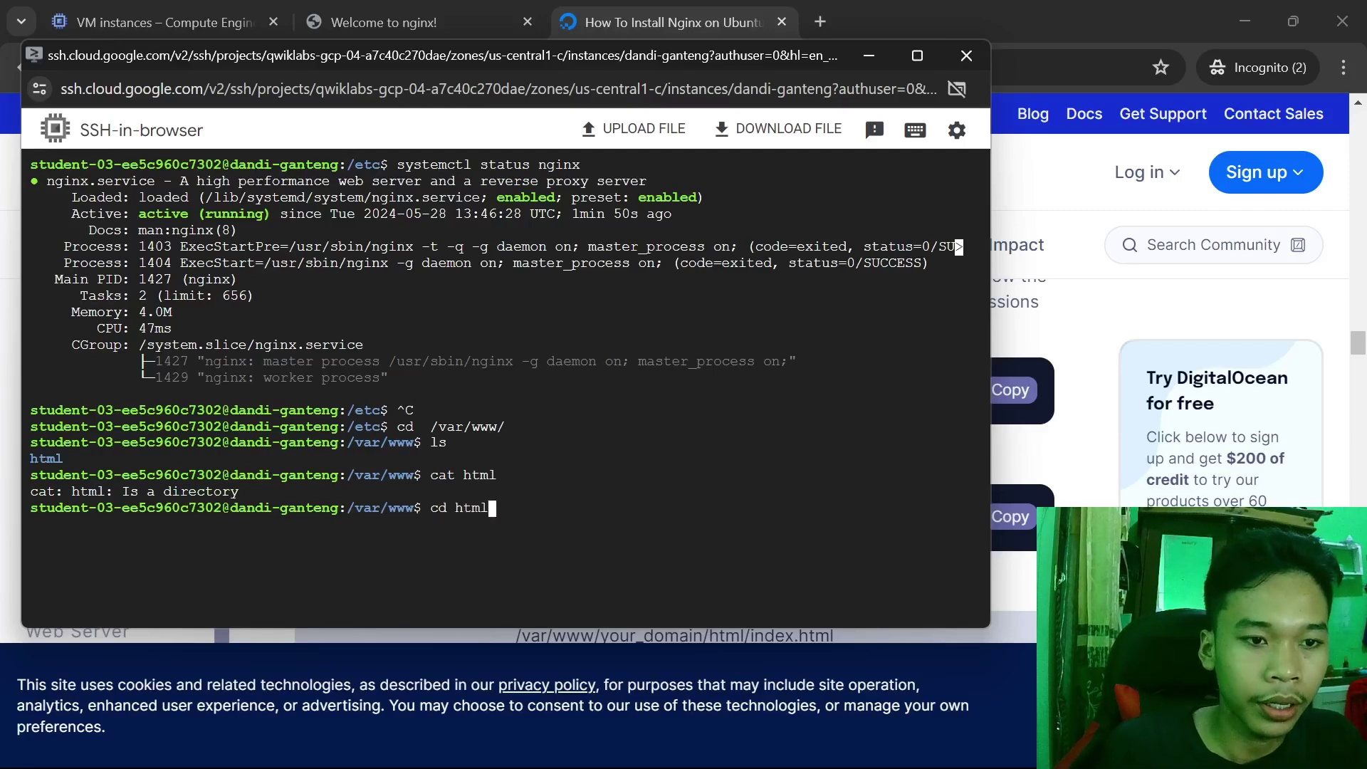
pyautogui.press('Return')
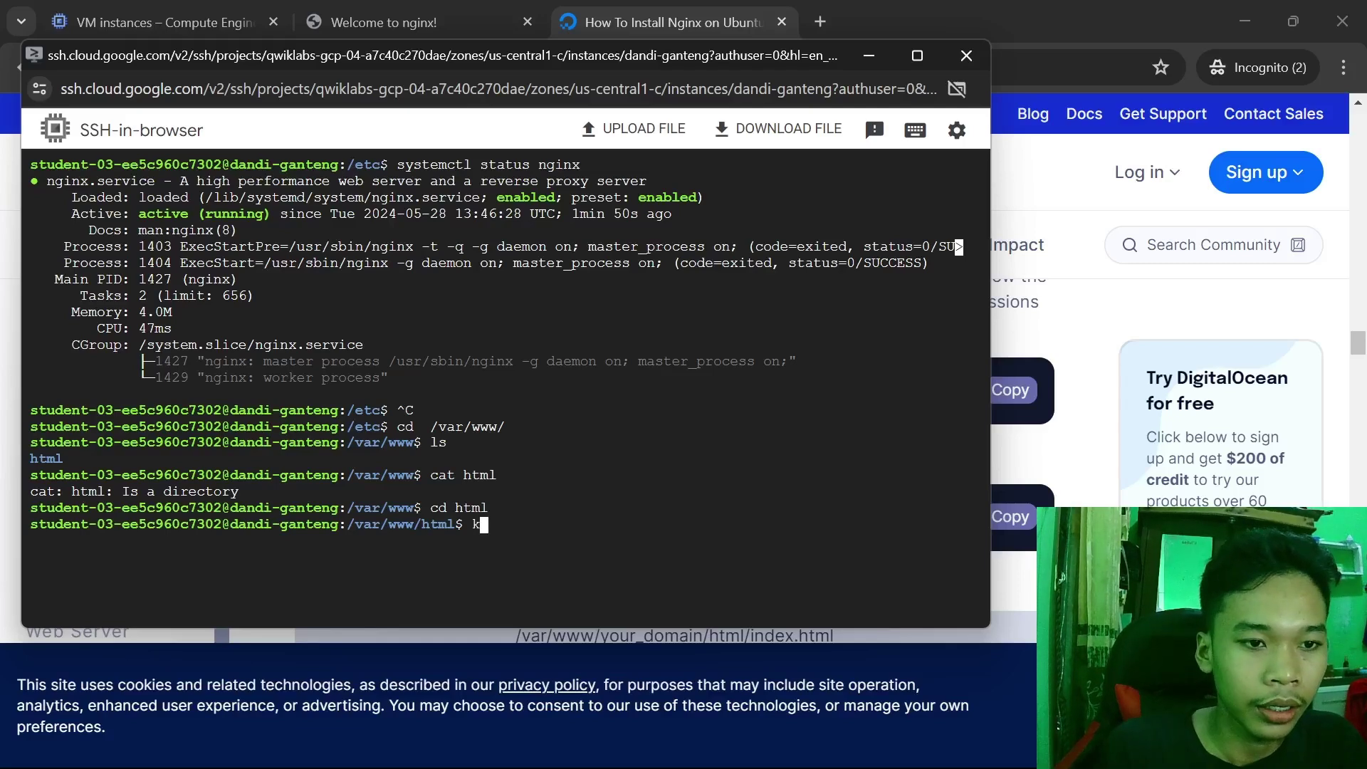
pyautogui.write('ls')
pyautogui.press('Return')
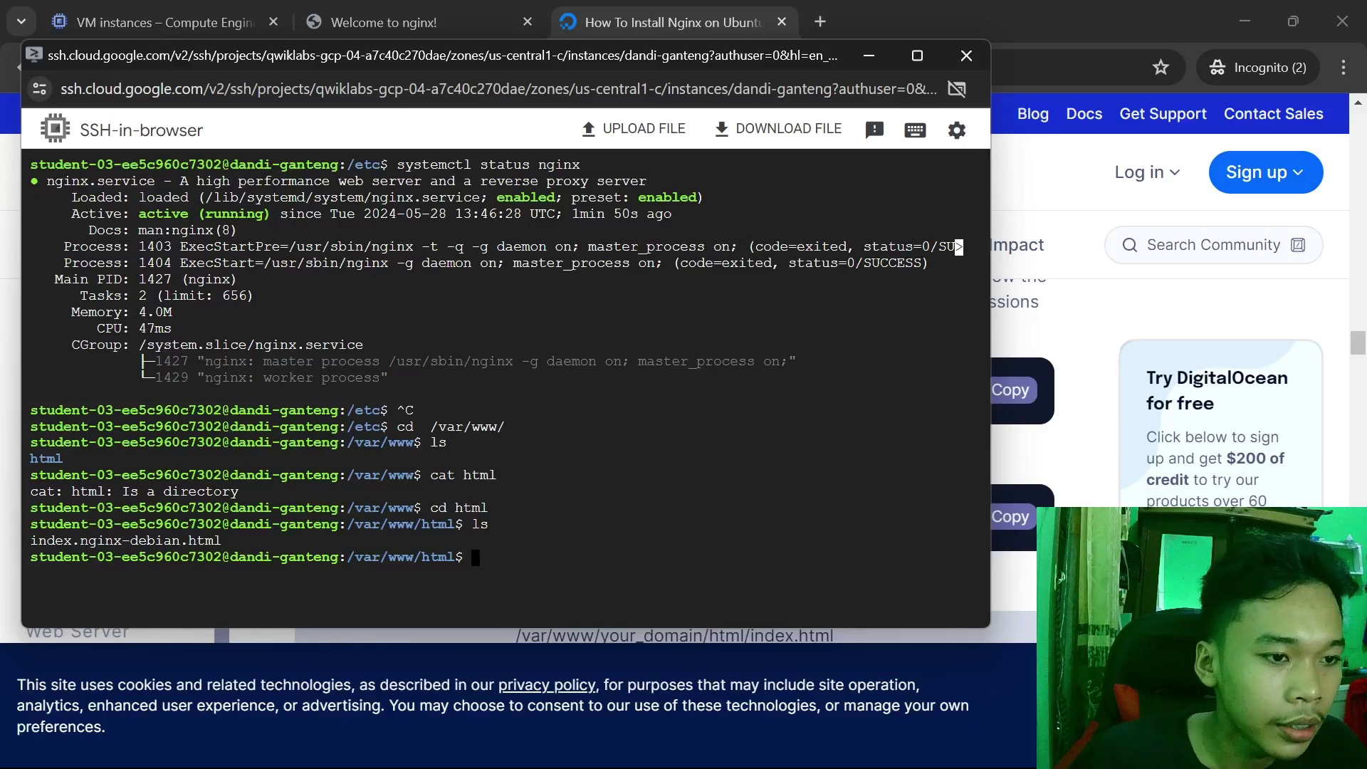
# Copy the file name index.nginx-debian.html from the listing and open that file with sudo nano.
pyautogui.moveTo(222, 541); pyautogui.dragTo(29, 542)
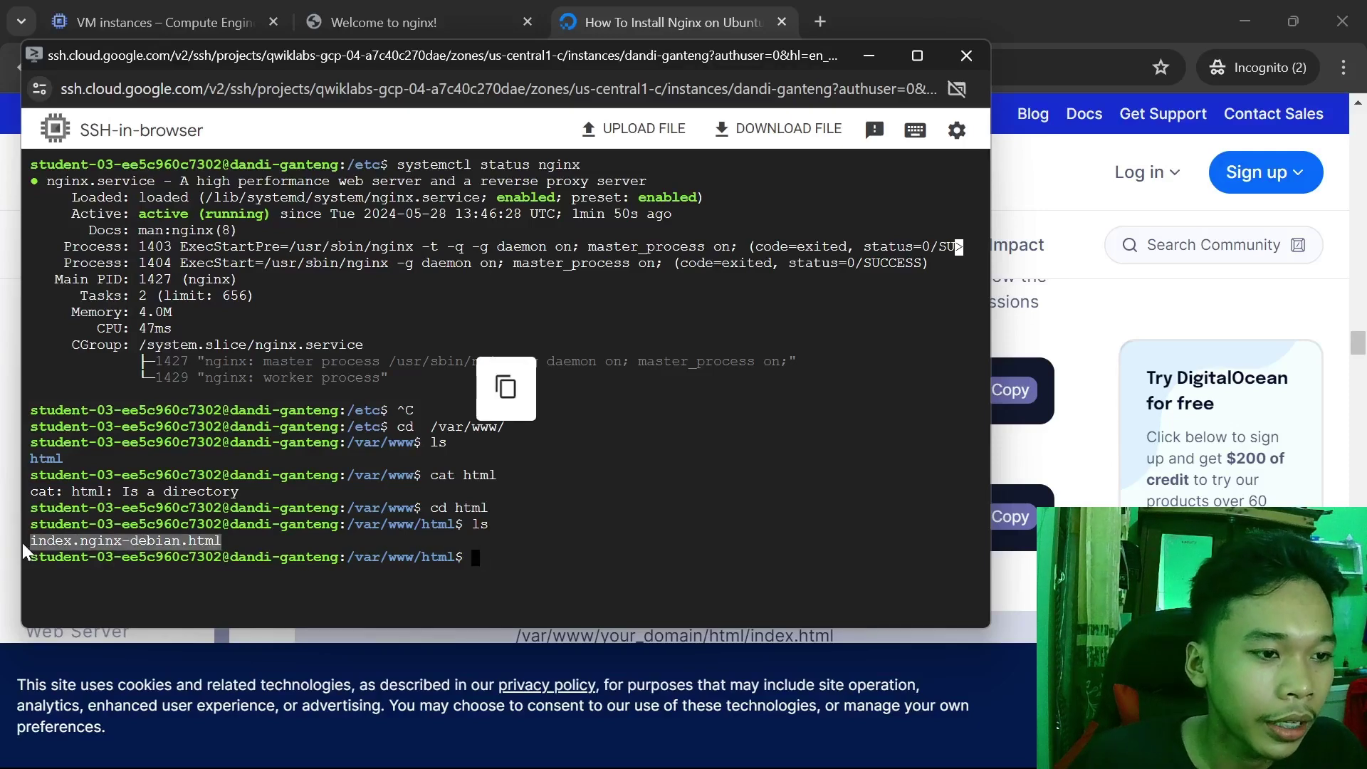
pyautogui.hotkey('ctrl', 'c')
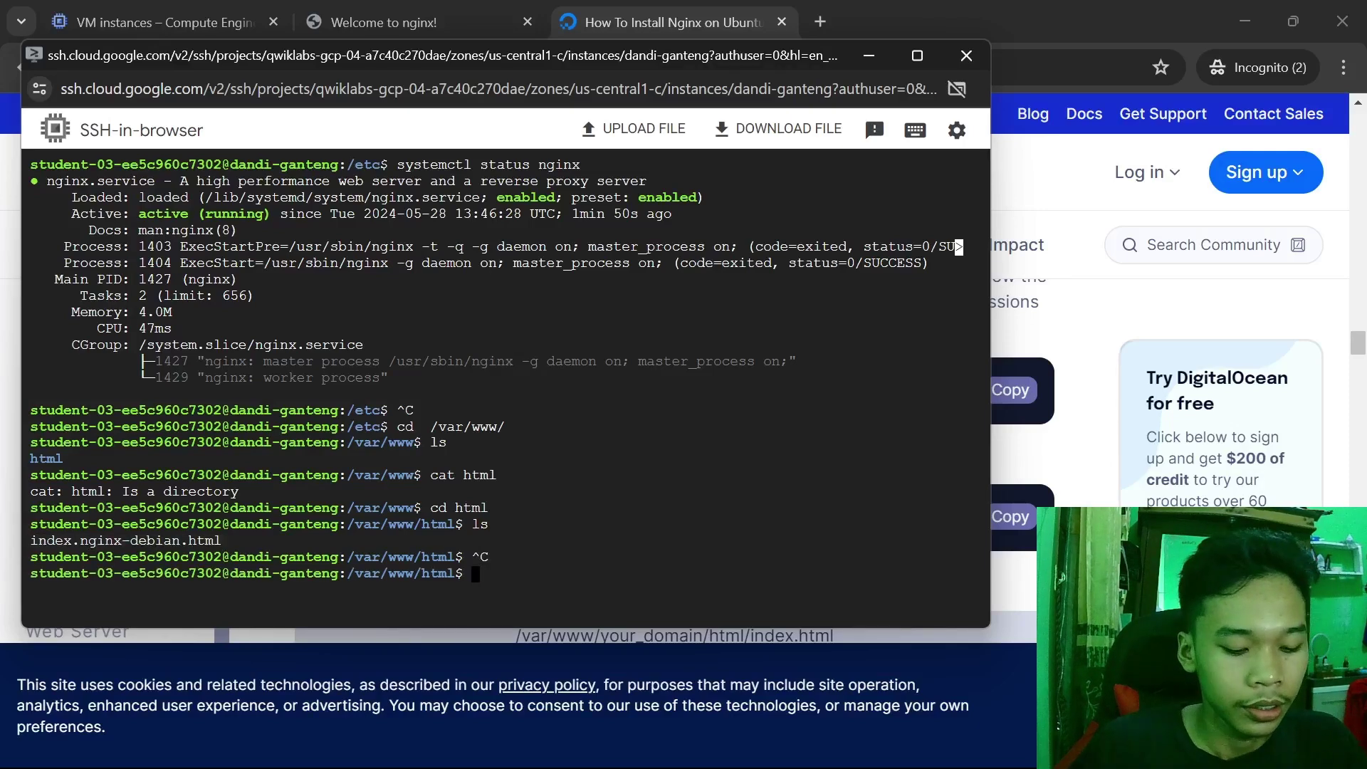
pyautogui.write('sudo nn')
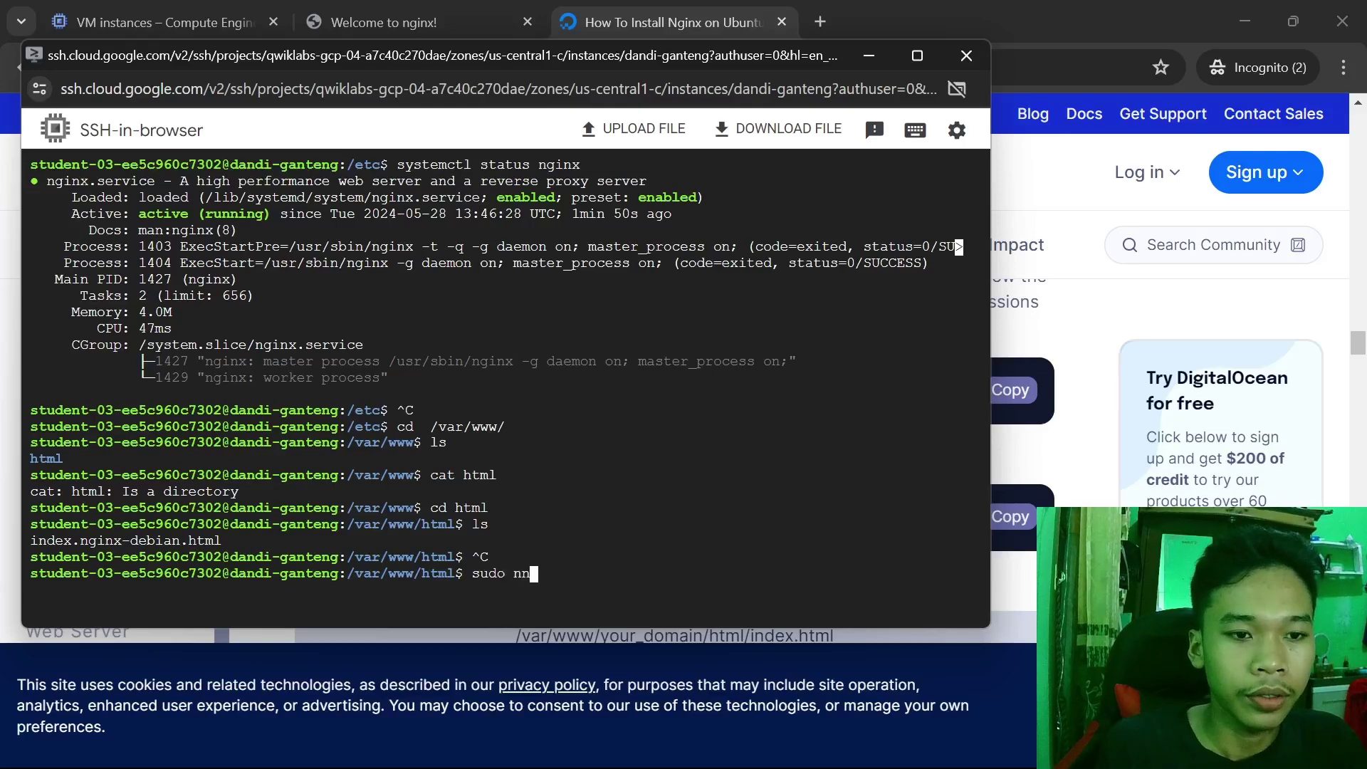
pyautogui.press('BackSpace')
pyautogui.write('ano')
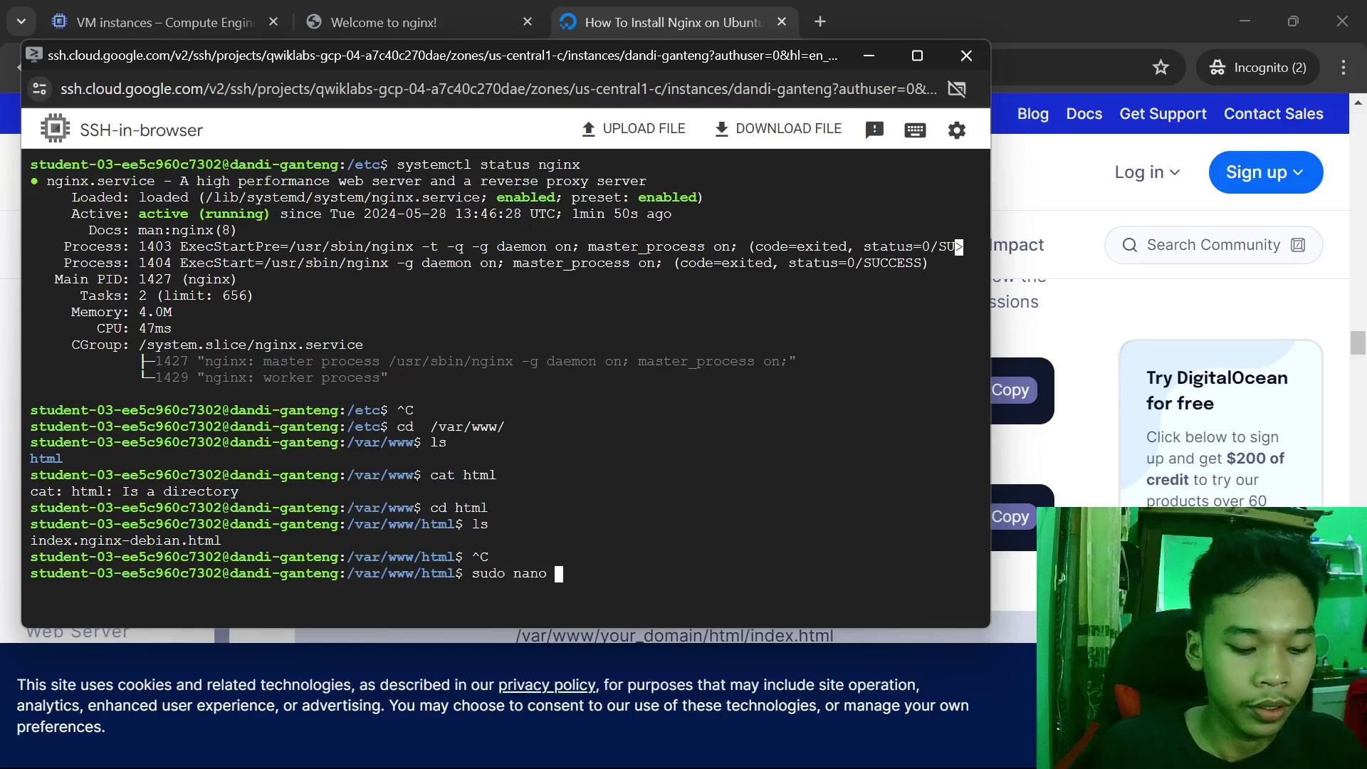
pyautogui.hotkey('ctrl', 'v')
pyautogui.press('Return')
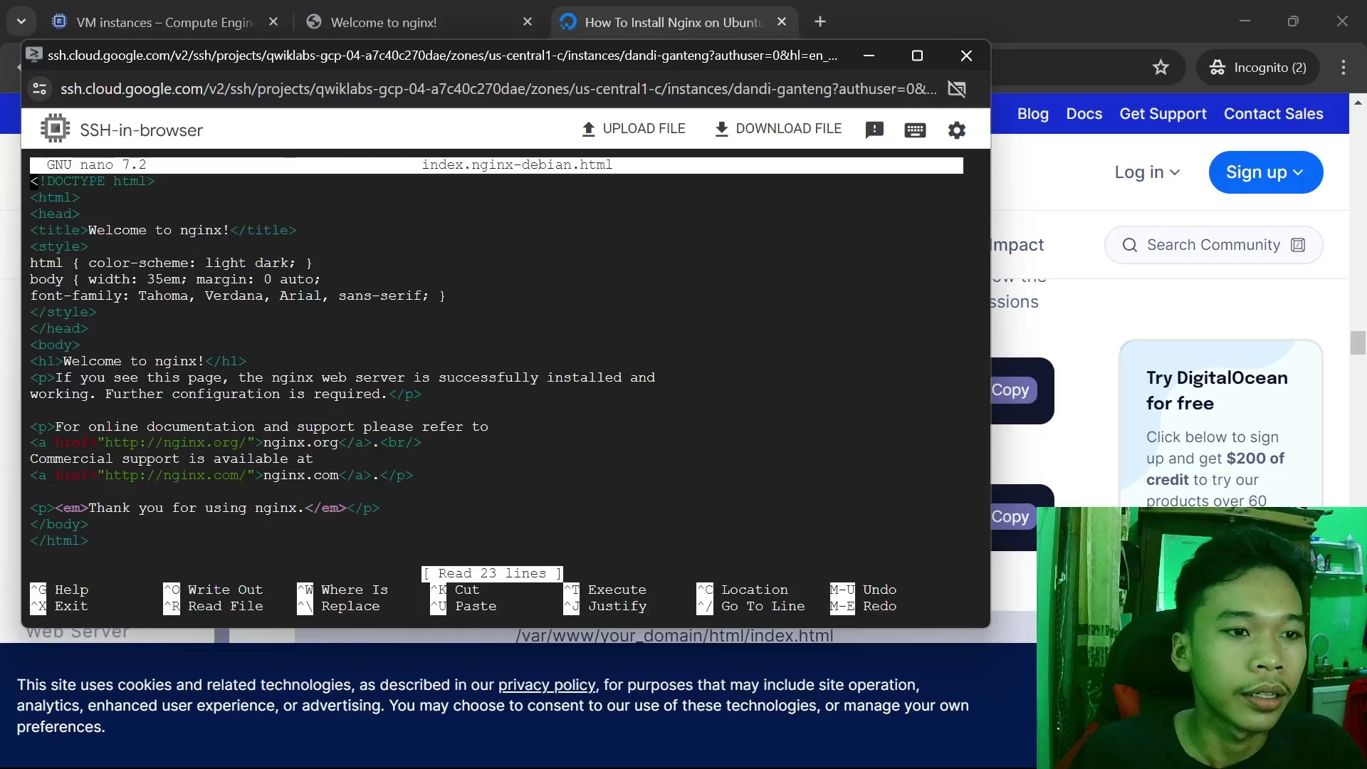
# Change the h1 heading text to "Welcome to mamang coders!".
pyautogui.press('Down')
pyautogui.press('Down')
pyautogui.press('Down')
pyautogui.press('Down')
pyautogui.press('Down')
pyautogui.press('Down')
pyautogui.press('Down')
pyautogui.press('Down')
pyautogui.press('Down')
pyautogui.press('Down')
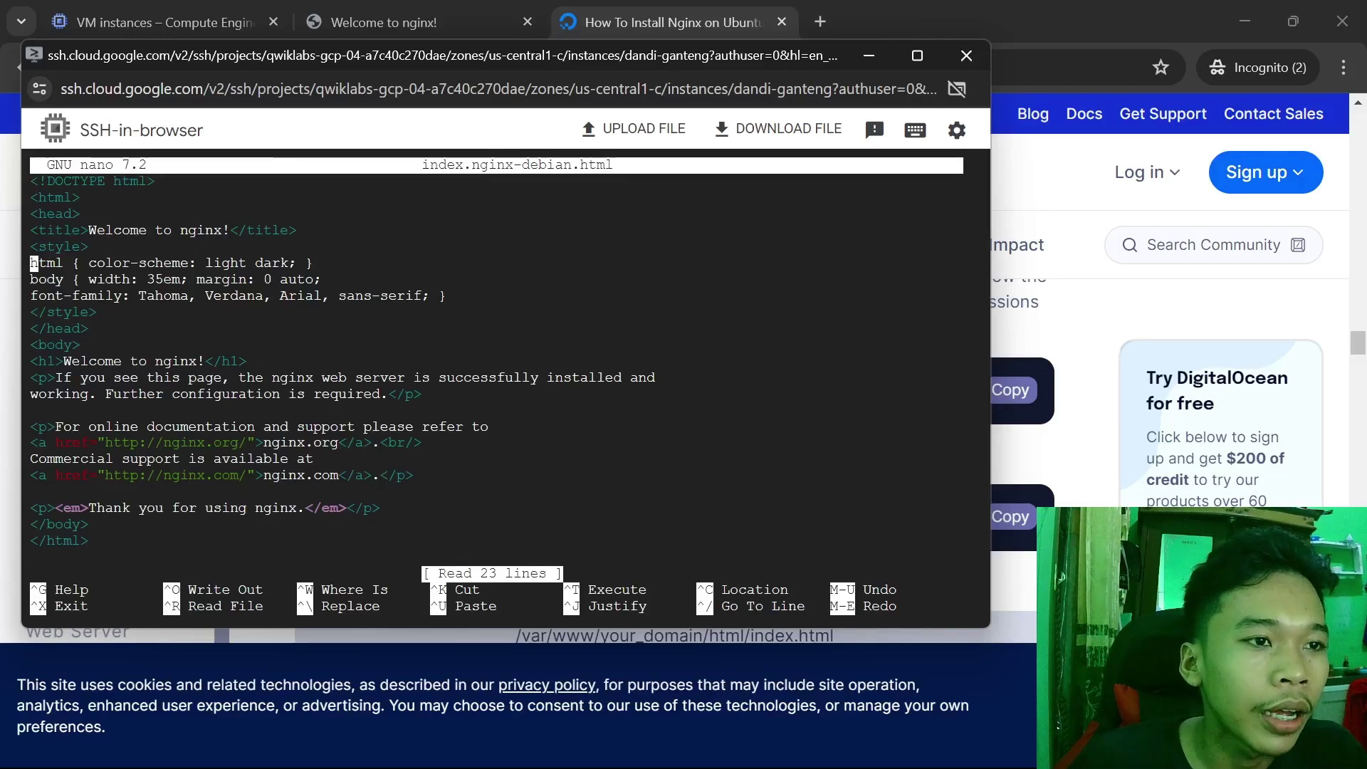
pyautogui.press('Down')
pyautogui.press('Right')
pyautogui.press('Right')
pyautogui.press('Right')
pyautogui.press('Right')
pyautogui.press('Right')
pyautogui.press('Right')
pyautogui.press('Right')
pyautogui.press('Right')
pyautogui.press('Right')
pyautogui.press('Right')
pyautogui.press('Right')
pyautogui.press('Right')
pyautogui.press('Right')
pyautogui.press('Right')
pyautogui.press('Right')
pyautogui.press('Right')
pyautogui.press('Right')
pyautogui.press('Right')
pyautogui.press('Right')
pyautogui.press('Right')
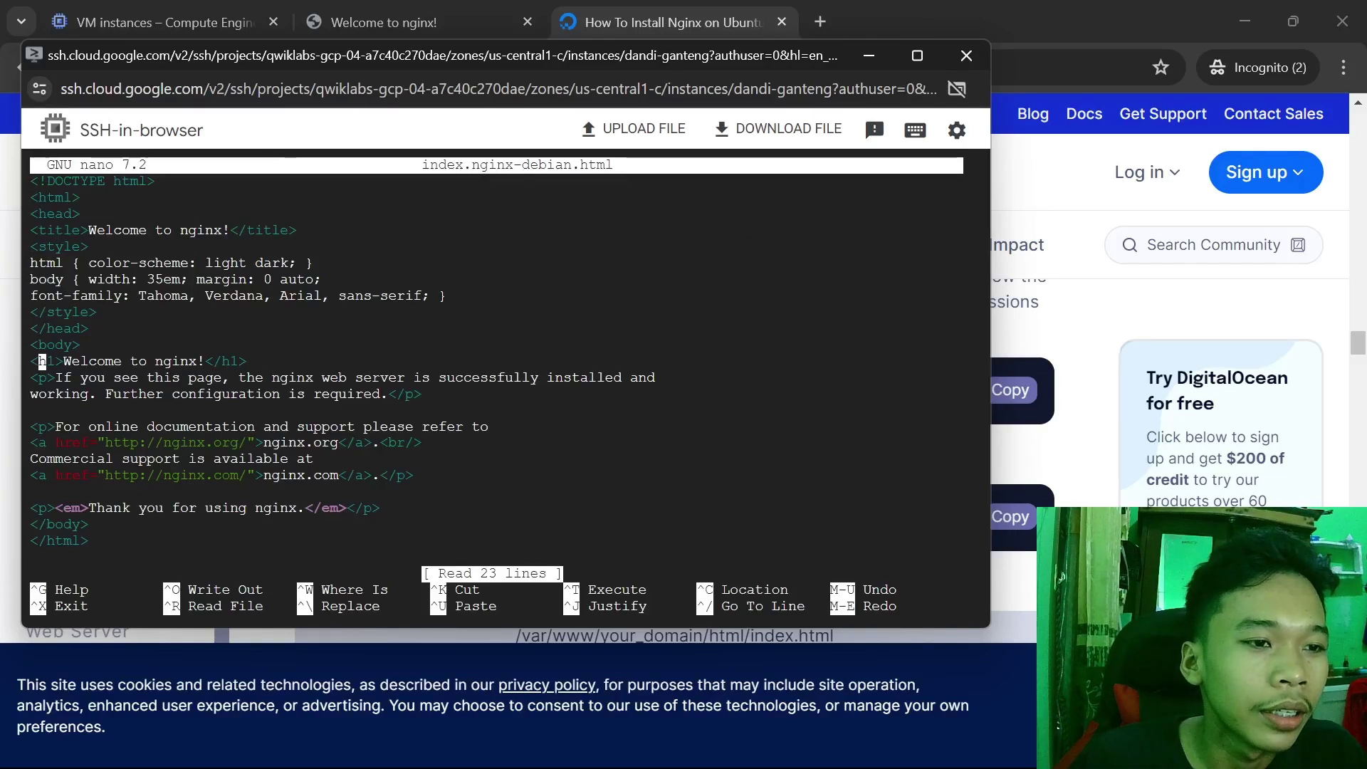
pyautogui.press('Left')
pyautogui.press('Left')
pyautogui.press('Left')
pyautogui.press('Left')
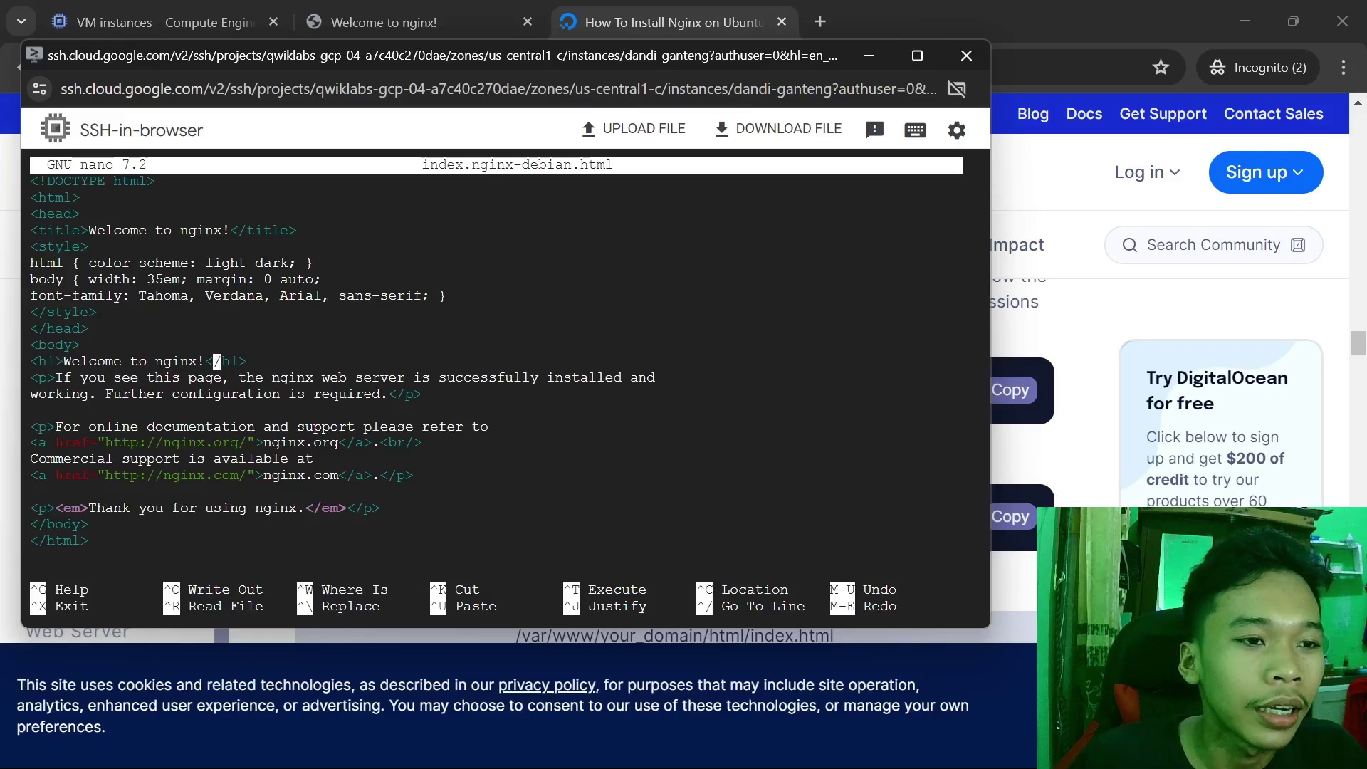
pyautogui.press('BackSpace')
pyautogui.press('BackSpace')
pyautogui.press('BackSpace')
pyautogui.press('BackSpace')
pyautogui.press('BackSpace')
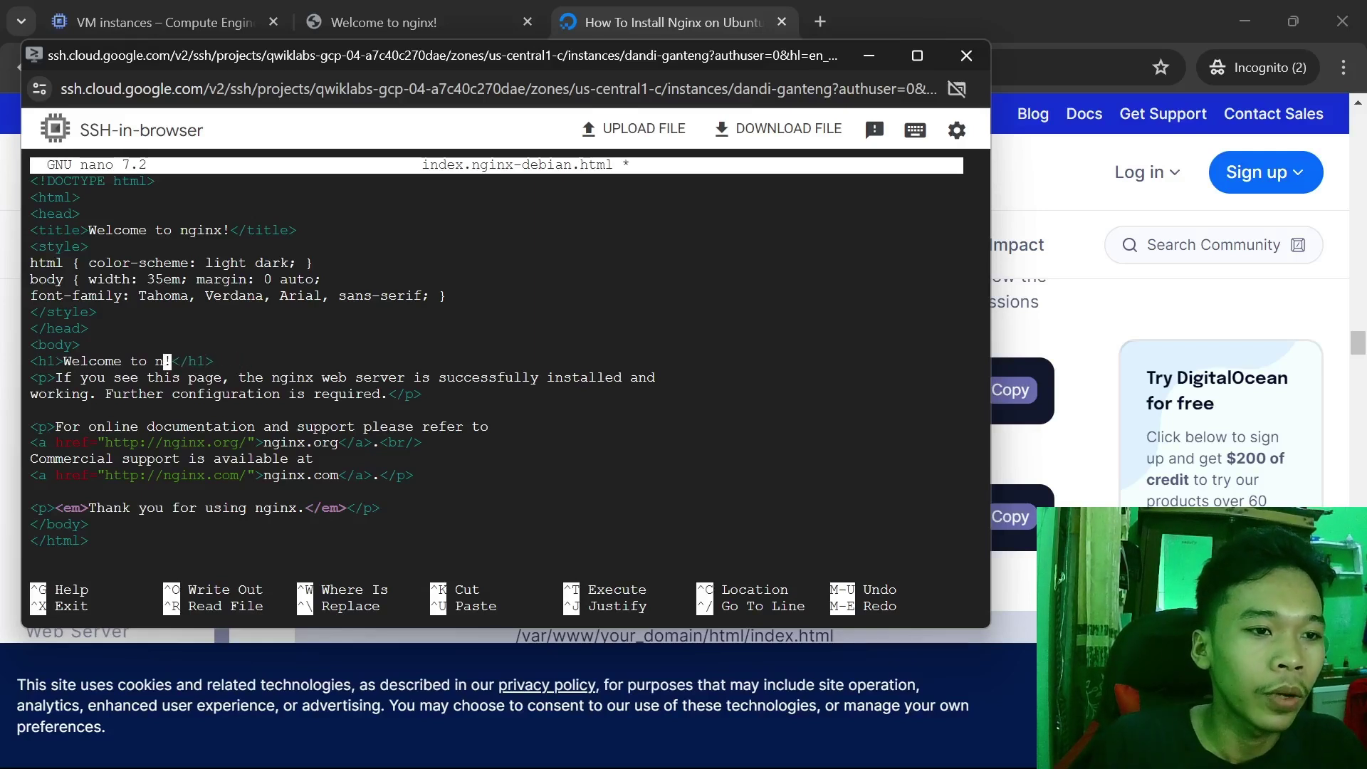
pyautogui.write('mamang ')
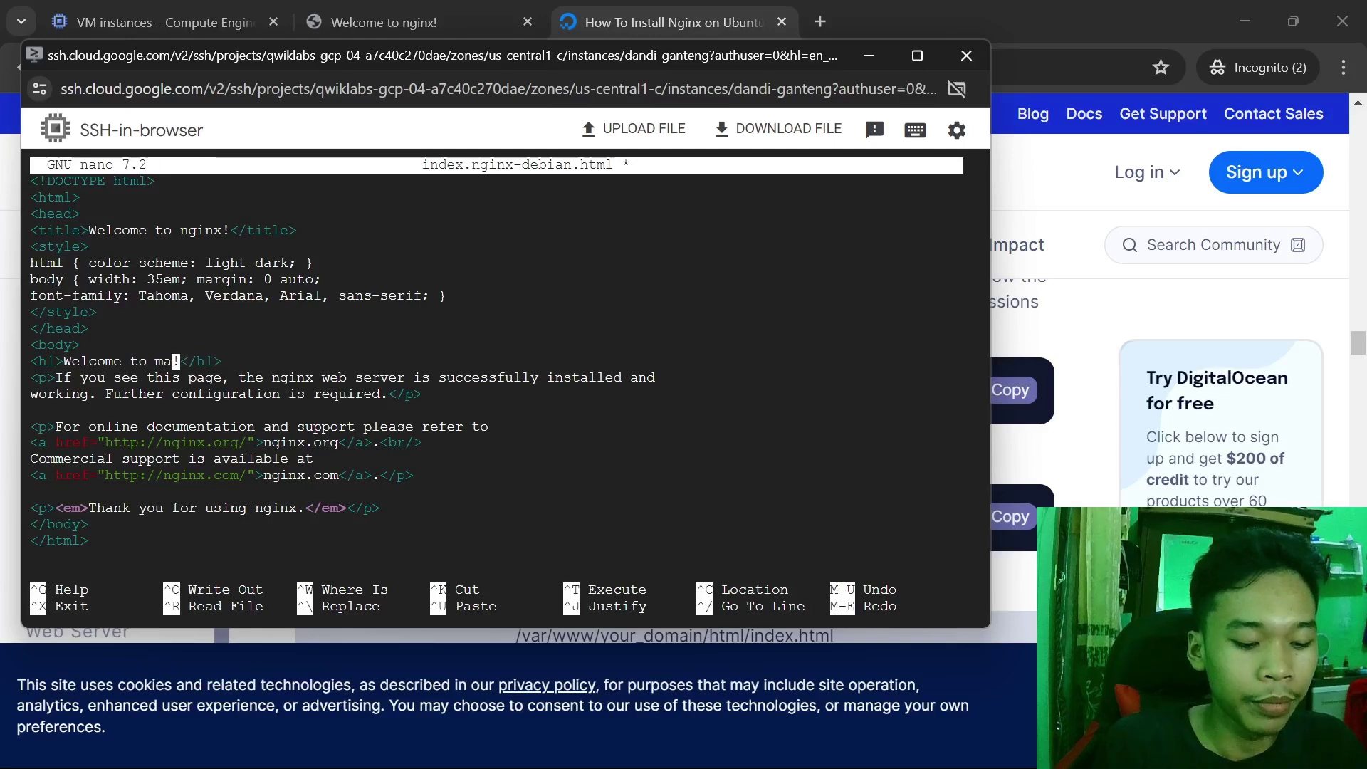
pyautogui.write('coders')
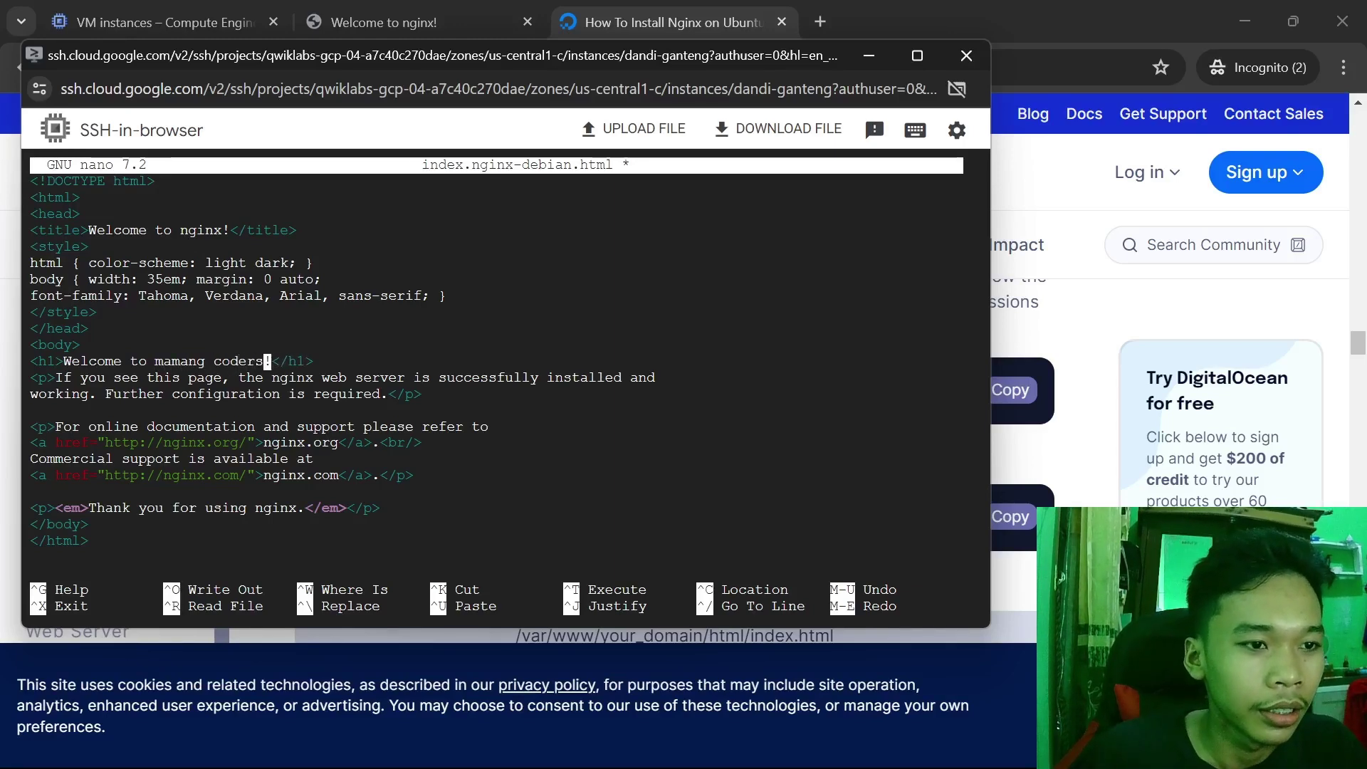
# Delete the text of the first paragraph below the heading, from "If you see this page" through "required", keeping the final period.
pyautogui.press('Down')
pyautogui.press('Down')
pyautogui.press('Right')
pyautogui.press('Right')
pyautogui.press('Right')
pyautogui.press('Right')
pyautogui.press('Right')
pyautogui.press('Right')
pyautogui.press('Right')
pyautogui.press('Right')
pyautogui.press('Right')
pyautogui.press('Right')
pyautogui.press('Right')
pyautogui.press('Right')
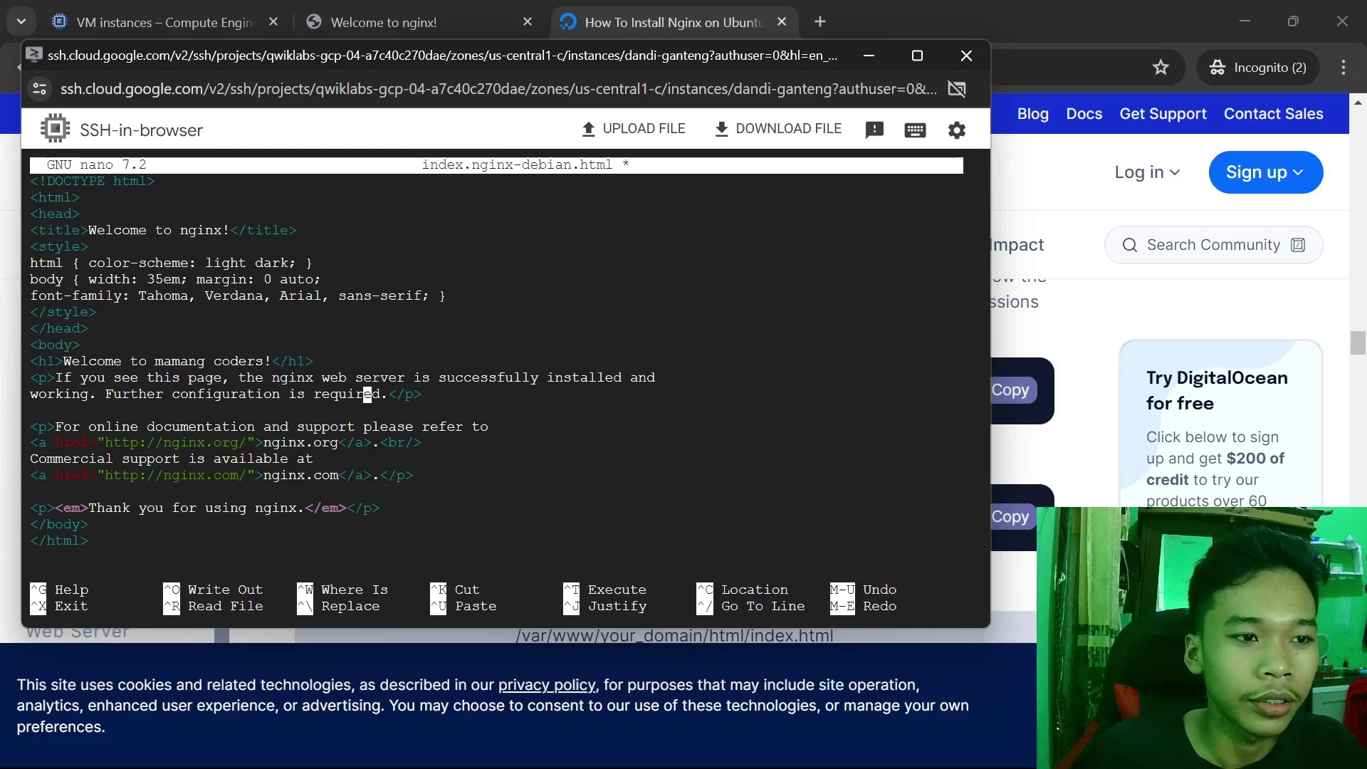
pyautogui.press('Right')
pyautogui.press('Right')
pyautogui.press('Right')
pyautogui.press('BackSpace')
pyautogui.press('BackSpace')
pyautogui.press('BackSpace')
pyautogui.press('BackSpace')
pyautogui.press('BackSpace')
pyautogui.press('BackSpace')
pyautogui.press('BackSpace')
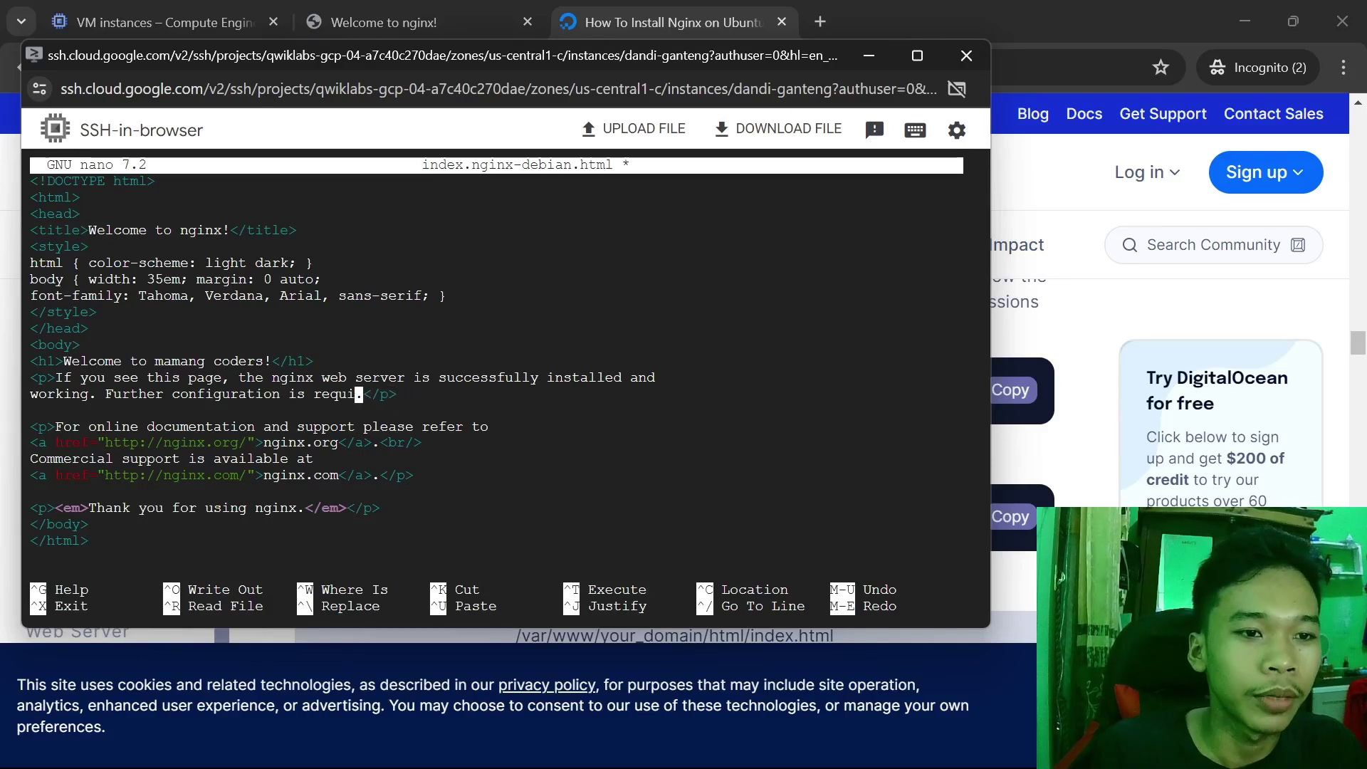
pyautogui.press('BackSpace')
pyautogui.press('BackSpace')
pyautogui.press('BackSpace')
pyautogui.press('BackSpace')
pyautogui.press('BackSpace')
pyautogui.press('BackSpace')
pyautogui.press('BackSpace')
pyautogui.press('BackSpace')
pyautogui.press('BackSpace')
pyautogui.press('BackSpace')
pyautogui.press('BackSpace')
pyautogui.press('BackSpace')
pyautogui.press('BackSpace')
pyautogui.press('BackSpace')
pyautogui.press('BackSpace')
pyautogui.press('BackSpace')
pyautogui.press('BackSpace')
pyautogui.press('BackSpace')
pyautogui.press('BackSpace')
pyautogui.press('BackSpace')
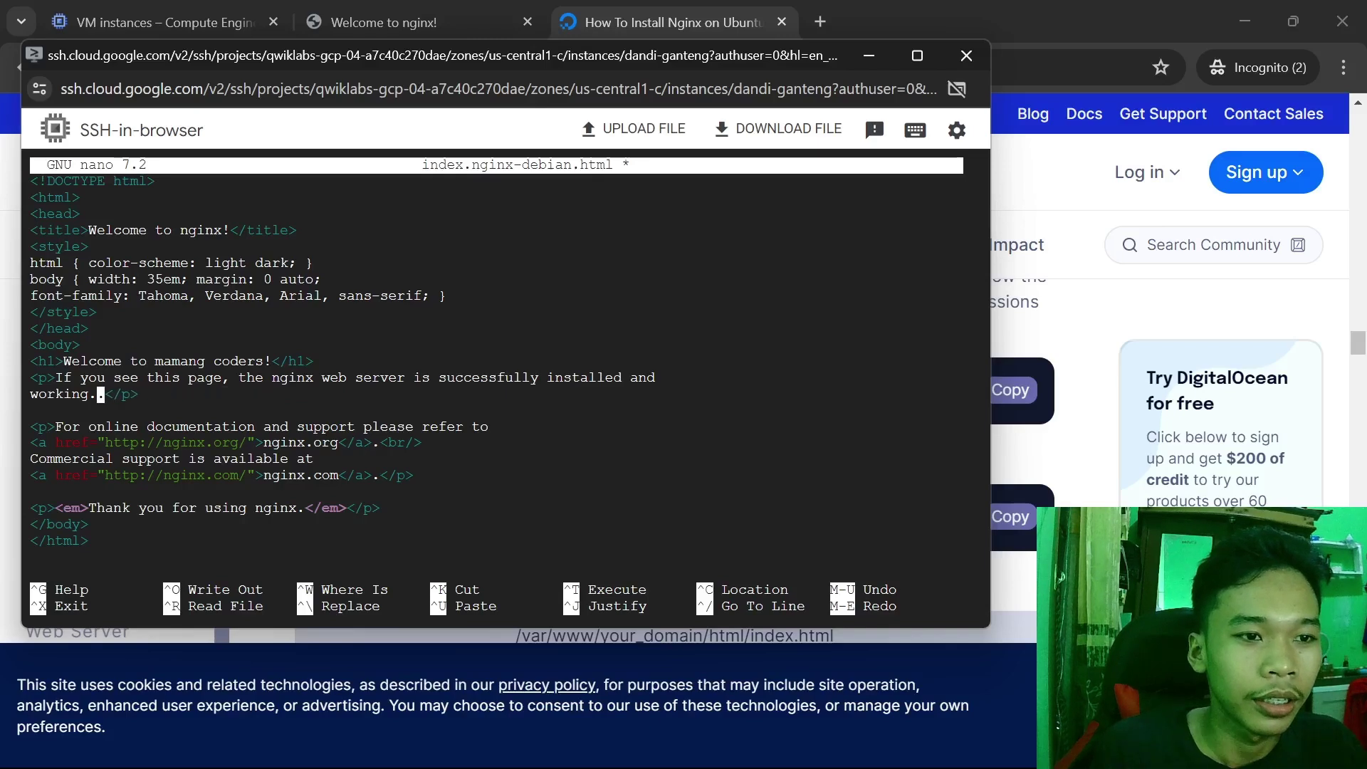
pyautogui.press('BackSpace')
pyautogui.press('BackSpace')
pyautogui.press('BackSpace')
pyautogui.press('BackSpace')
pyautogui.press('BackSpace')
pyautogui.press('BackSpace')
pyautogui.press('BackSpace')
pyautogui.press('BackSpace')
pyautogui.press('BackSpace')
pyautogui.press('BackSpace')
pyautogui.press('BackSpace')
pyautogui.press('BackSpace')
pyautogui.press('BackSpace')
pyautogui.press('BackSpace')
pyautogui.press('BackSpace')
pyautogui.press('BackSpace')
pyautogui.press('BackSpace')
pyautogui.press('BackSpace')
pyautogui.press('BackSpace')
pyautogui.press('BackSpace')
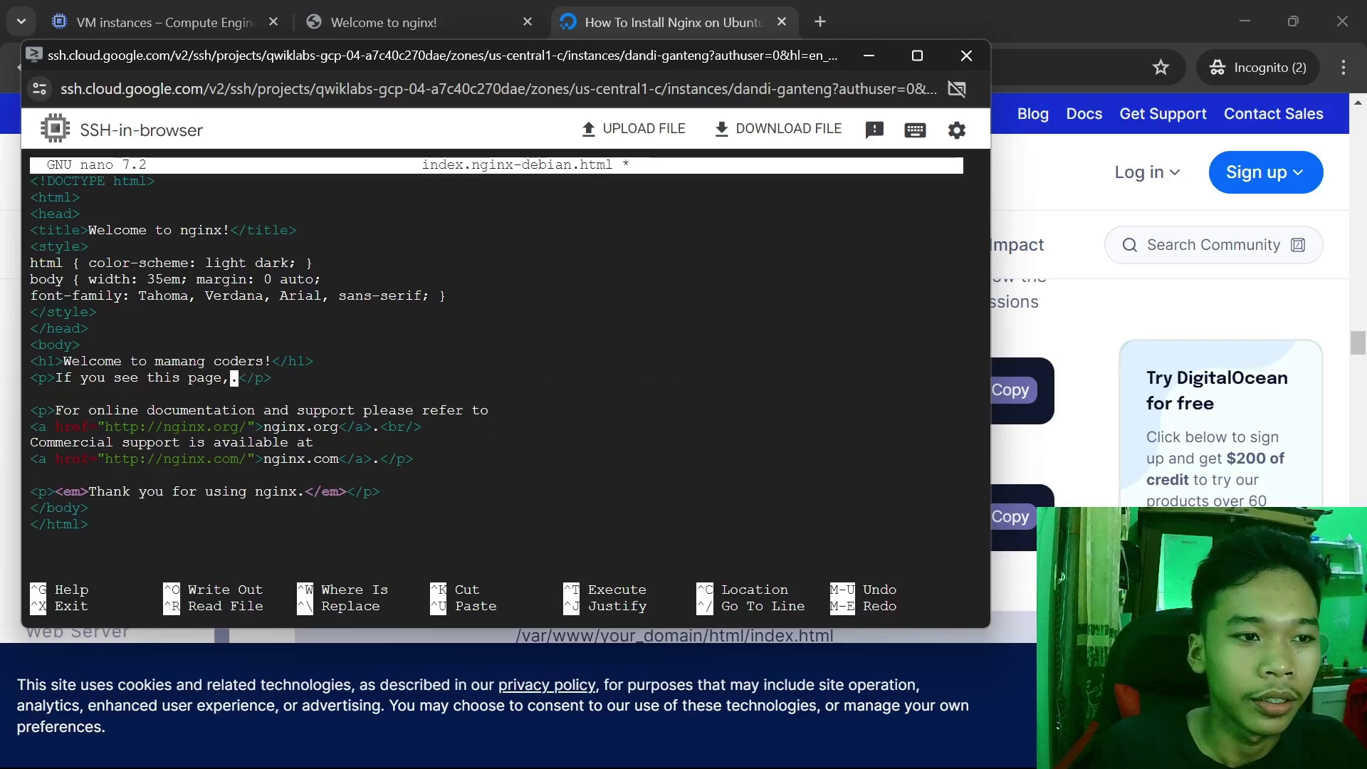
pyautogui.press('BackSpace')
pyautogui.press('BackSpace')
pyautogui.press('BackSpace')
pyautogui.press('BackSpace')
pyautogui.press('BackSpace')
pyautogui.press('BackSpace')
pyautogui.press('BackSpace')
pyautogui.press('BackSpace')
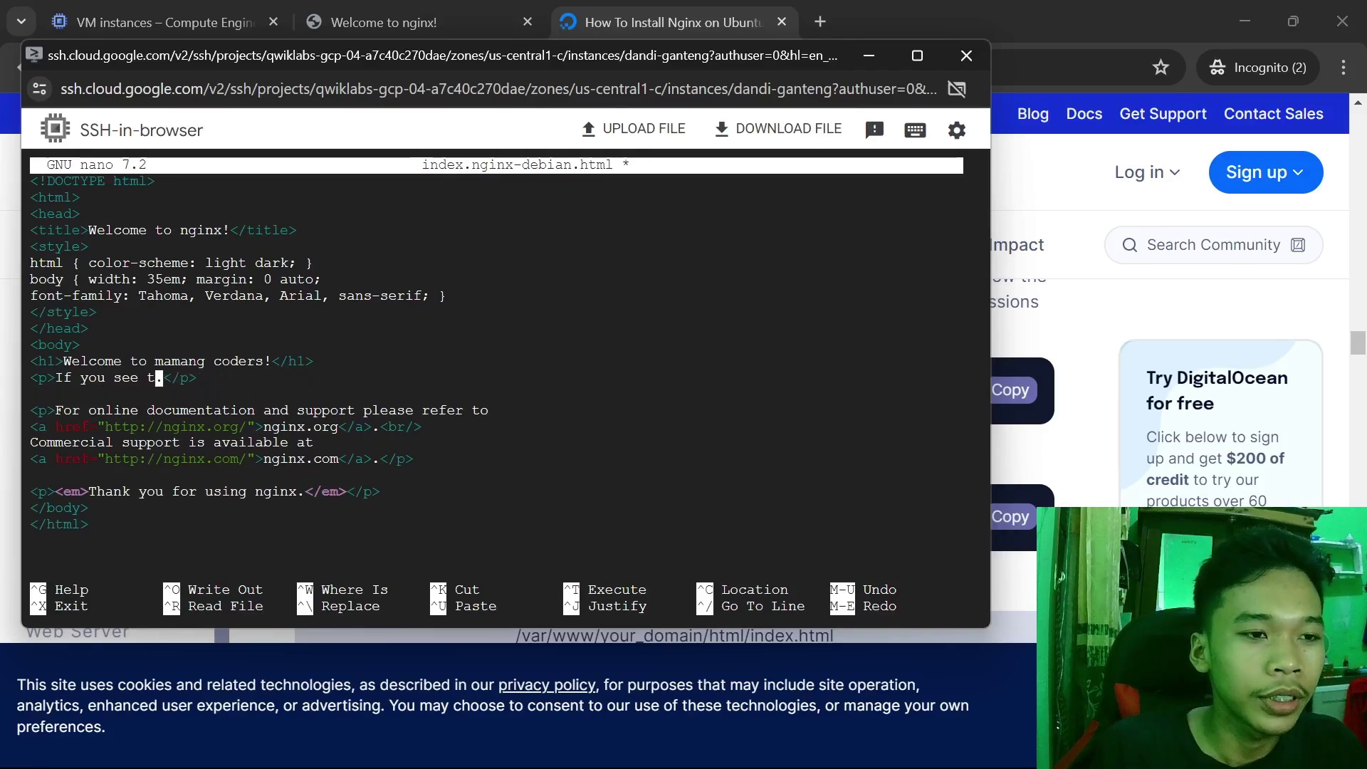
pyautogui.press('BackSpace')
pyautogui.press('BackSpace')
pyautogui.press('BackSpace')
pyautogui.press('BackSpace')
pyautogui.press('BackSpace')
pyautogui.press('BackSpace')
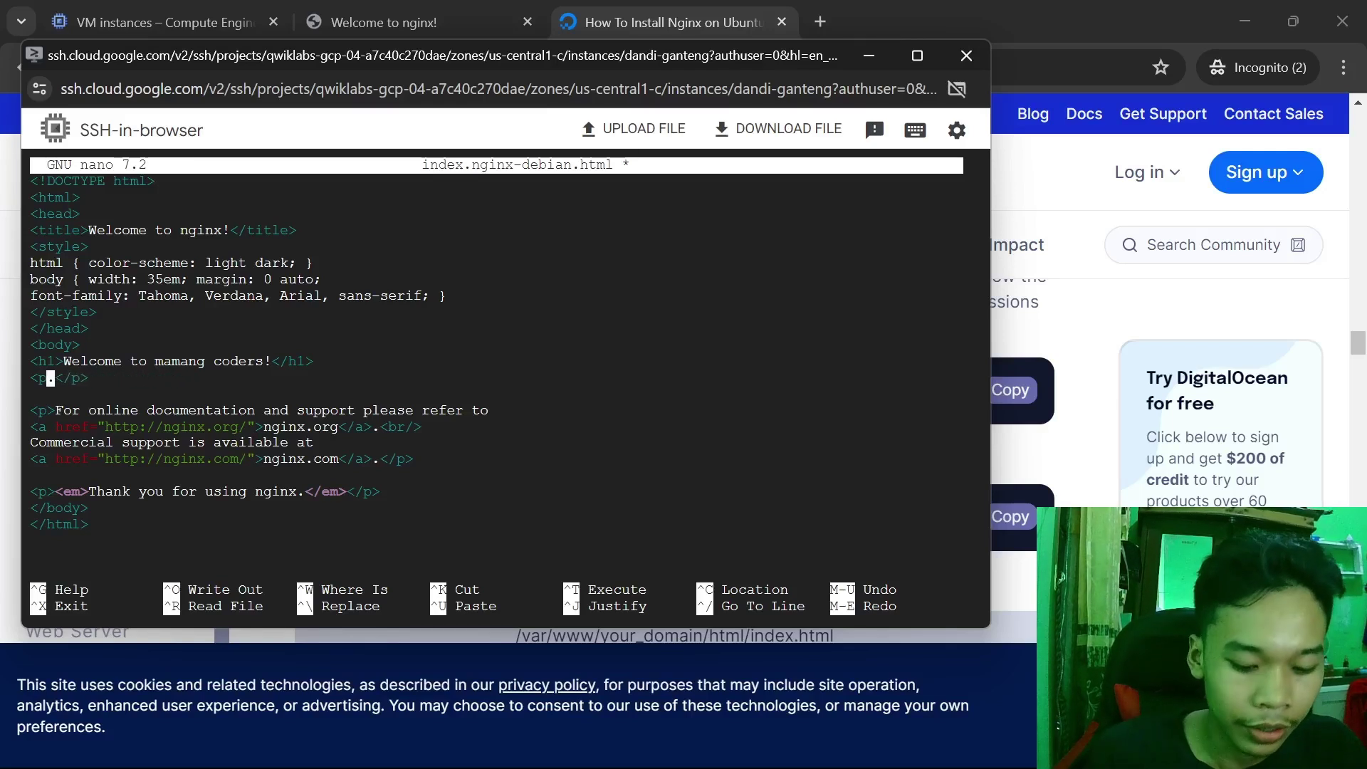
# Restore the closing bracket of the opening p tag and enter "together we learn about coding" as the paragraph text.
pyautogui.write('?')
pyautogui.press('BackSpace')
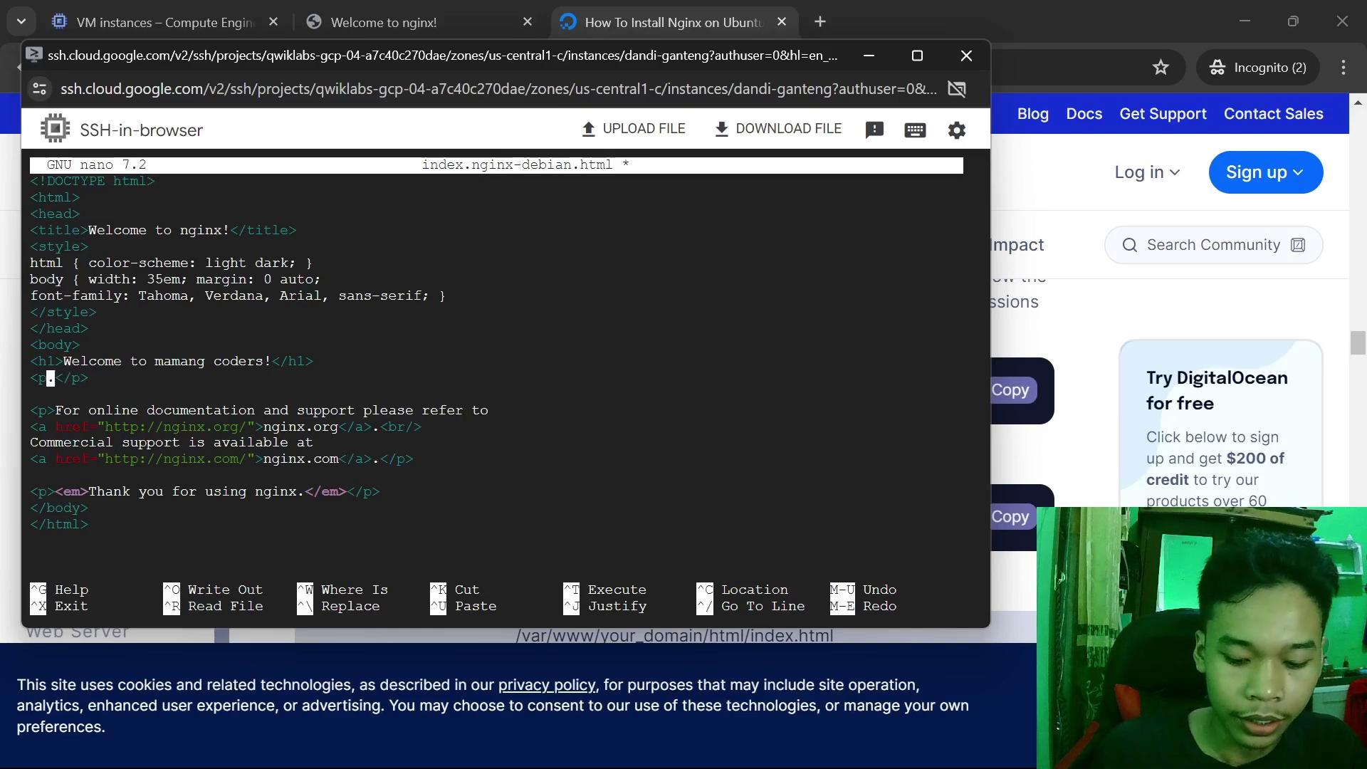
pyautogui.write('> t')
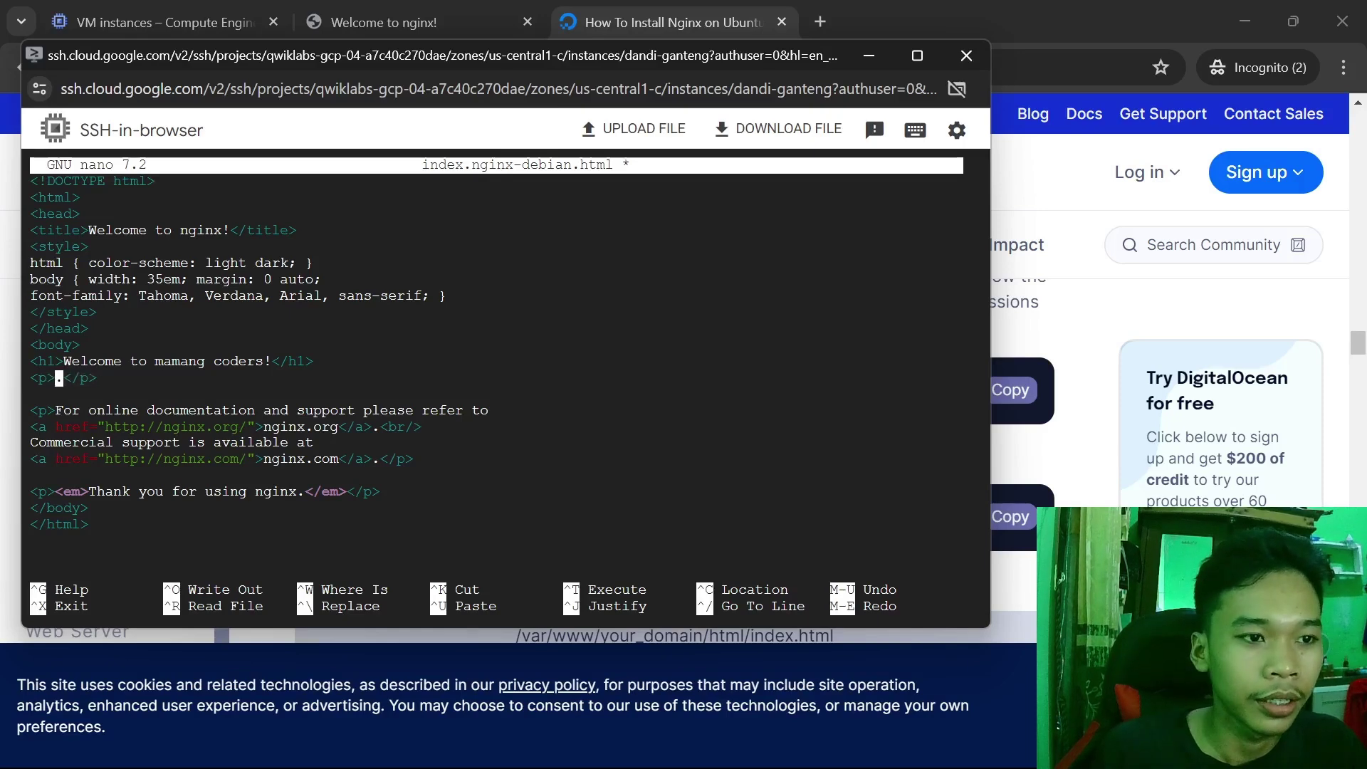
pyautogui.write('ogether ')
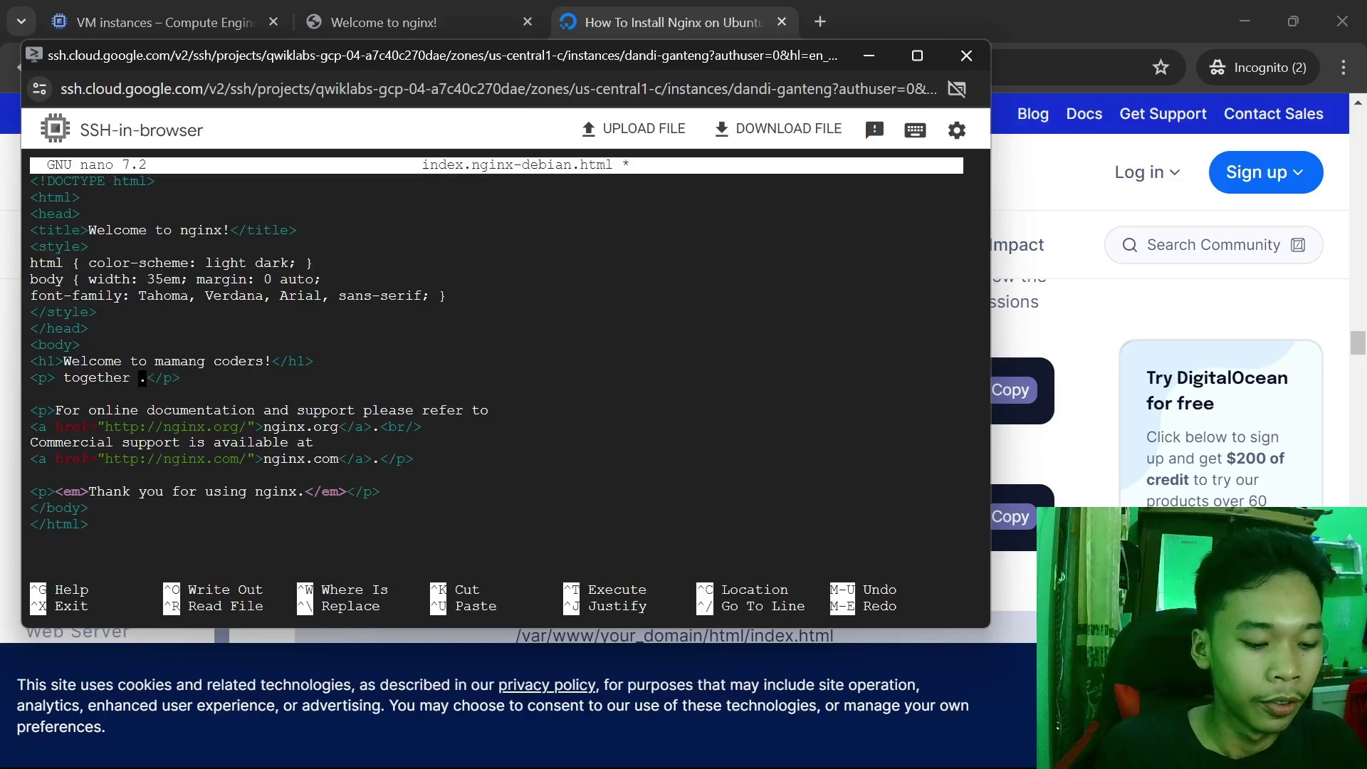
pyautogui.write('we ')
pyautogui.write('learn ')
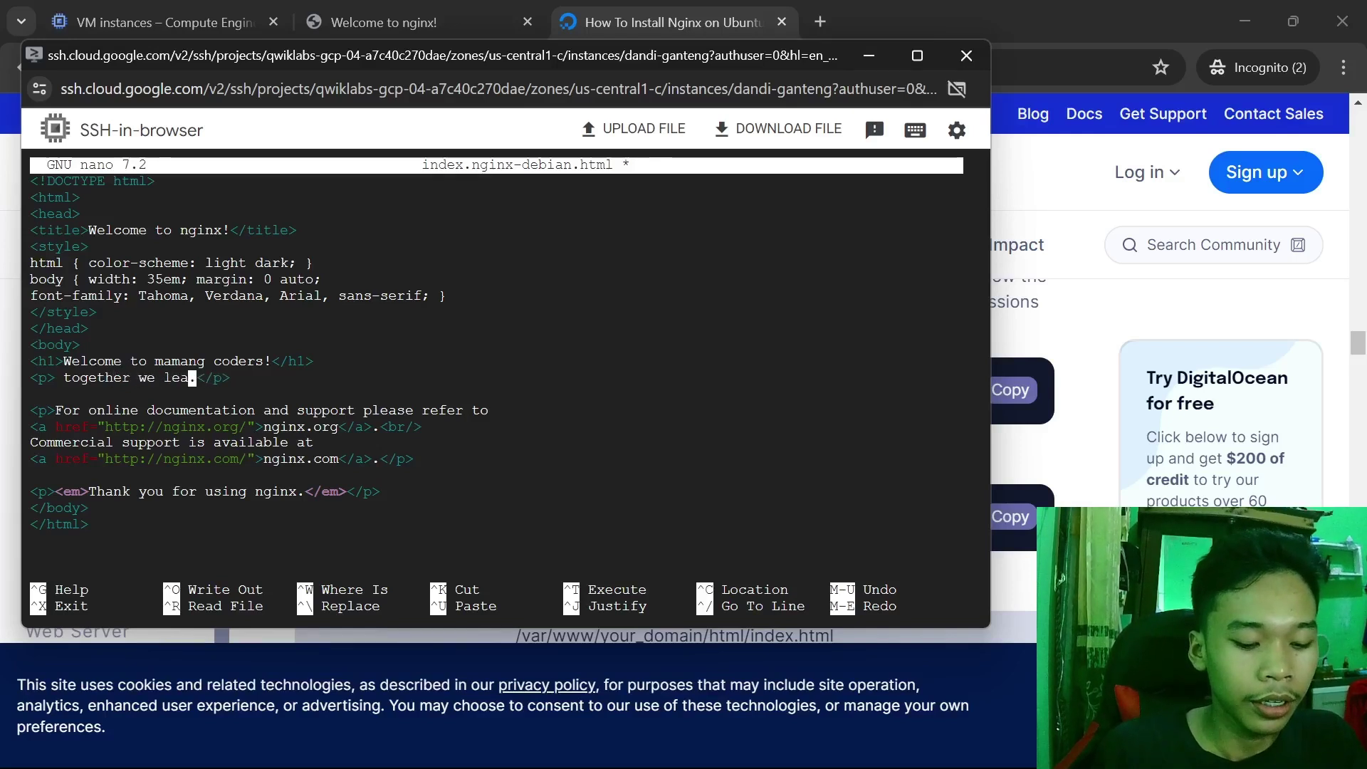
pyautogui.write('about ')
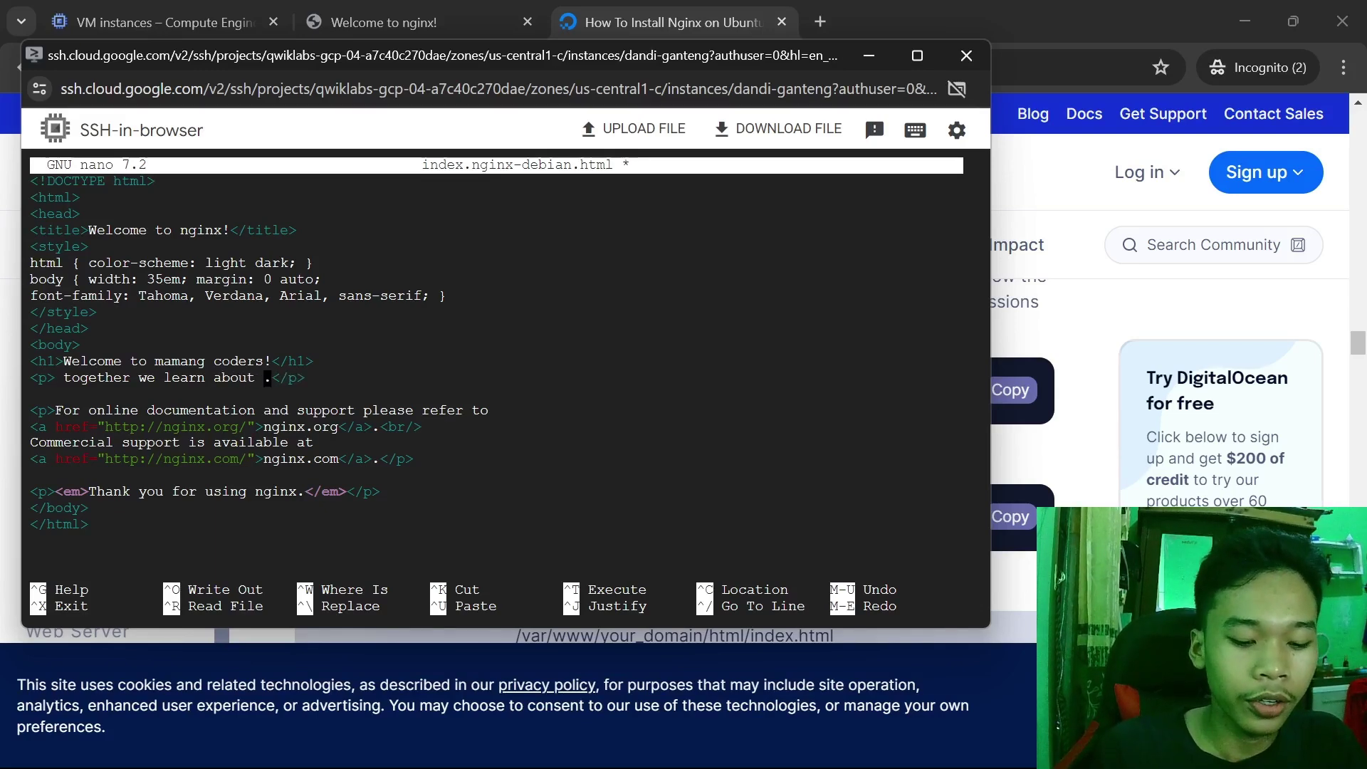
pyautogui.write('codi')
pyautogui.write('ng')
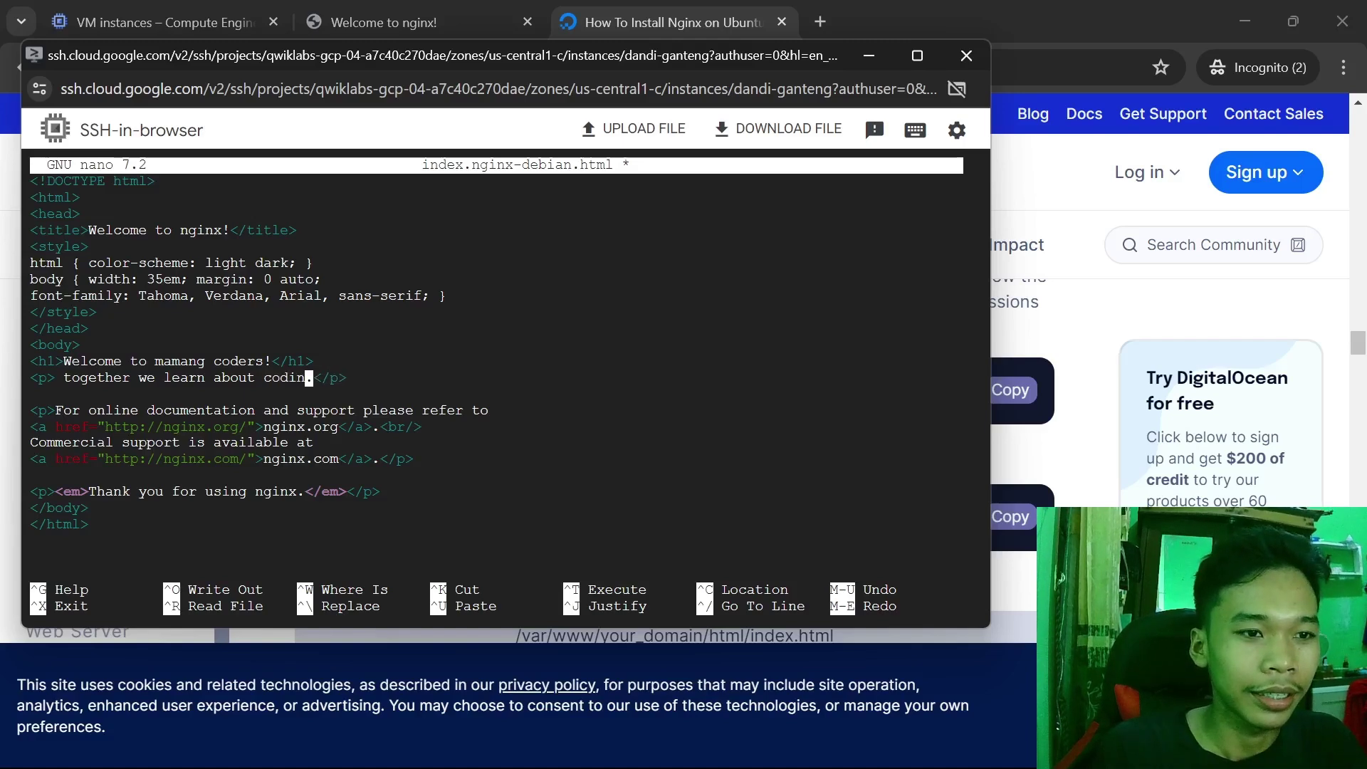
# Save the edited index.nginx-debian.html under the same name and exit nano.
pyautogui.hotkey('ctrl', 'o')
pyautogui.press('Return')
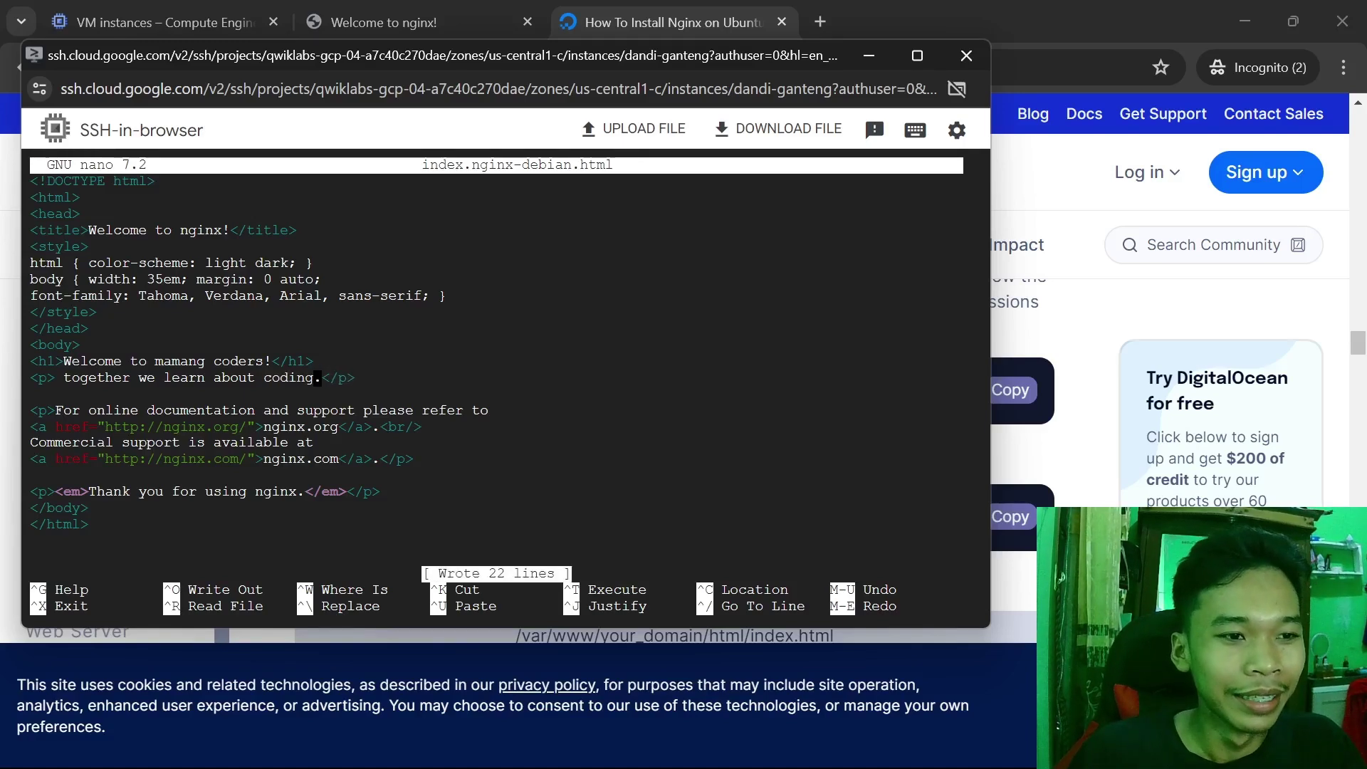
pyautogui.hotkey('ctrl', 'x')
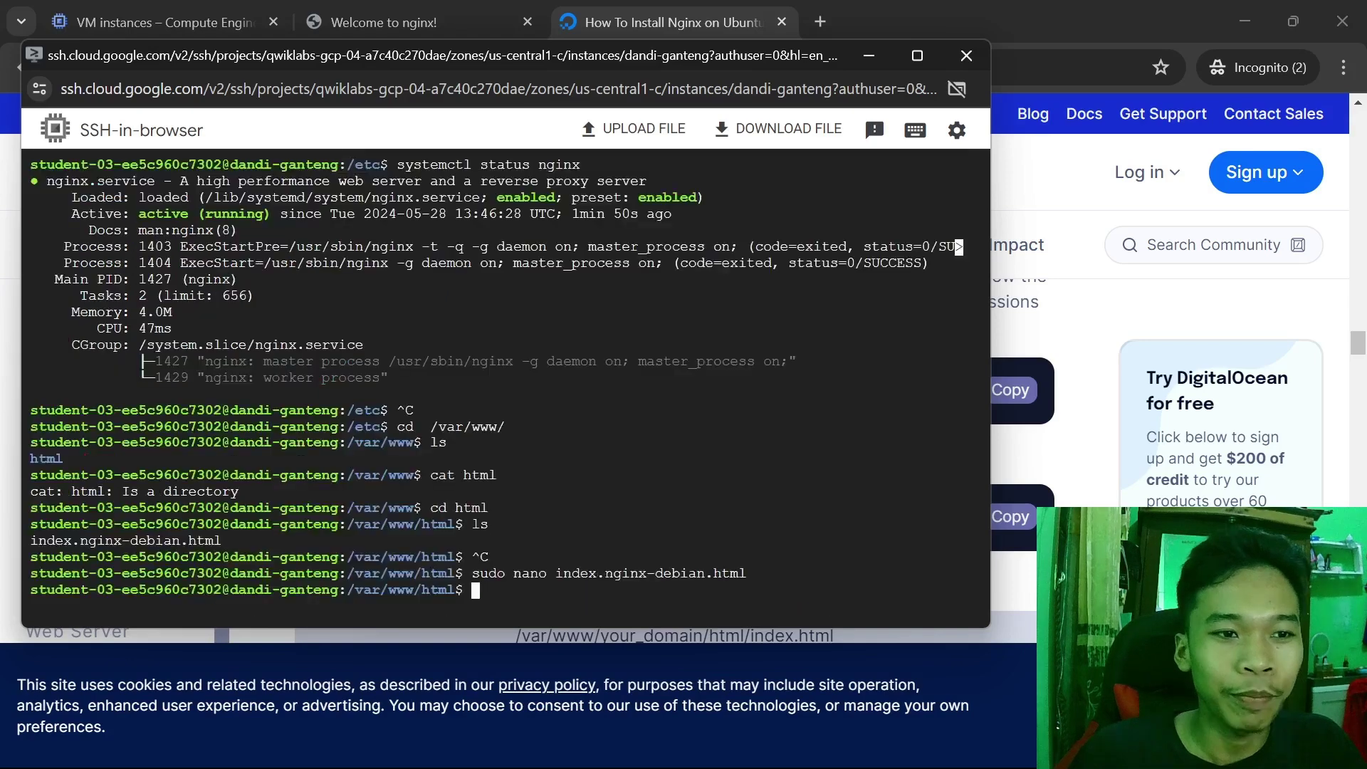
pyautogui.press('Up')
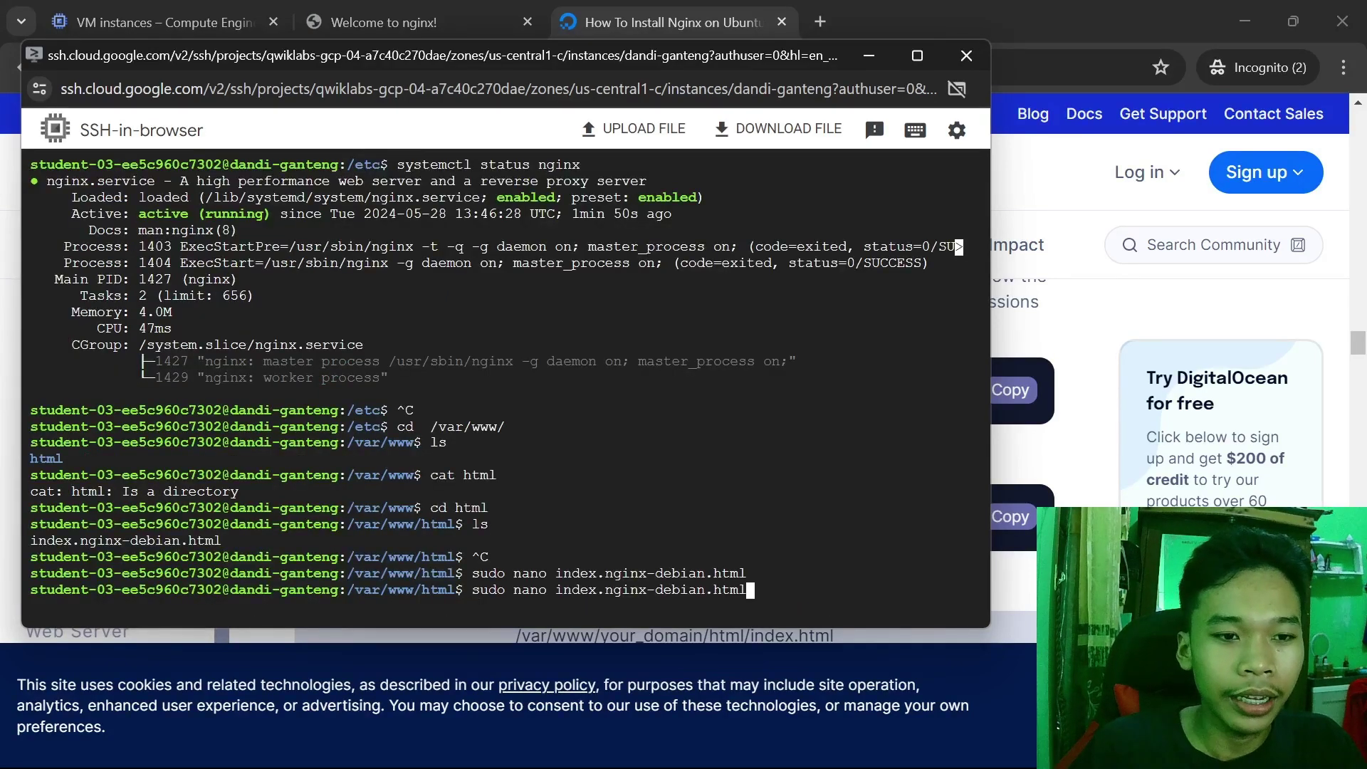
pyautogui.press('Up')
pyautogui.press('Up')
pyautogui.press('Up')
pyautogui.press('Up')
pyautogui.press('Up')
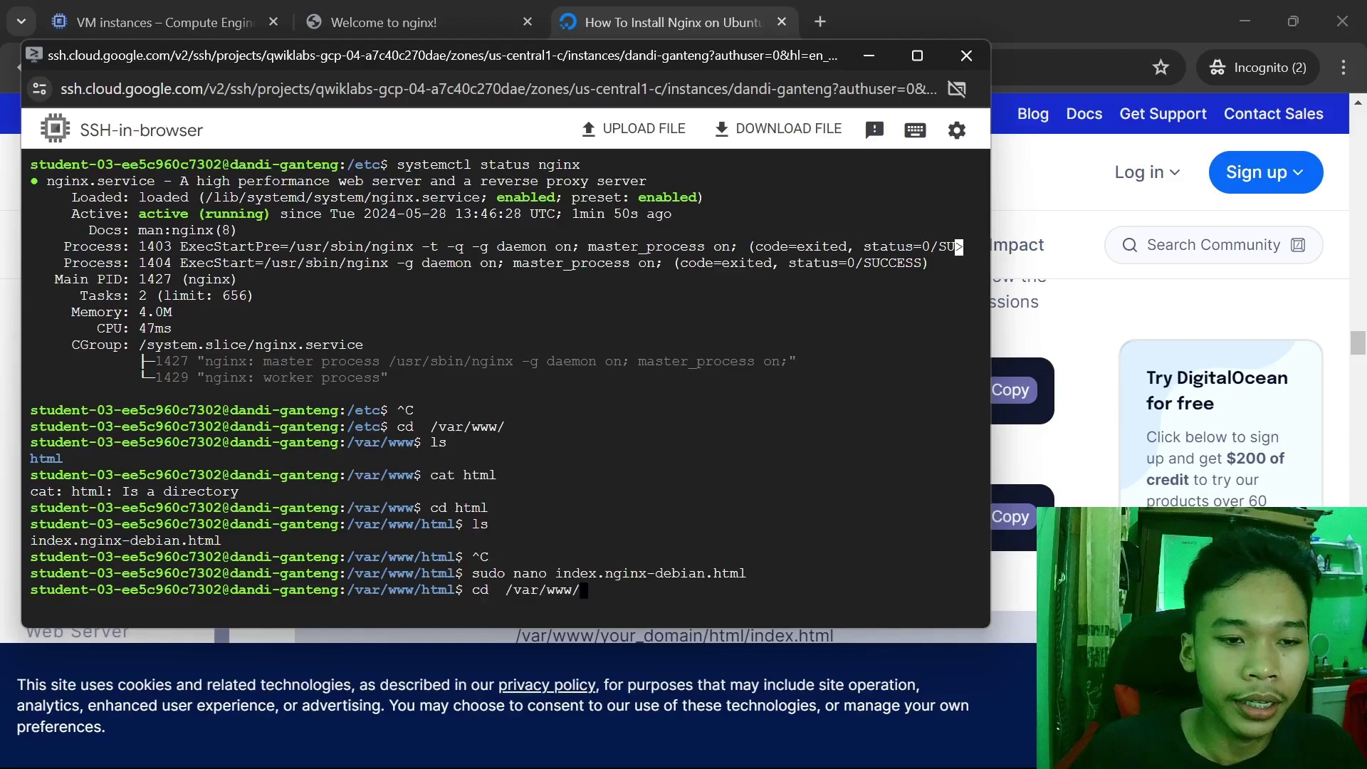
pyautogui.press('Up')
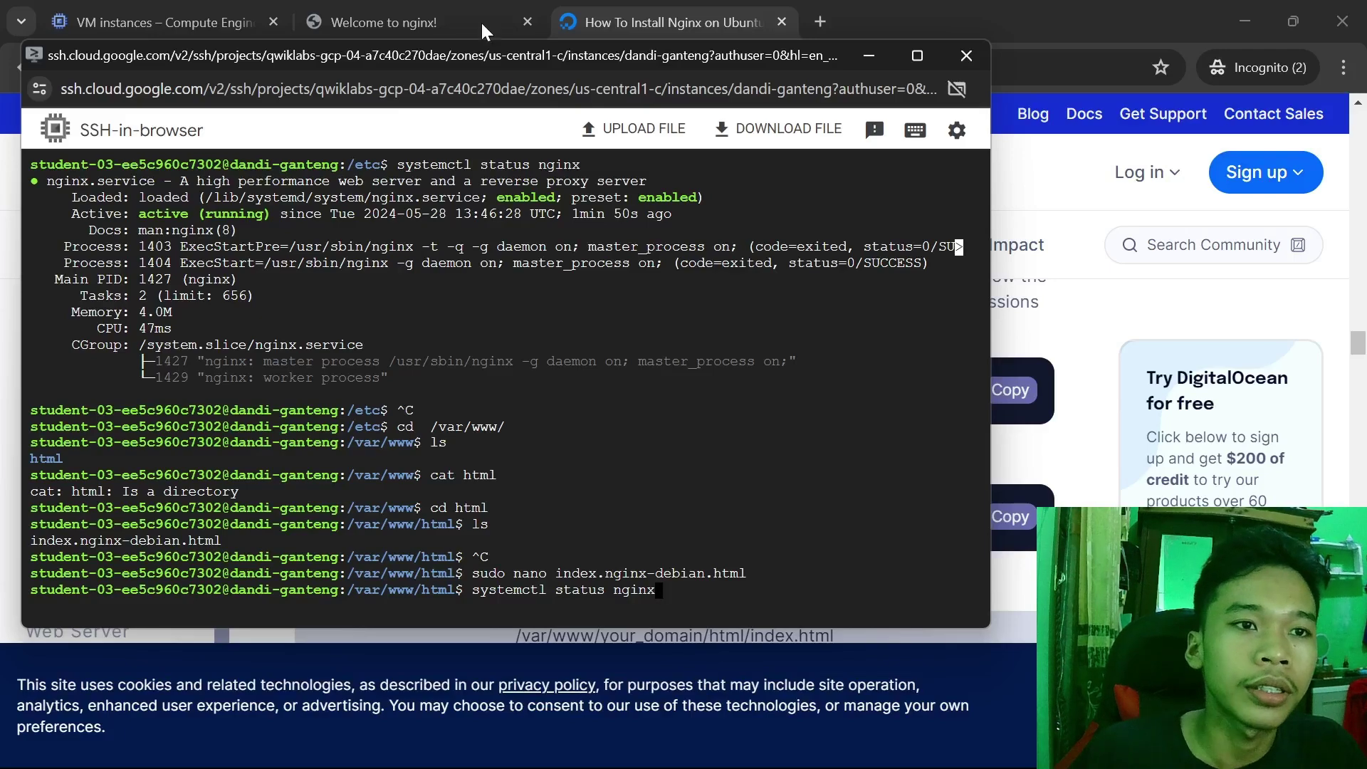
# Switch to the DigitalOcean nginx tutorial, find the command that restarts nginx and copy "sudo systemctl restart nginx".
pyautogui.click(641, 21)
pyautogui.scroll(-3, 589, 313)
pyautogui.scroll(-6, 590, 313)
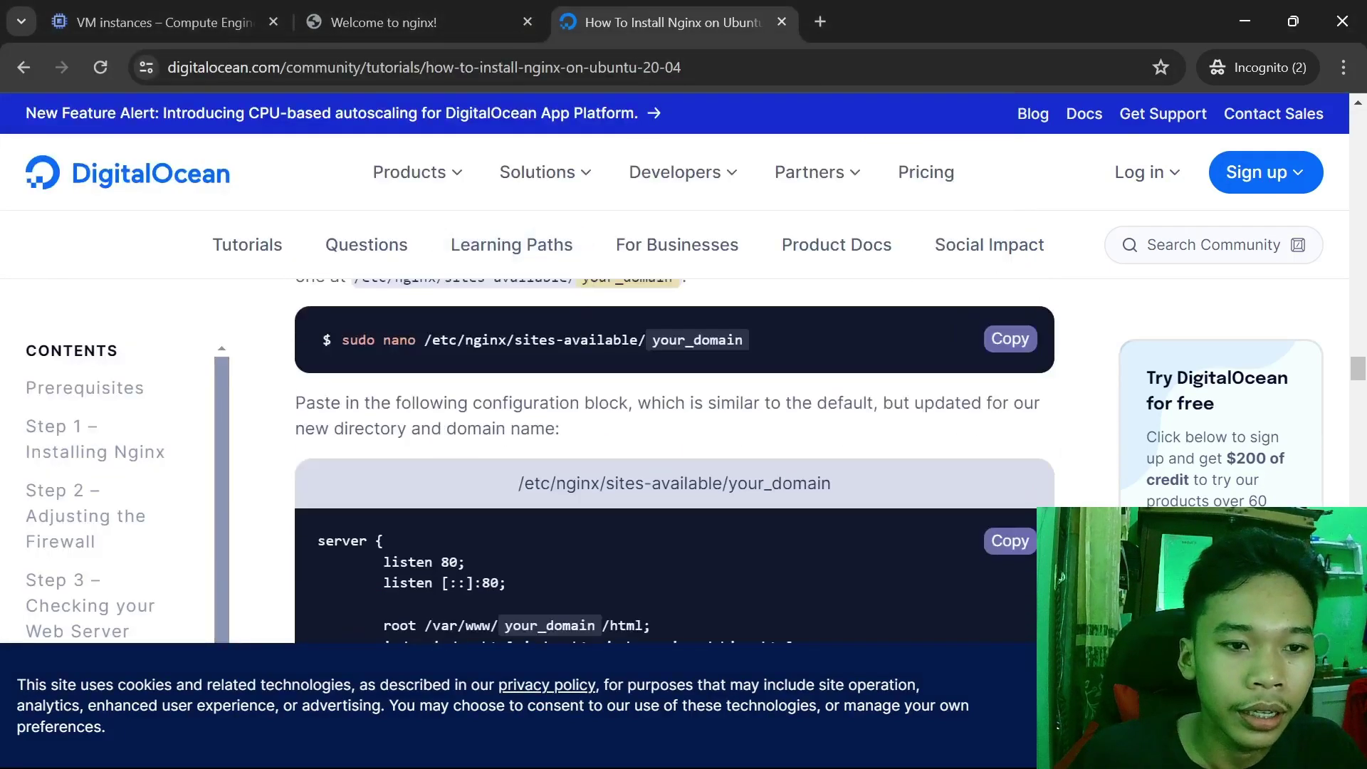
pyautogui.scroll(3, 587, 335)
pyautogui.scroll(-5, 605, 342)
pyautogui.scroll(-10, 608, 347)
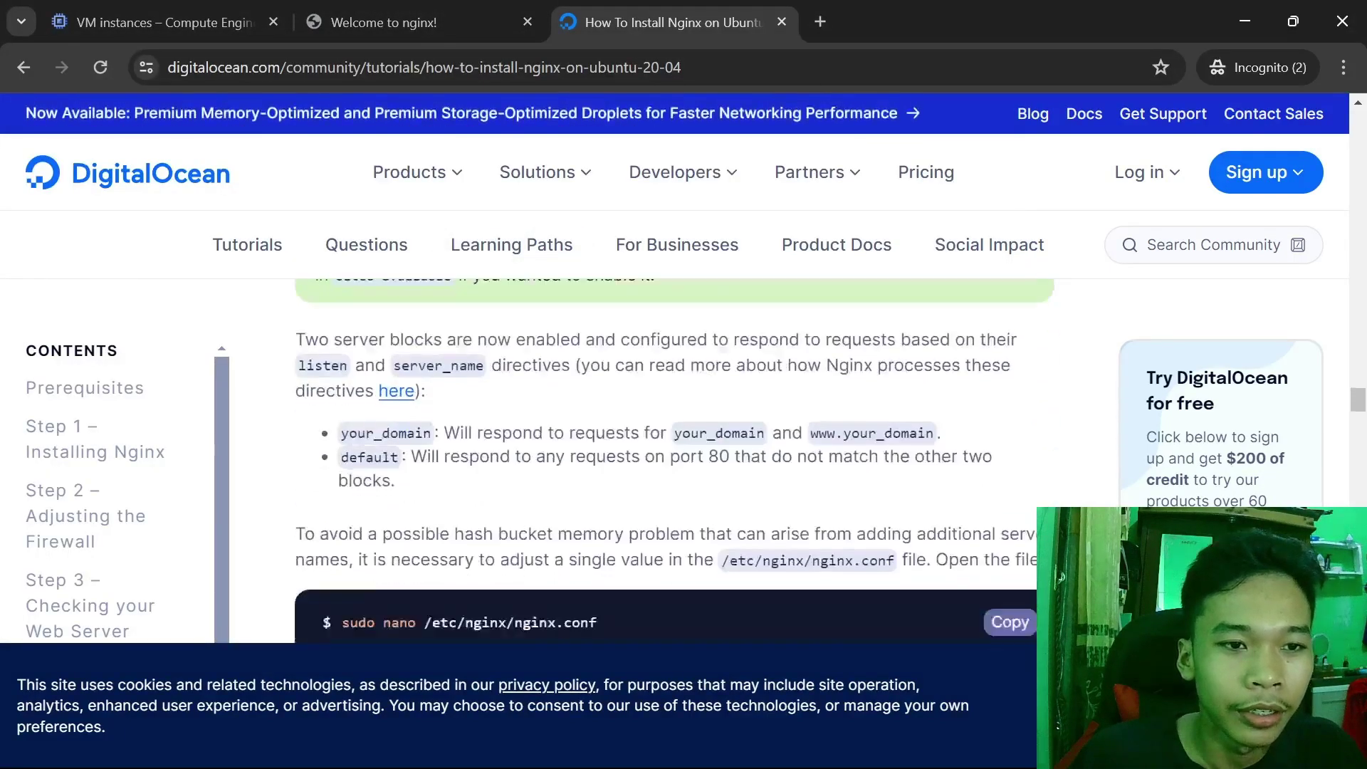
pyautogui.scroll(3, 610, 351)
pyautogui.scroll(-6, 612, 354)
pyautogui.scroll(-5, 613, 354)
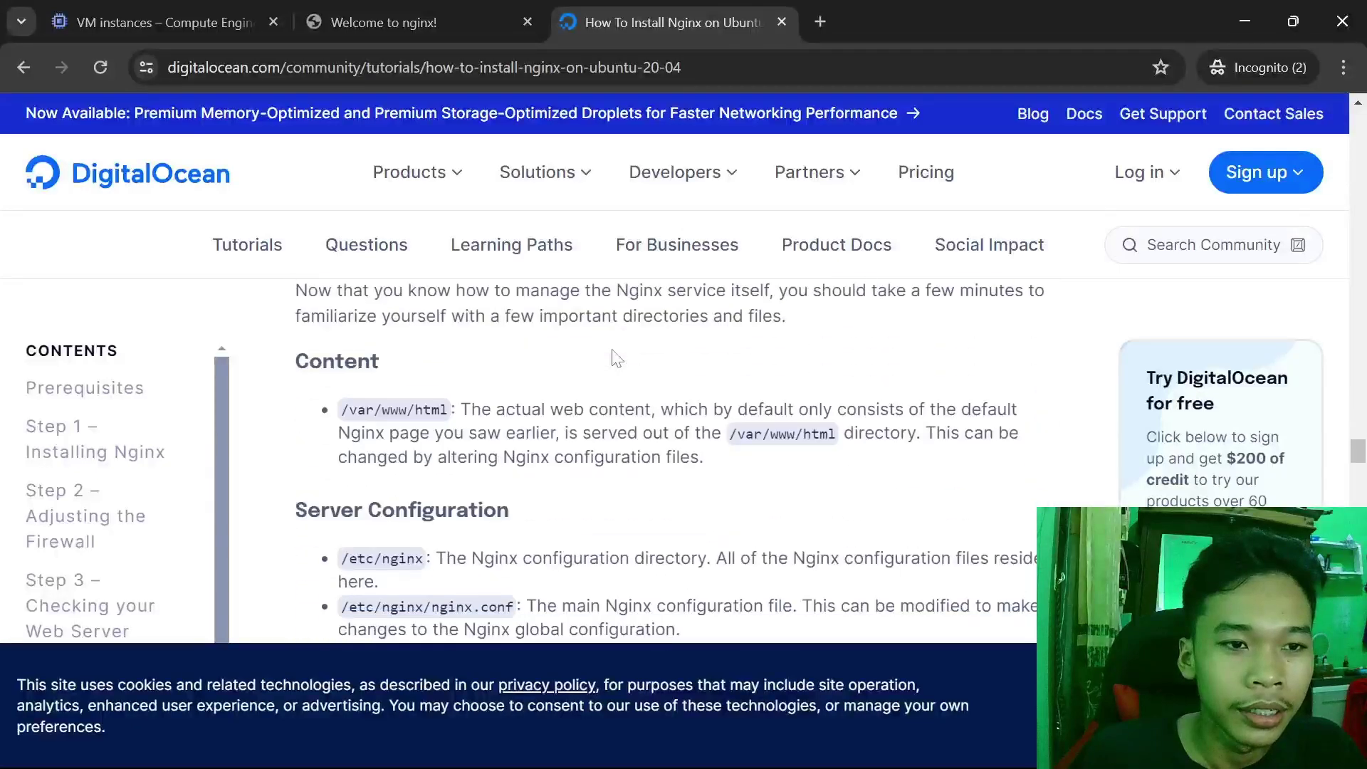
pyautogui.scroll(6, 611, 349)
pyautogui.moveTo(573, 496); pyautogui.dragTo(341, 500)
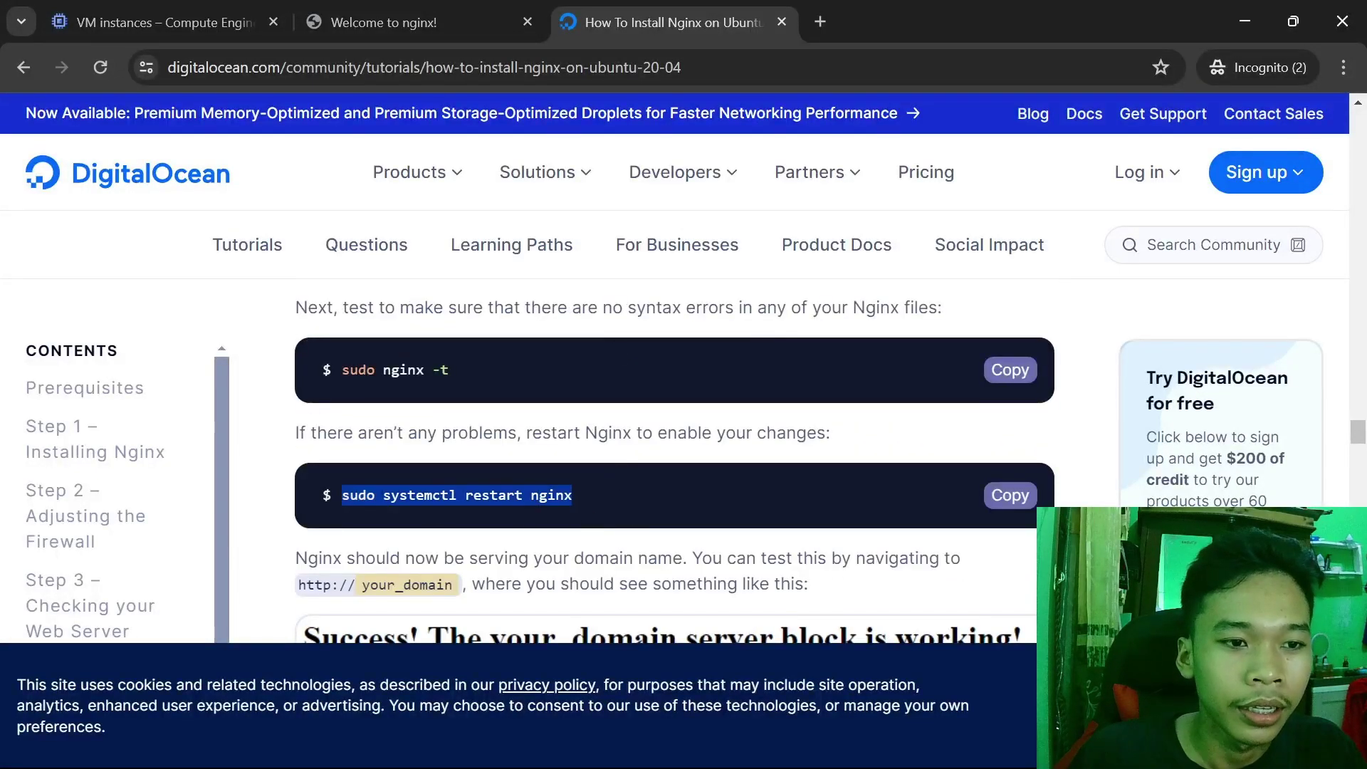
# Return to the SSH terminal, clear the pending command and the screen, and run the copied command sudo systemctl restart nginx.
pyautogui.hotkey('alt', 'Tab')
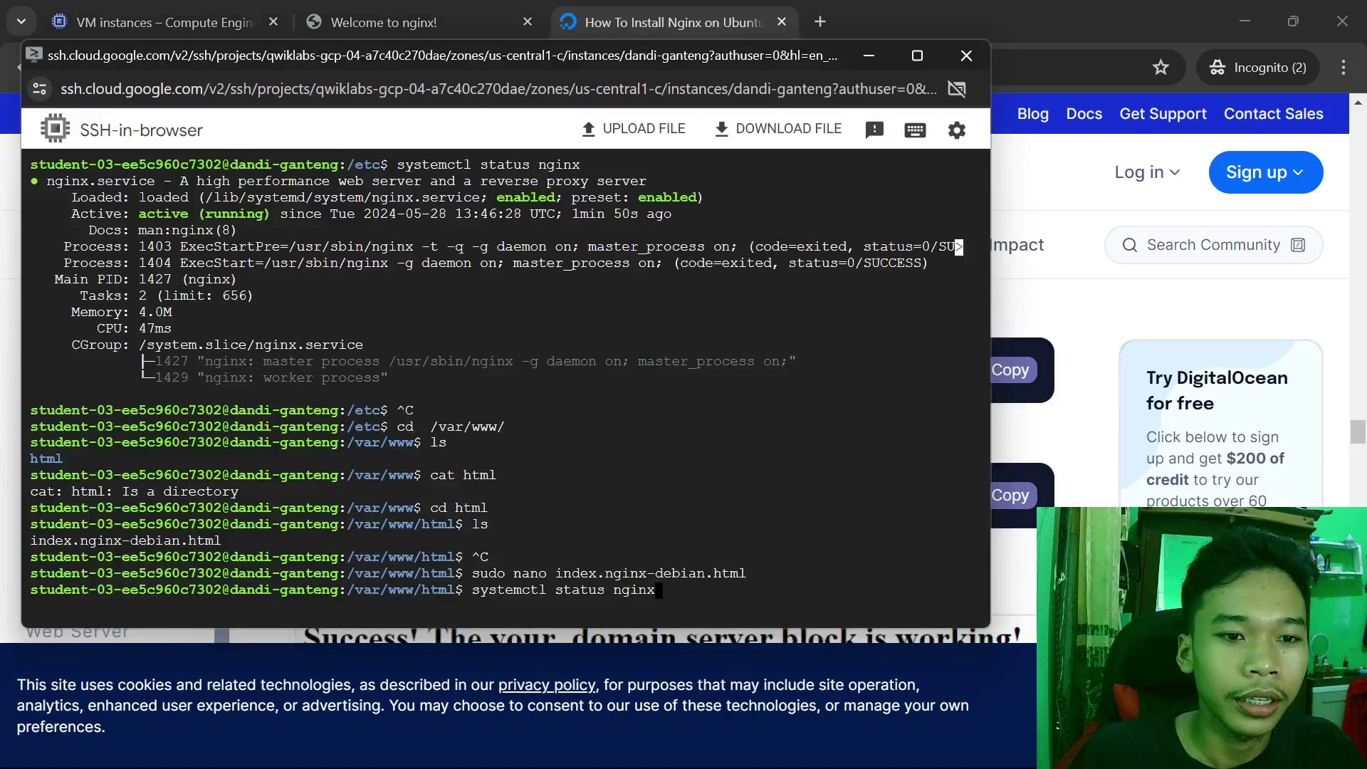
pyautogui.press('BackSpace')
pyautogui.press('BackSpace')
pyautogui.press('BackSpace')
pyautogui.press('BackSpace')
pyautogui.press('BackSpace')
pyautogui.press('BackSpace')
pyautogui.press('BackSpace')
pyautogui.press('BackSpace')
pyautogui.press('BackSpace')
pyautogui.press('BackSpace')
pyautogui.press('BackSpace')
pyautogui.press('BackSpace')
pyautogui.press('BackSpace')
pyautogui.press('BackSpace')
pyautogui.press('BackSpace')
pyautogui.press('BackSpace')
pyautogui.press('BackSpace')
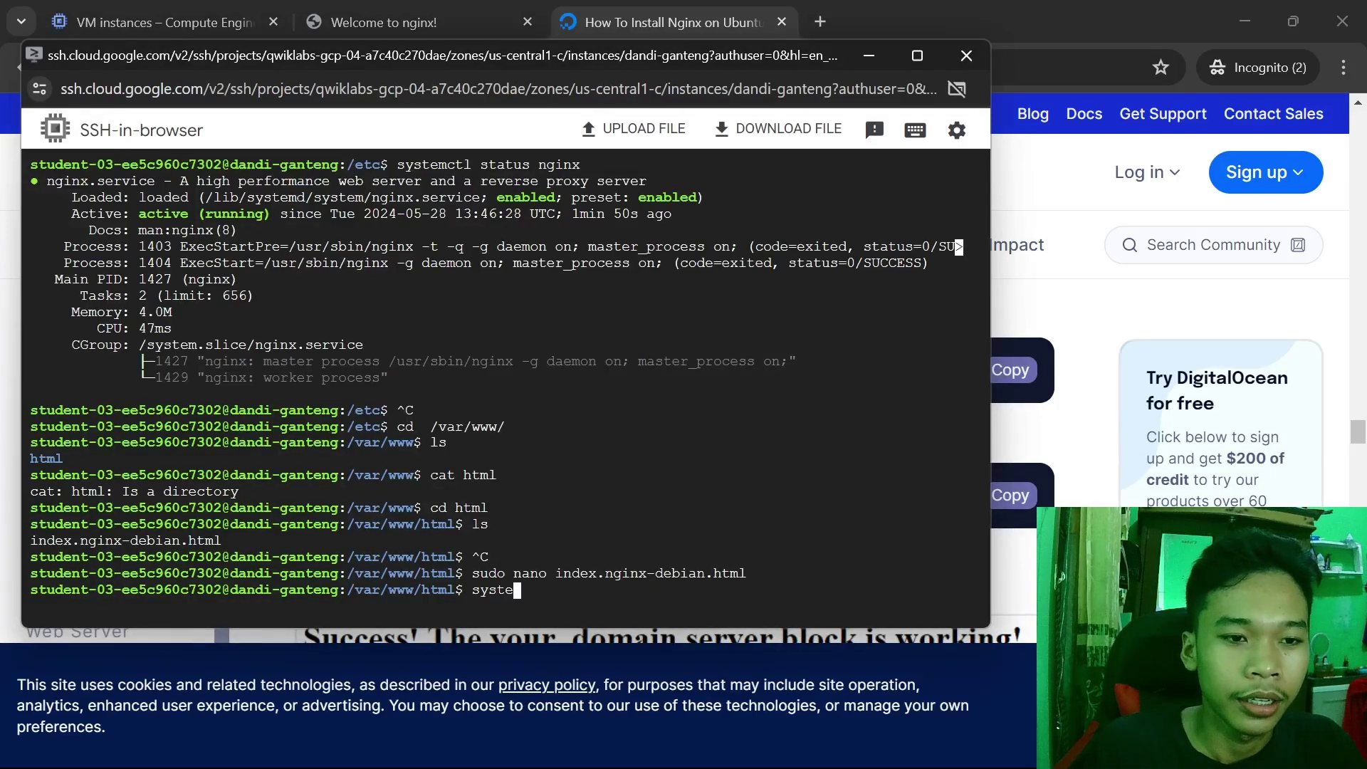
pyautogui.press('BackSpace')
pyautogui.press('BackSpace')
pyautogui.press('BackSpace')
pyautogui.press('BackSpace')
pyautogui.press('BackSpace')
pyautogui.write('clear')
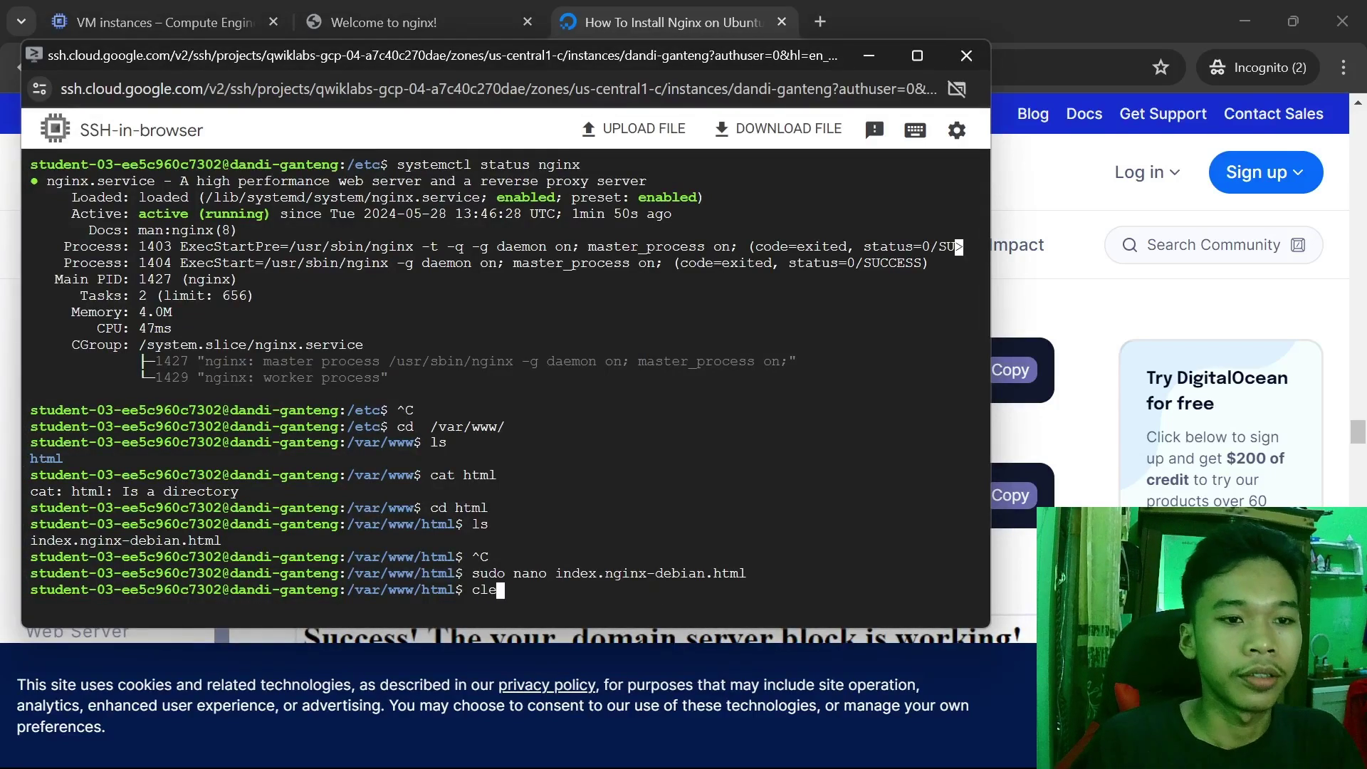
pyautogui.press('Return')
pyautogui.hotkey('ctrl', 'v')
pyautogui.press('Return')
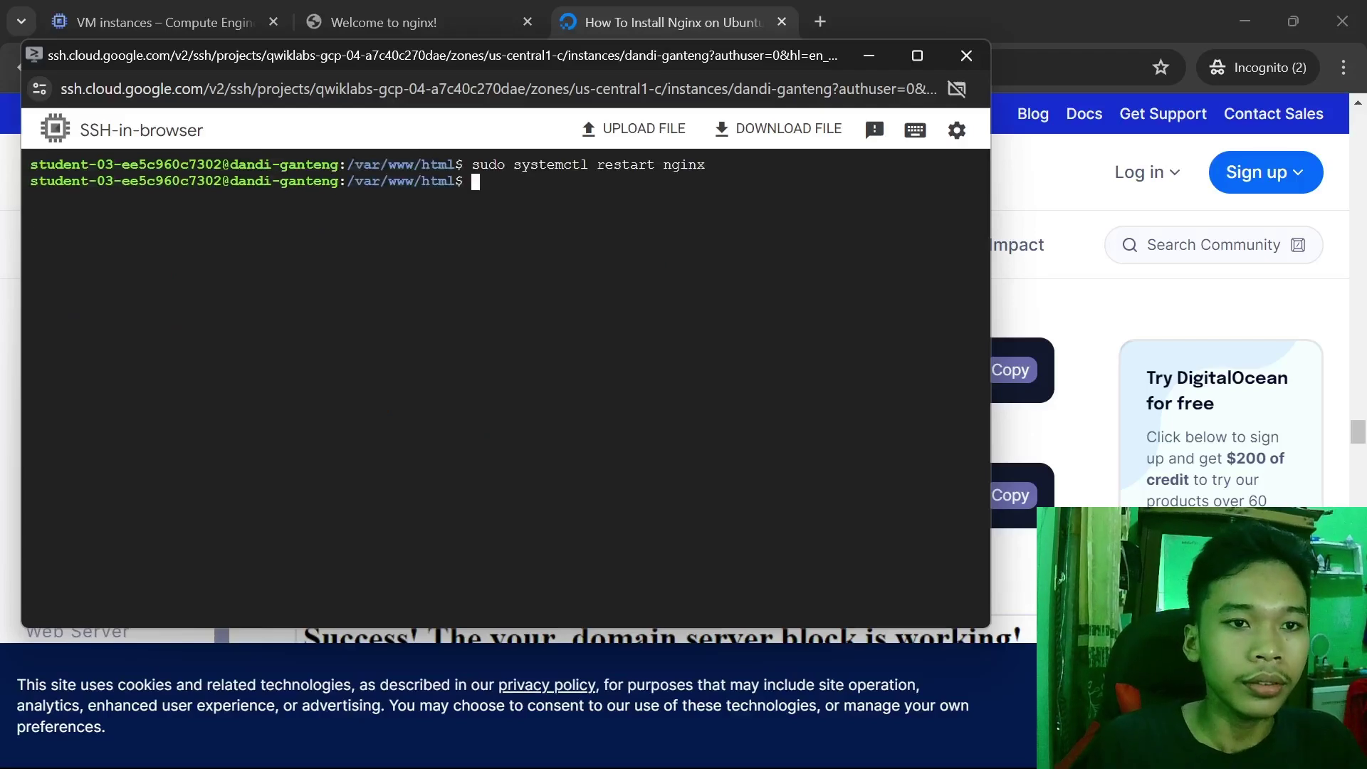
# Reload the nginx welcome page in the browser and check its heading and first paragraph.
pyautogui.click(420, 22)
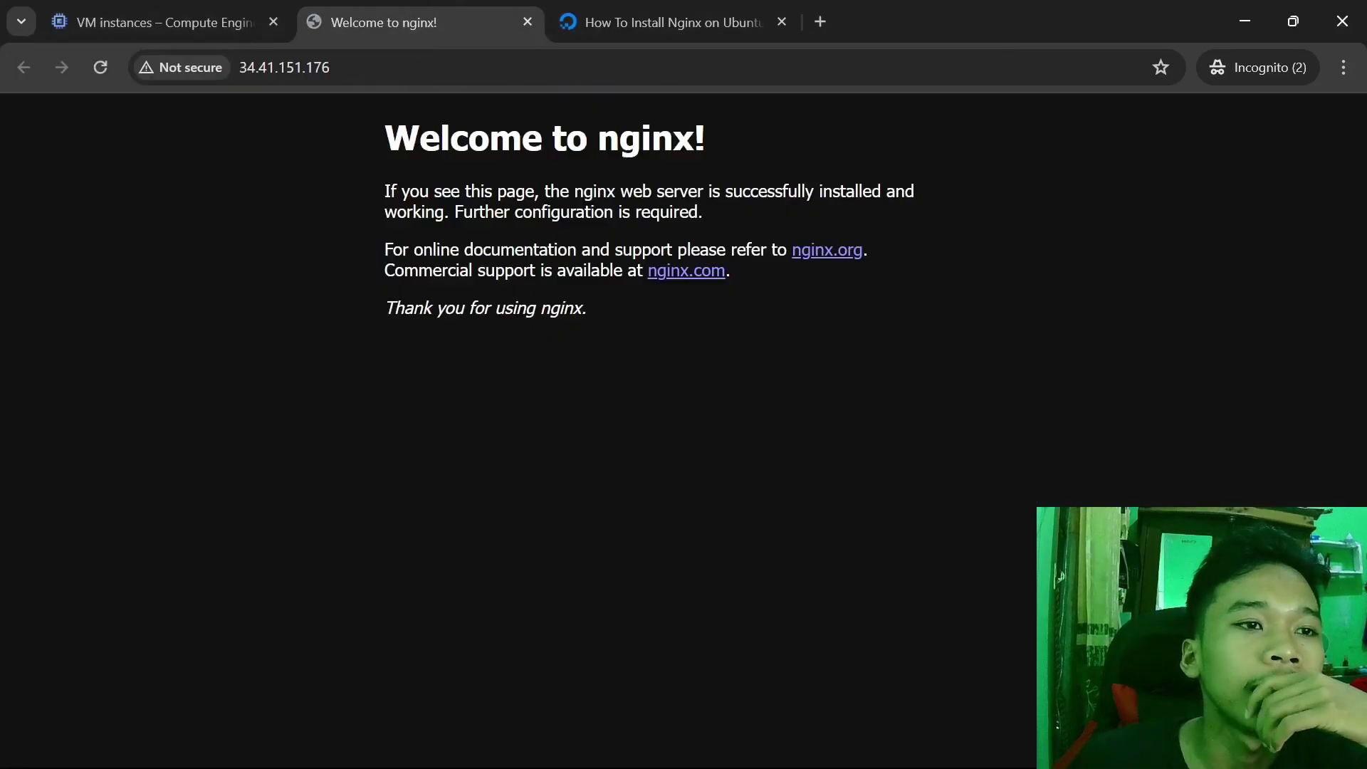
pyautogui.click(104, 66)
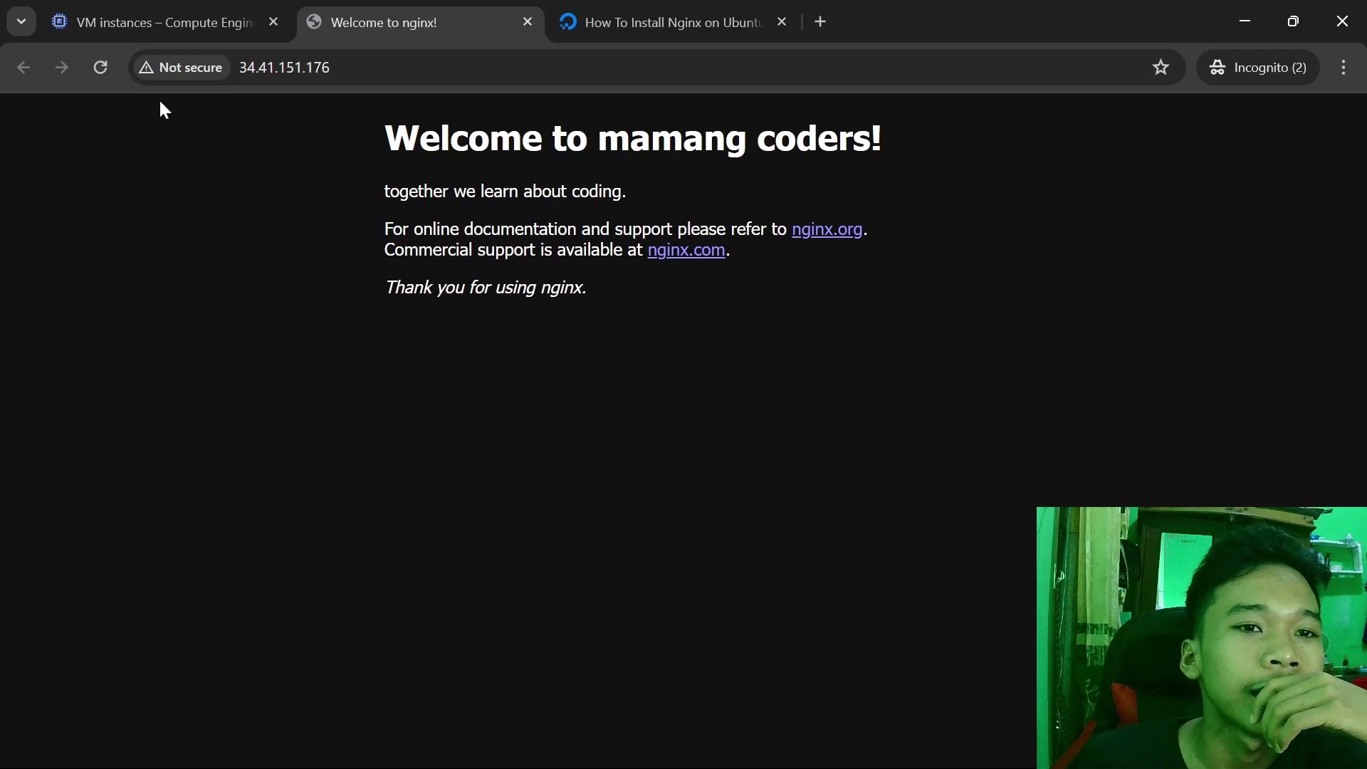
pyautogui.moveTo(384, 135); pyautogui.dragTo(877, 173)
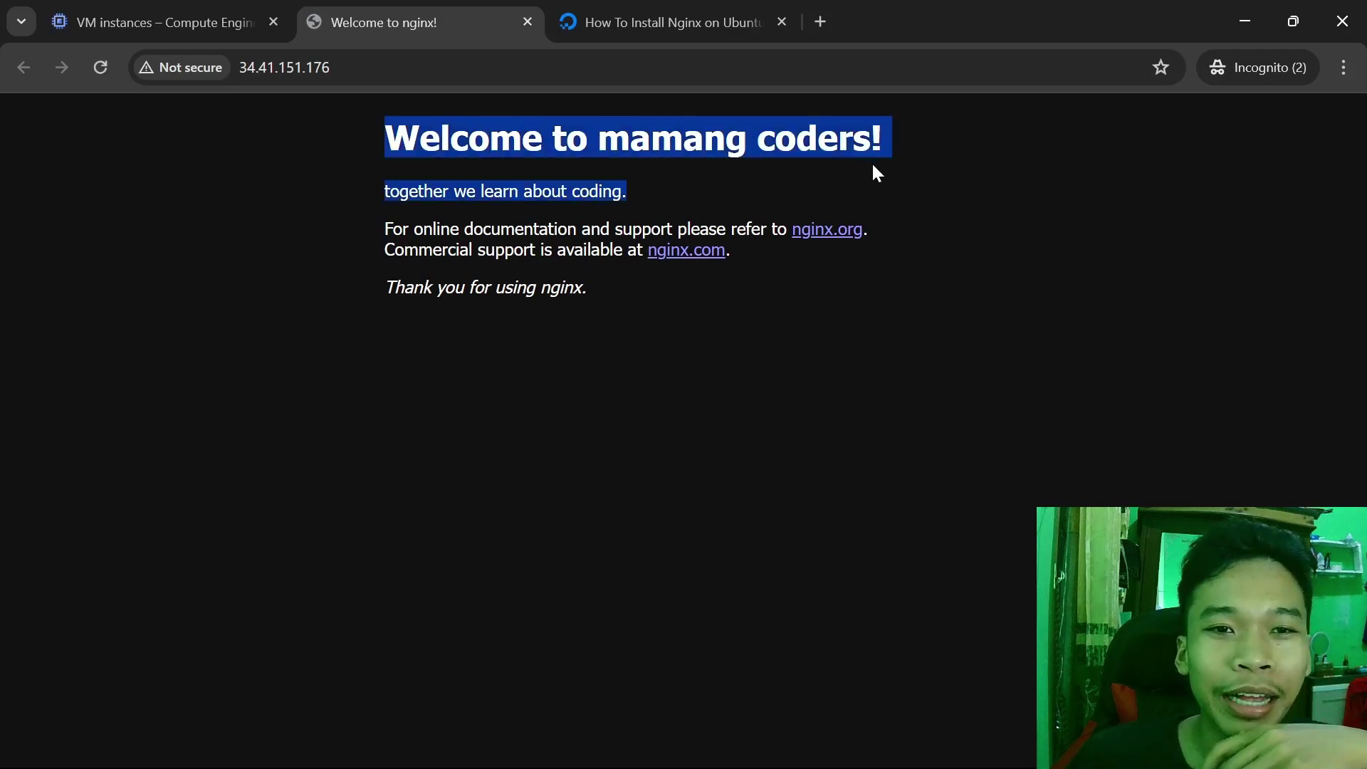
pyautogui.click(874, 182)
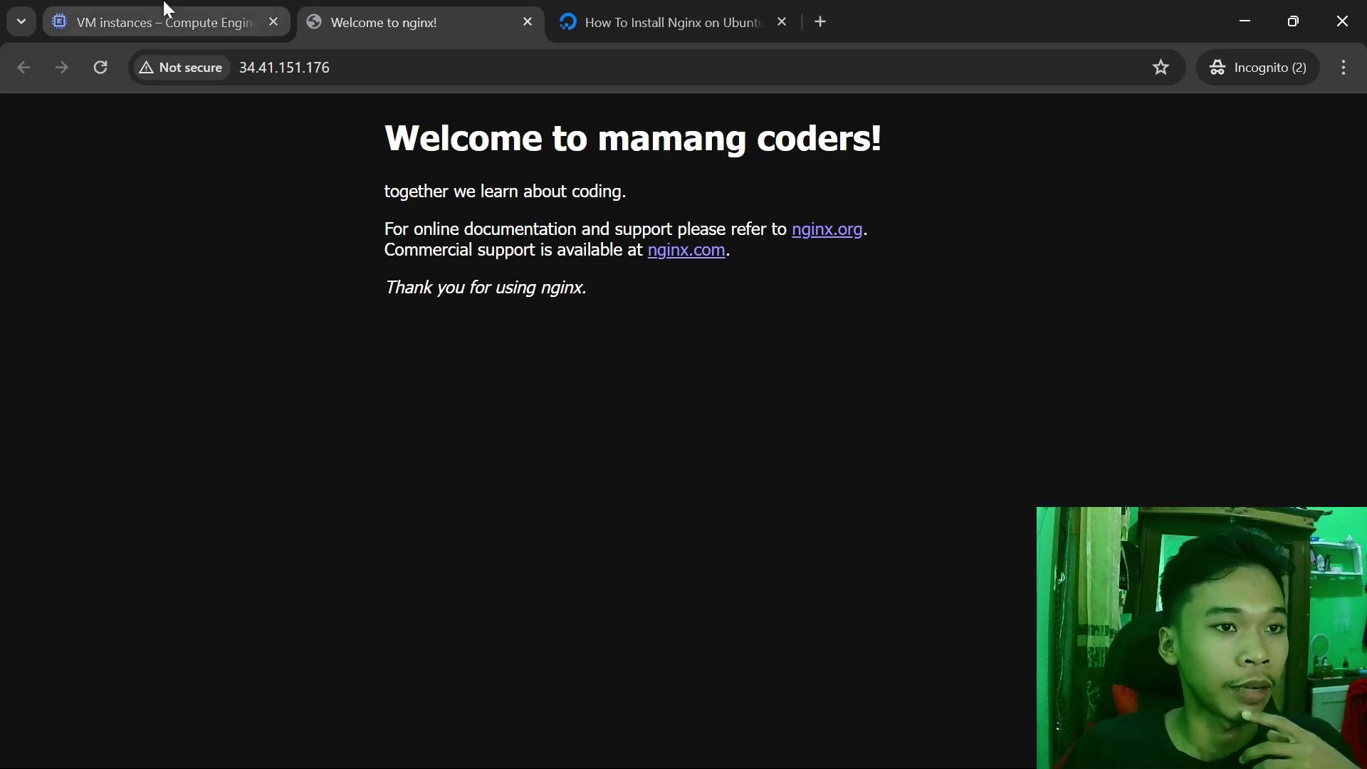
pyautogui.click(187, 22)
pyautogui.click(428, 18)
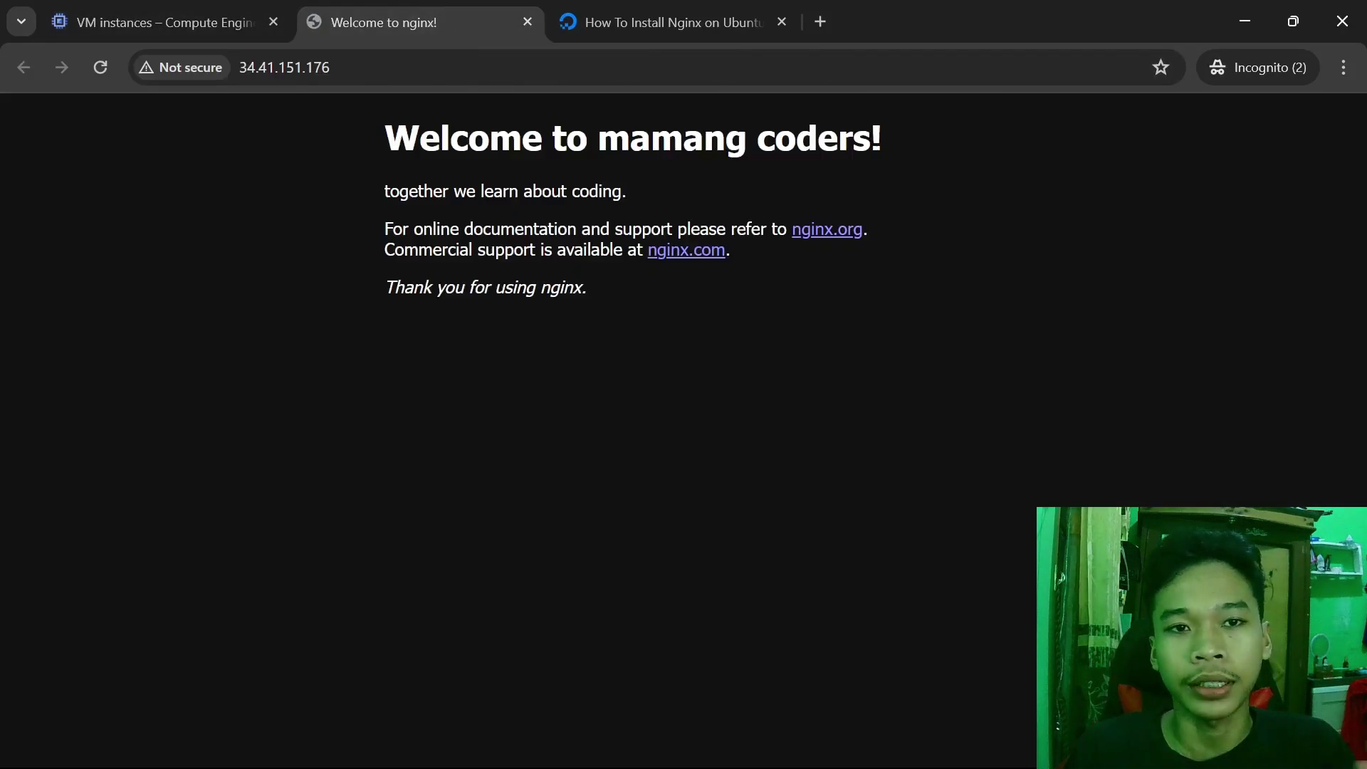